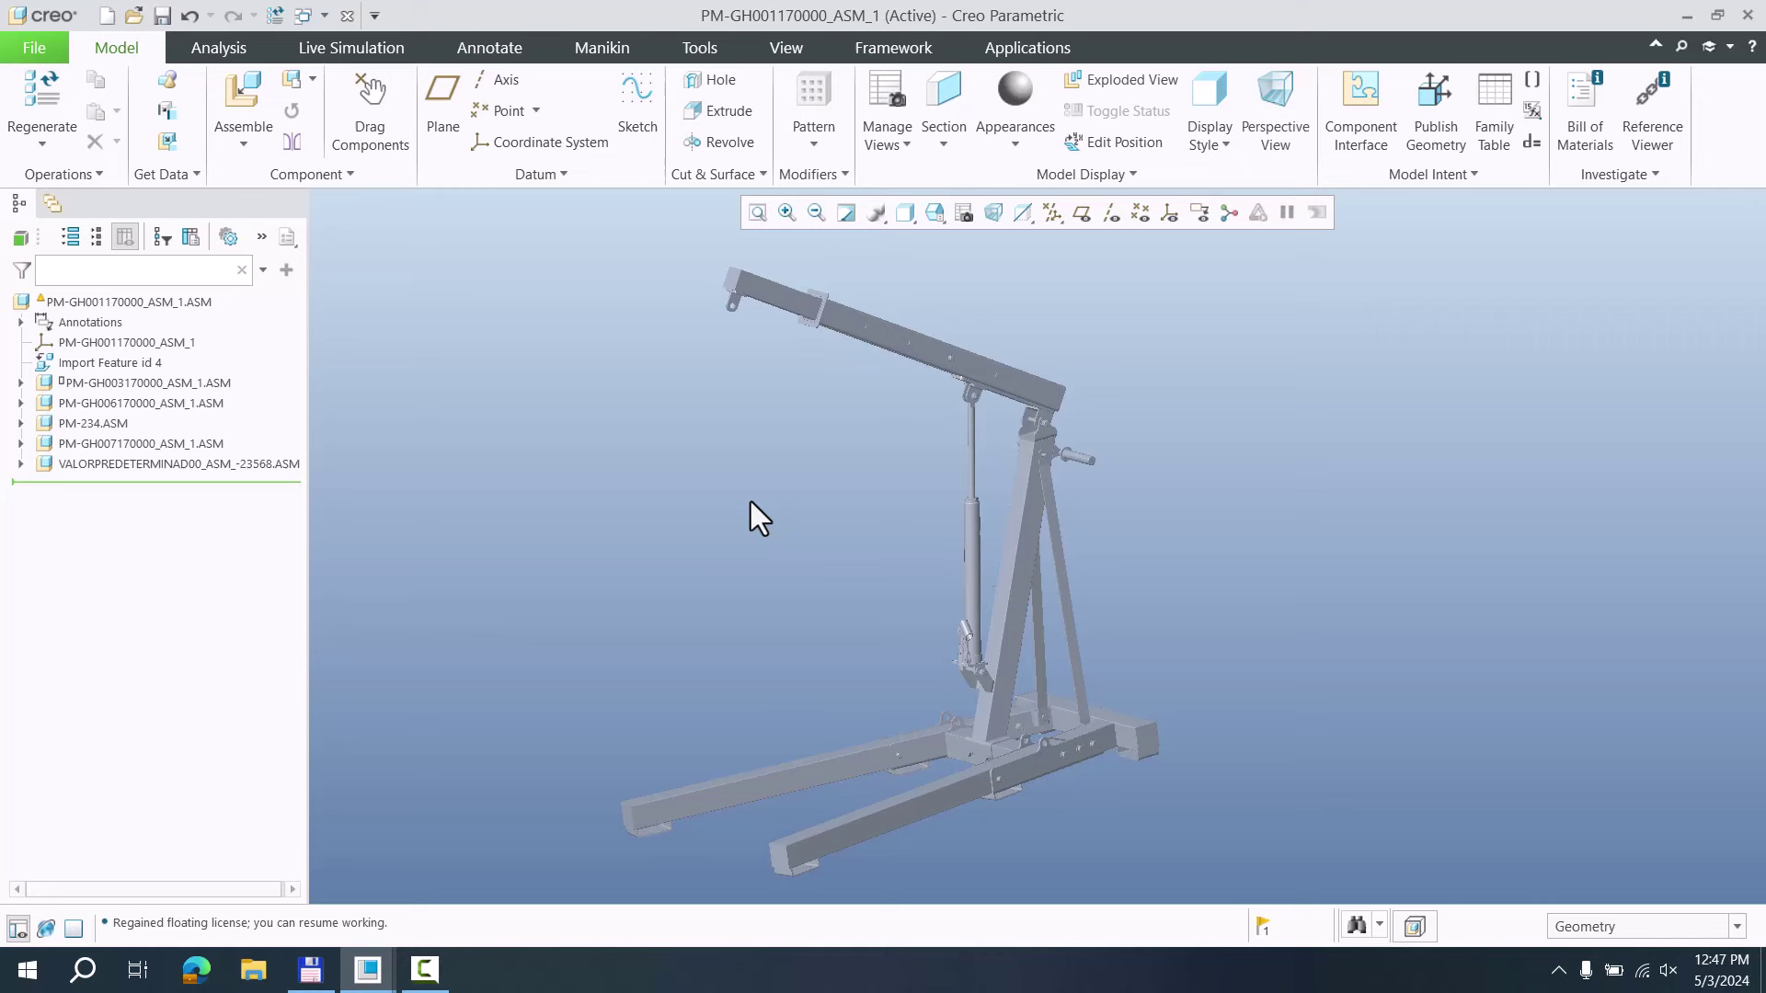
click(900, 344)
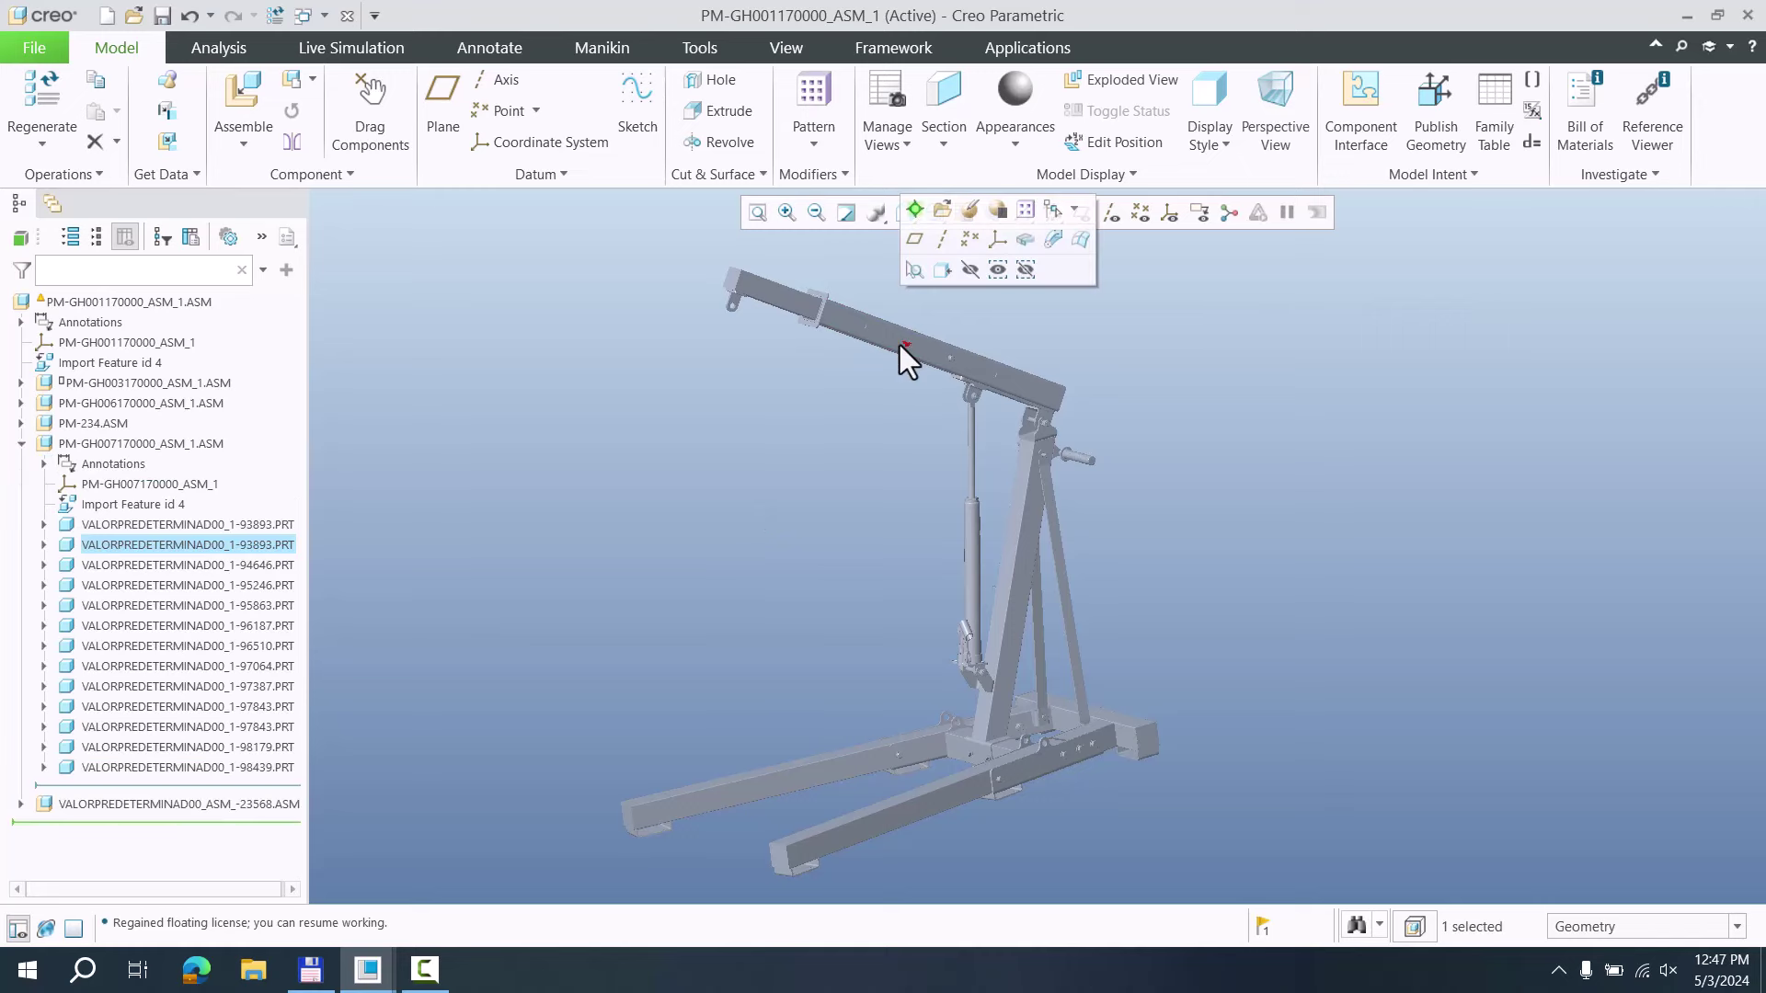
click(133, 444)
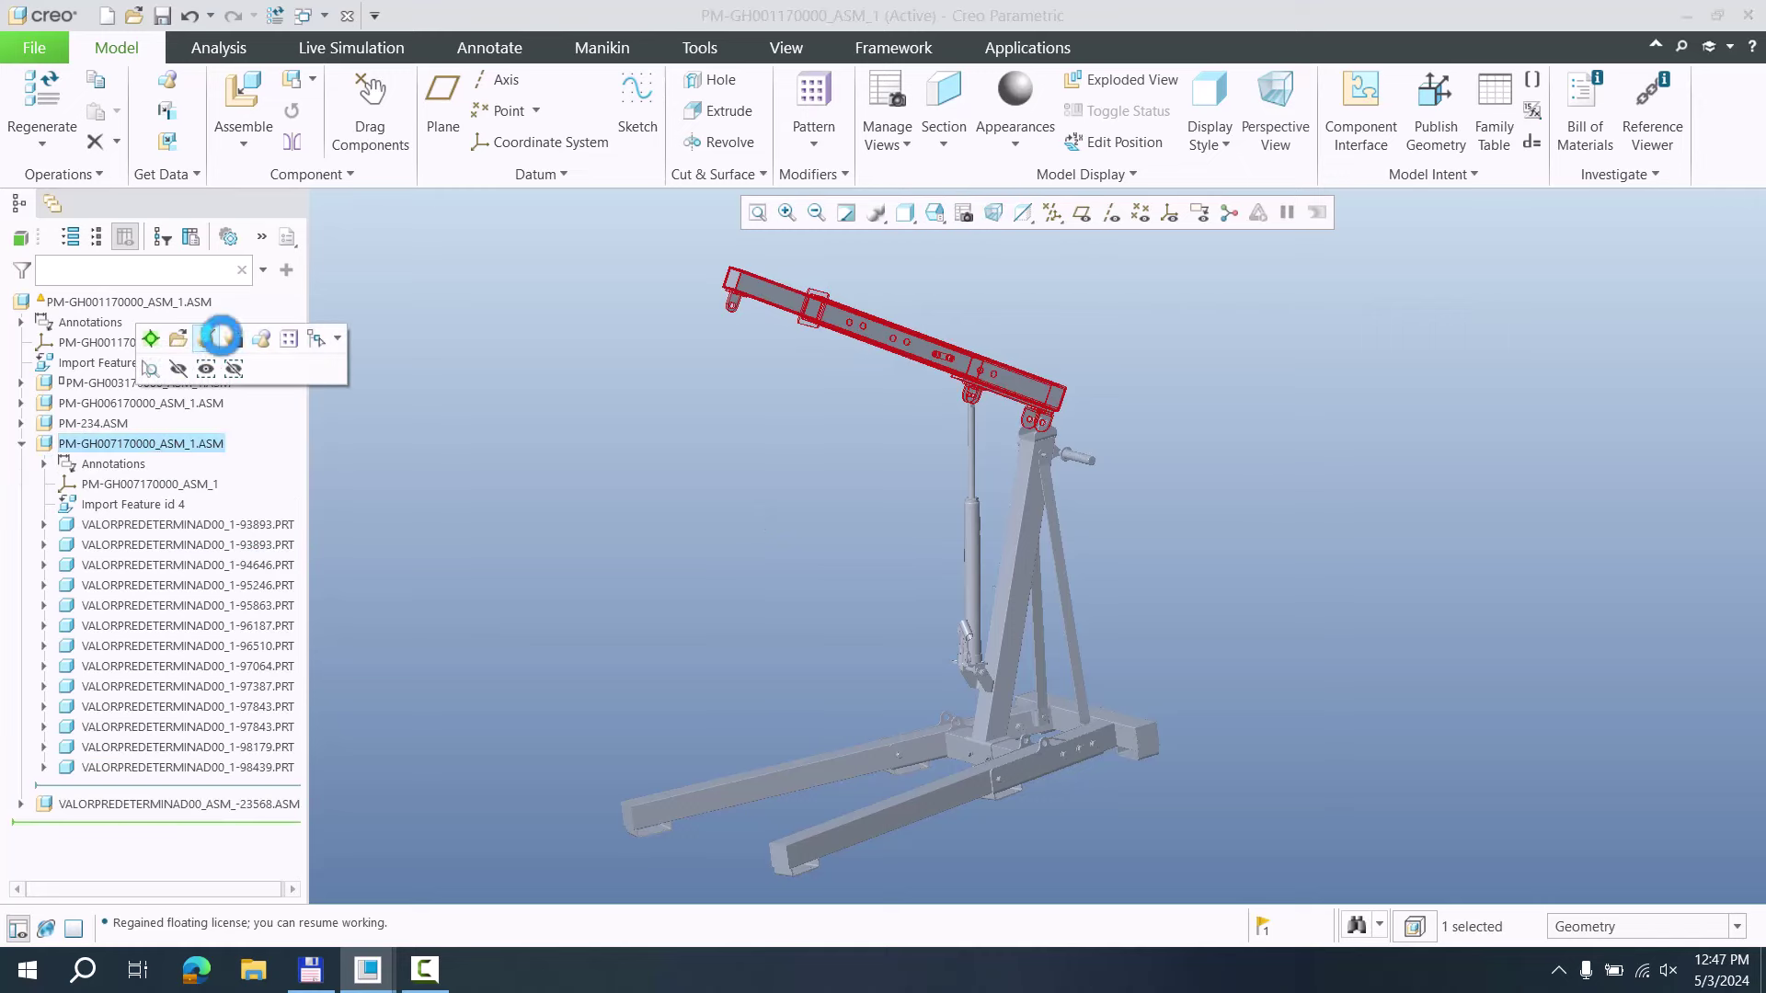
click(208, 339)
ctrl+alt+right_drag(965, 473, 1230, 454)
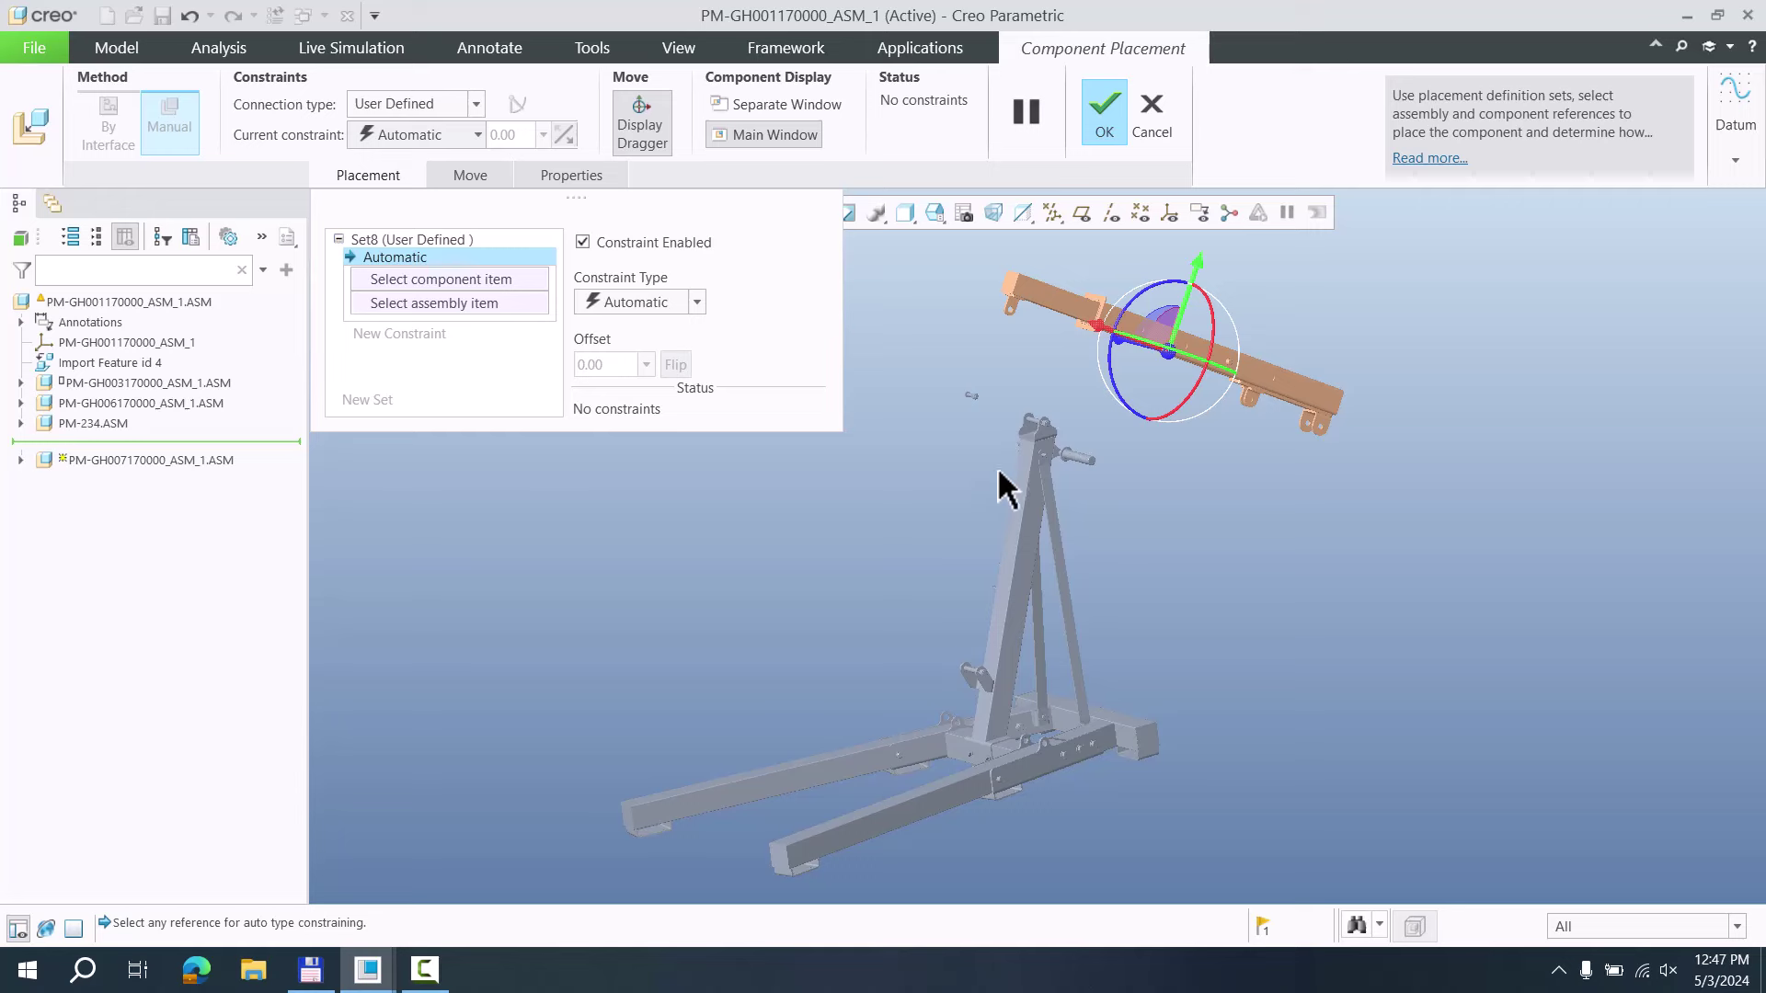
click(1161, 129)
click(891, 526)
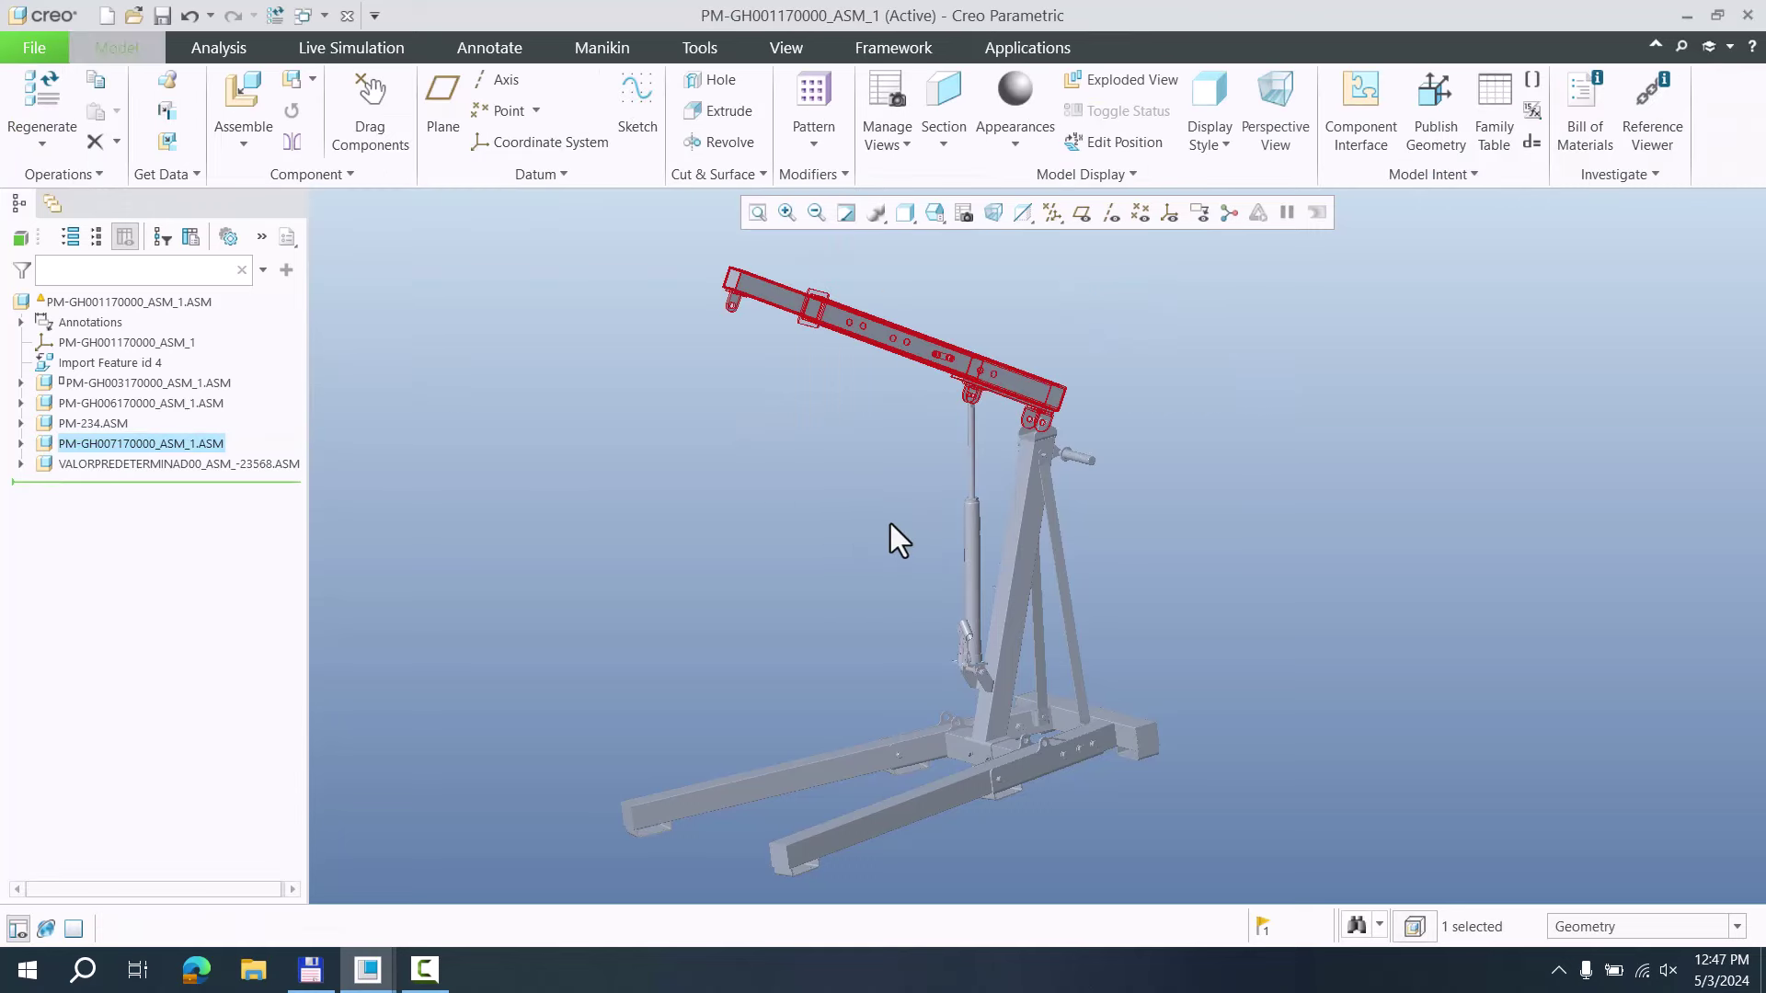
Check the placement constraints of the hydraulic jack subassembly VALORPREDETERMINAD00_ASM_-23568
click(200, 462)
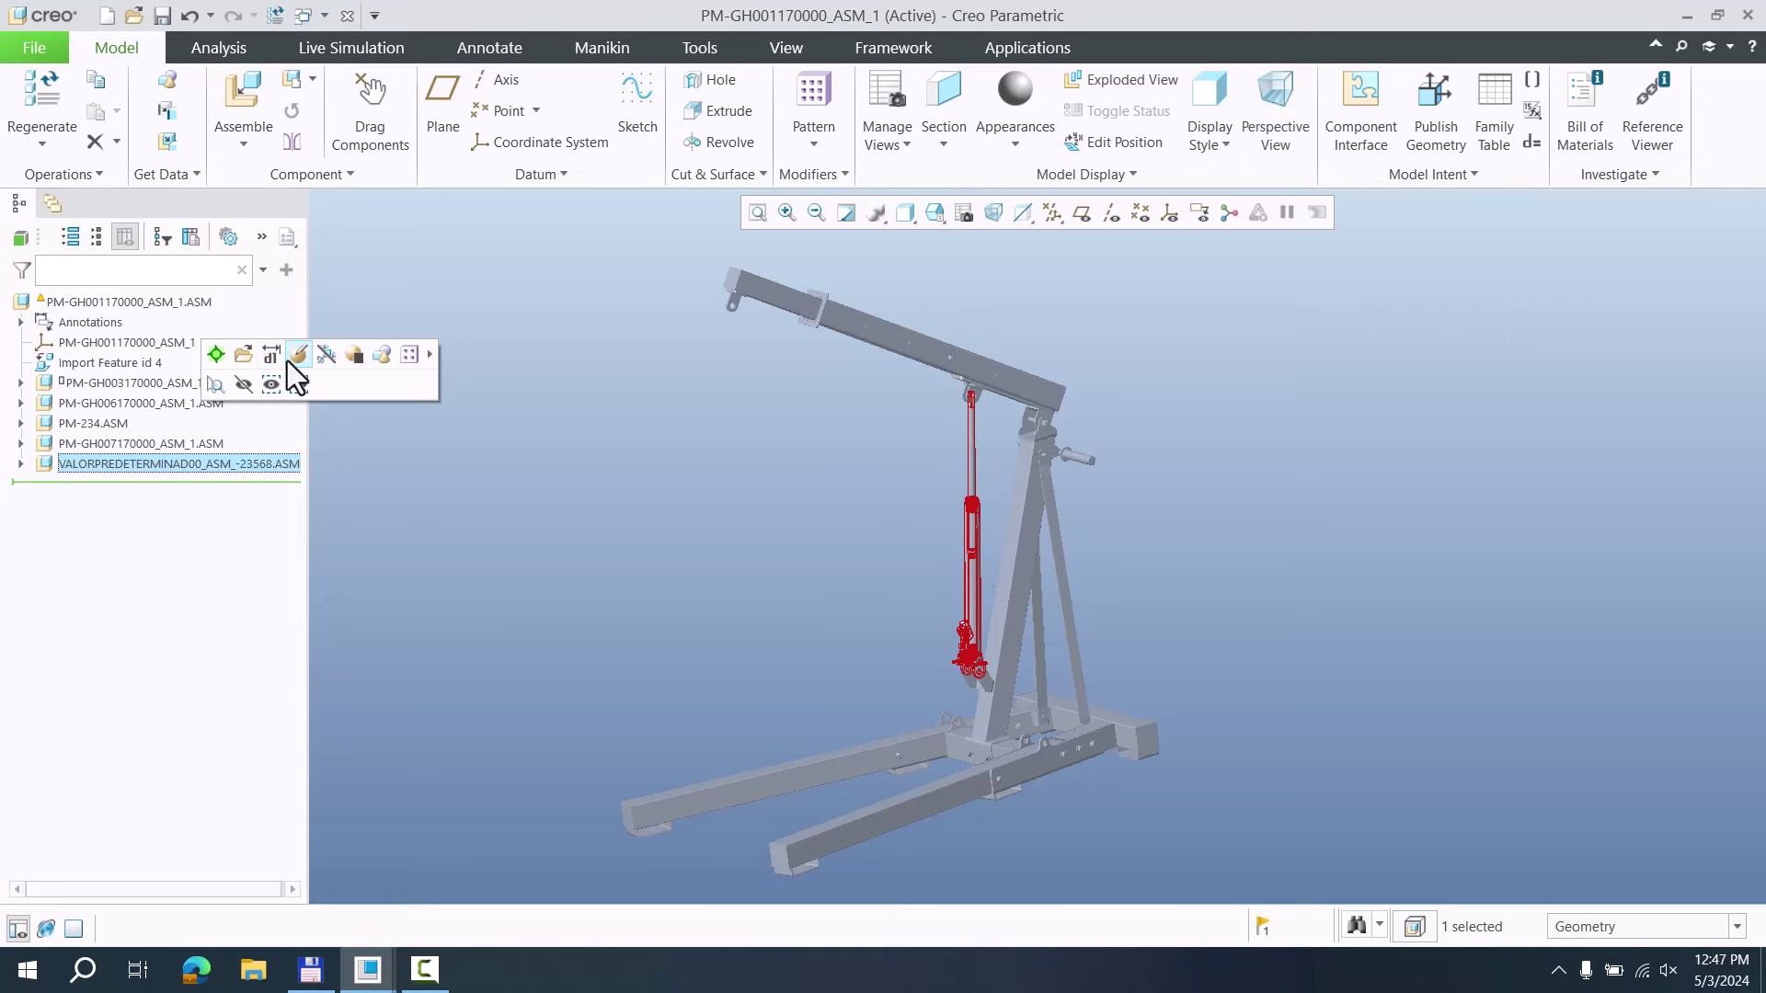
click(289, 362)
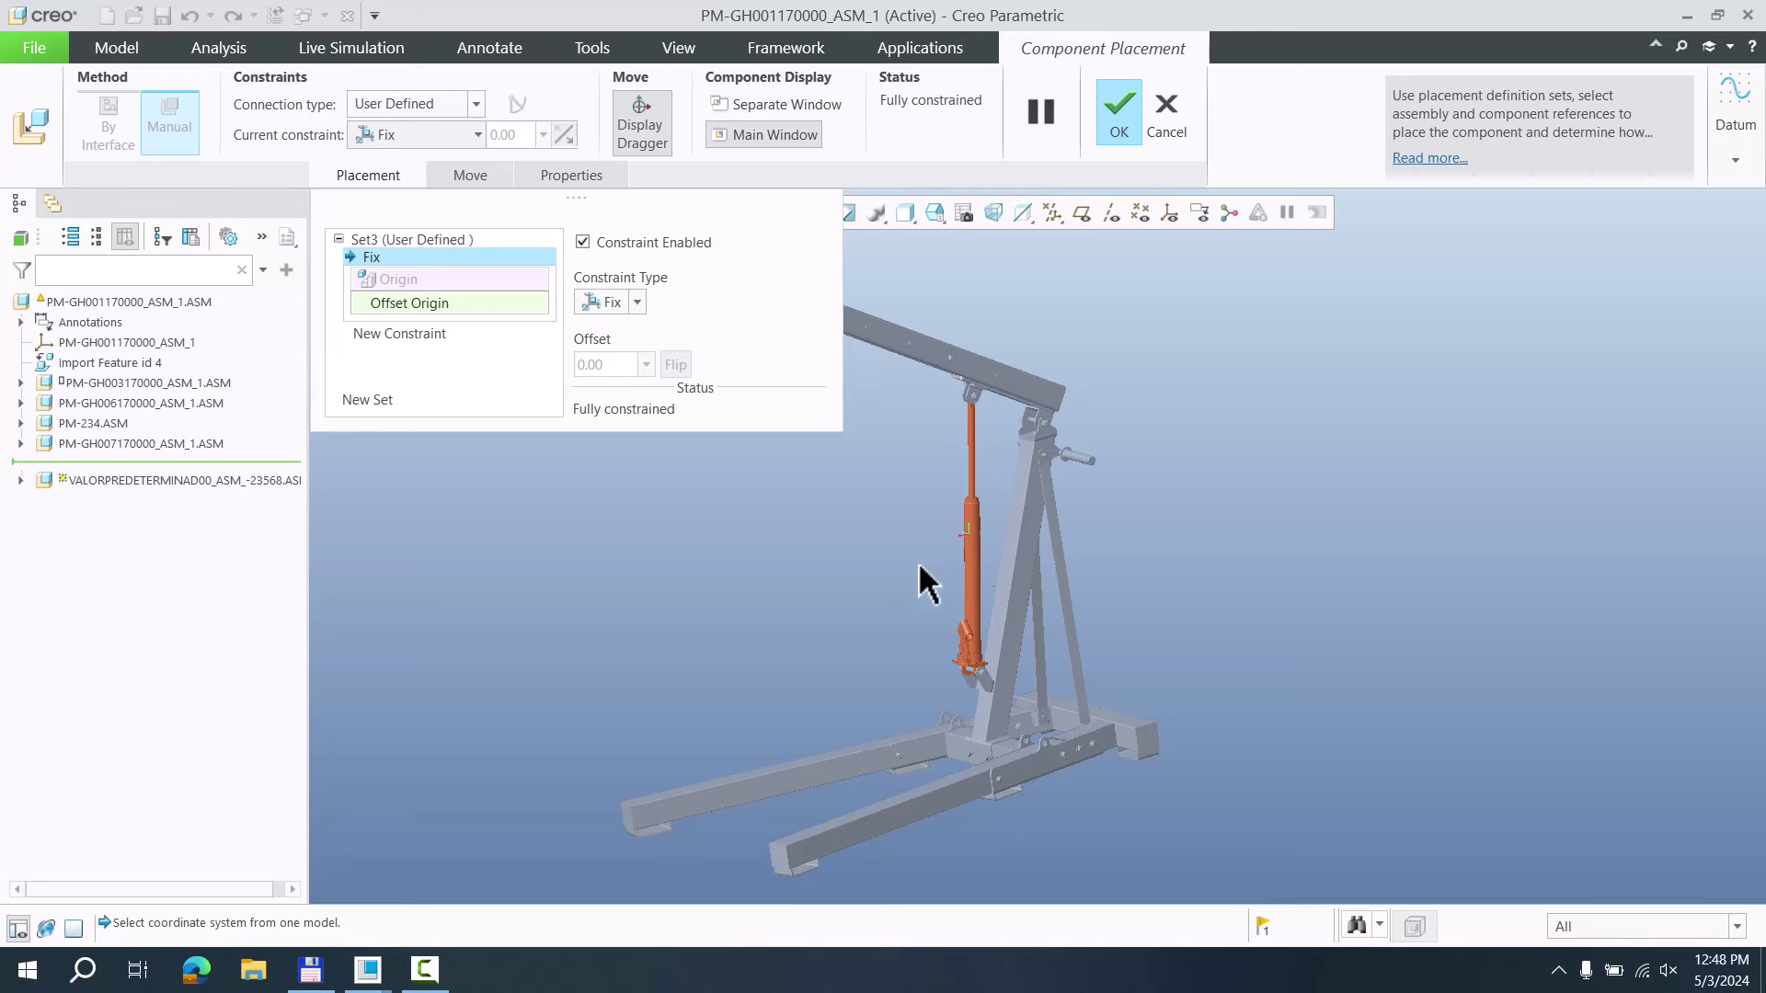
middle_click(1187, 133)
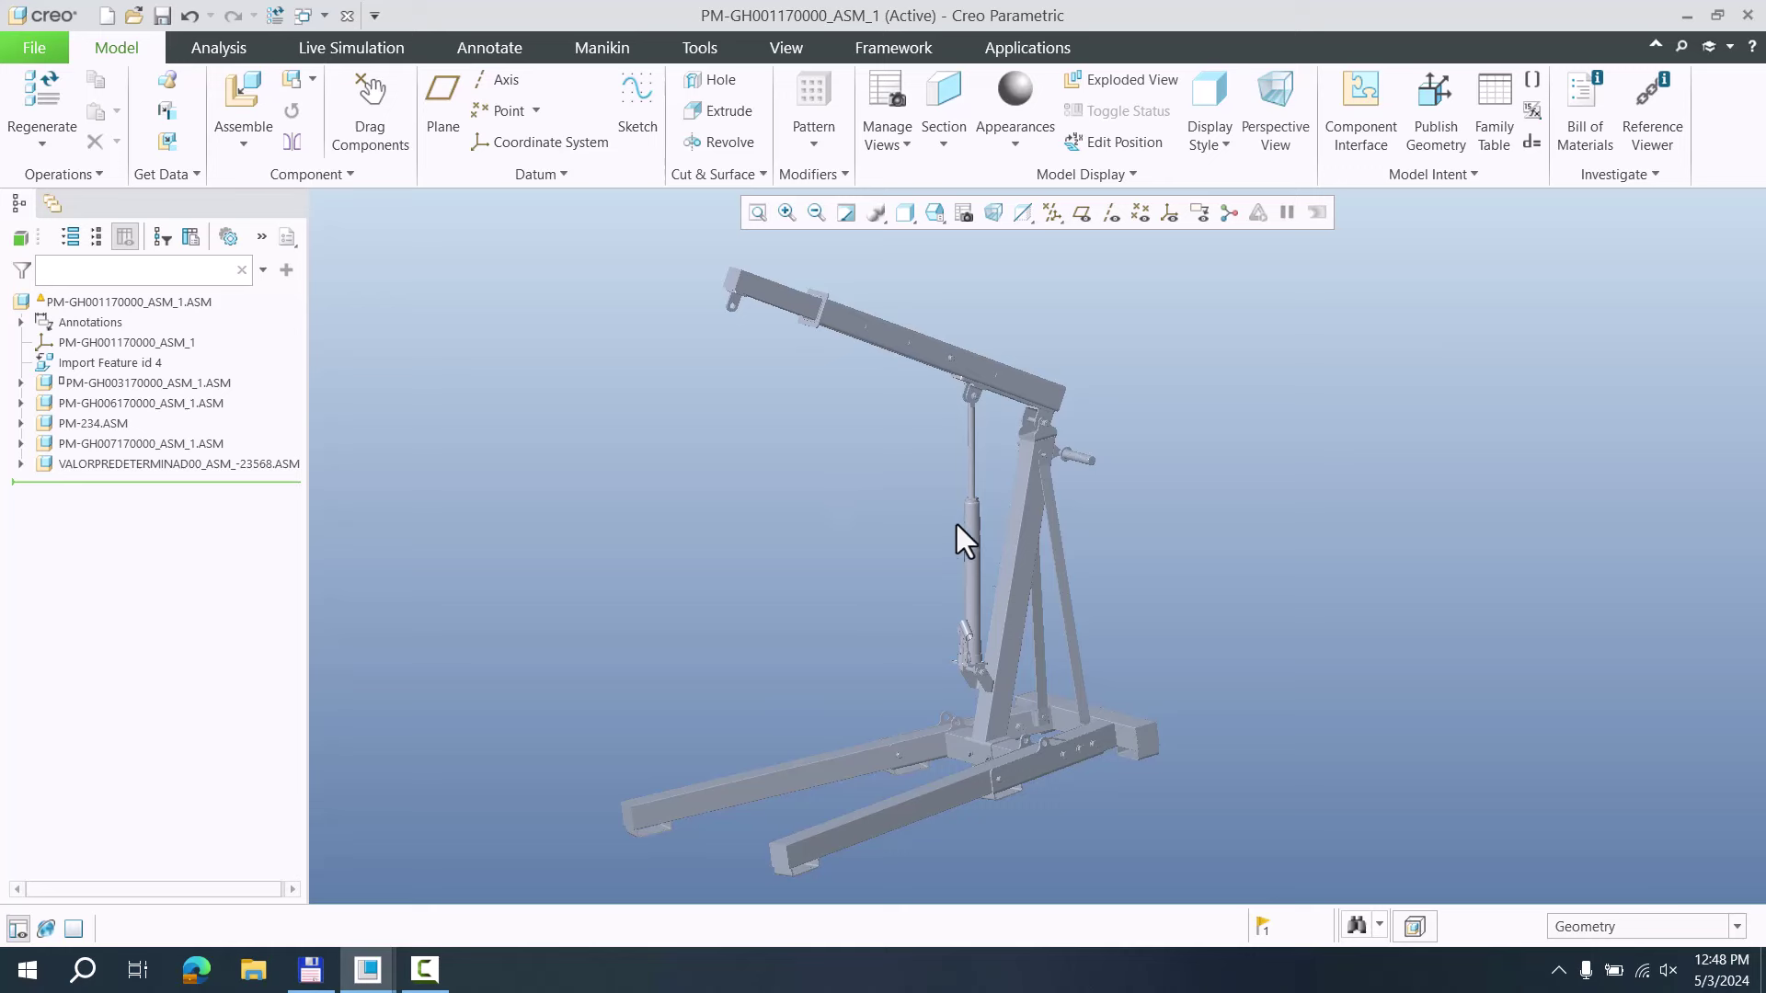
Open the hydraulic jack subassembly VALORPREDETERMINAD00_ASM_-23568 on its own for editing
click(189, 465)
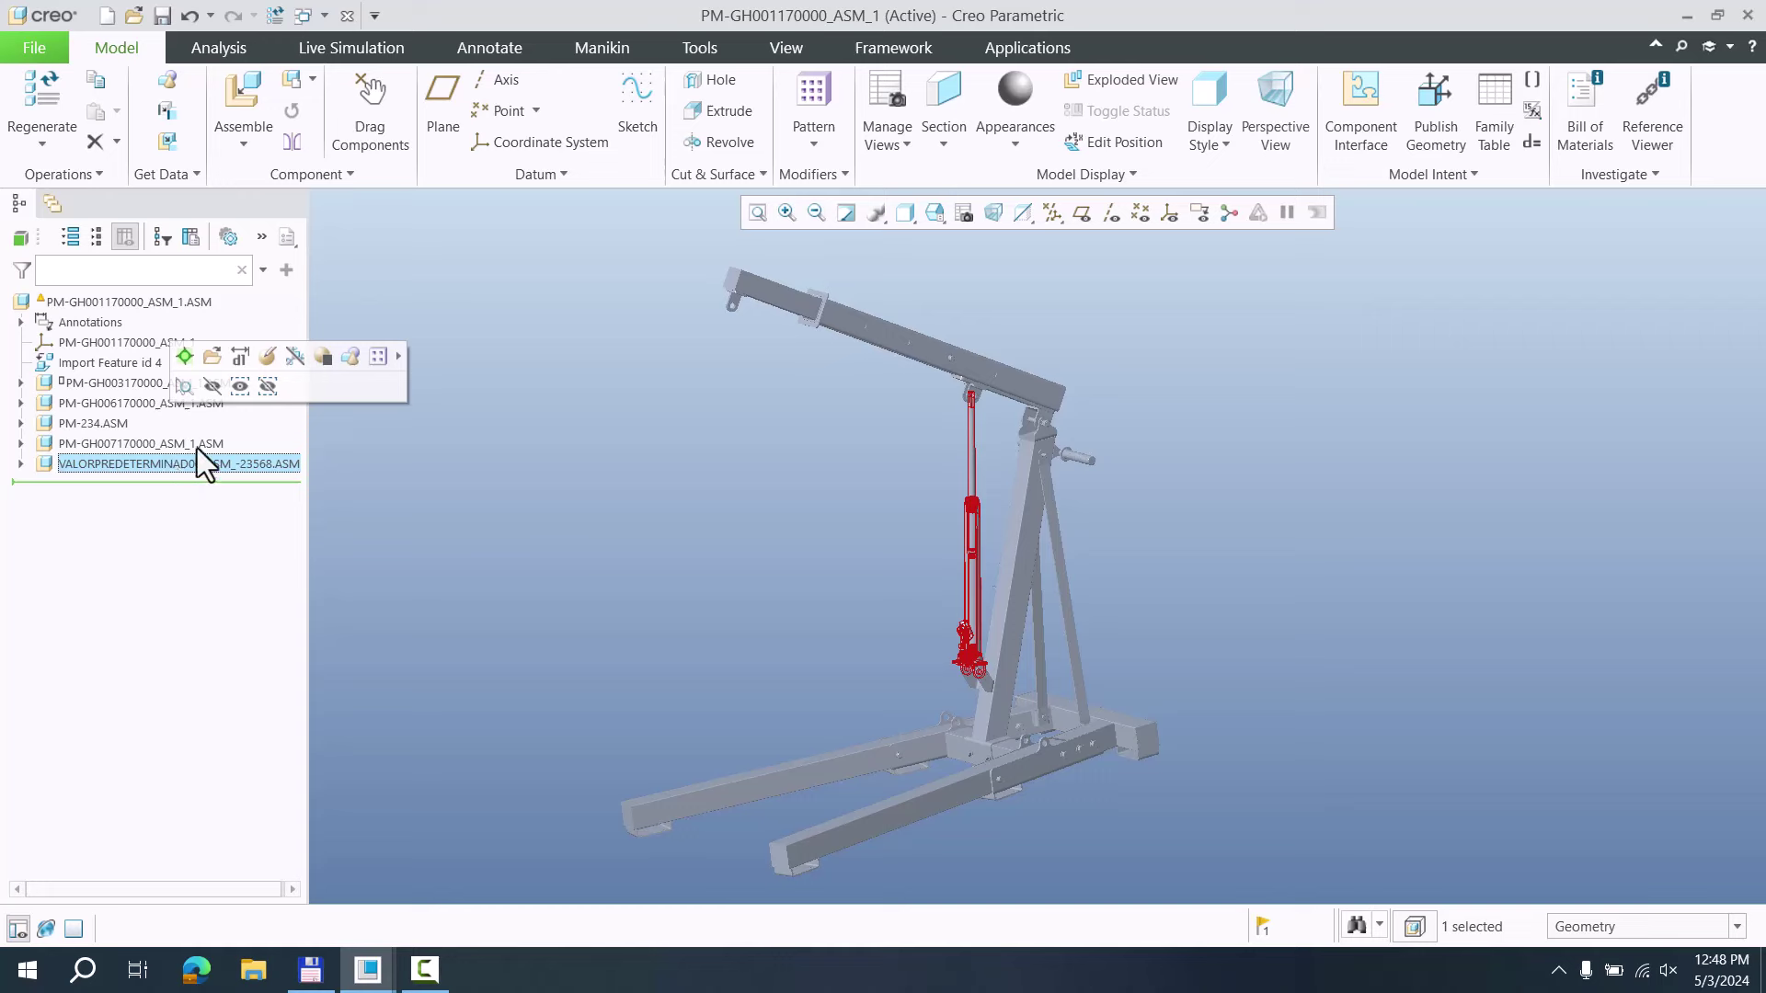
click(221, 357)
scroll(1017, 473, down, 3)
middle_drag(1017, 472, 1168, 482)
scroll(1141, 515, up, 3)
mouse_move(997, 524)
middle_down()
mouse_move(934, 555)
mouse_move(865, 469)
middle_up()
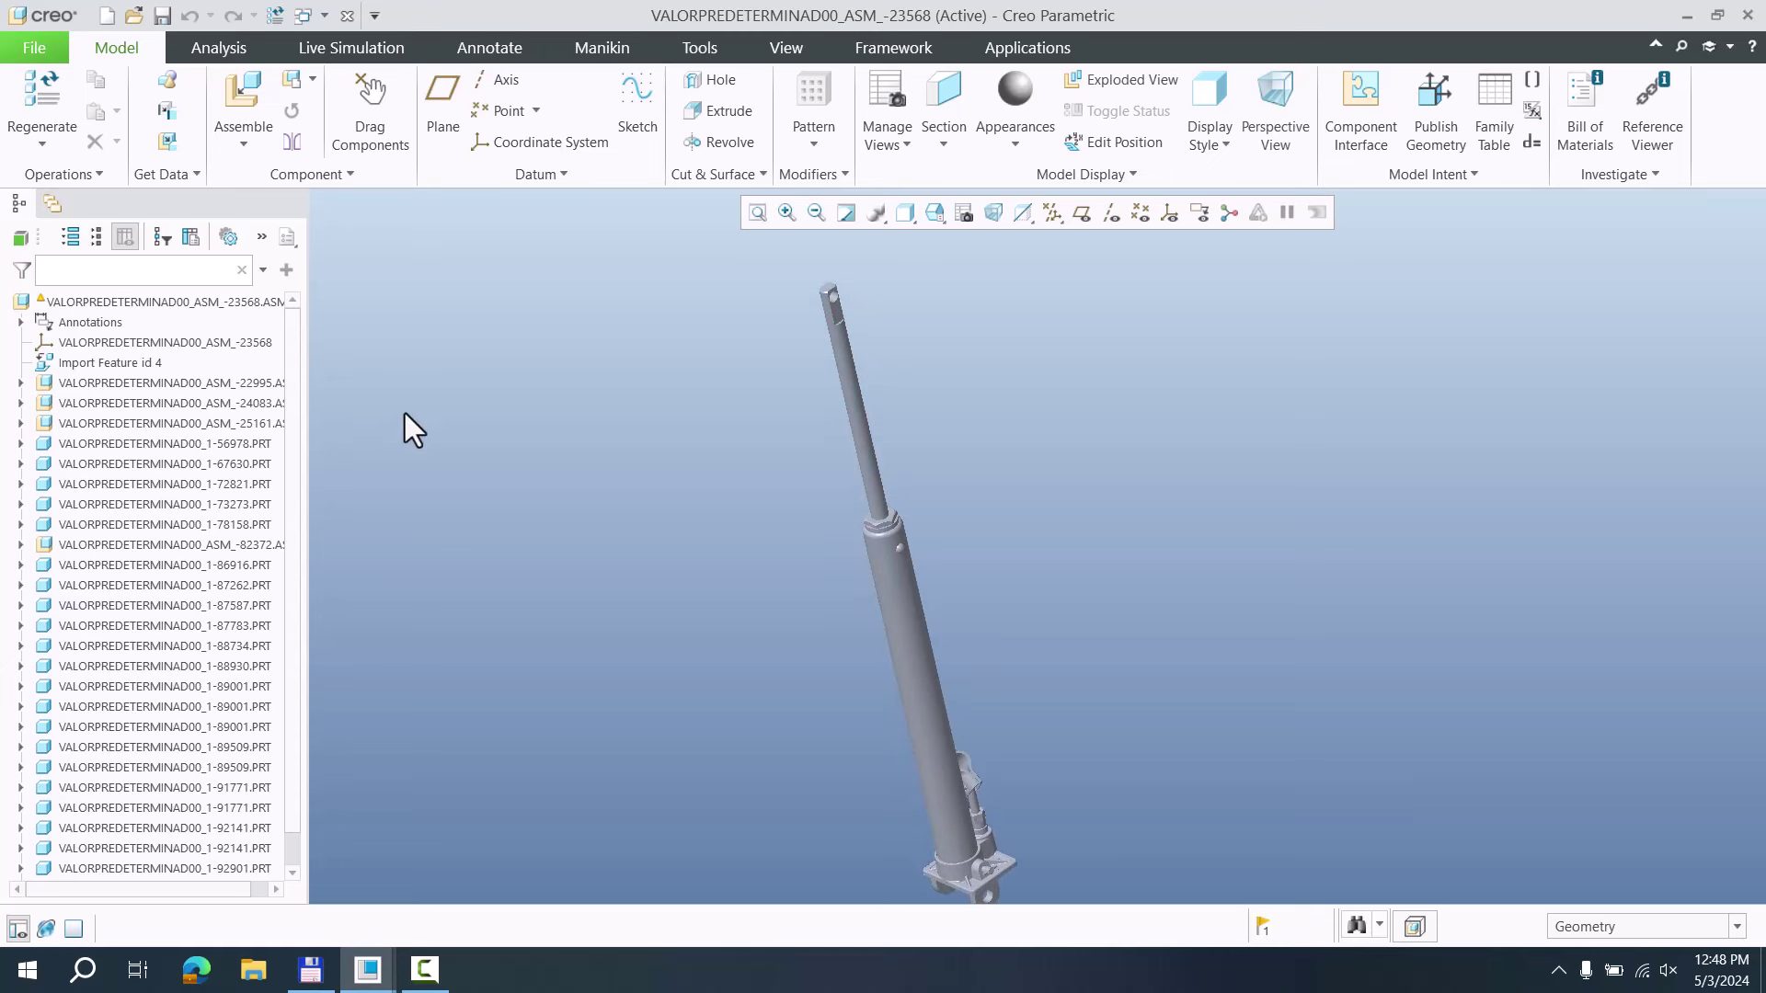
middle_drag(773, 579, 778, 532)
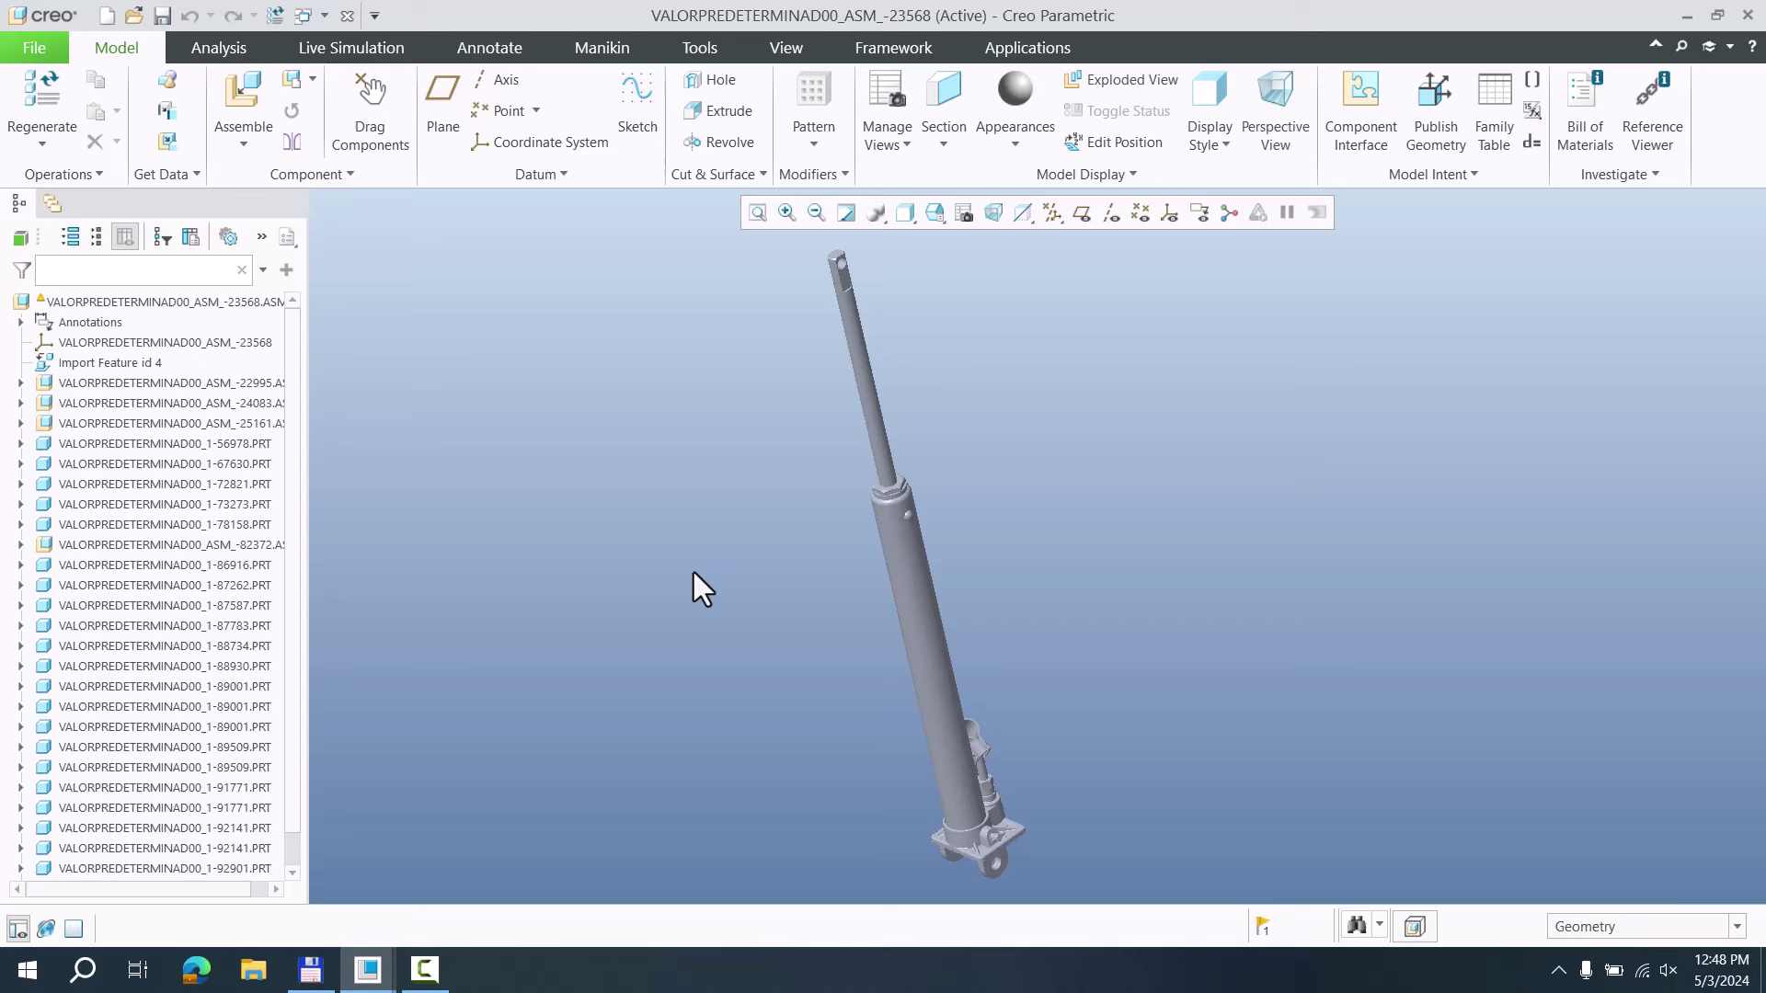
Redefine the placement of the piston rod subassembly VALORPREDETERMINAD00_ASM_-24083 and accept it without any constraints
click(873, 437)
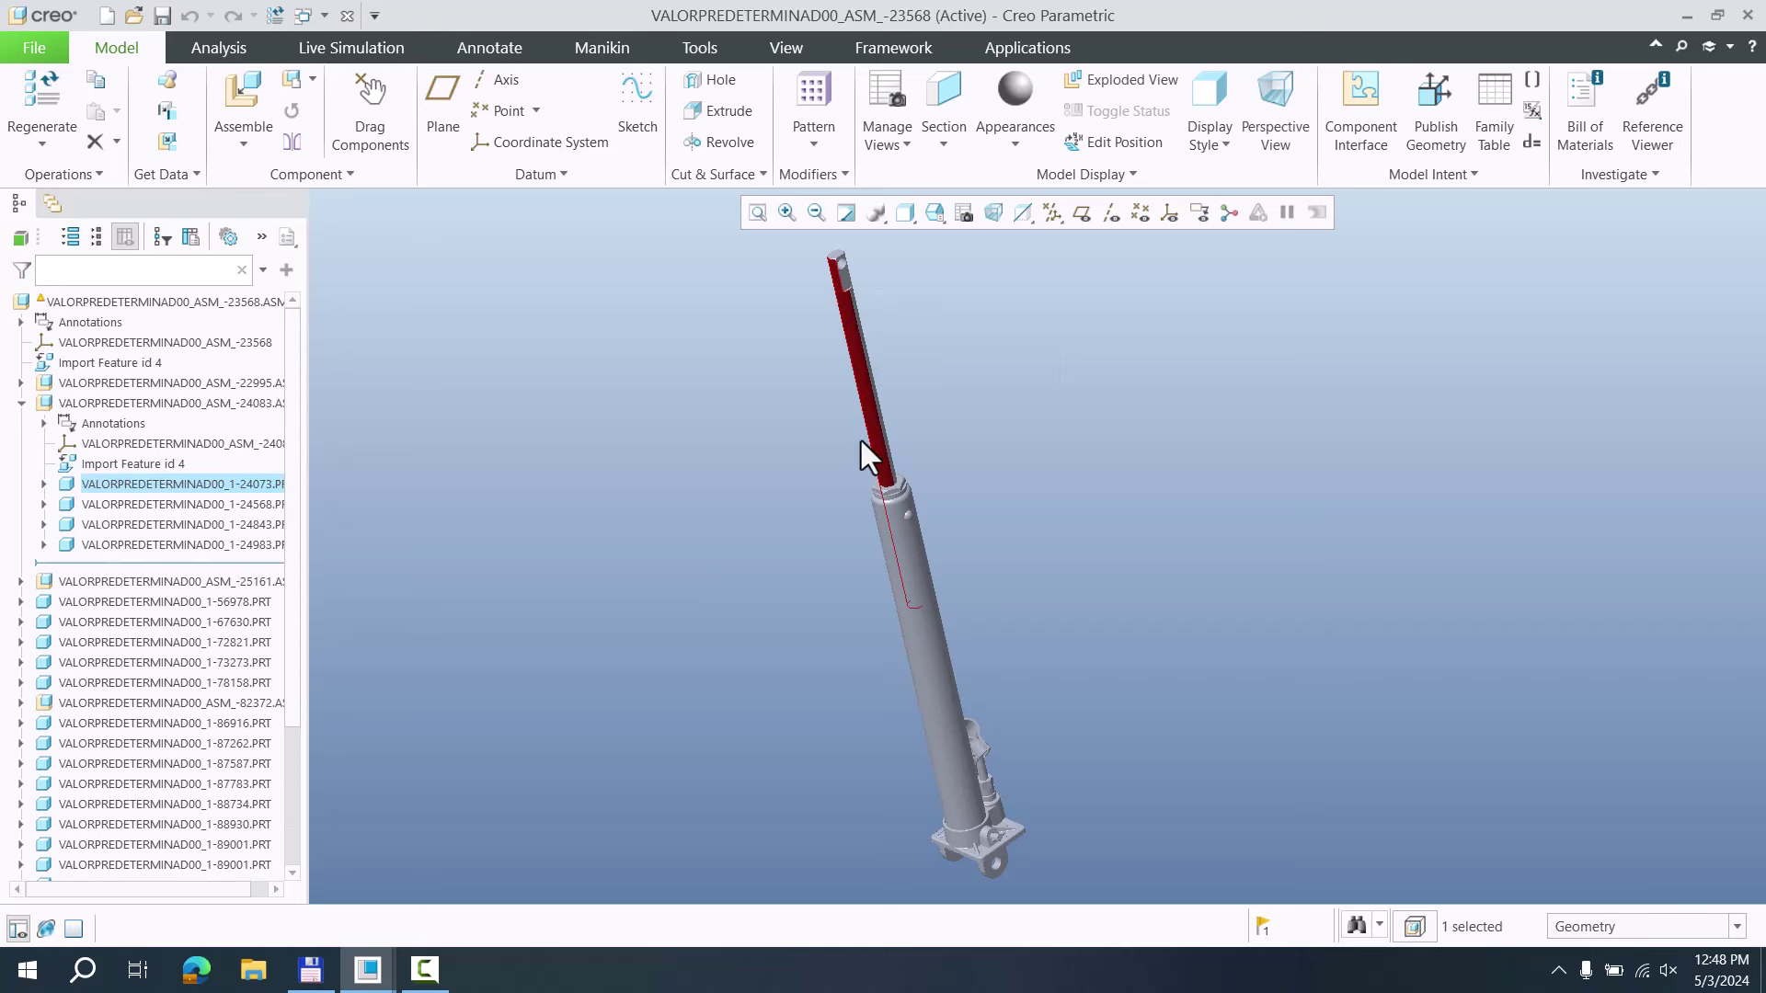
click(101, 405)
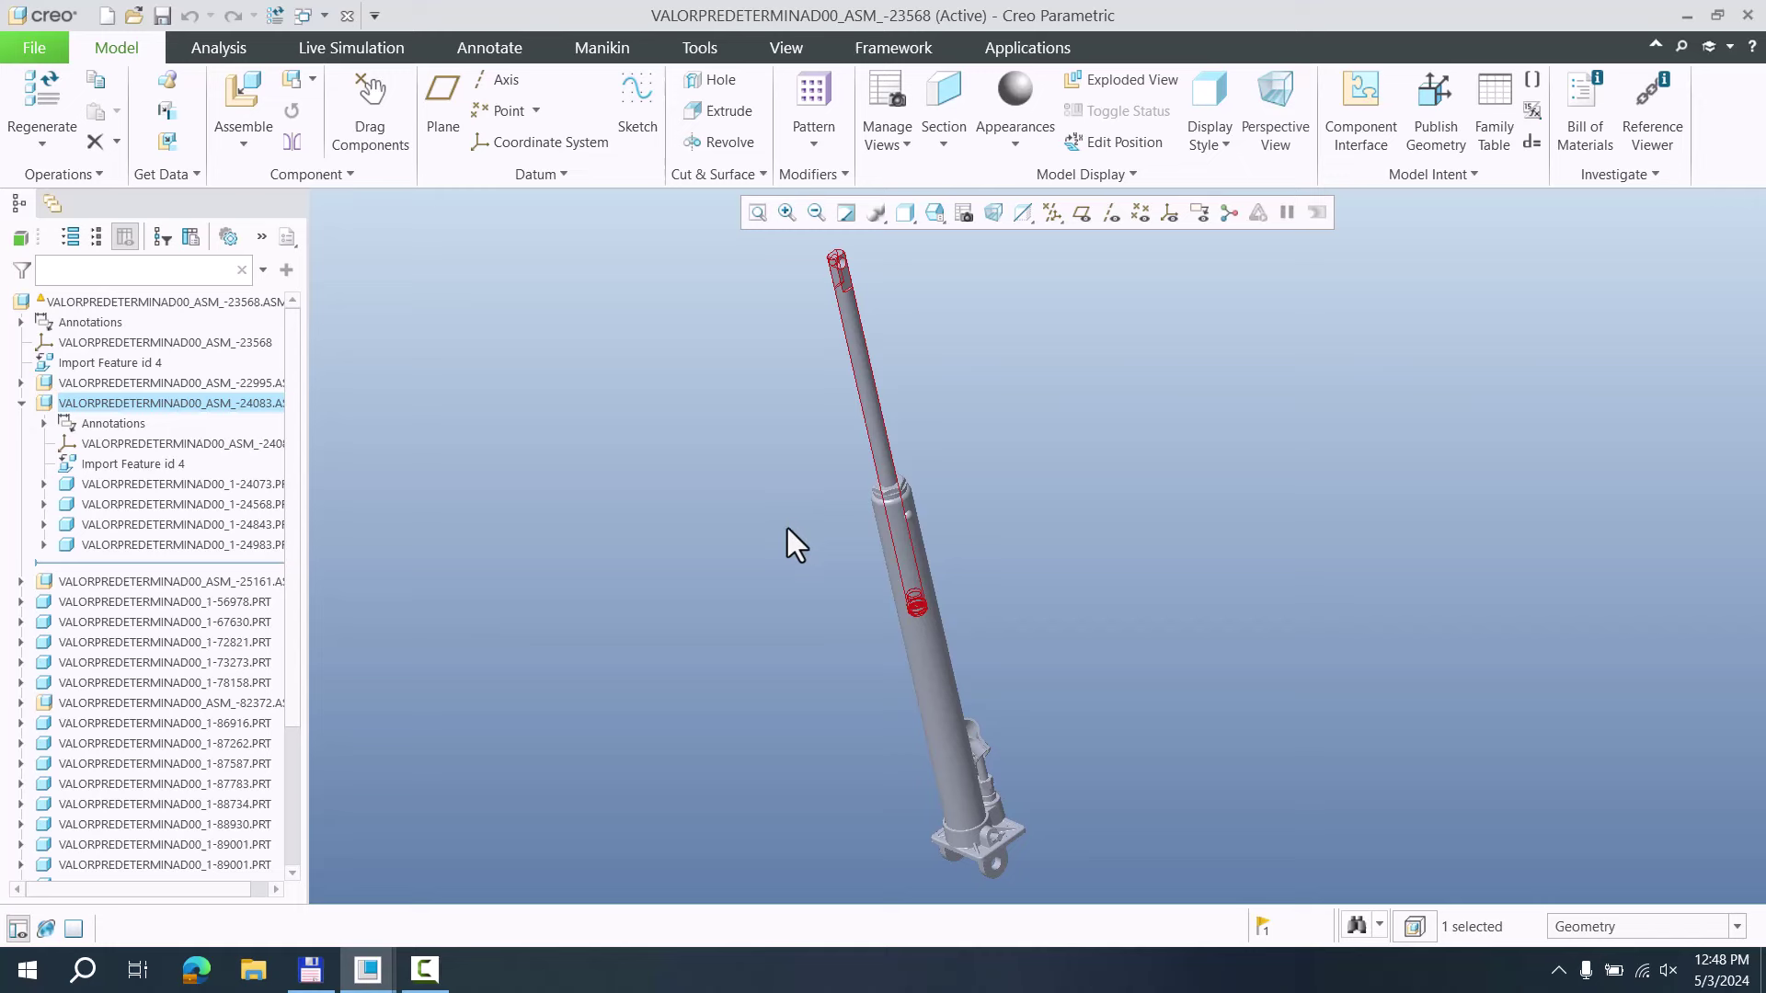
right_click(208, 406)
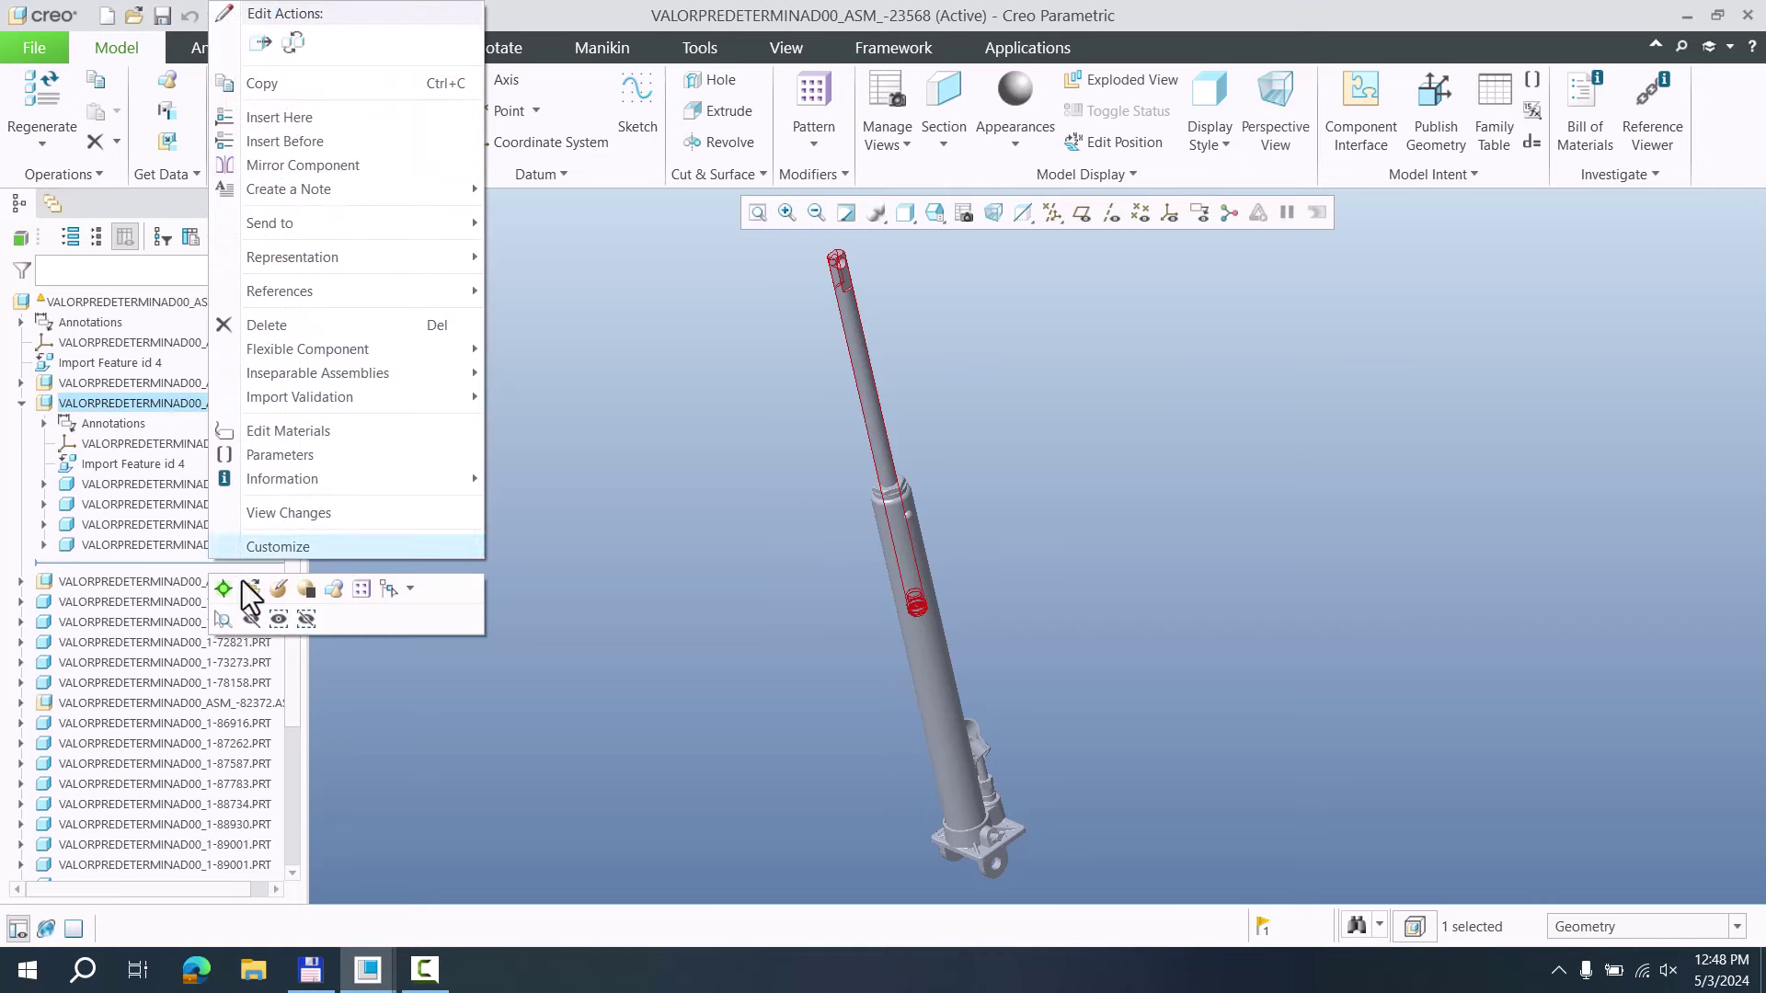
click(279, 589)
mouse_move(946, 619)
middle_down()
mouse_move(1033, 662)
mouse_move(951, 607)
middle_up()
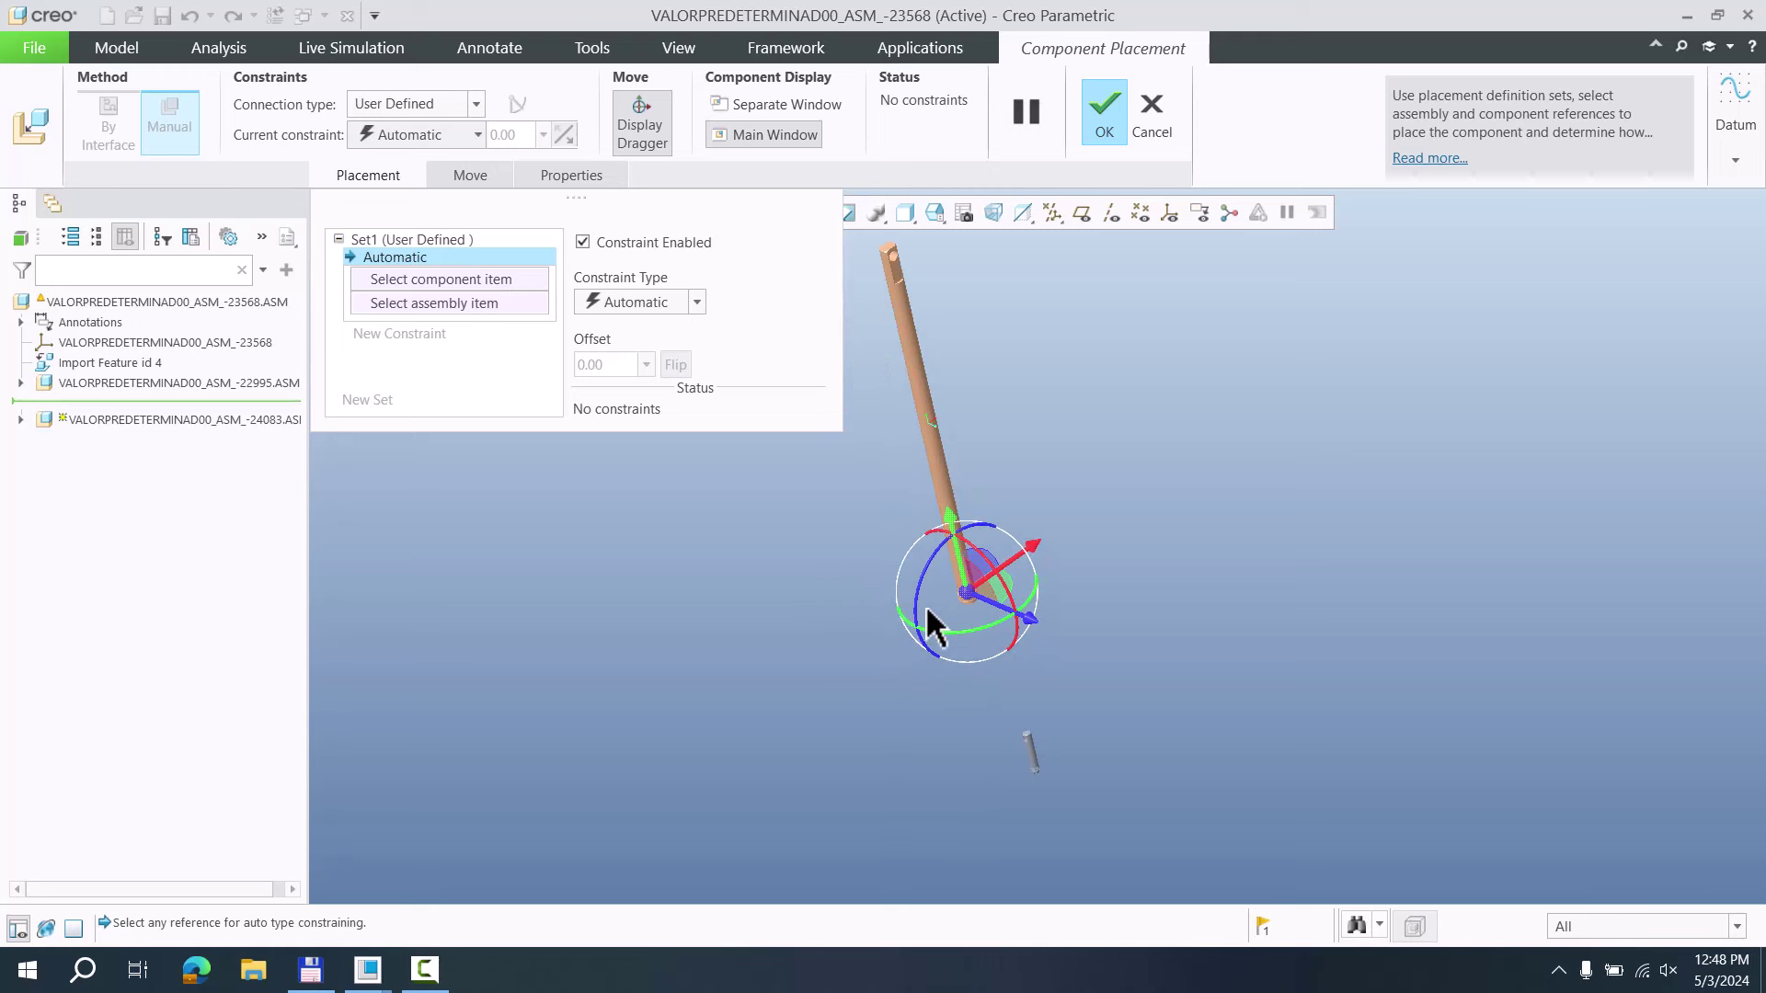
click(1103, 120)
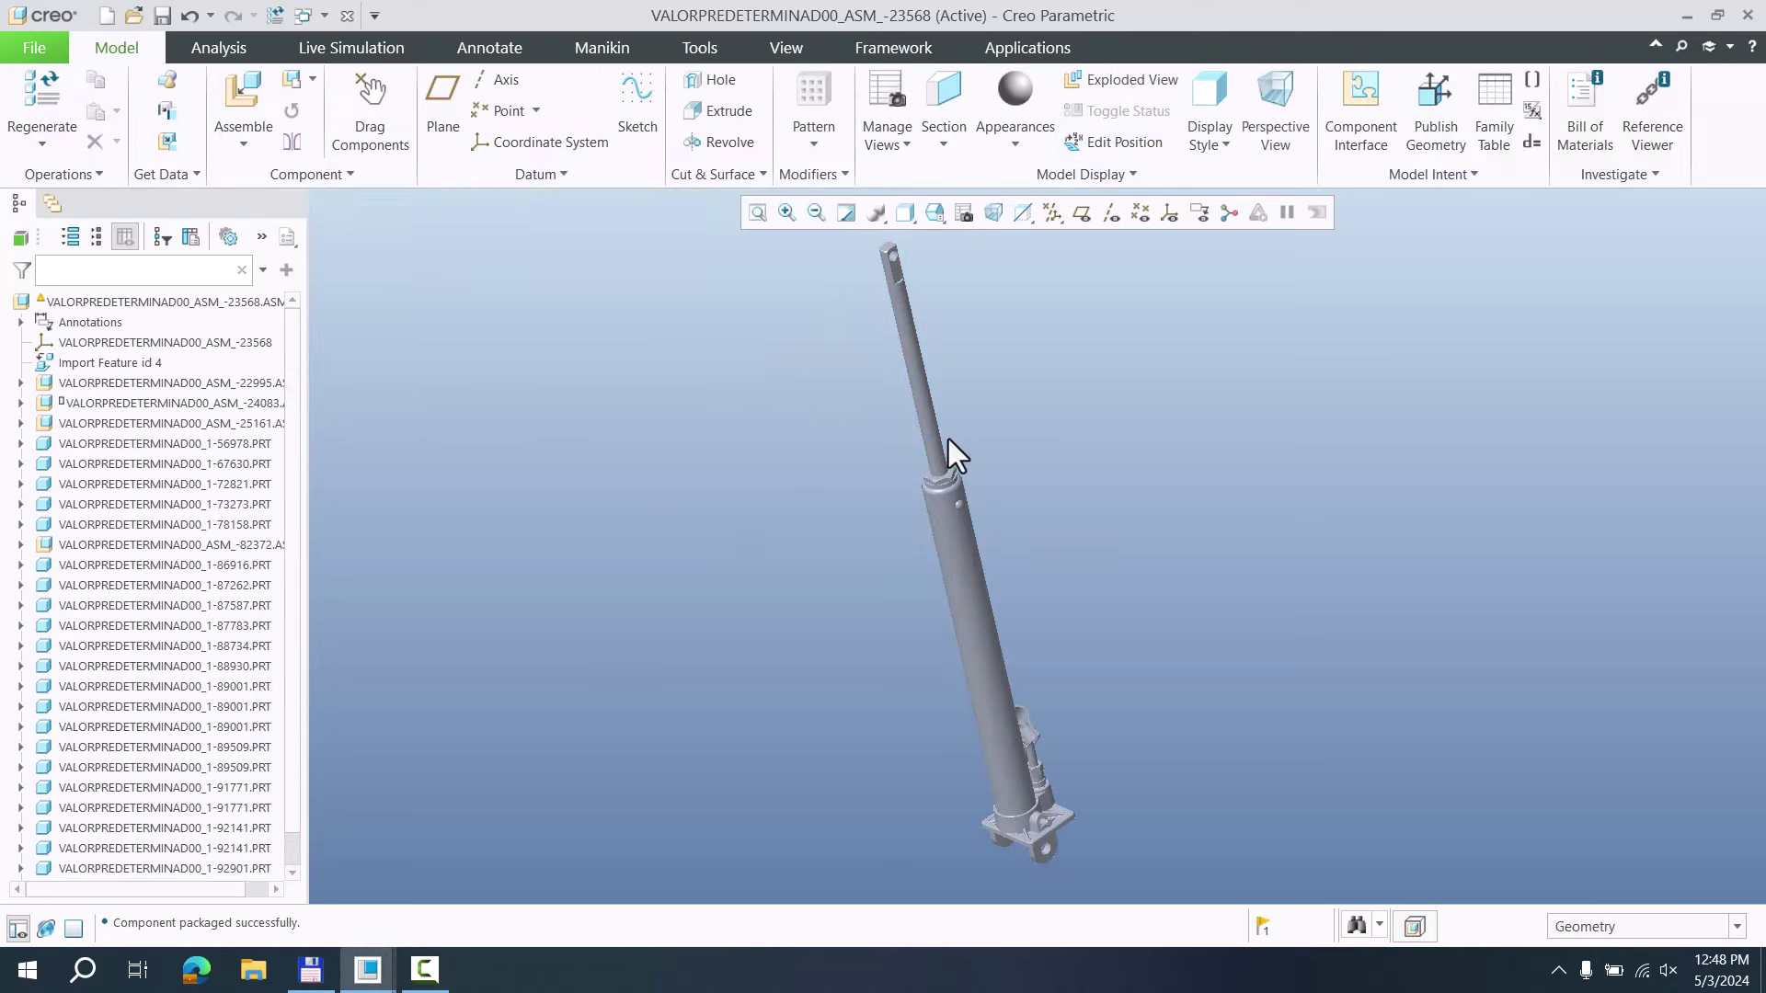
Reorder the piston rod subassembly VALORPREDETERMINAD00_ASM_-24083 to be the last component of the jack assembly
click(929, 417)
click(20, 404)
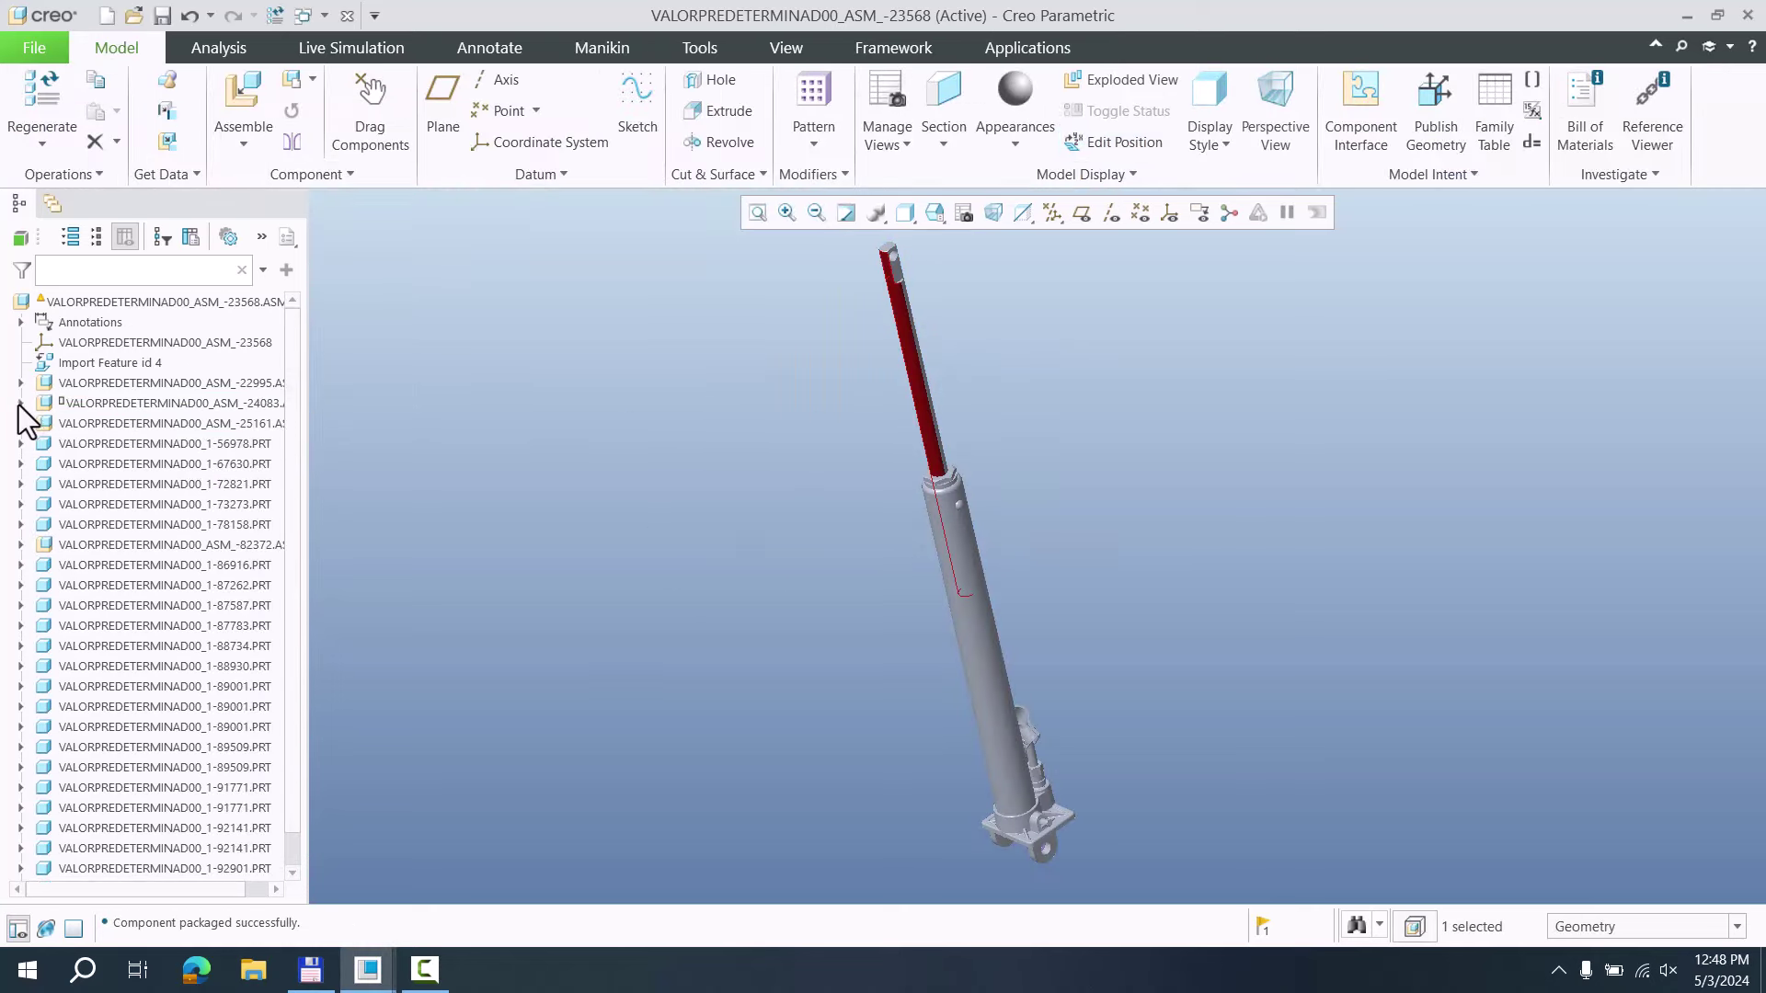
click(90, 405)
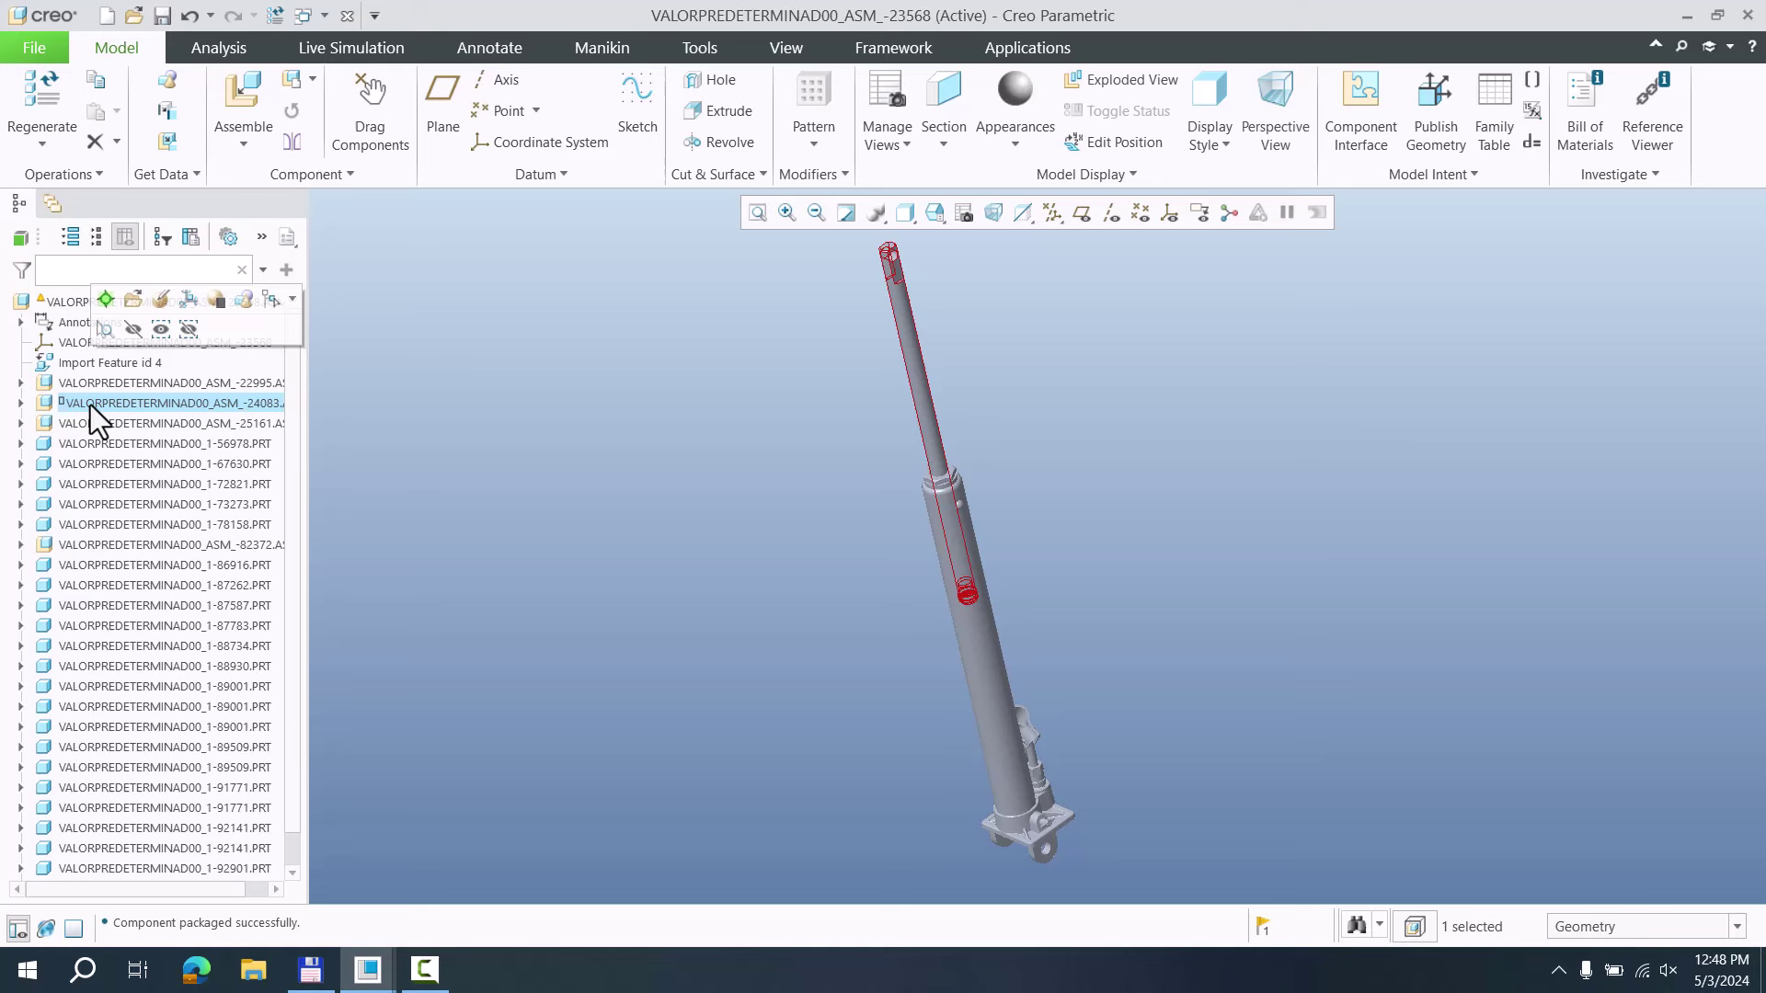
scroll(170, 726, down, 1)
scroll(176, 726, up, 1)
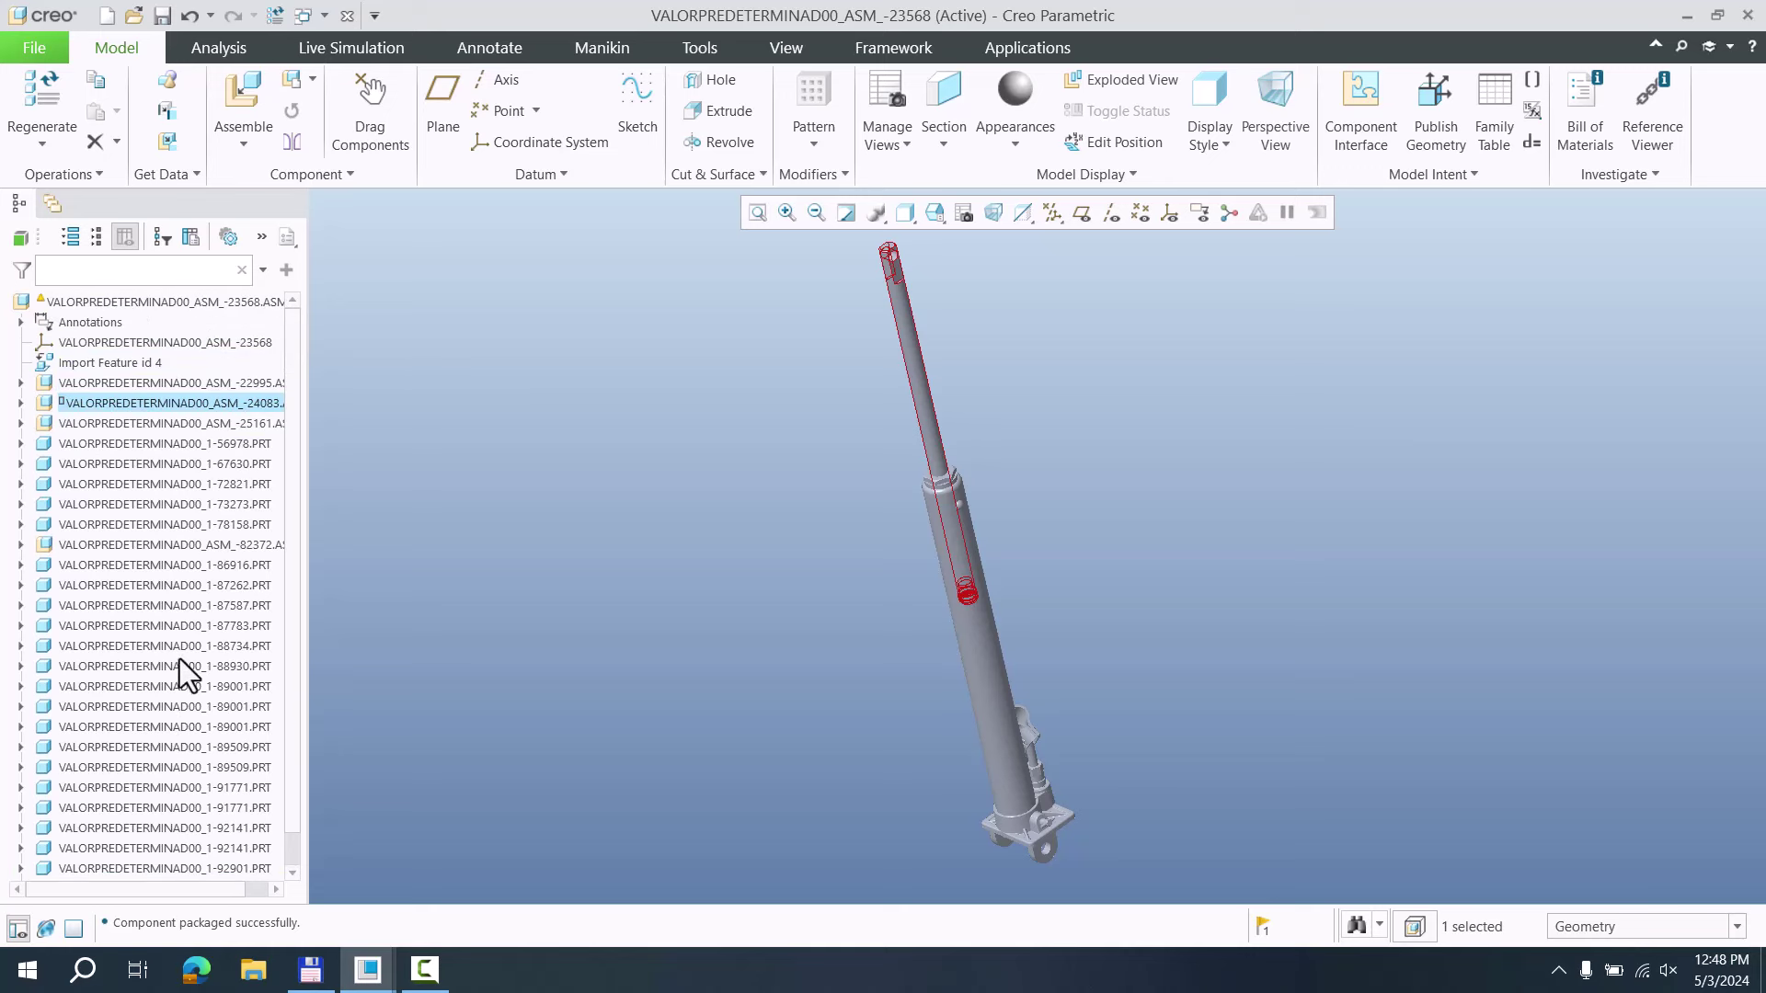
drag(130, 405, 125, 852)
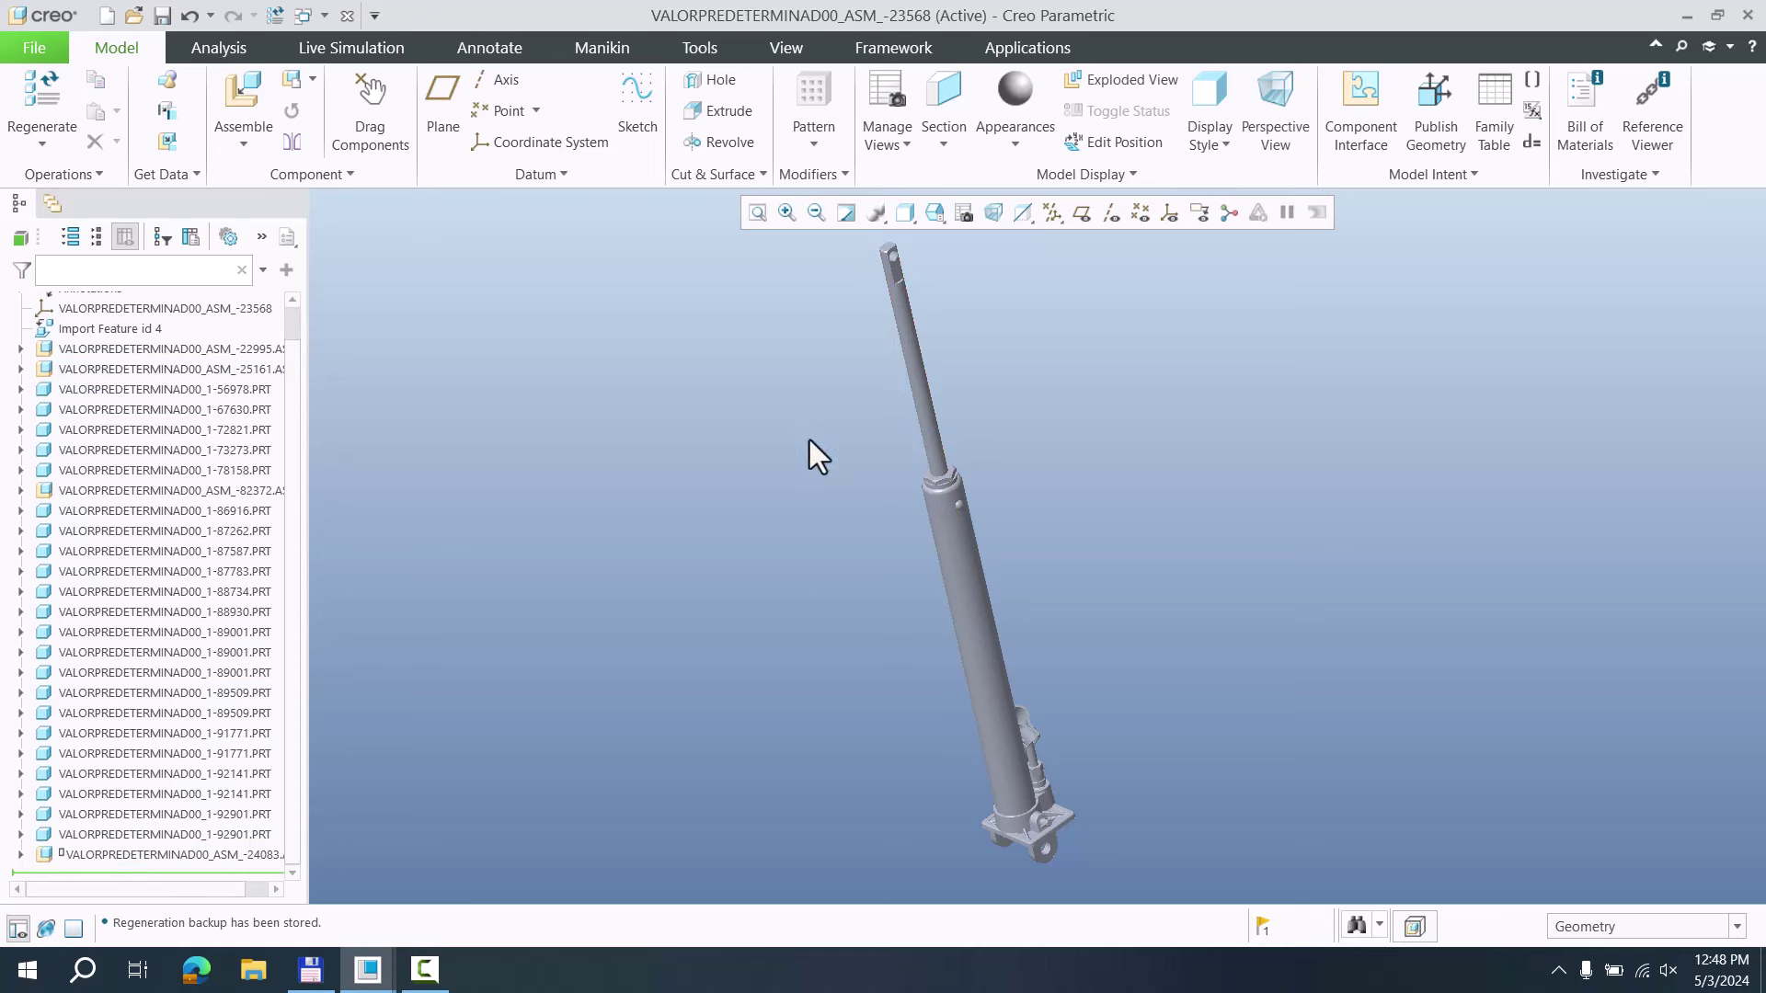
Edit the definition of the reordered piston rod subassembly and position the rod beside the jack cylinder
click(99, 859)
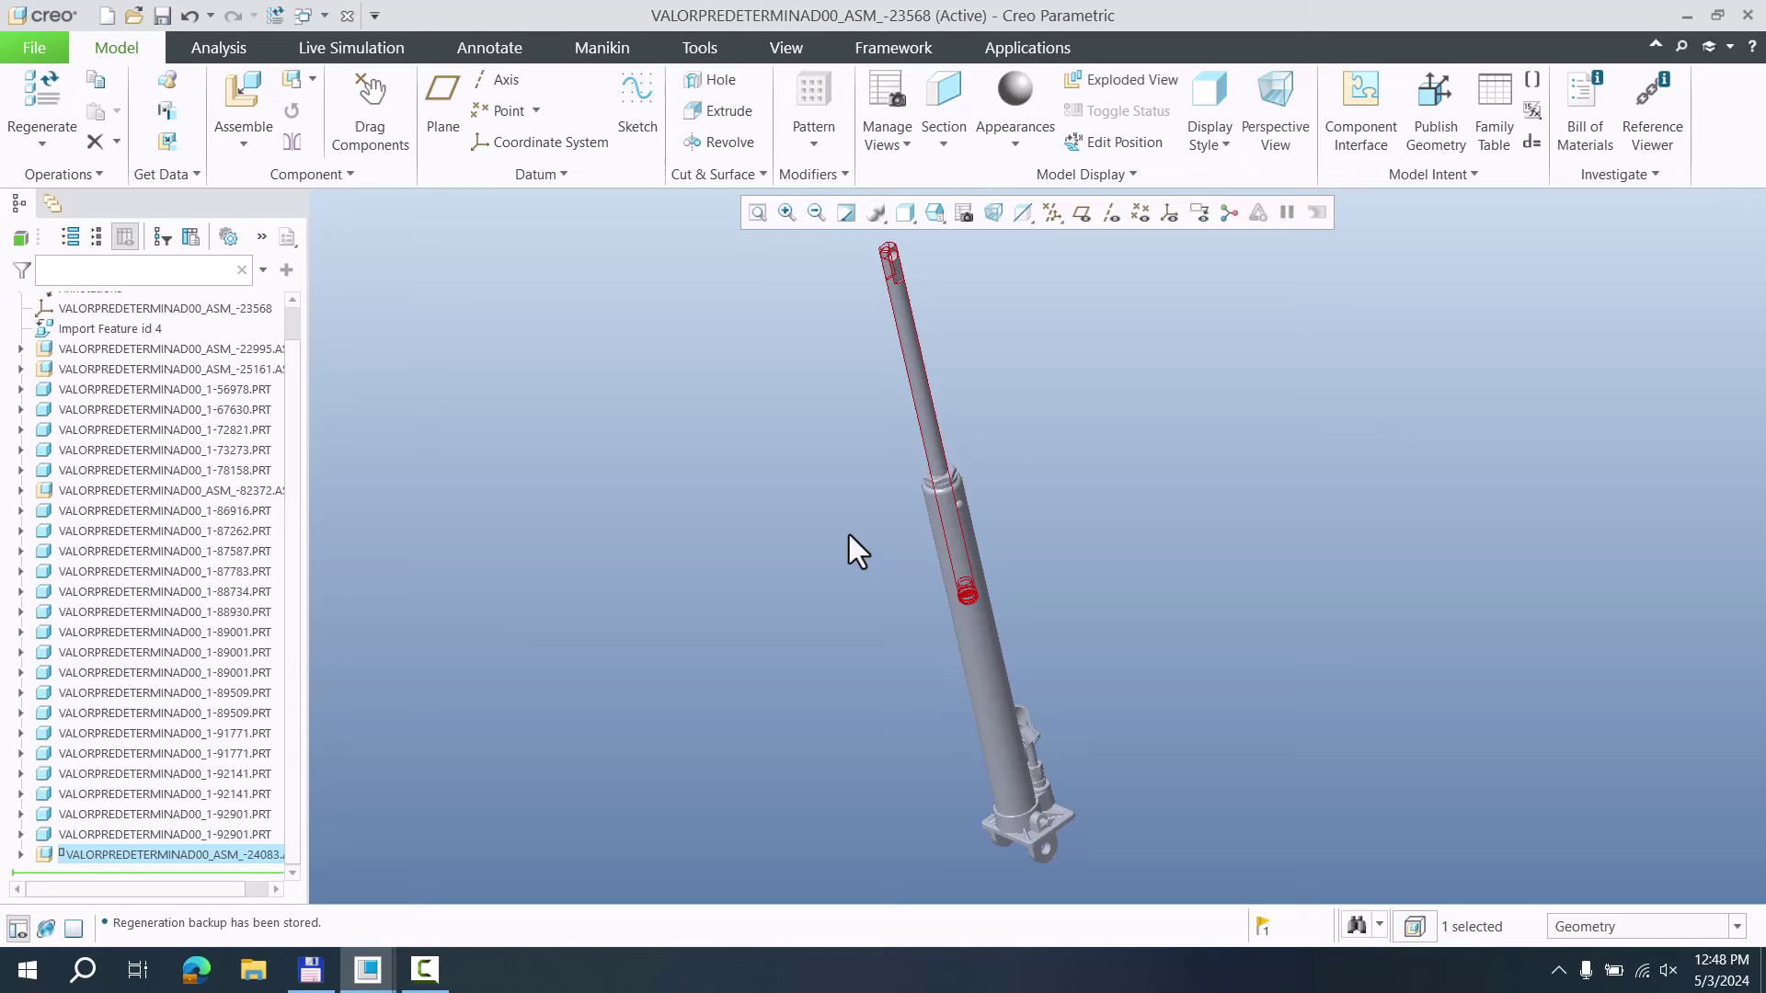
right_click(140, 858)
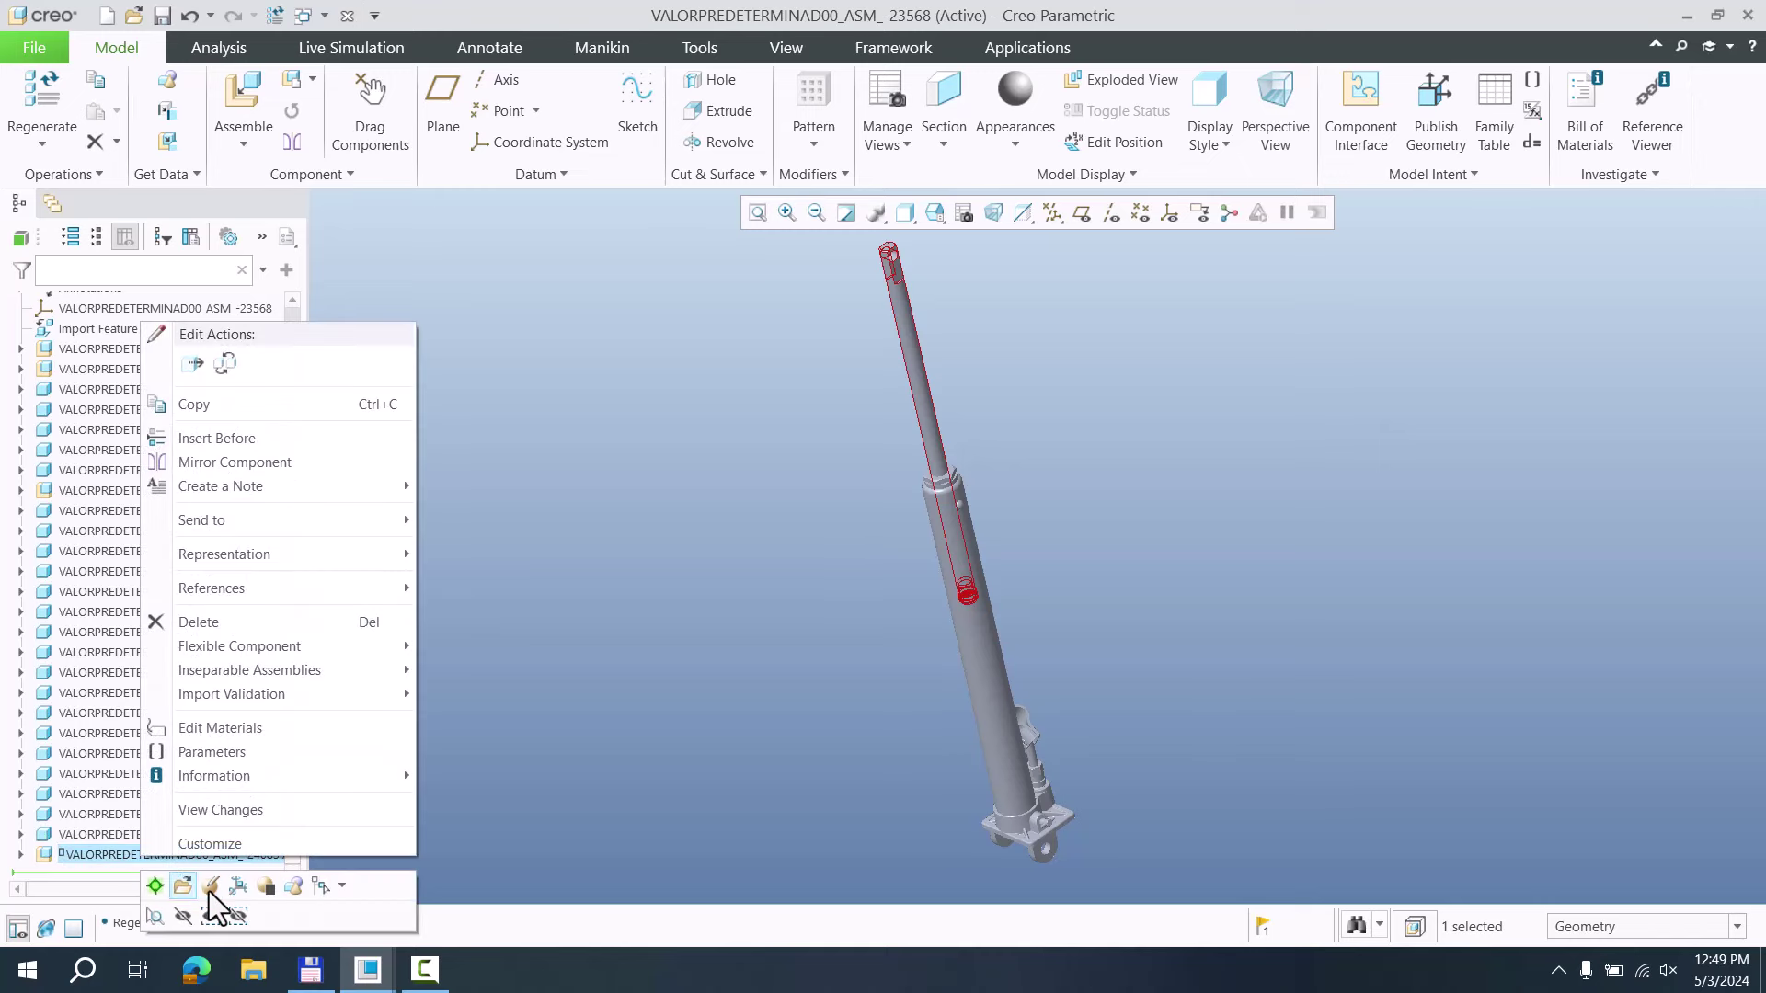
click(210, 887)
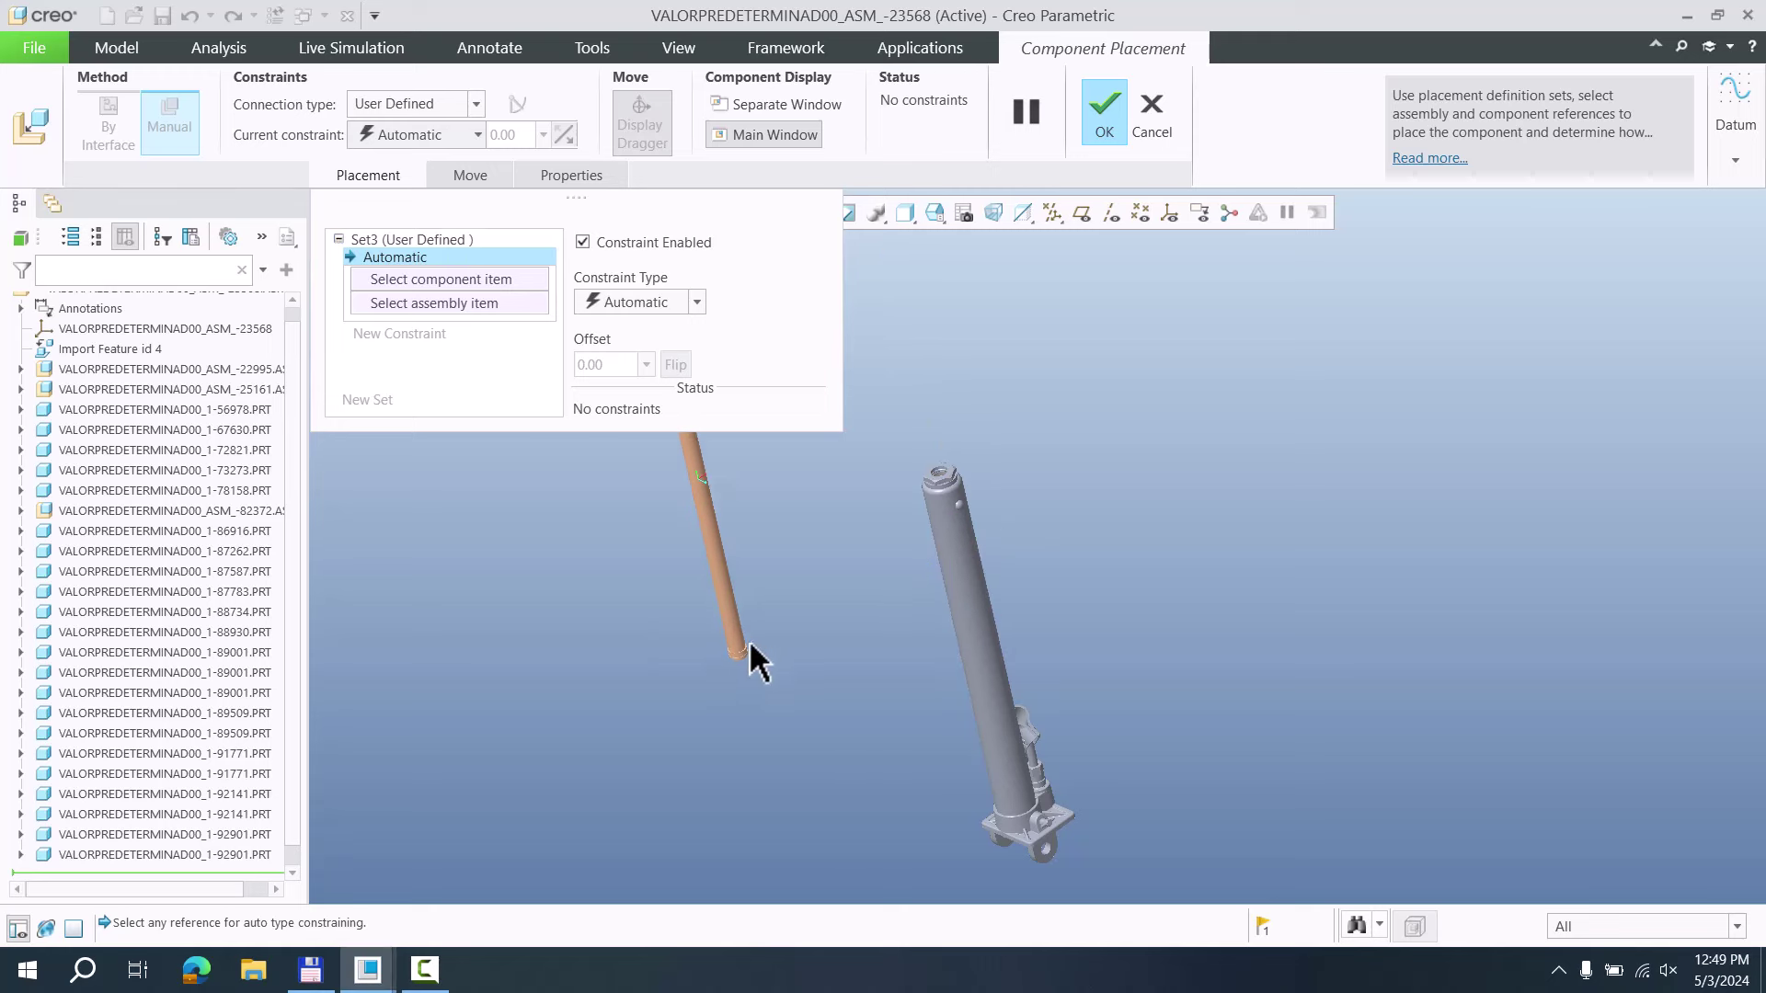
ctrl+alt+right_drag(749, 638, 892, 649)
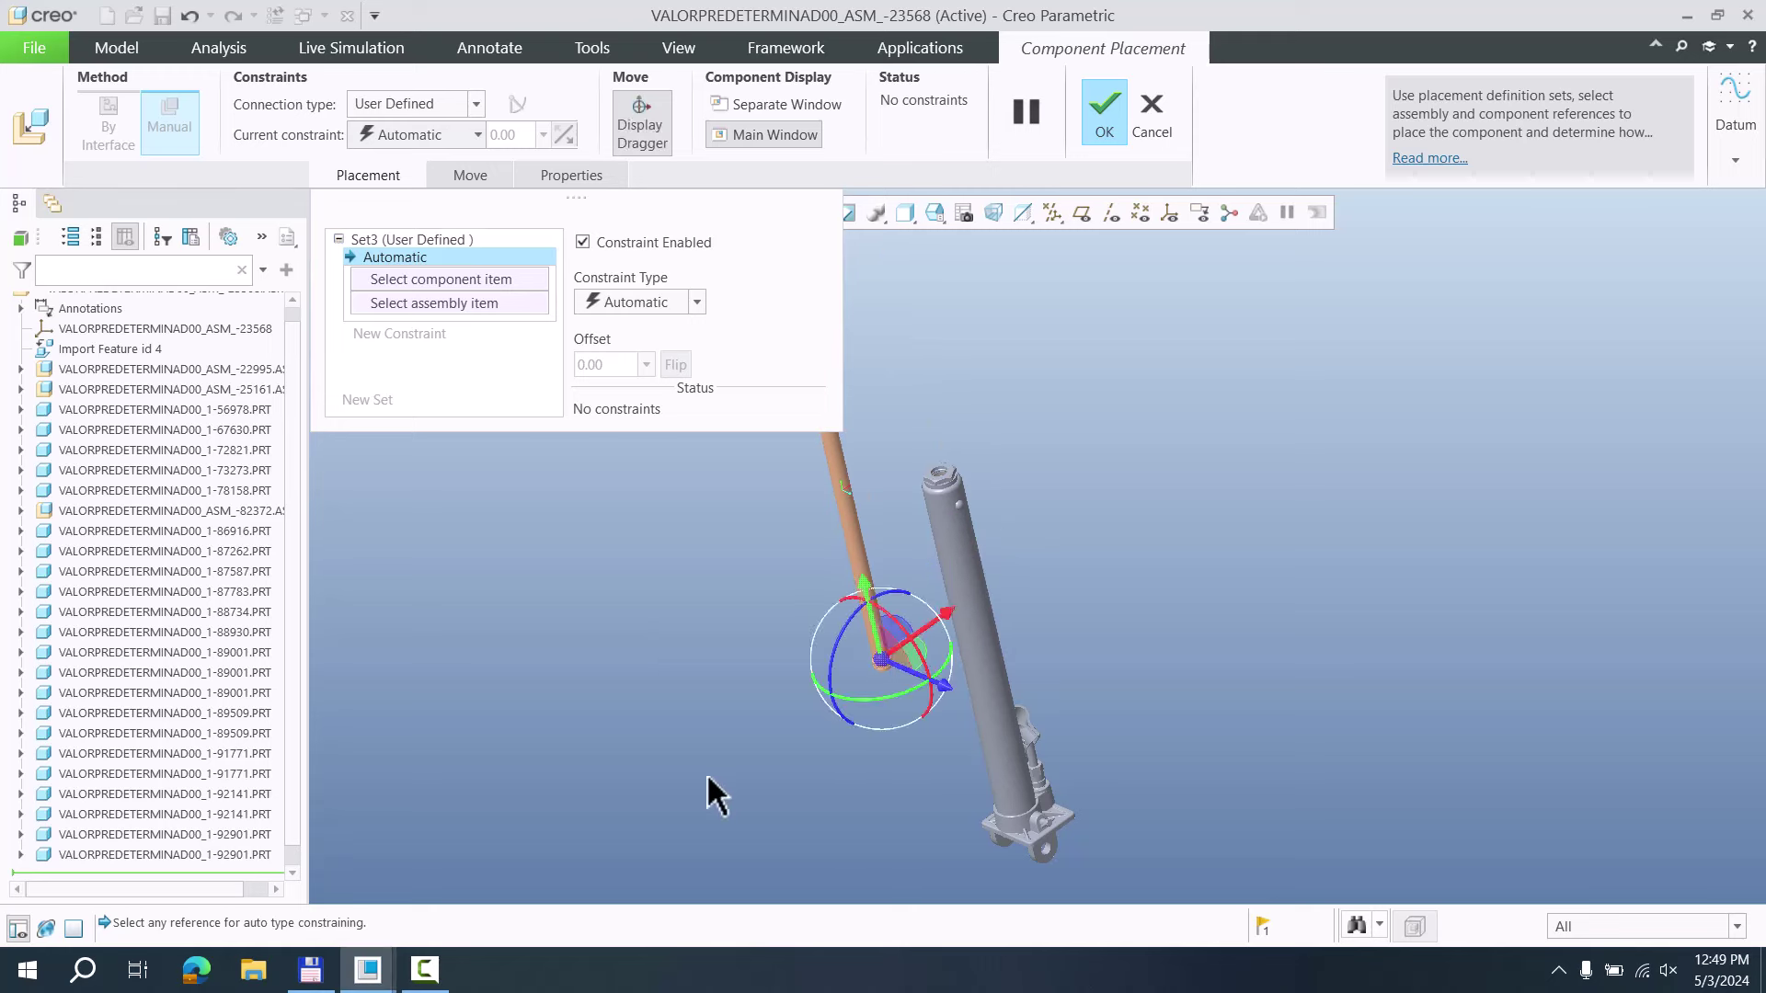
Give the piston rod a Cylinder connection, aligning its cylindrical surface with the hole in the cylinder's end nut
click(416, 103)
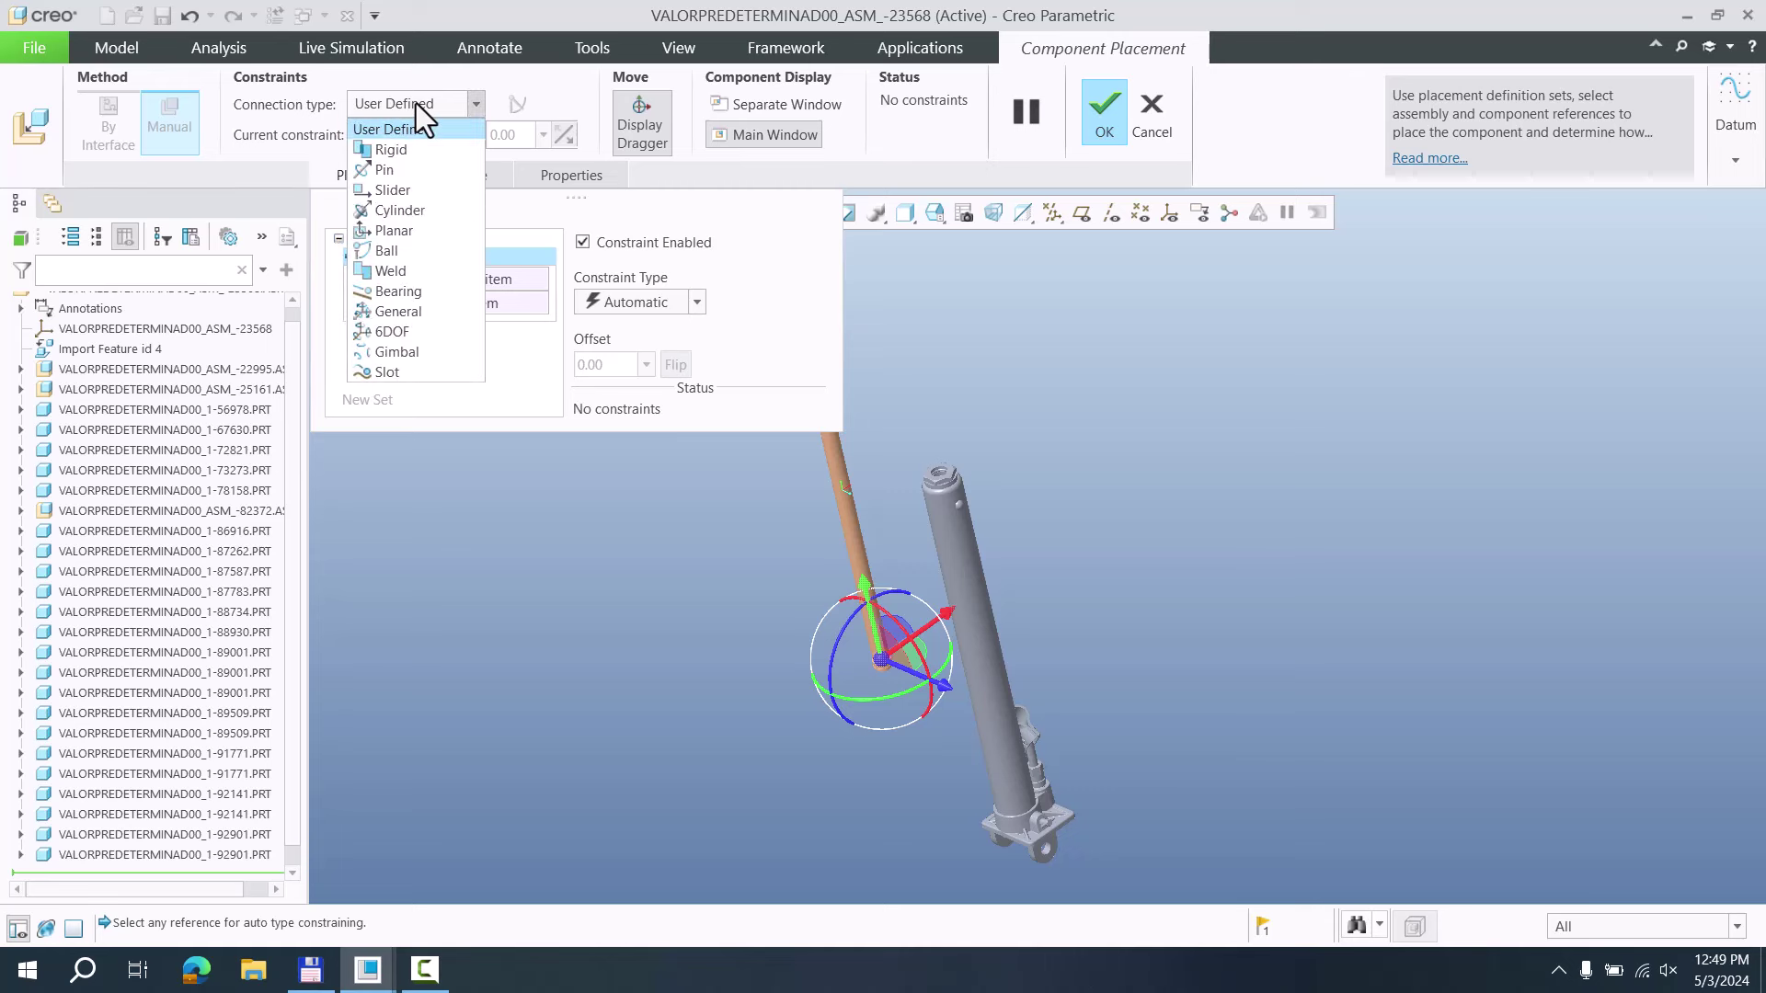
click(411, 212)
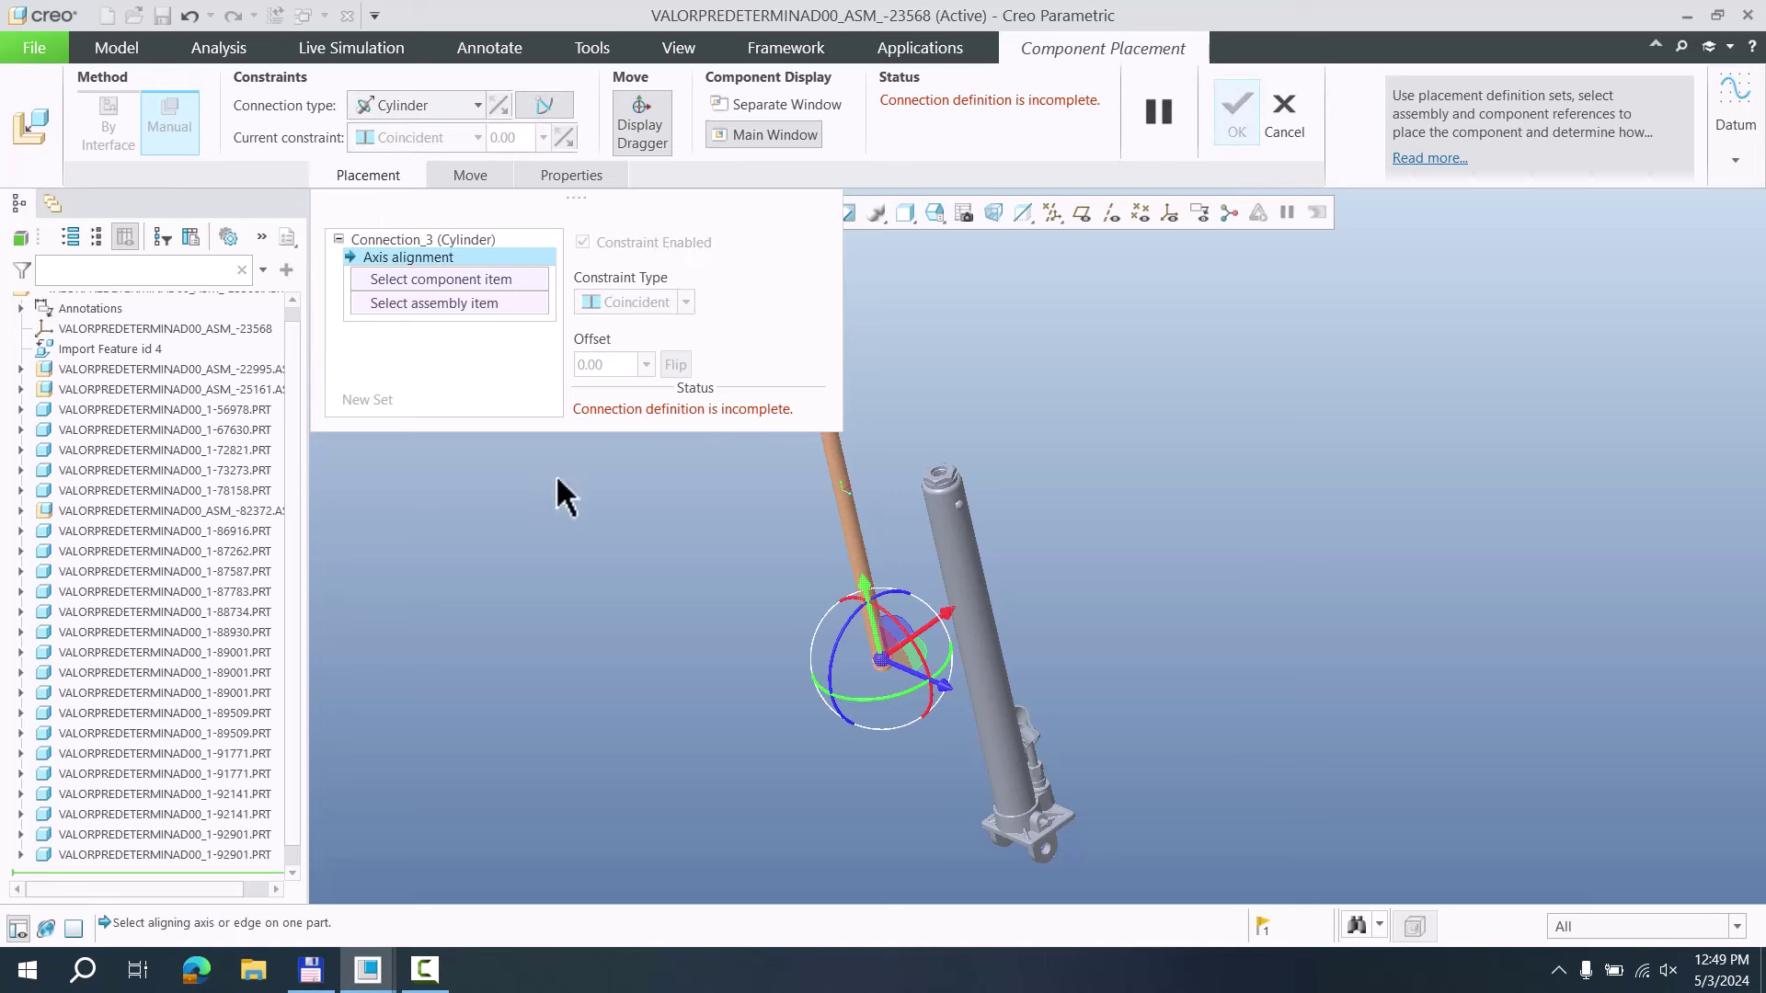
click(855, 550)
scroll(968, 493, up, 5)
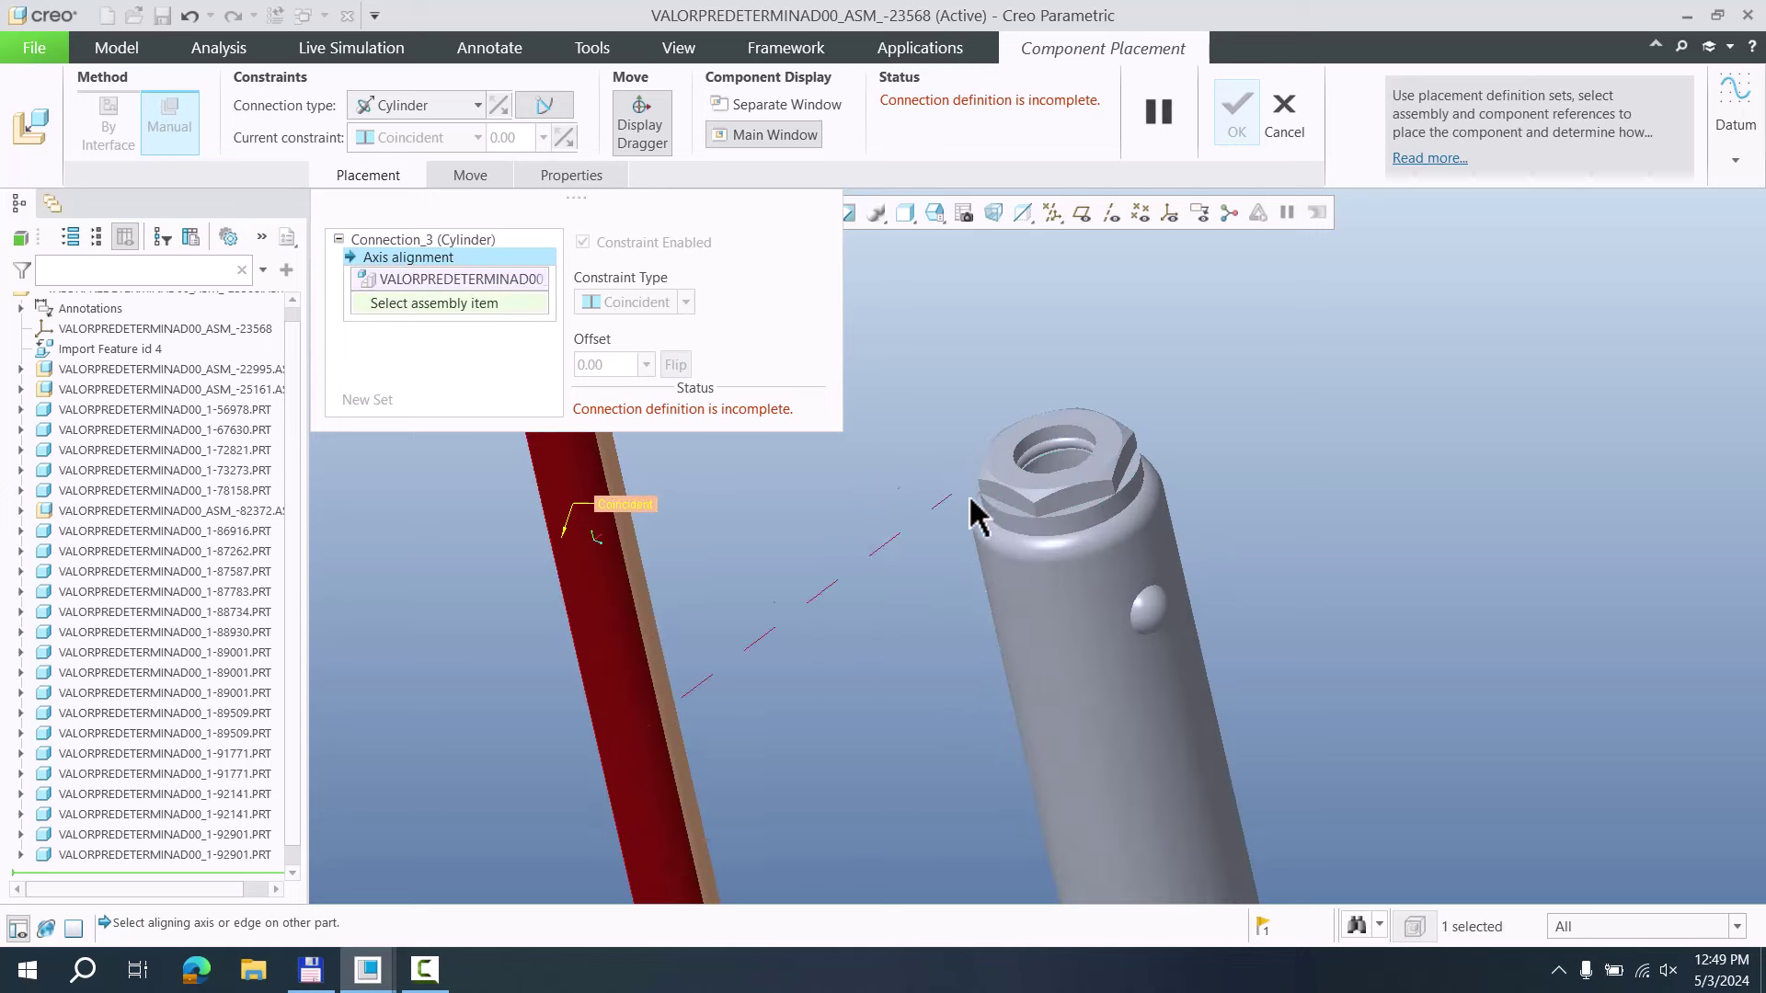
click(1081, 463)
scroll(967, 522, down, 5)
Test the cylinder connection by moving the piston rod along and about its axis
ctrl+alt+drag(969, 572, 923, 545)
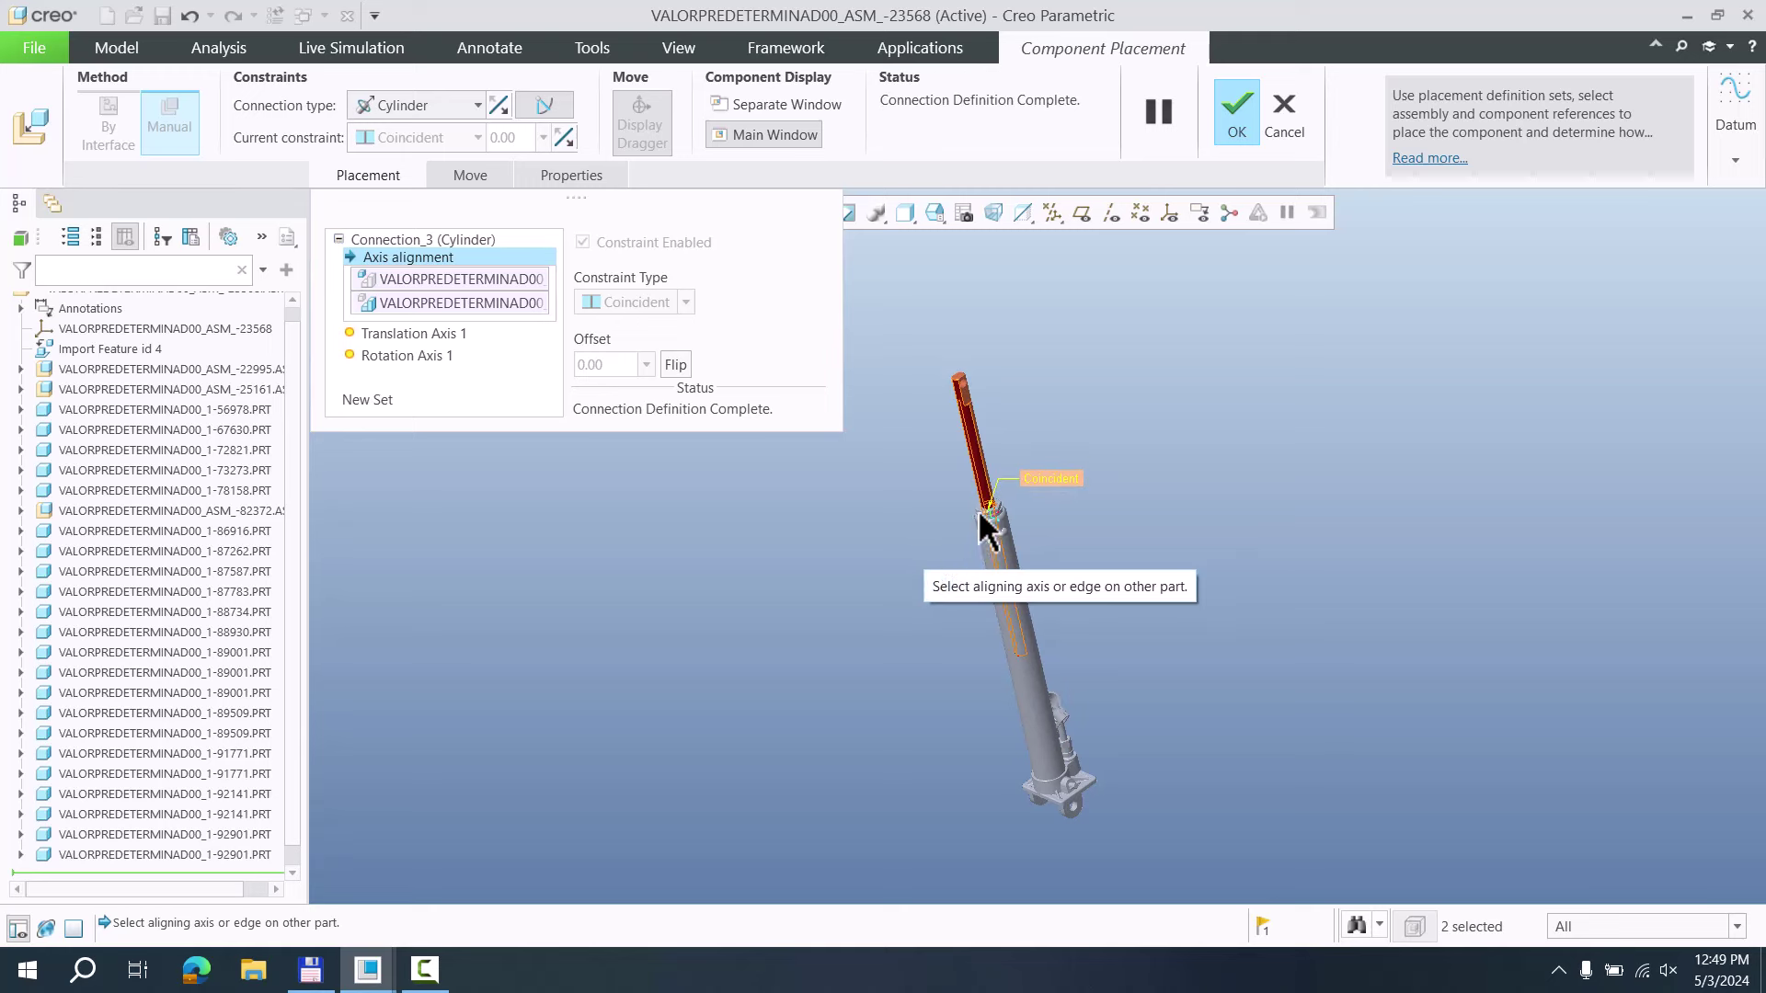
scroll(965, 390, up, 4)
ctrl+alt+middle_drag(899, 474, 972, 499)
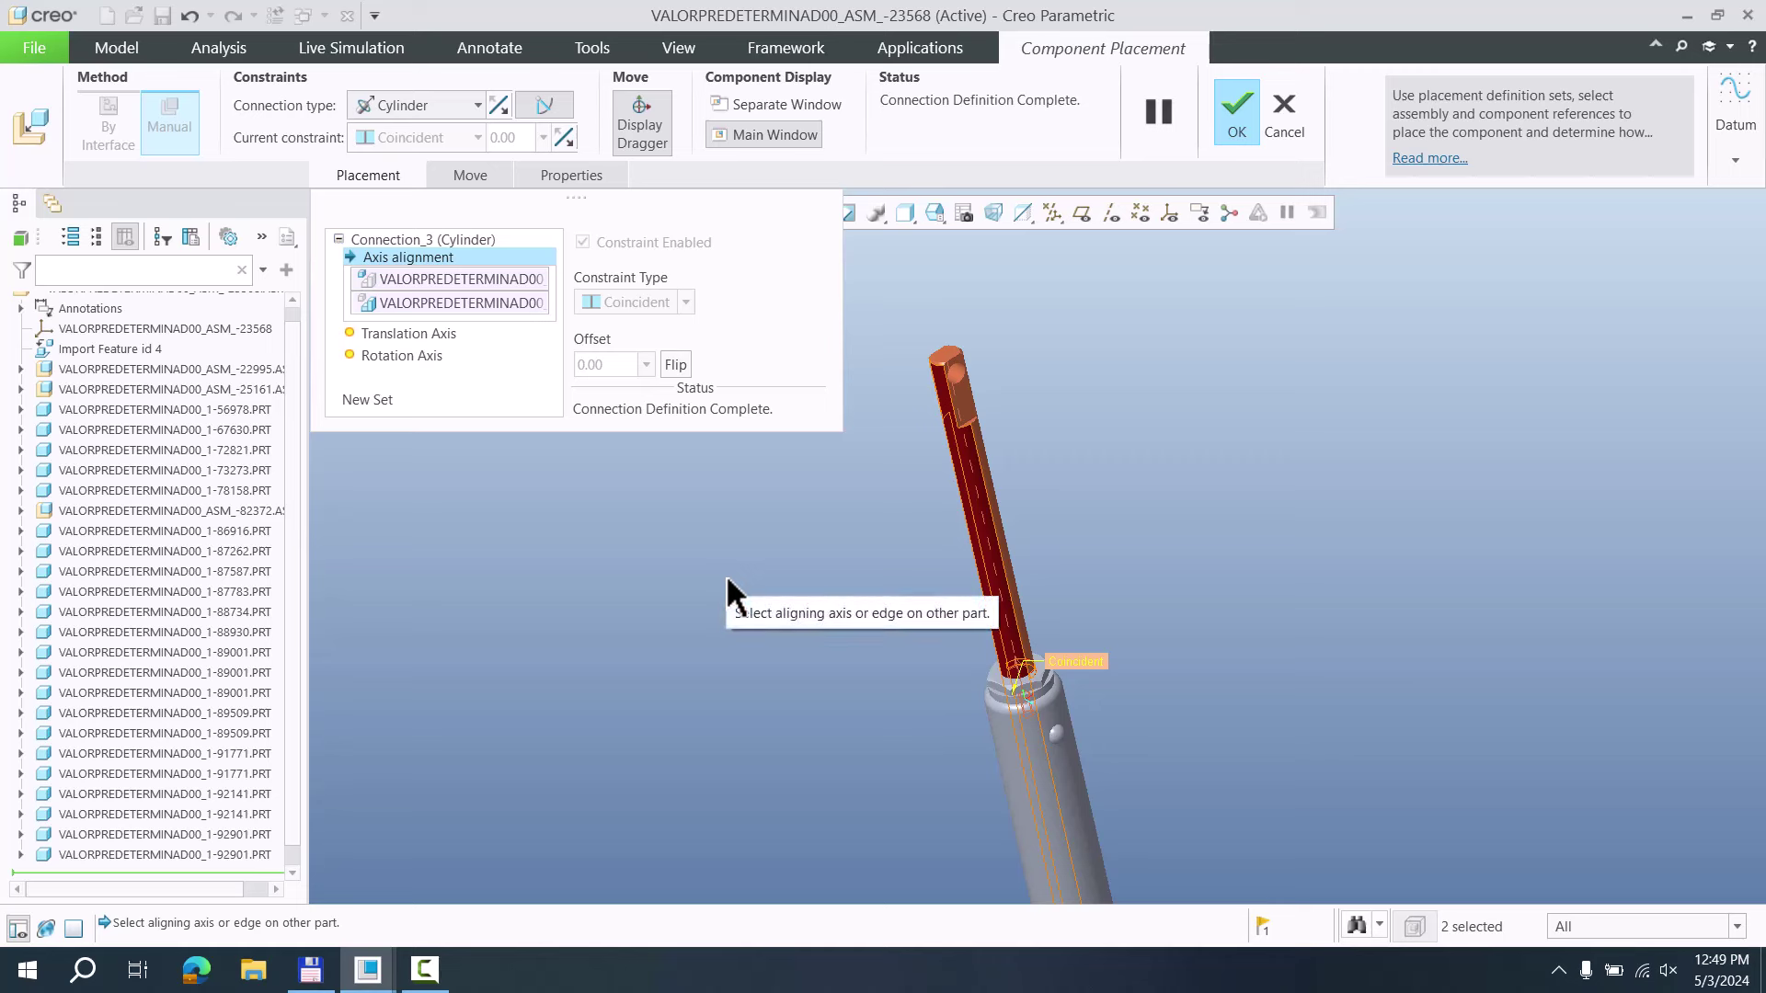
click(983, 473)
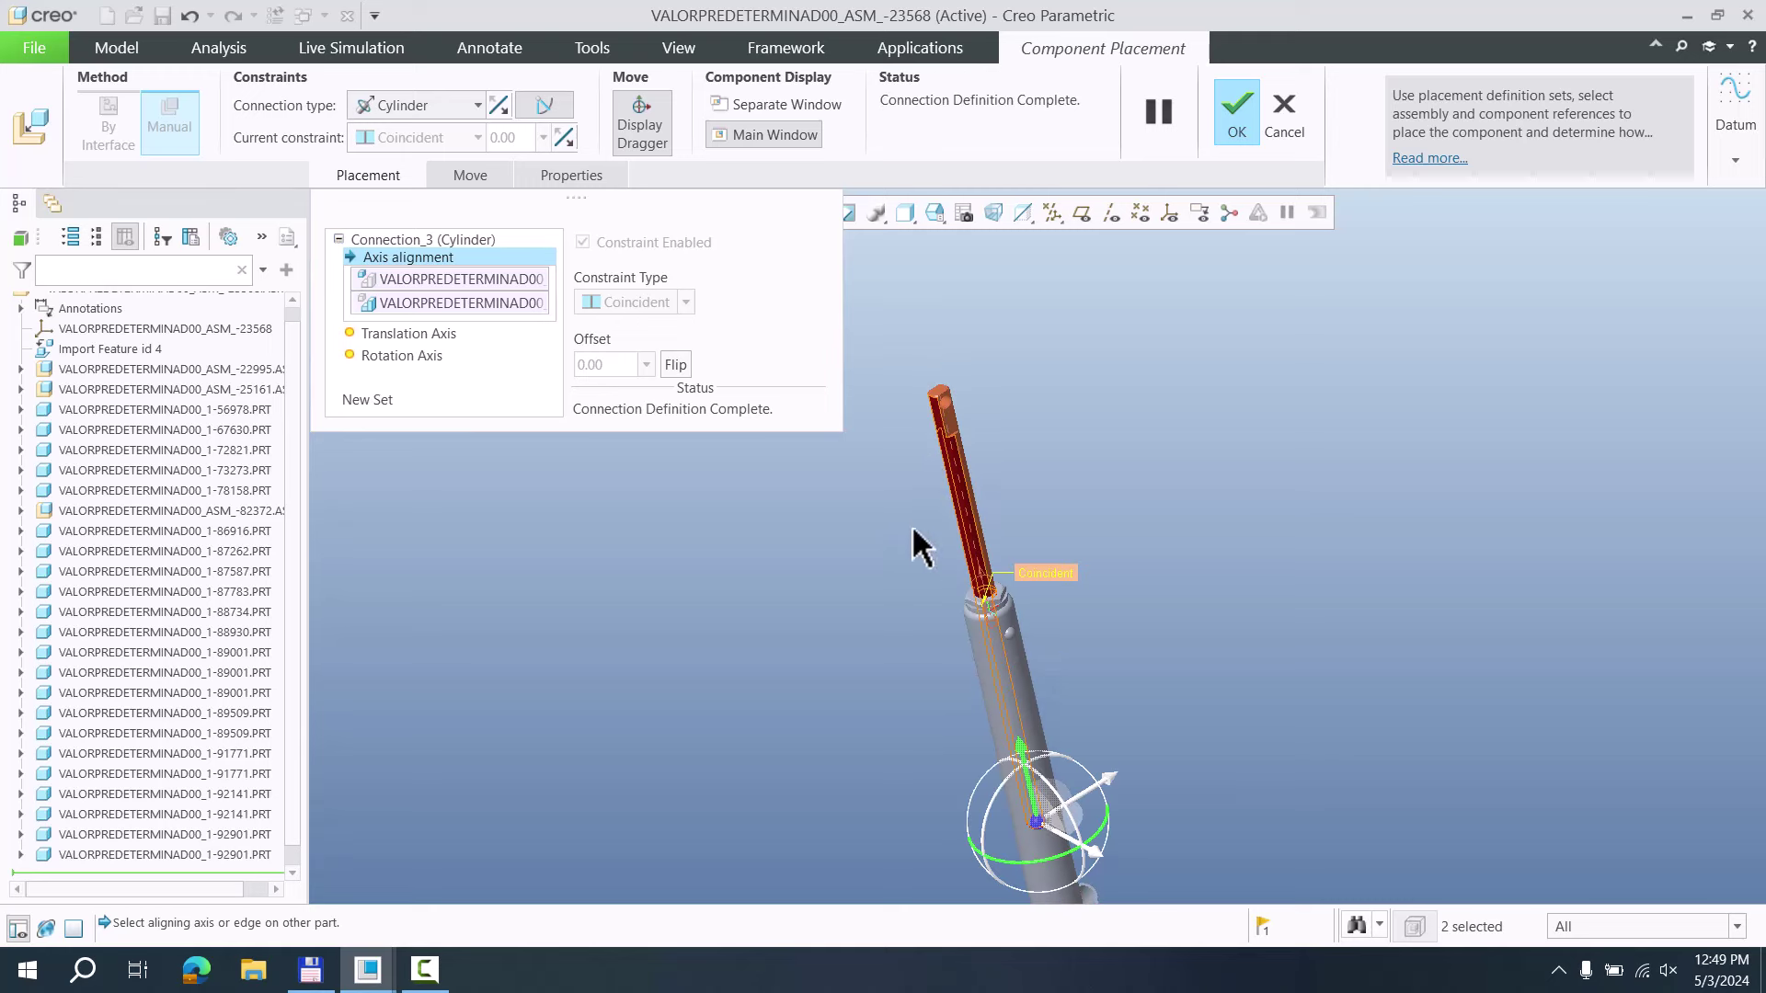
middle_drag(913, 543, 892, 578)
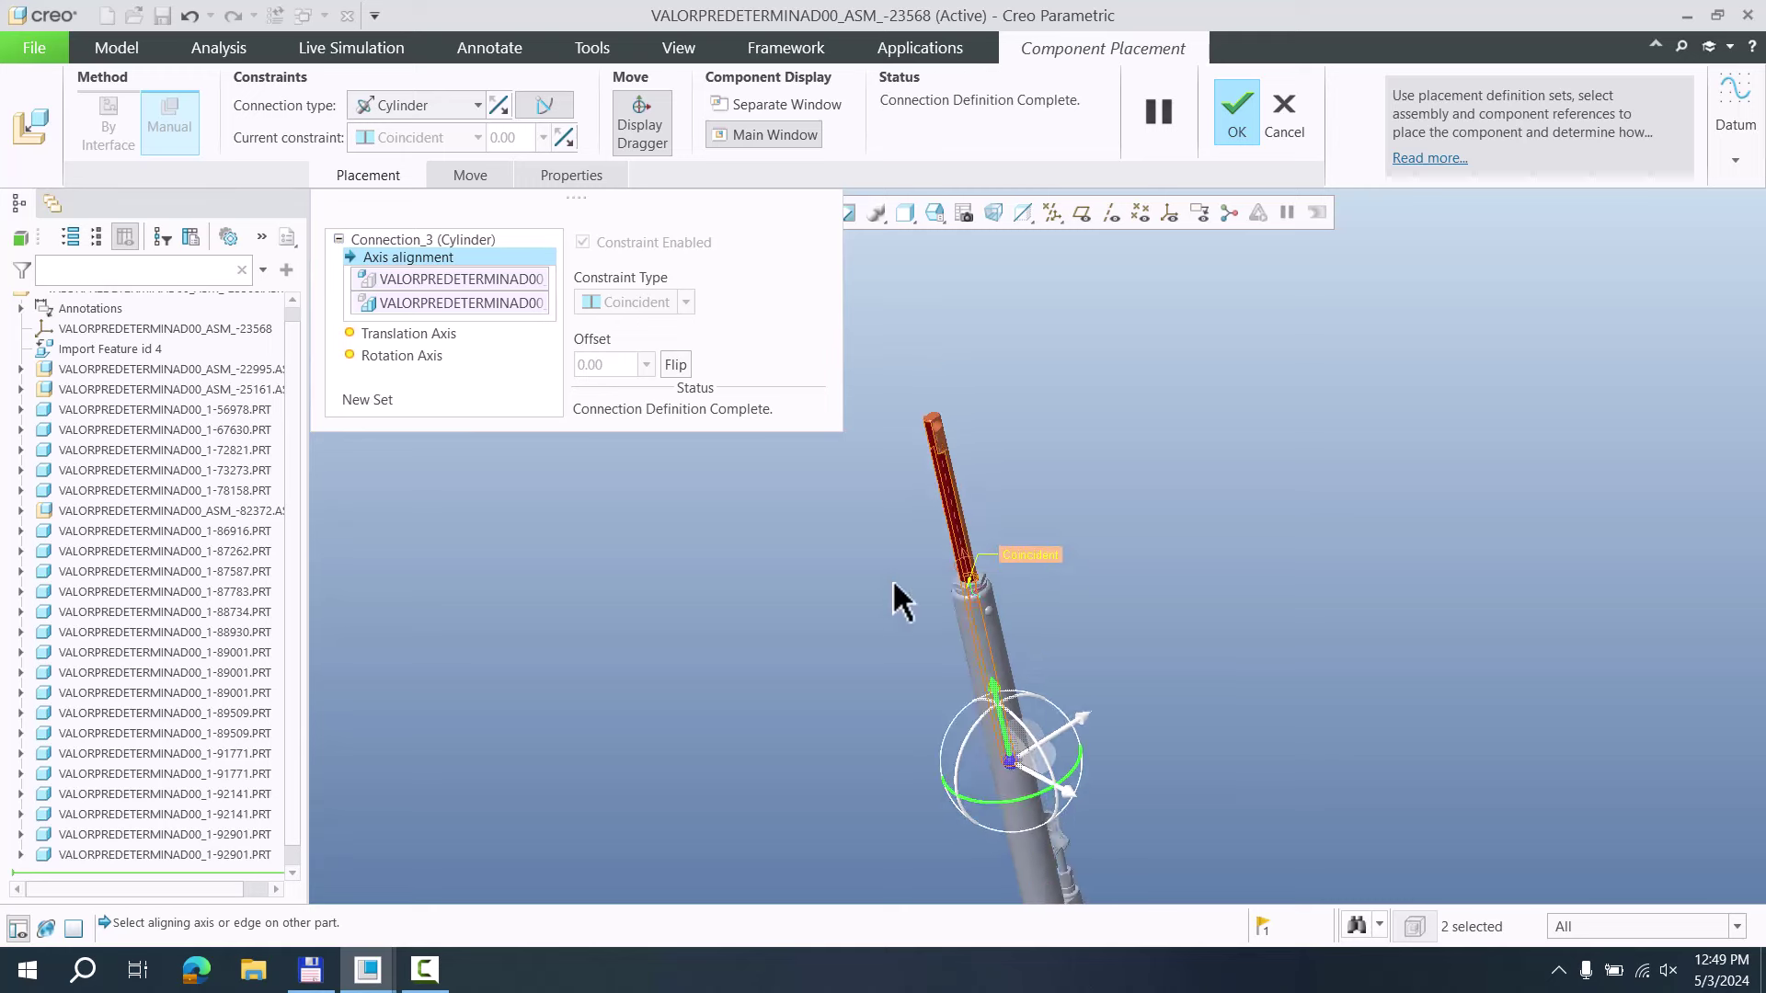
Define the zero references of the Translation Axis using the piston rod's end face and the cylinder nut's top face
click(384, 337)
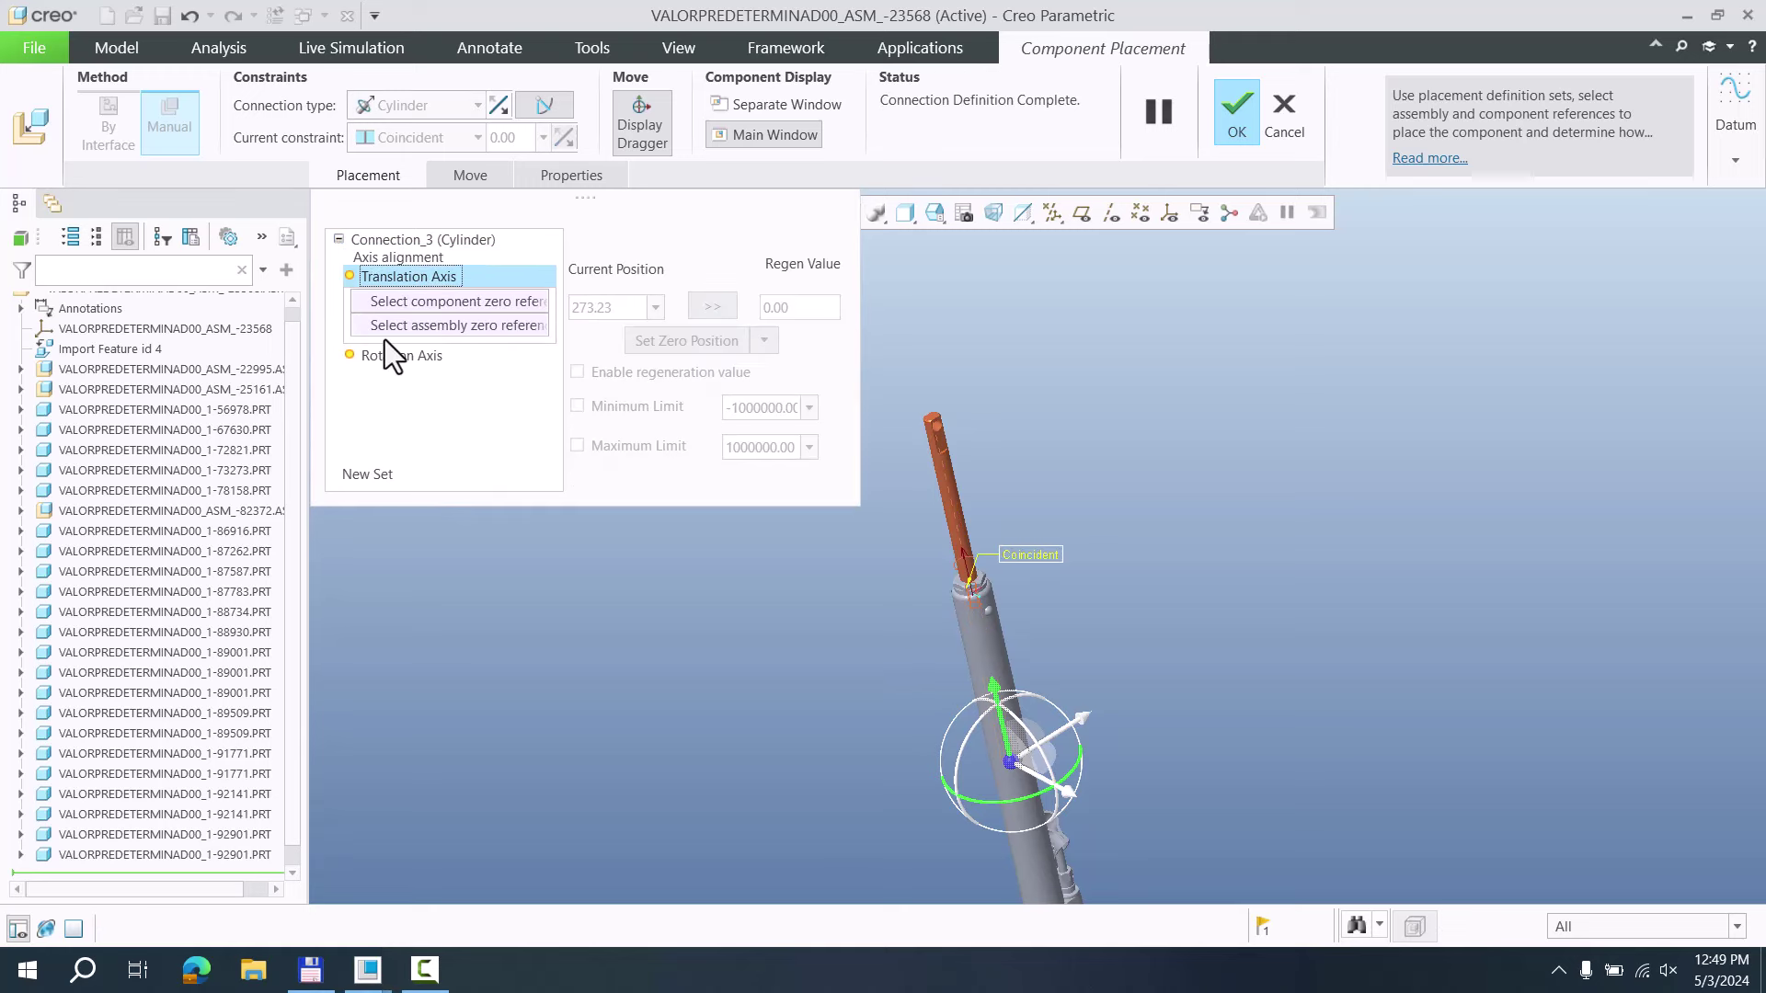
scroll(959, 473, up, 5)
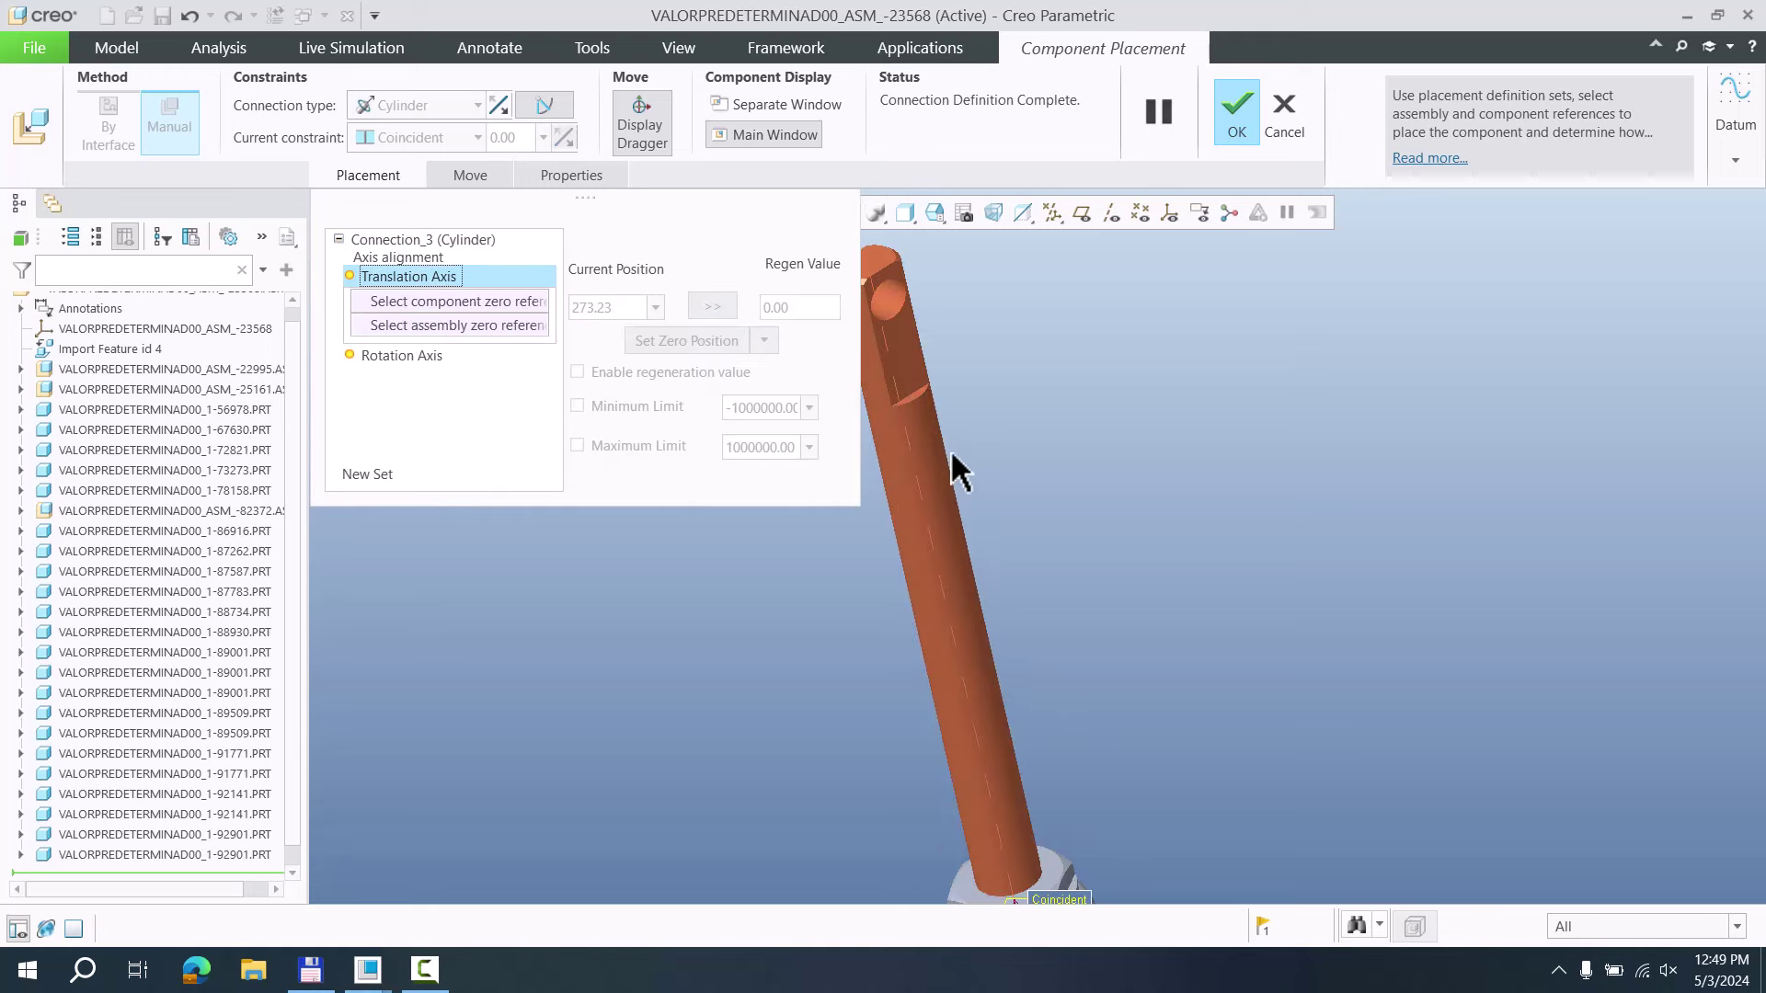
click(888, 280)
scroll(977, 702, down, 3)
scroll(1057, 433, up, 4)
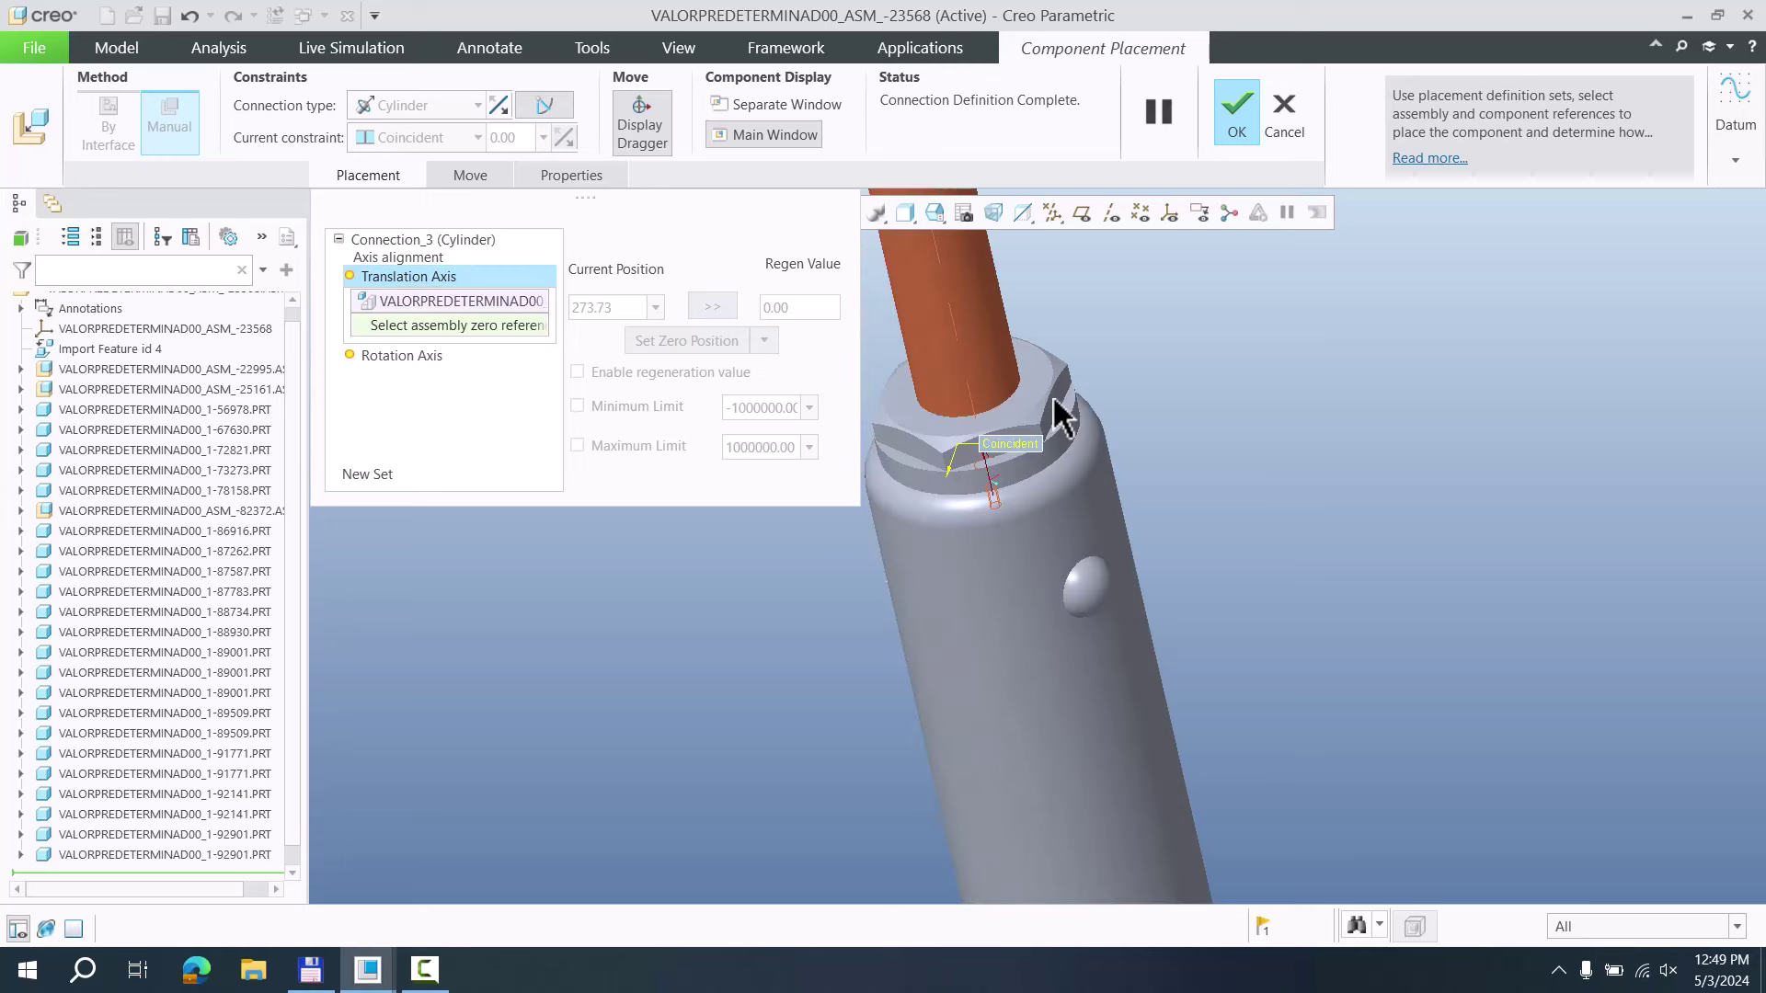
click(1057, 434)
Slide the piston rod into the cylinder to a translation position of about 62.7
middle_drag(1217, 572, 1166, 549)
scroll(1166, 549, up, 2)
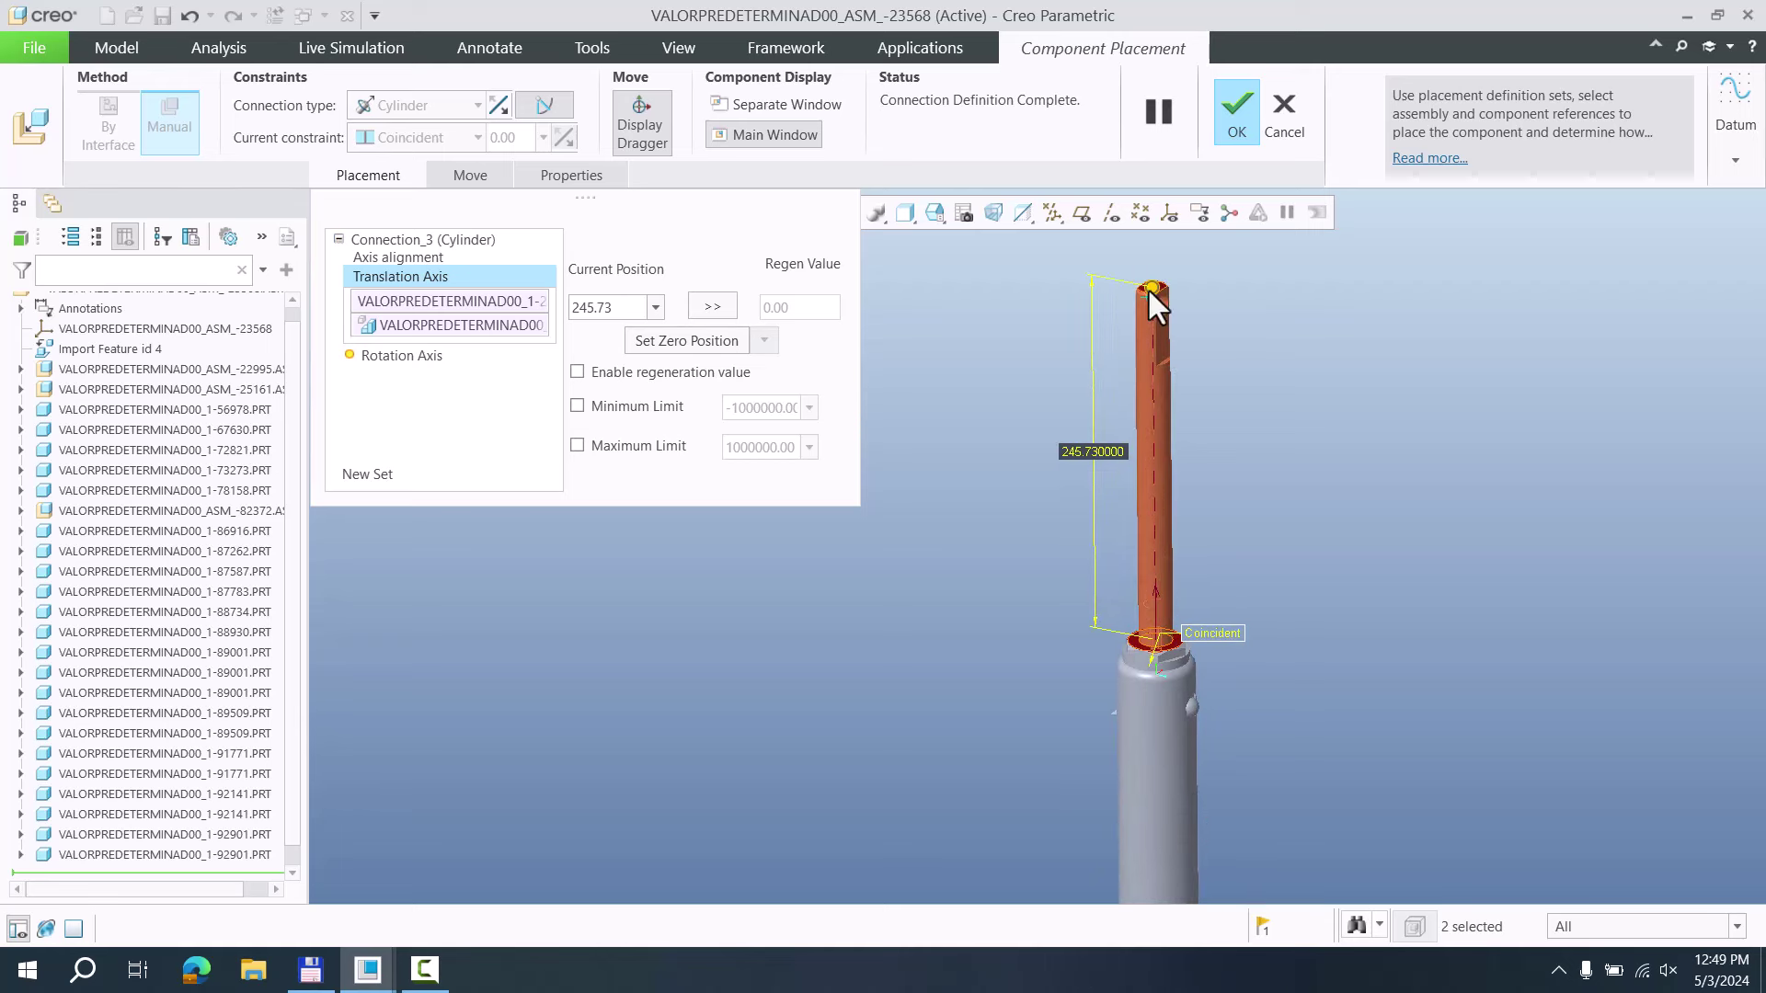
drag(1155, 322, 1137, 568)
middle_drag(952, 493, 1044, 557)
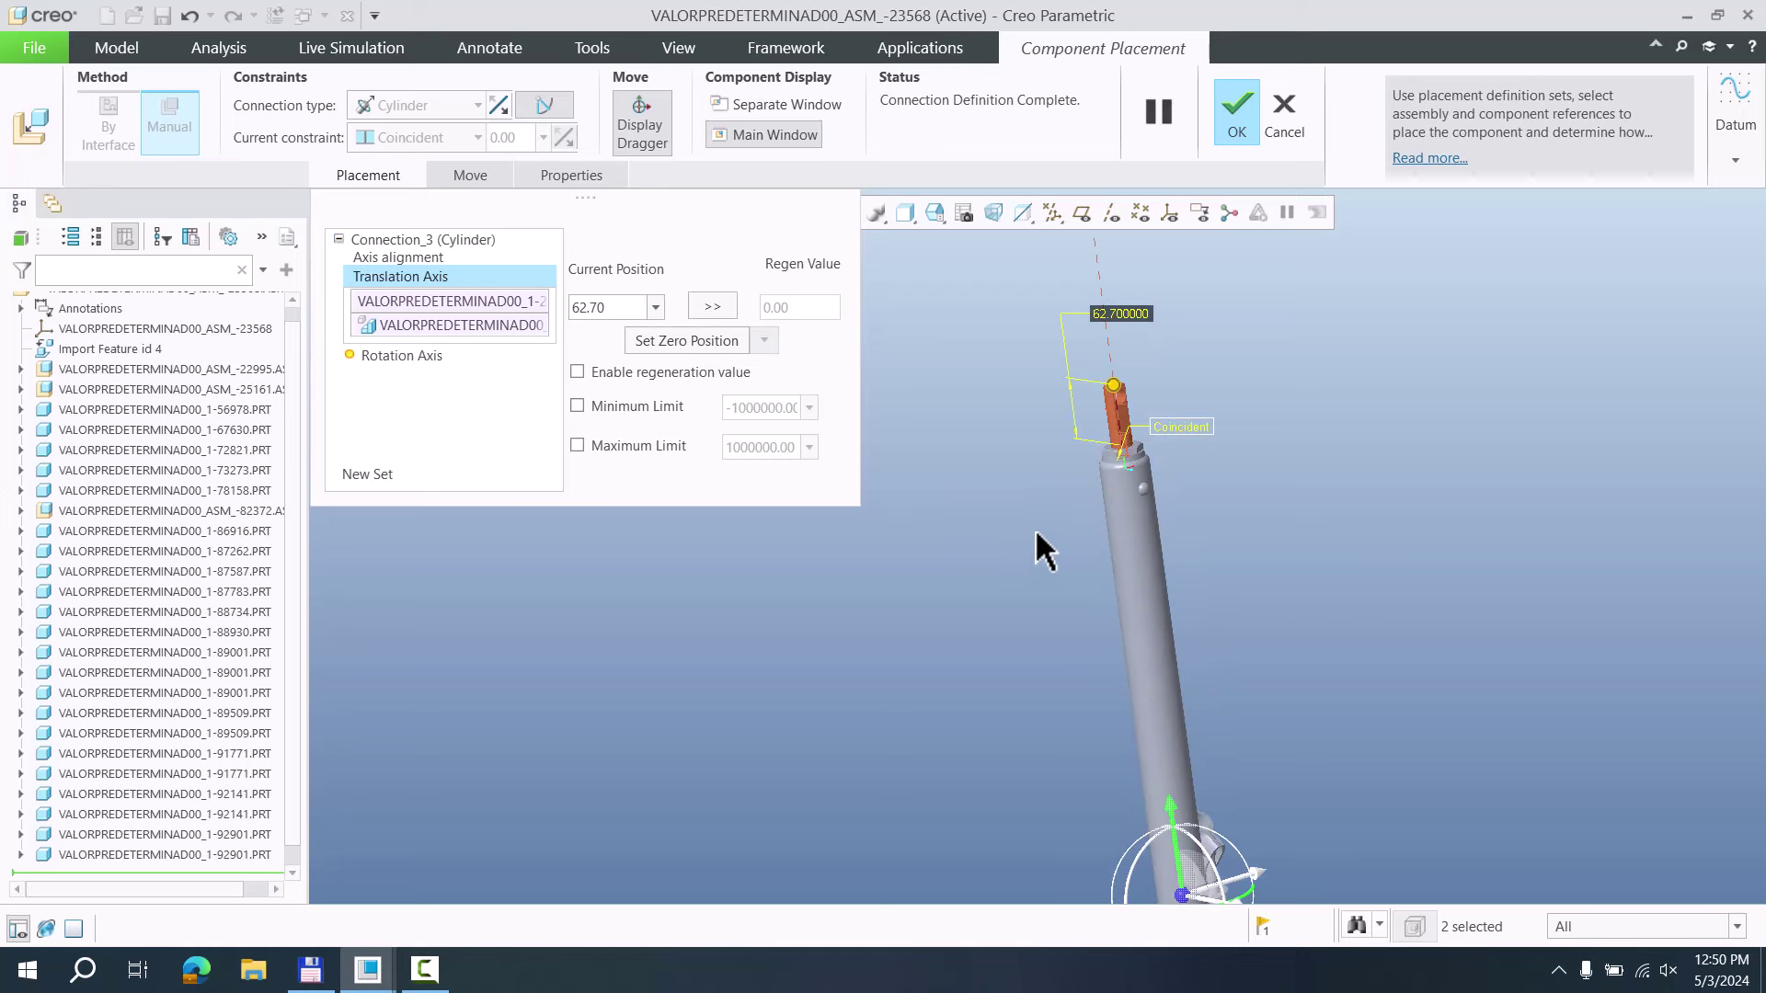
Extend the piston rod to a translation position of about 210.5 and accept the cylinder connection
middle_drag(994, 438, 1050, 543)
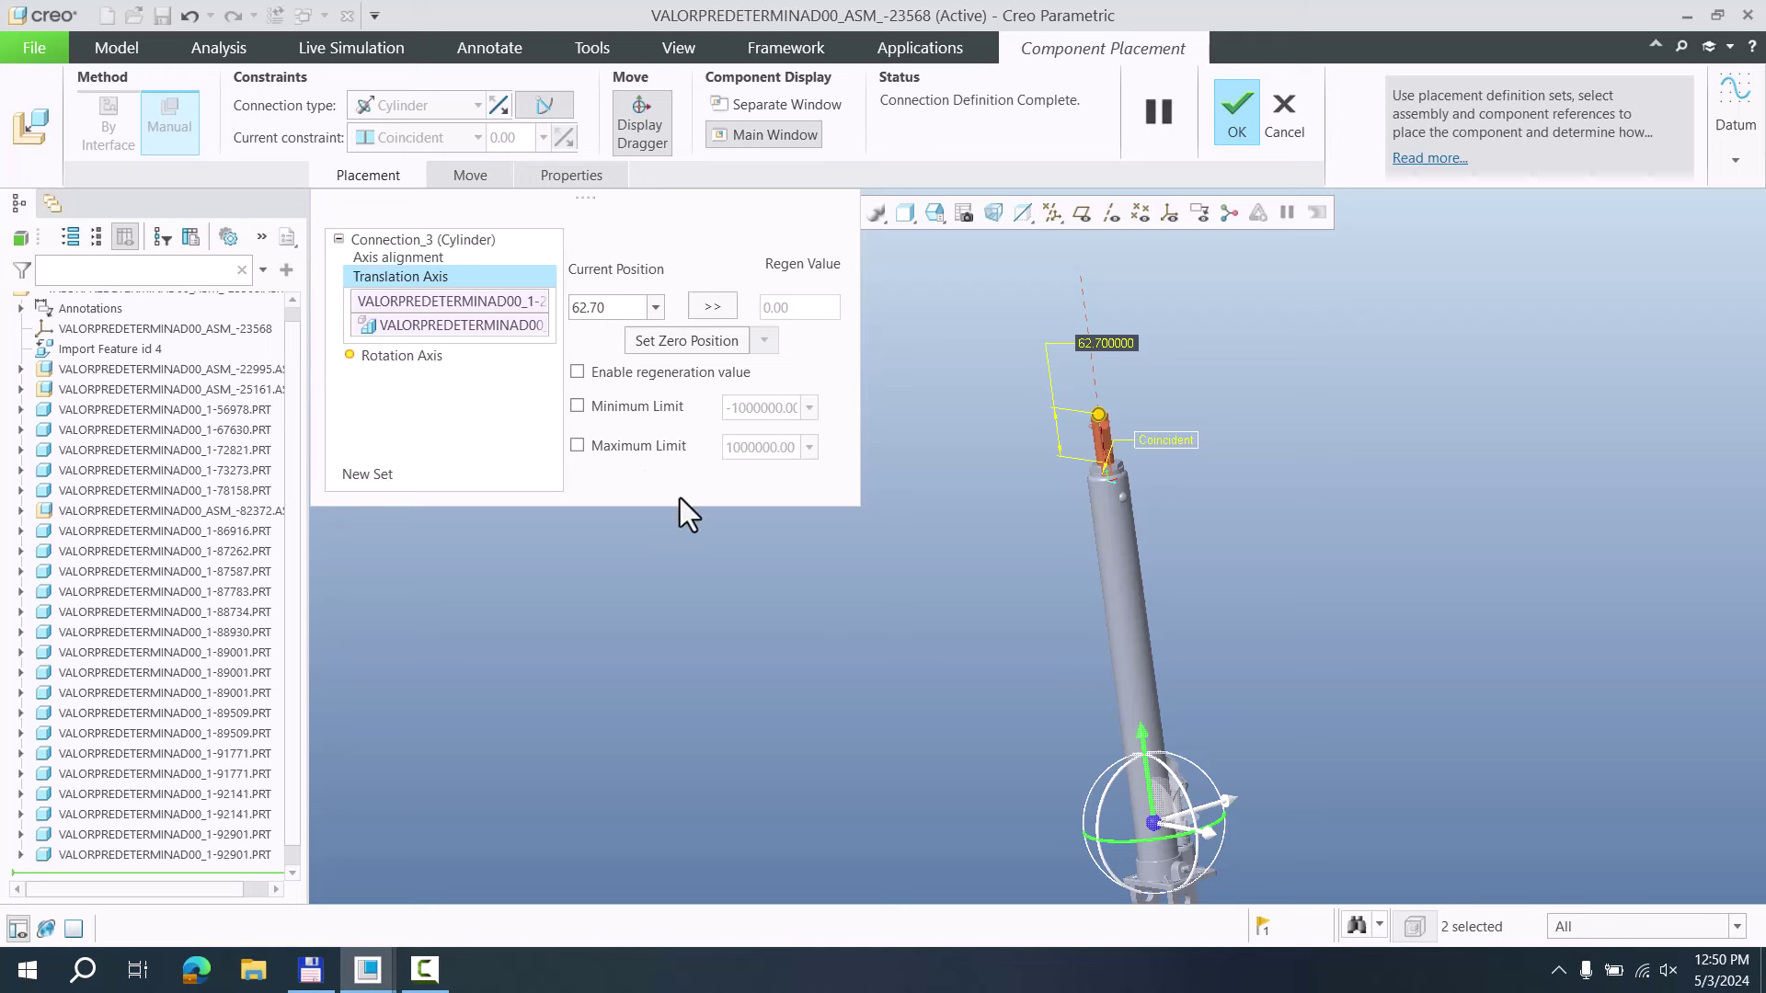
middle_drag(1072, 659, 1079, 549)
click(1078, 546)
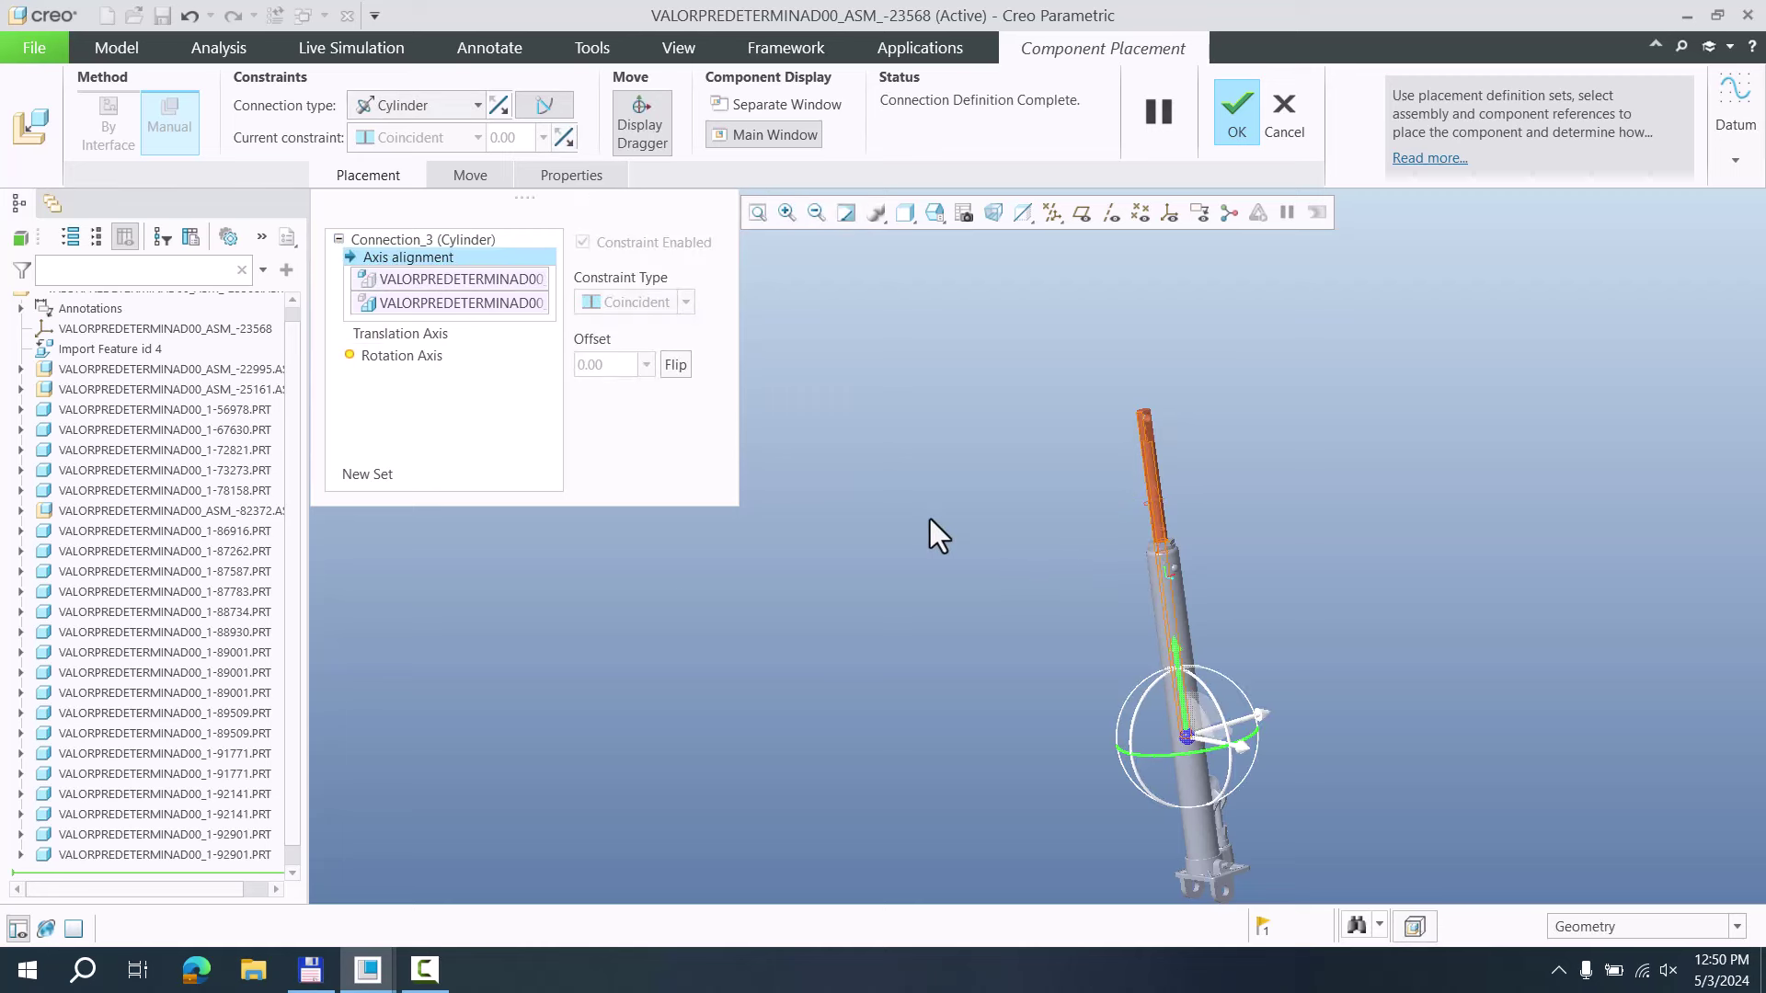
click(420, 333)
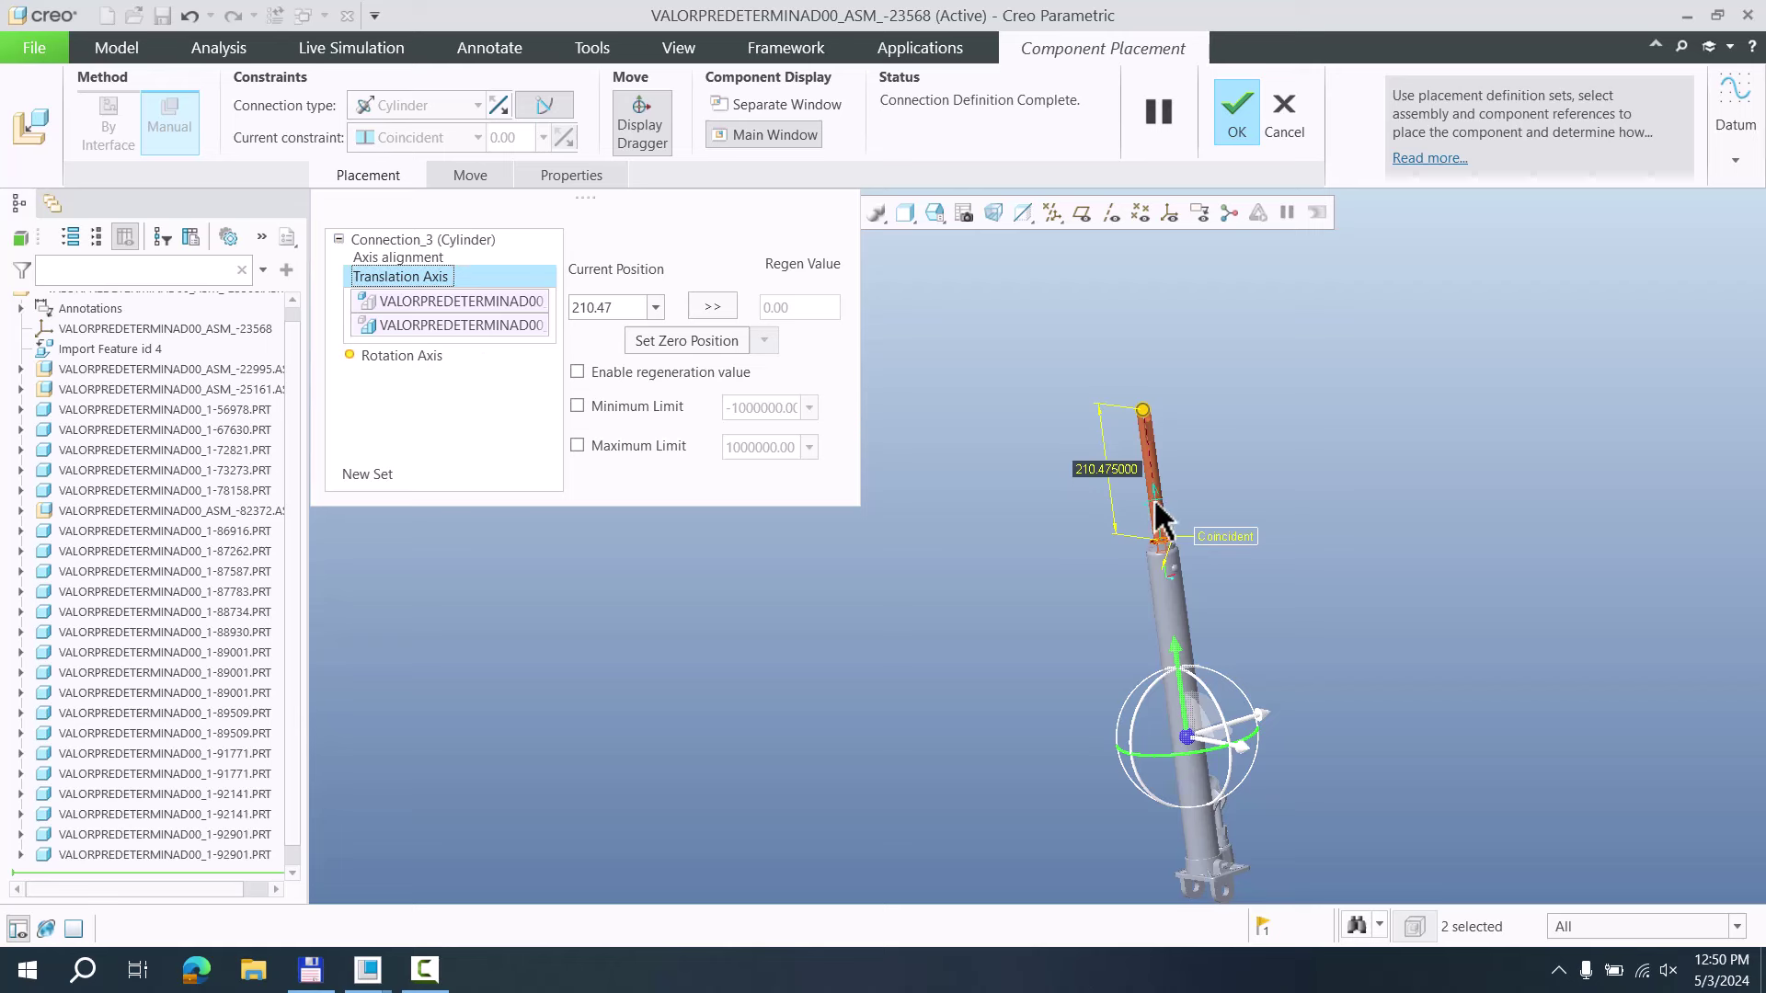
click(1239, 116)
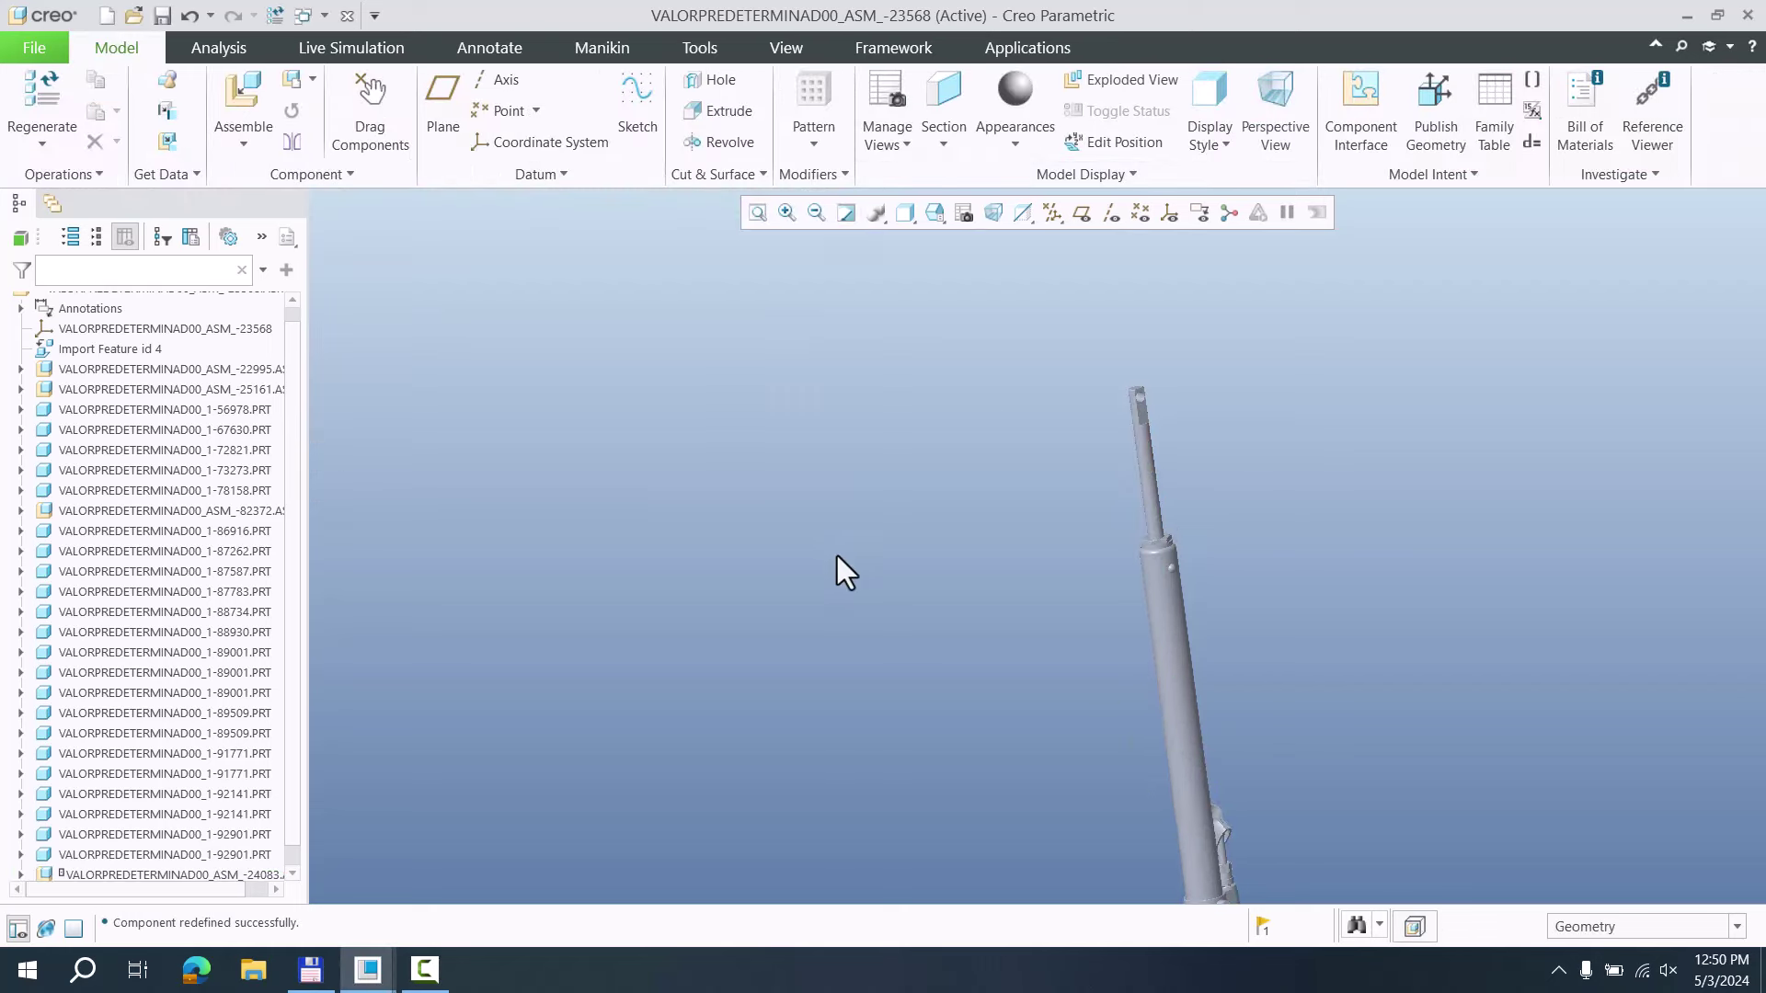
Close the jack assembly and test the piston rod's sliding in the full crane assembly with Drag Components
click(345, 18)
middle_drag(859, 583, 1076, 505)
scroll(1023, 469, up, 4)
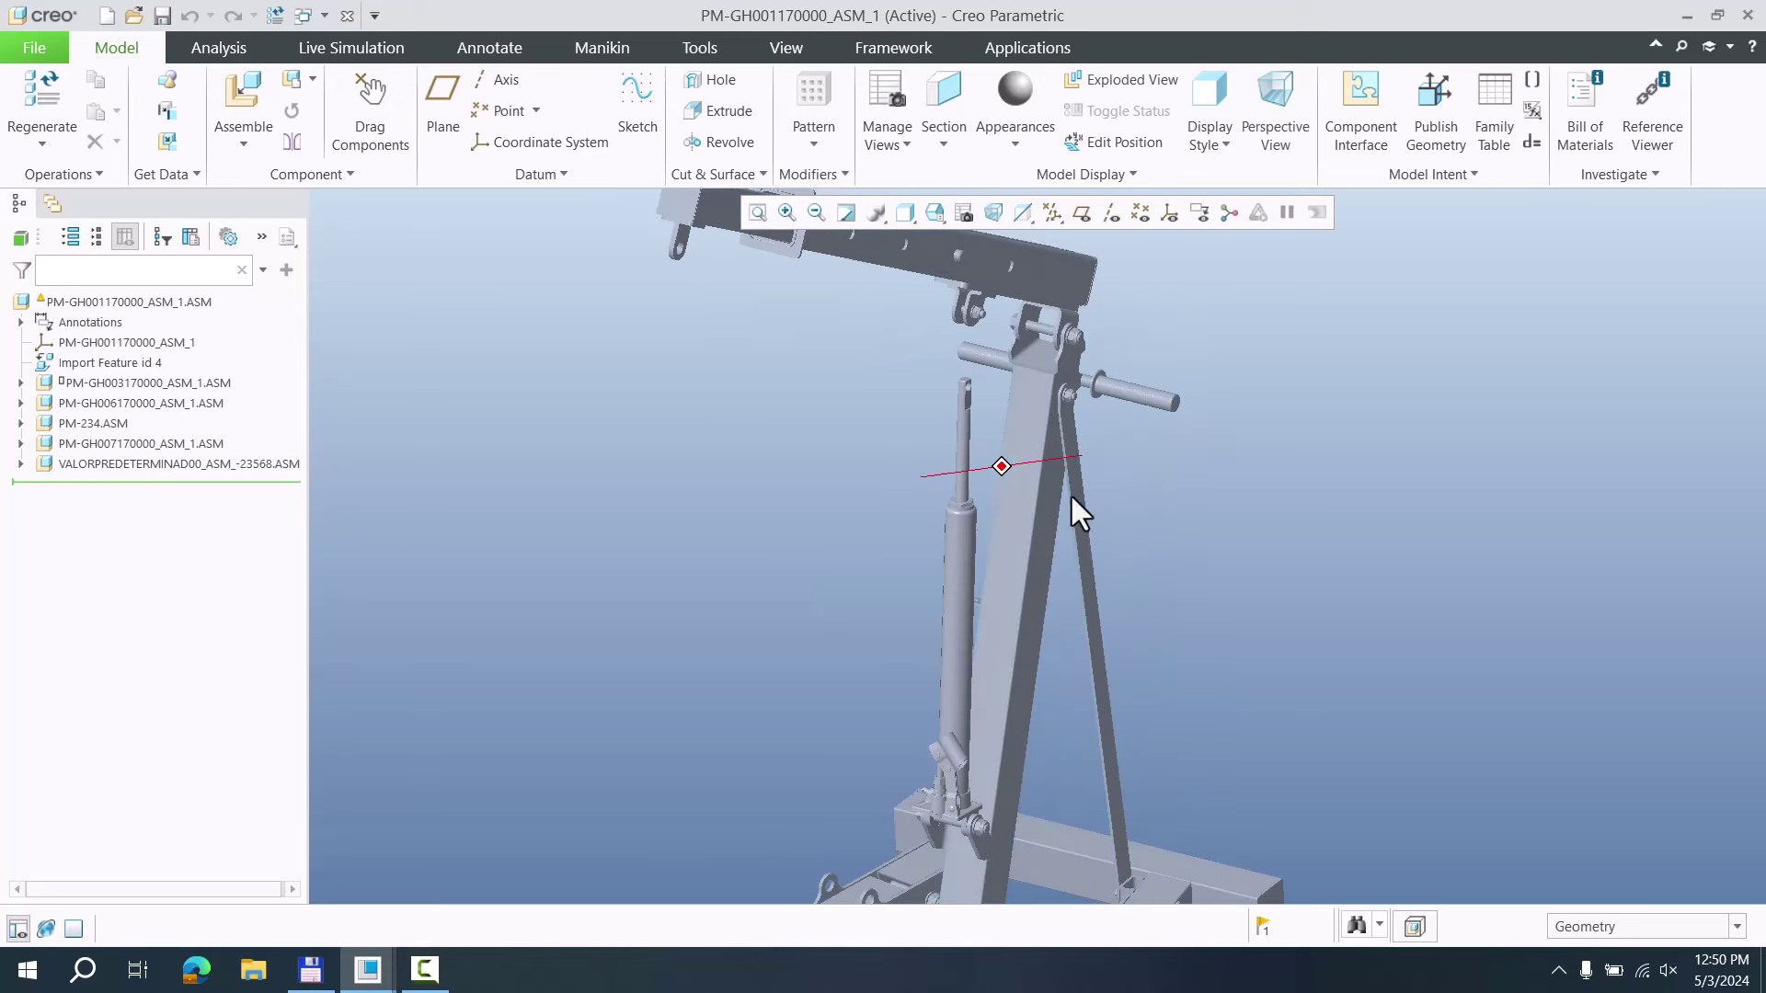
middle_drag(966, 436, 934, 426)
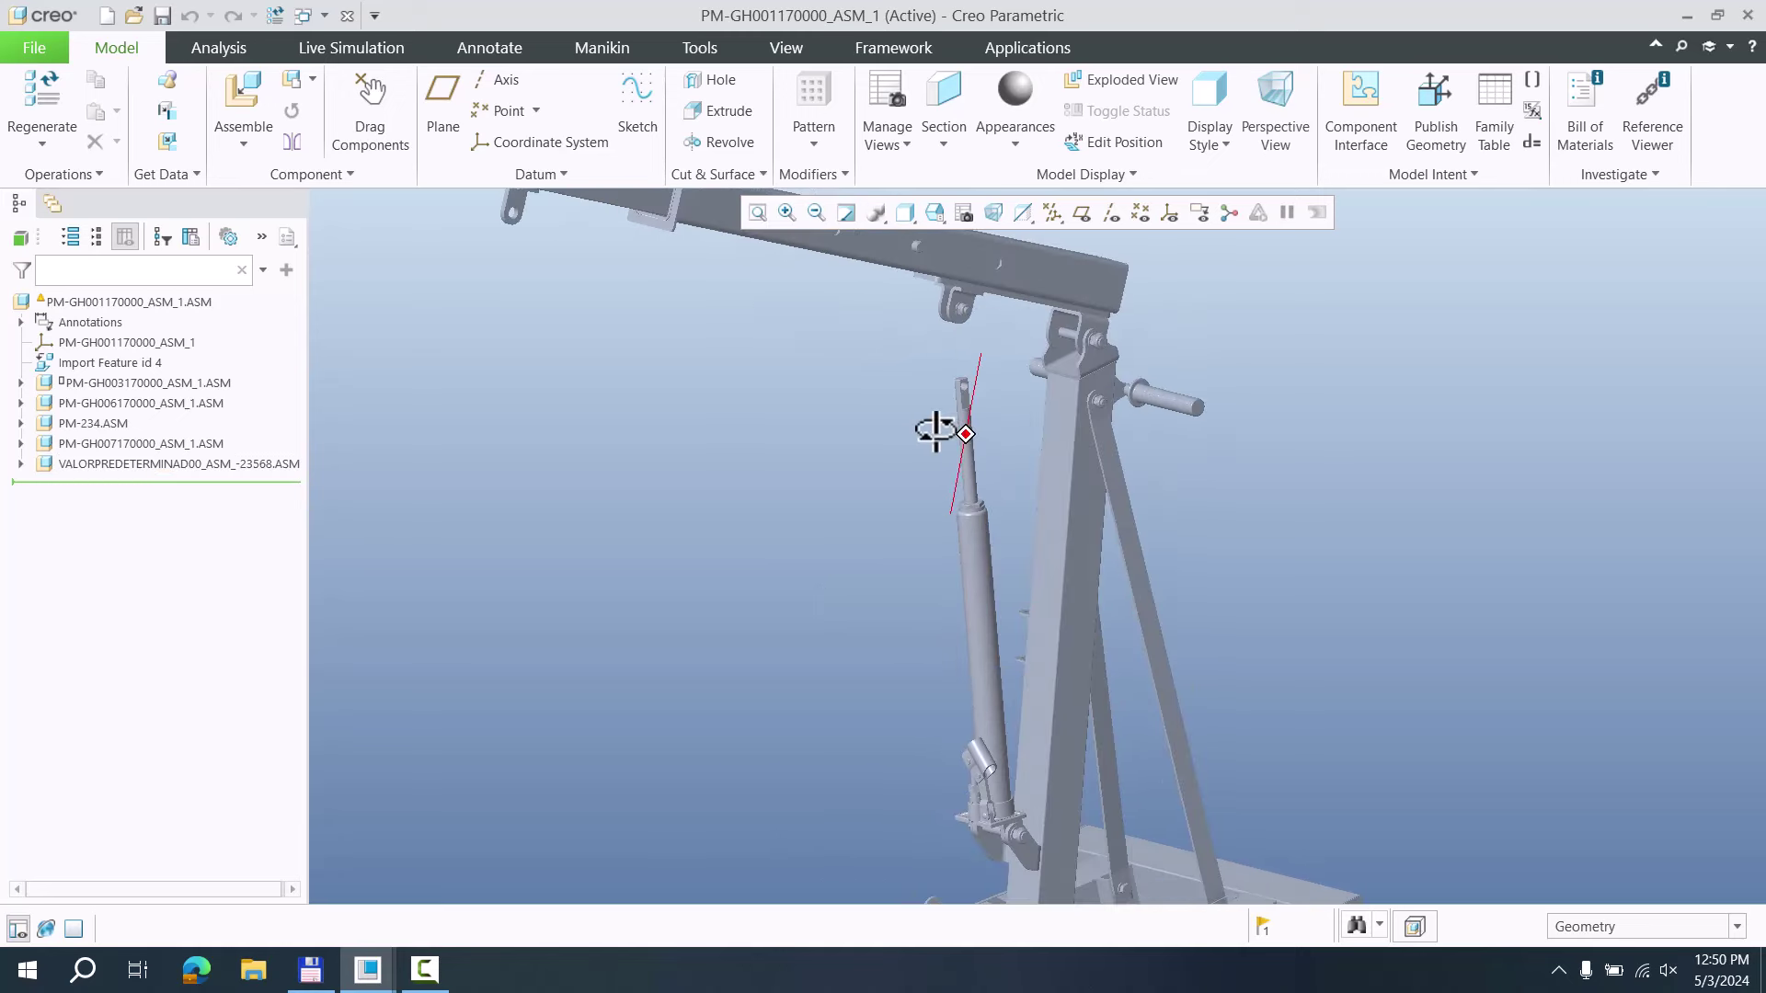
click(367, 115)
click(959, 442)
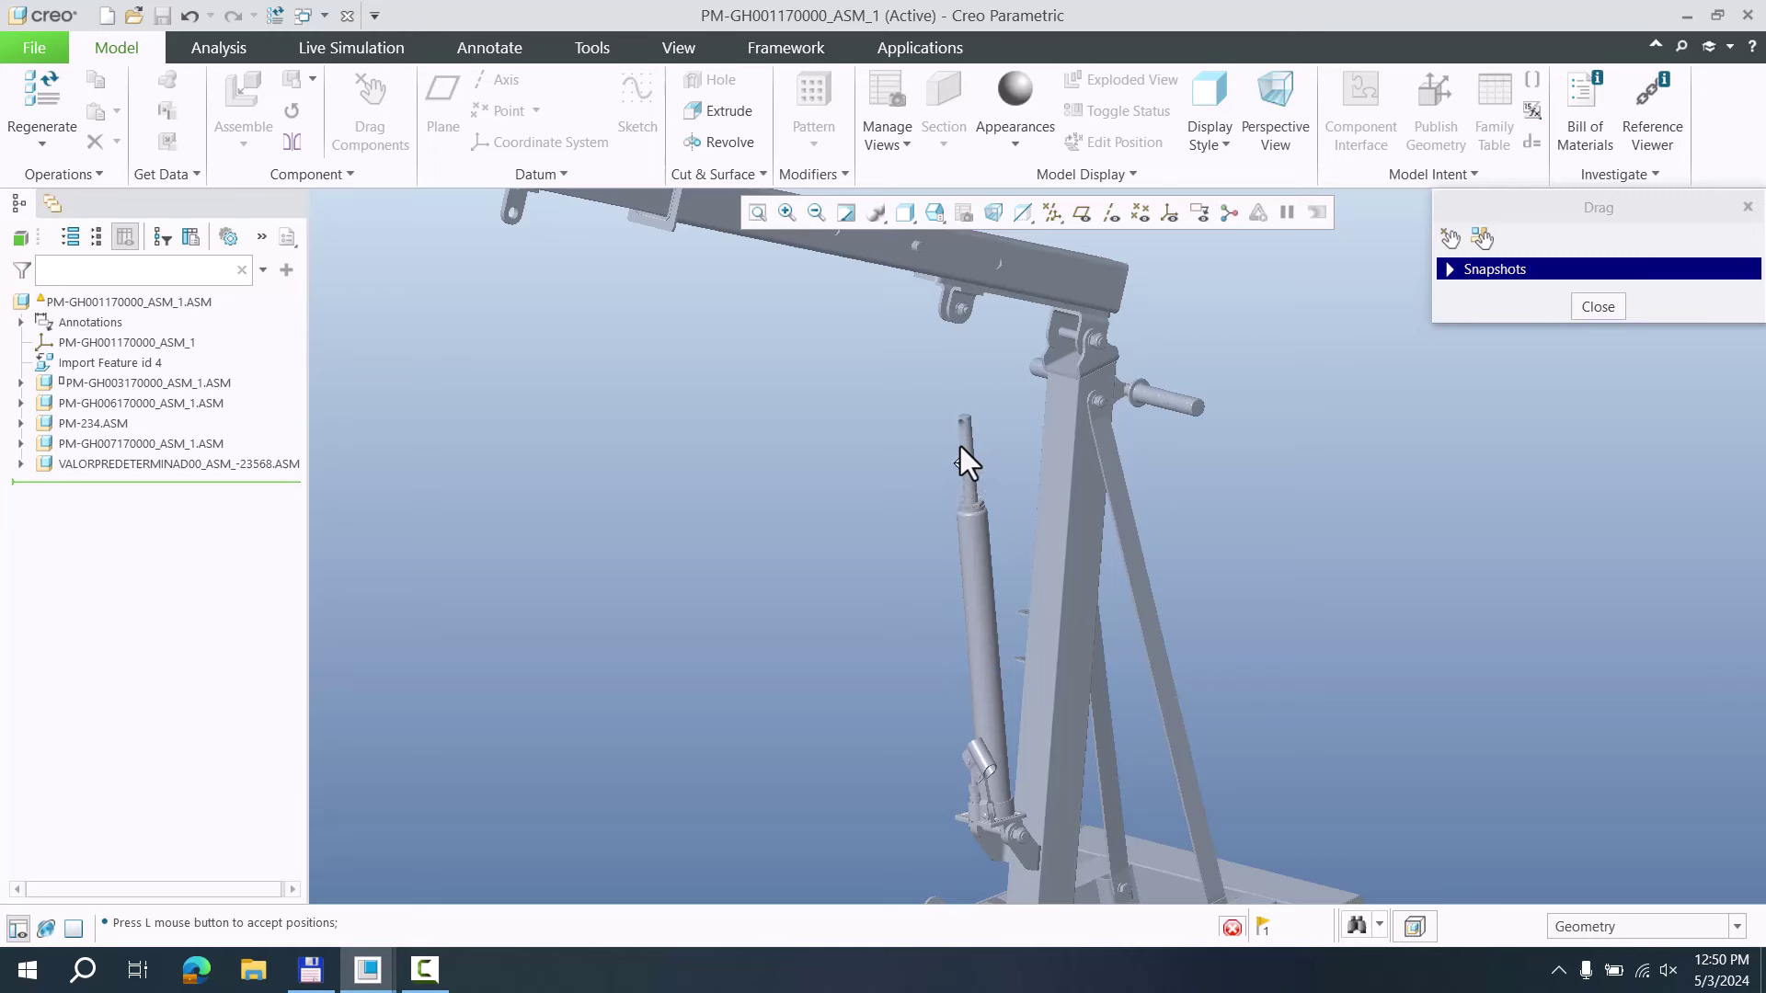
click(984, 444)
middle_click(880, 436)
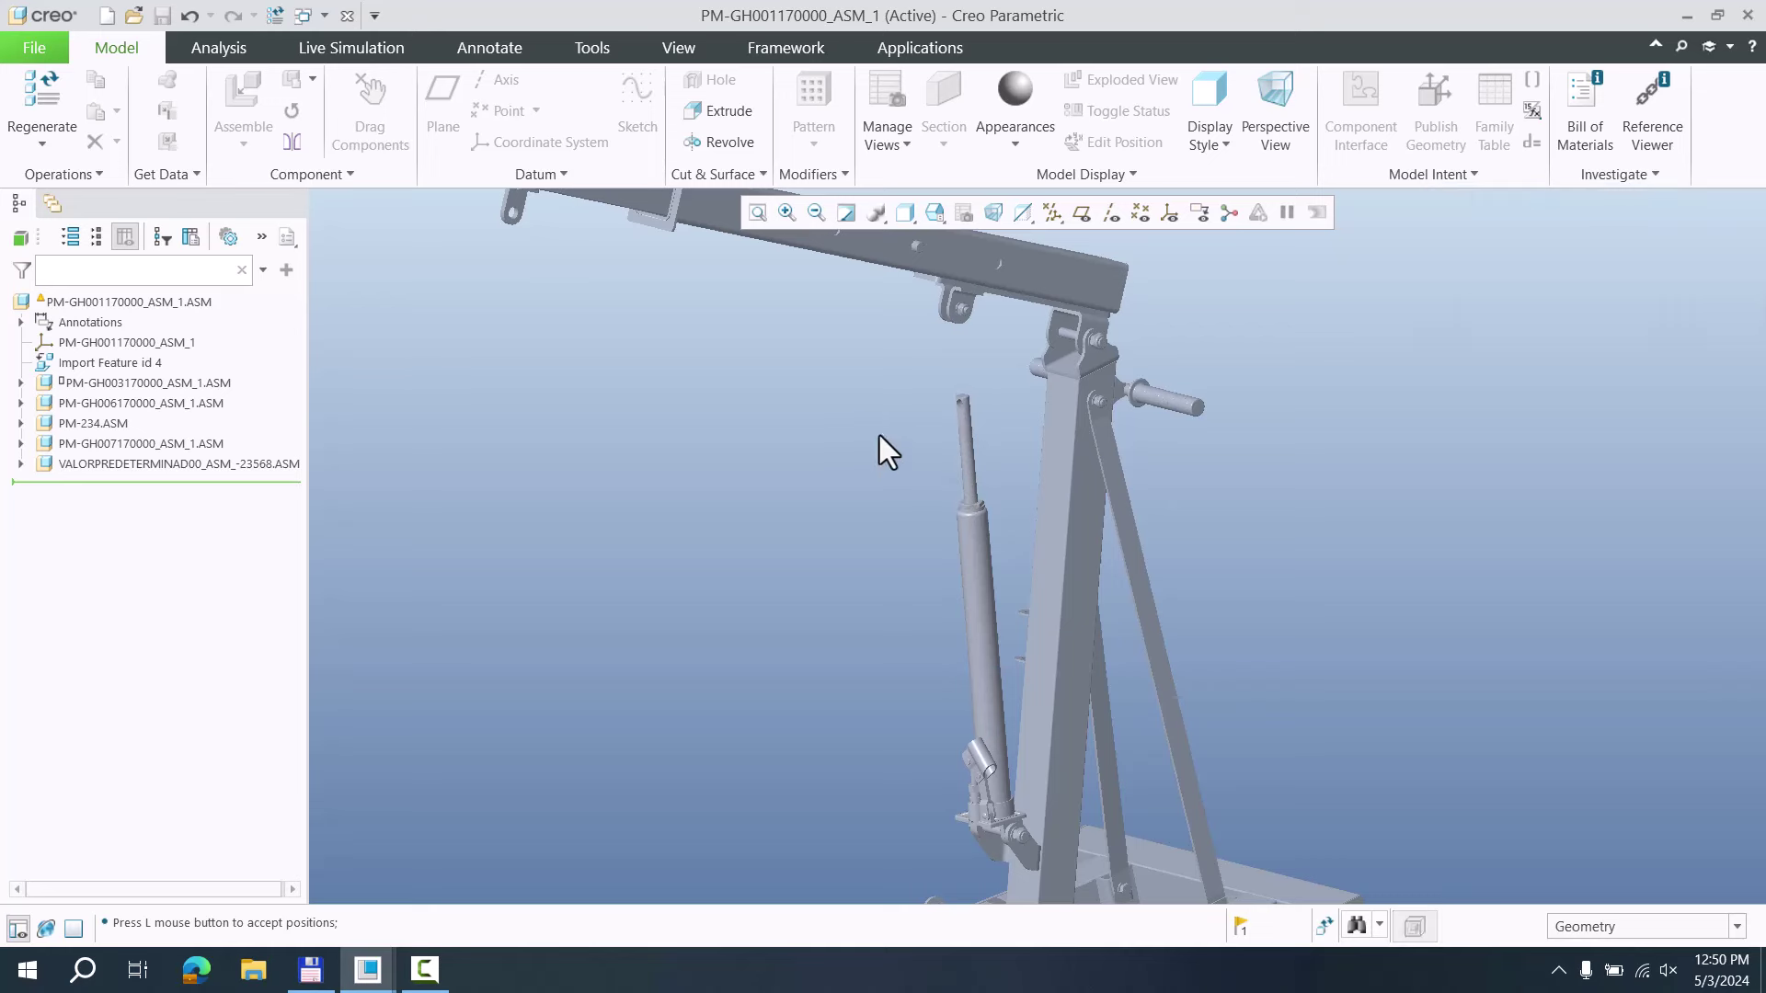
Examine the jack subassembly VALORPREDETERMINAD00_ASM_-23568 and where it sits between the crane's column and boom
scroll(920, 533, down, 2)
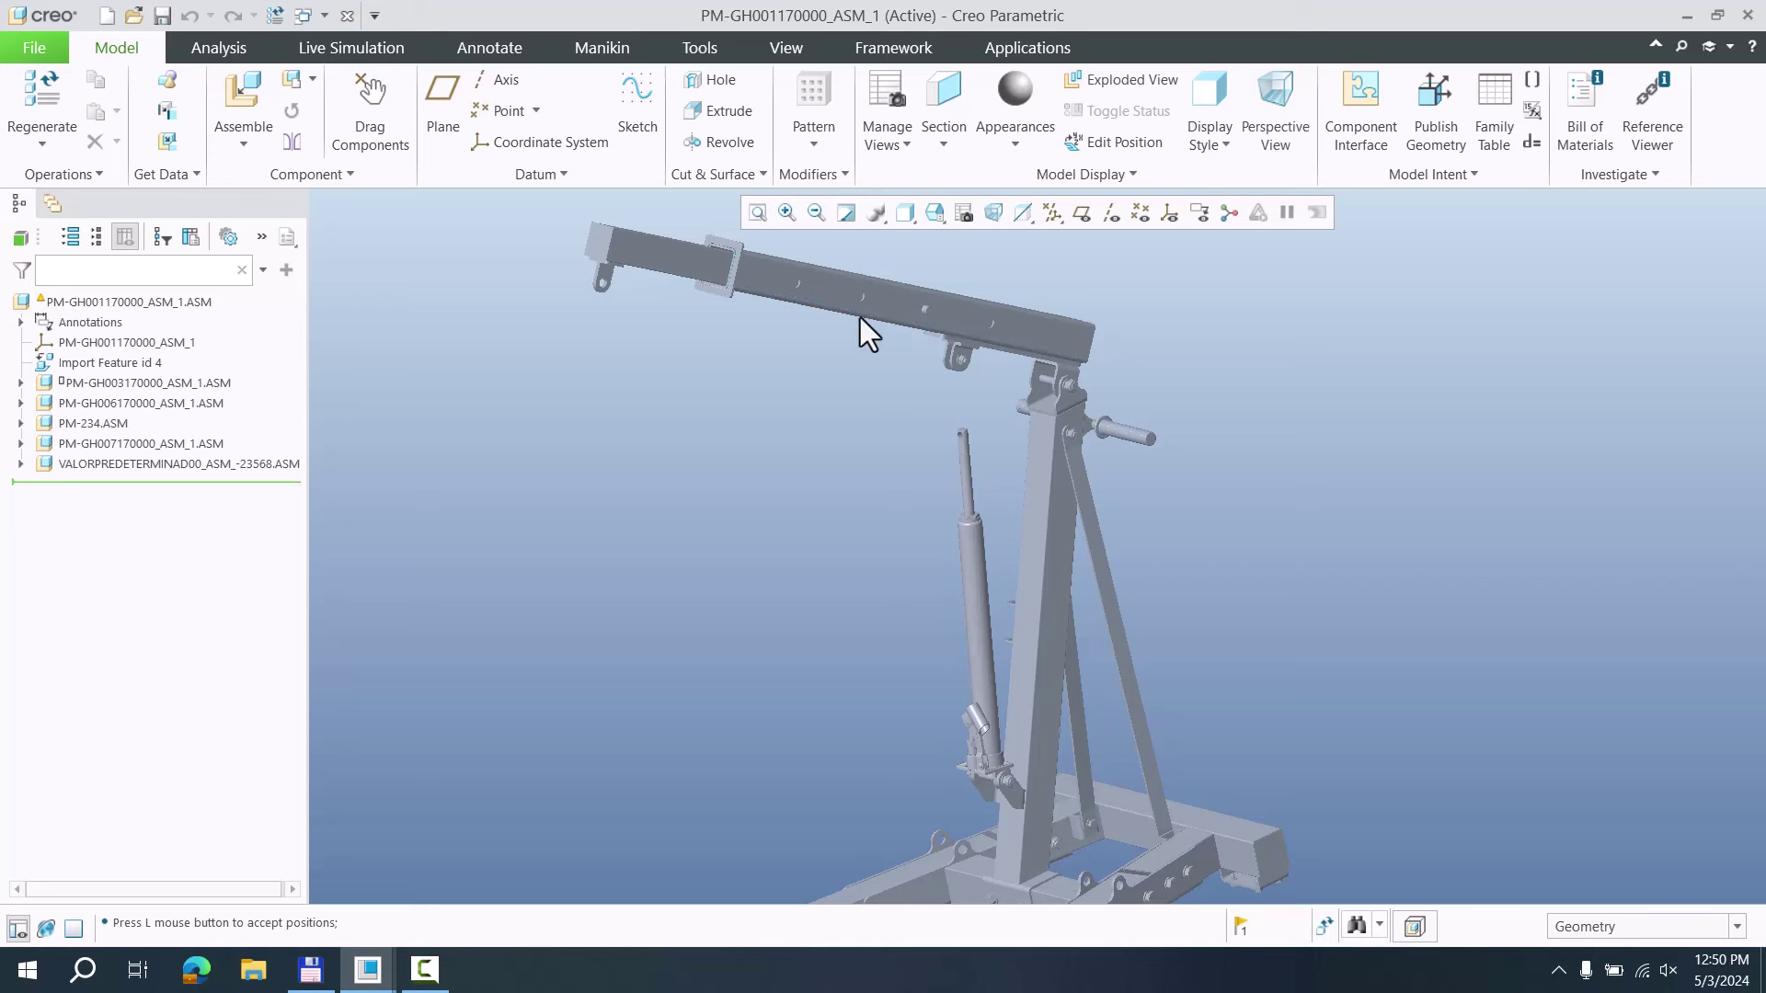
ctrl+middle_drag(816, 421, 883, 473)
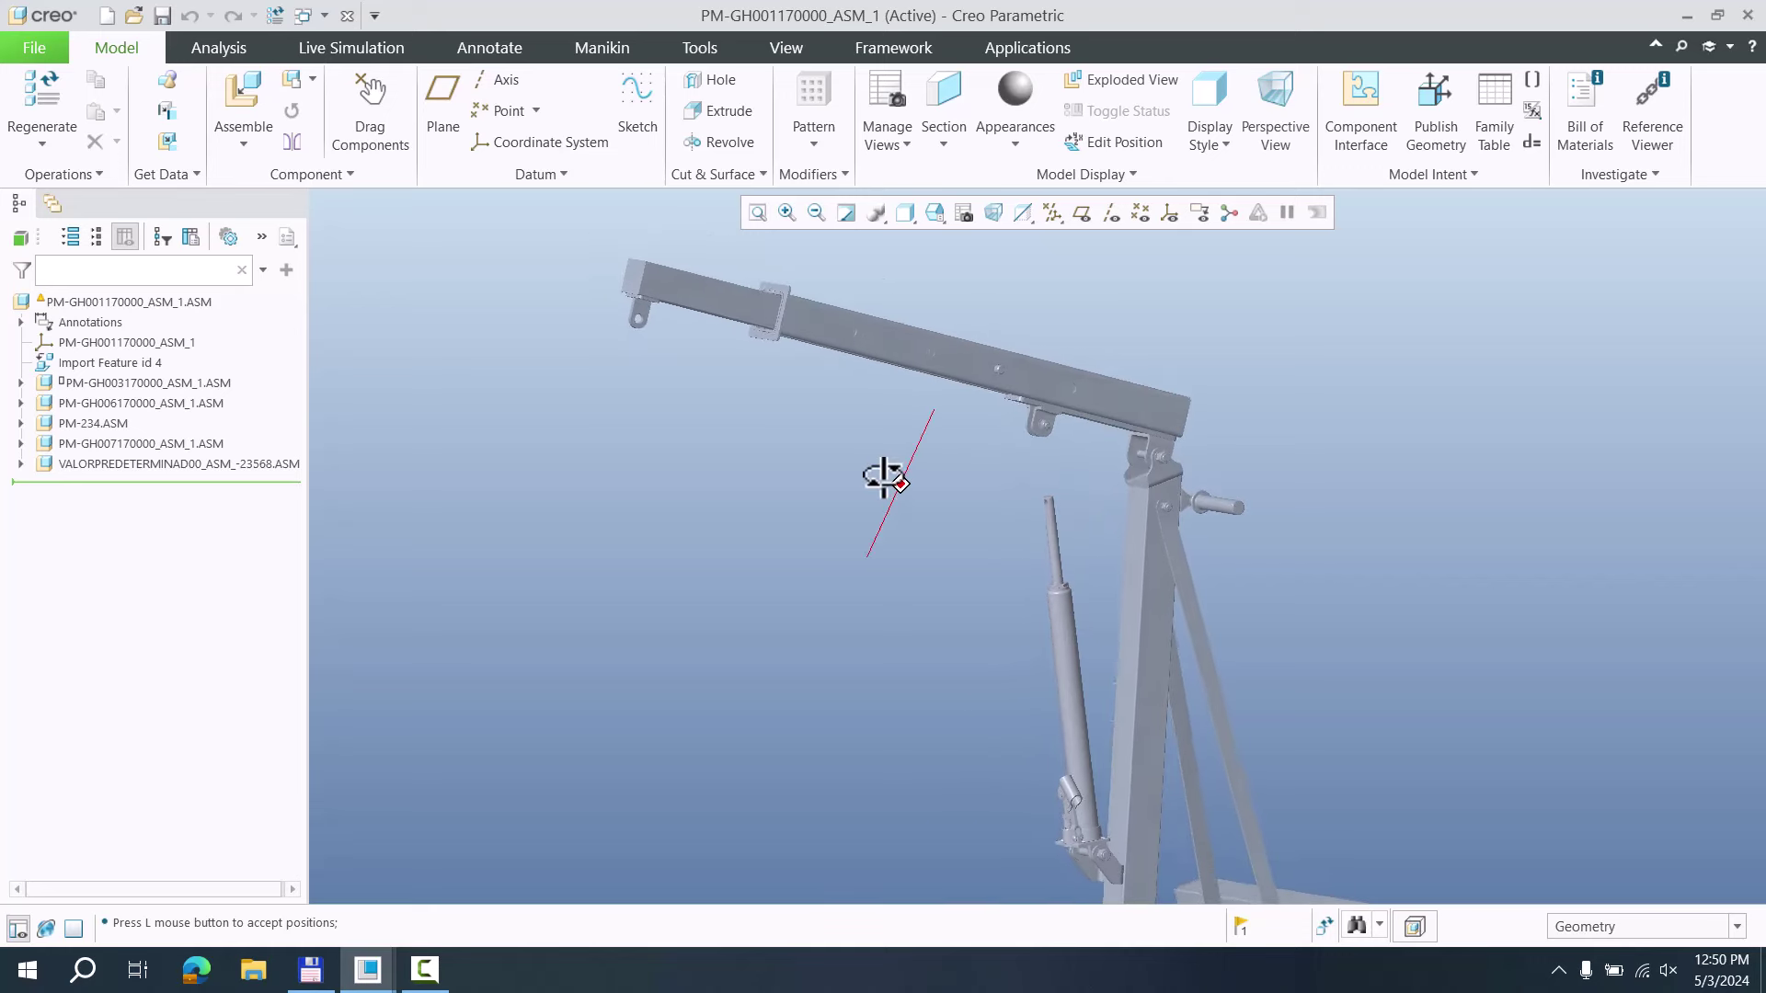
scroll(869, 524, down, 2)
scroll(876, 574, up, 2)
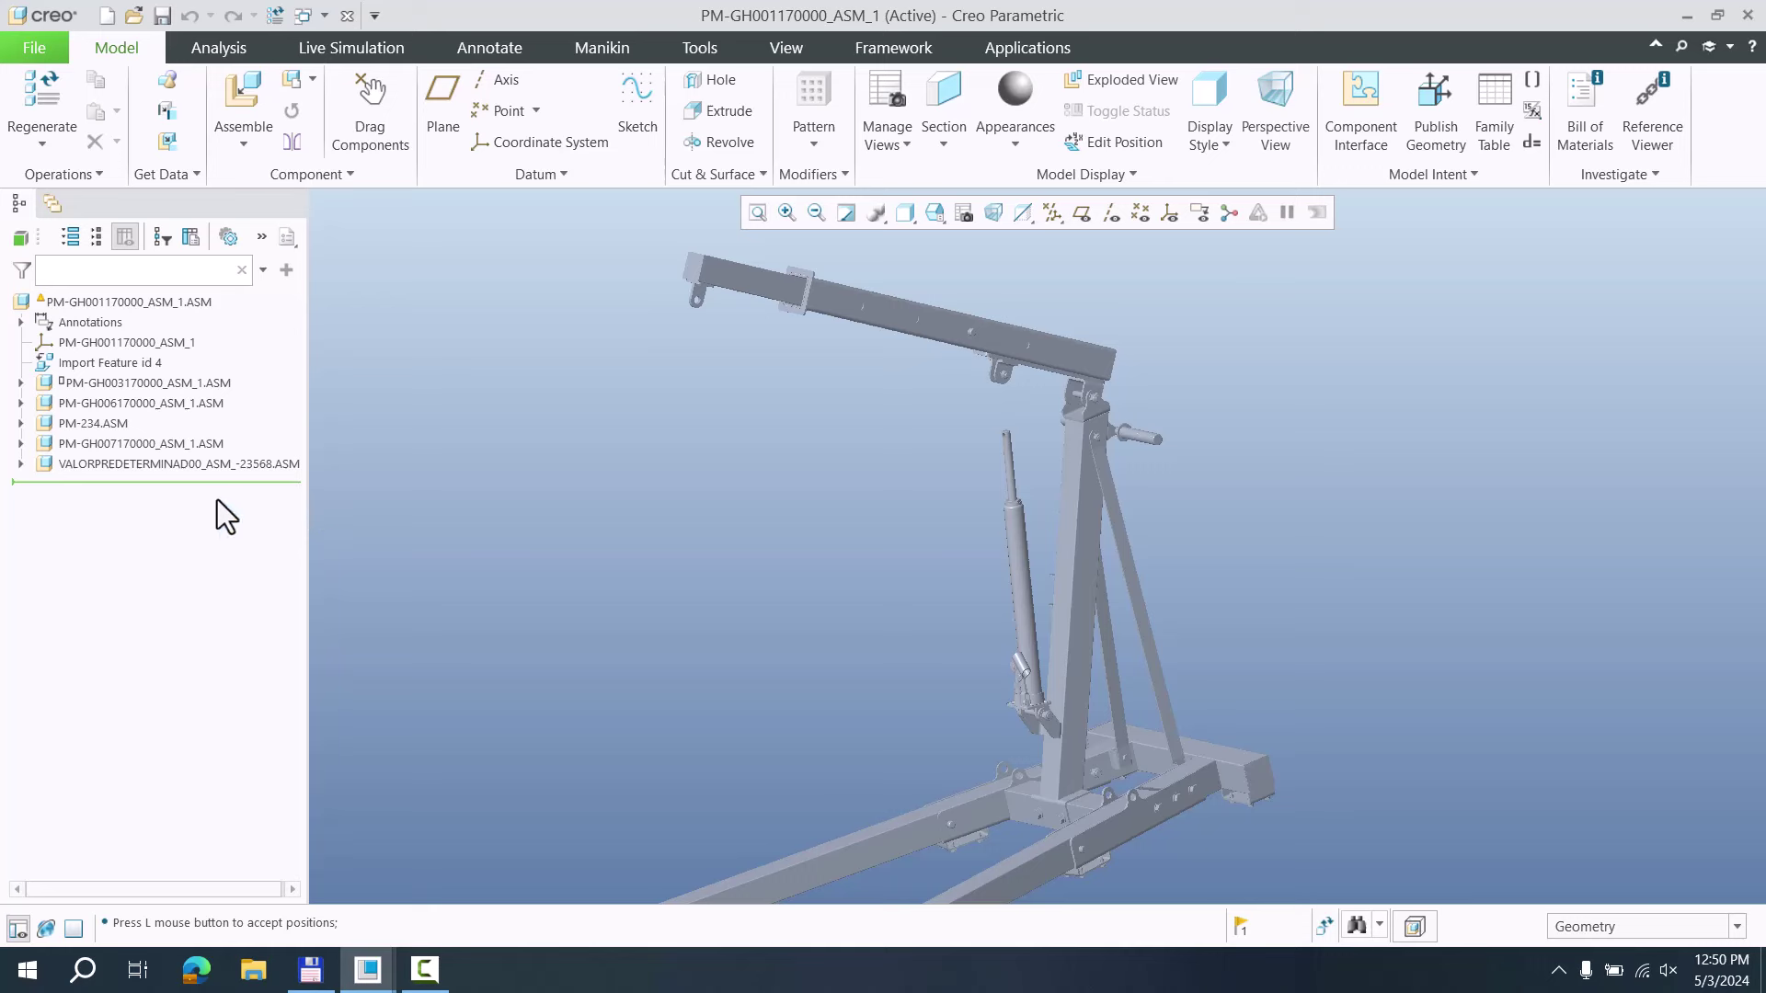
click(189, 465)
middle_drag(1045, 597, 990, 397)
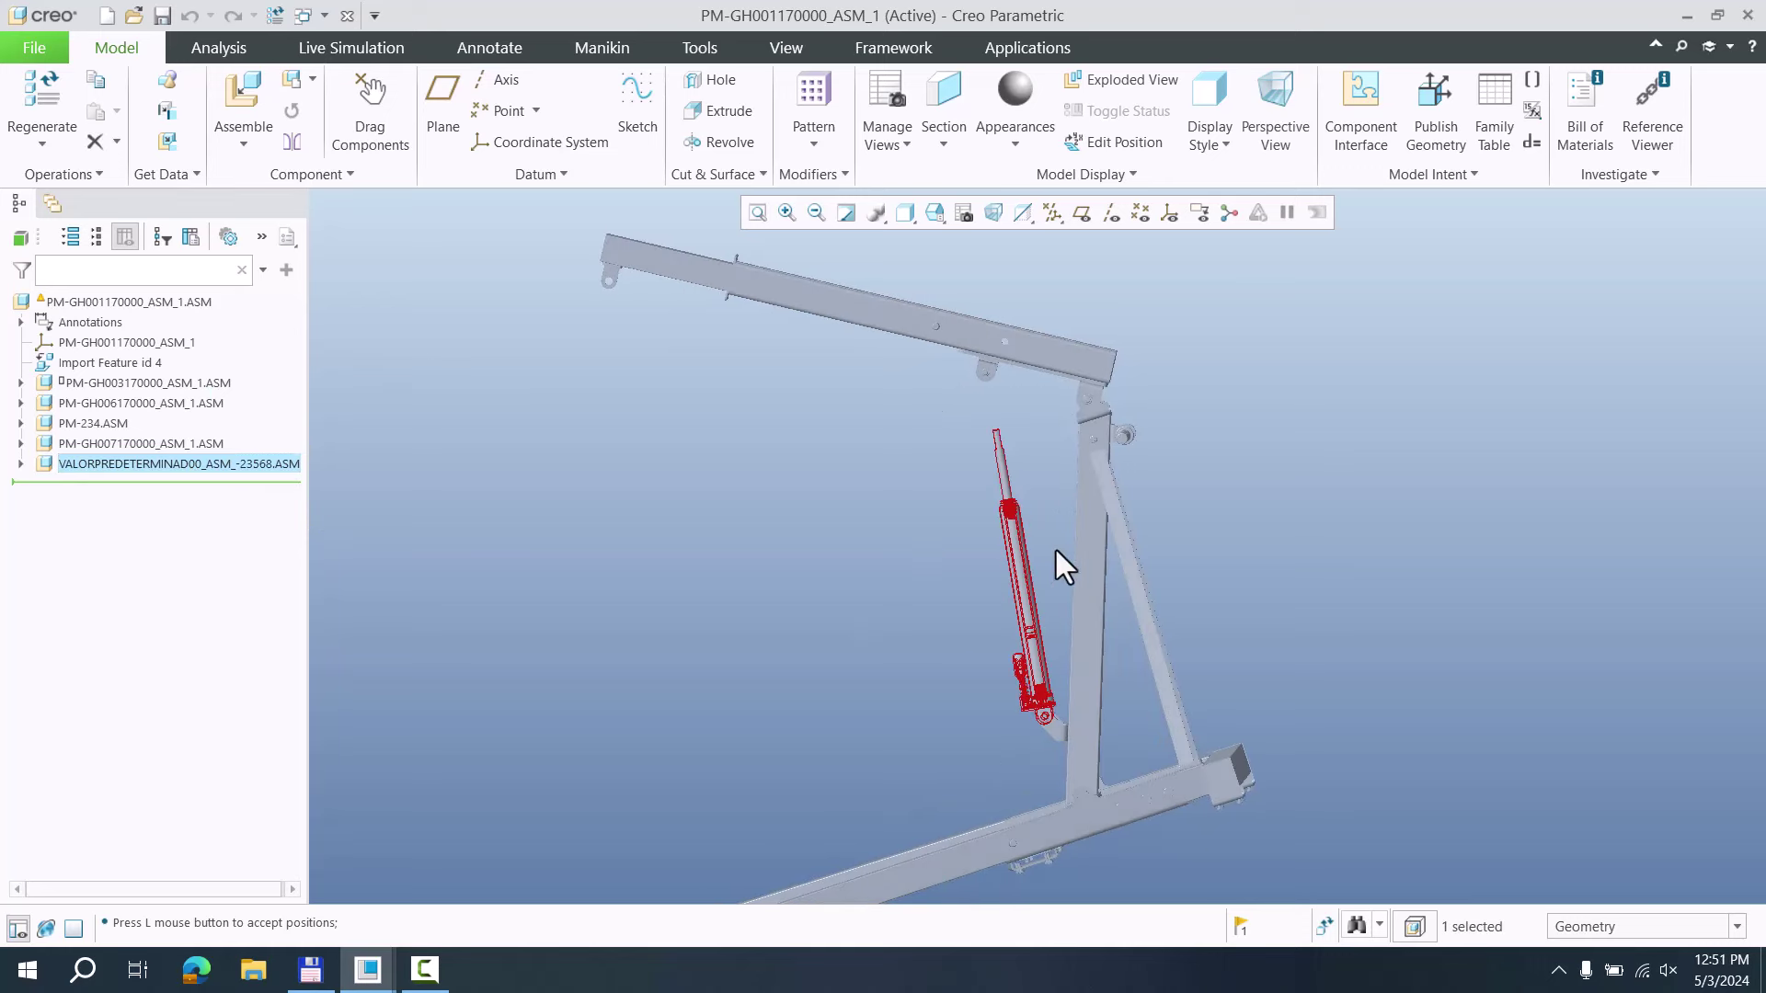
click(724, 541)
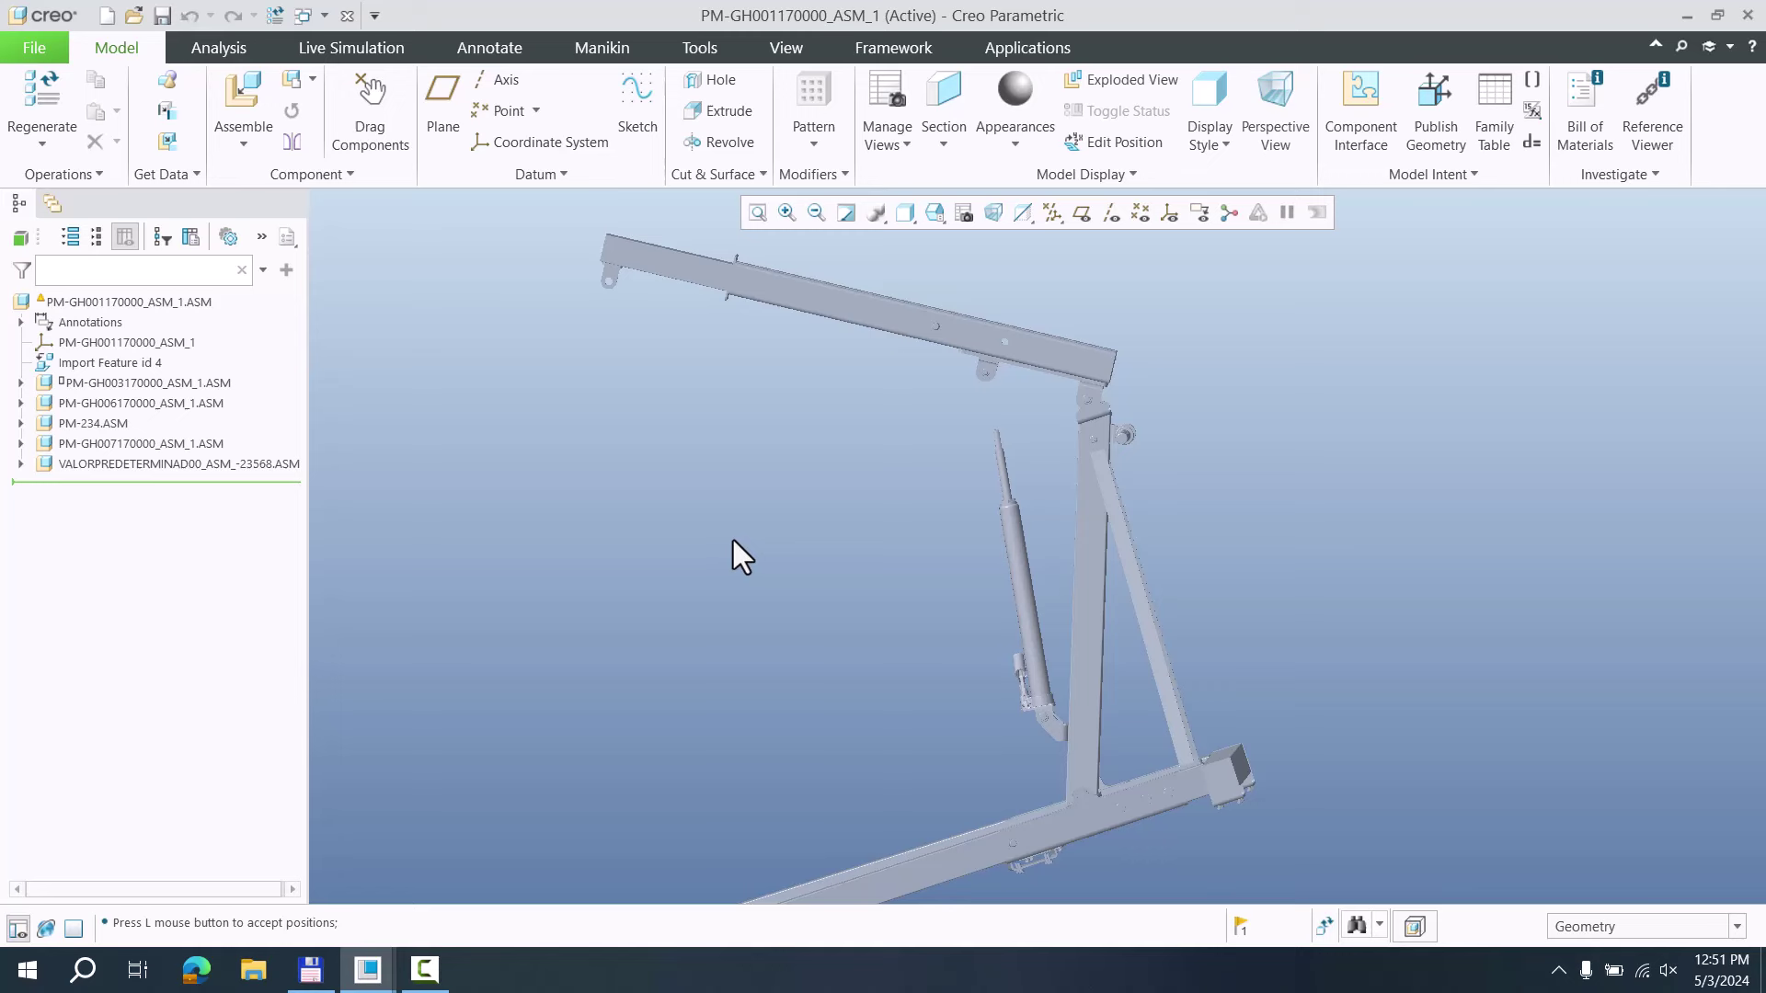
Redefine the placement of the boom subassembly PM-GH007170000_ASM_1 with the Pin connection type
click(892, 333)
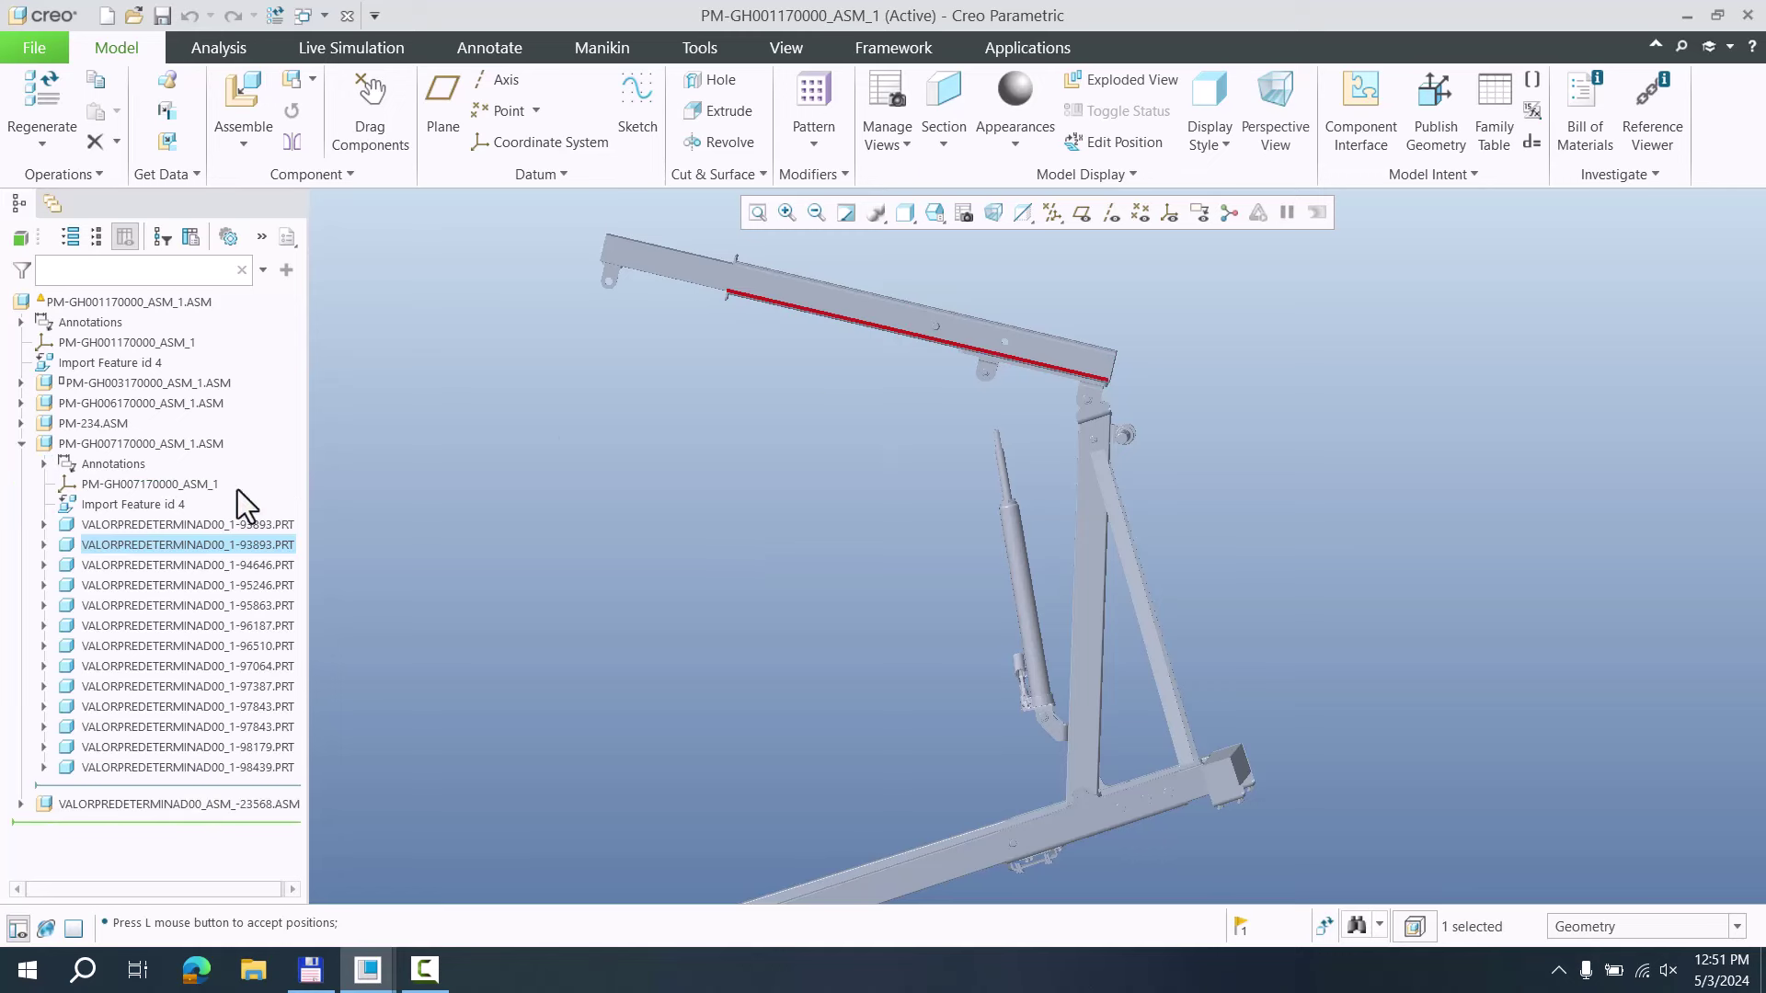
click(135, 446)
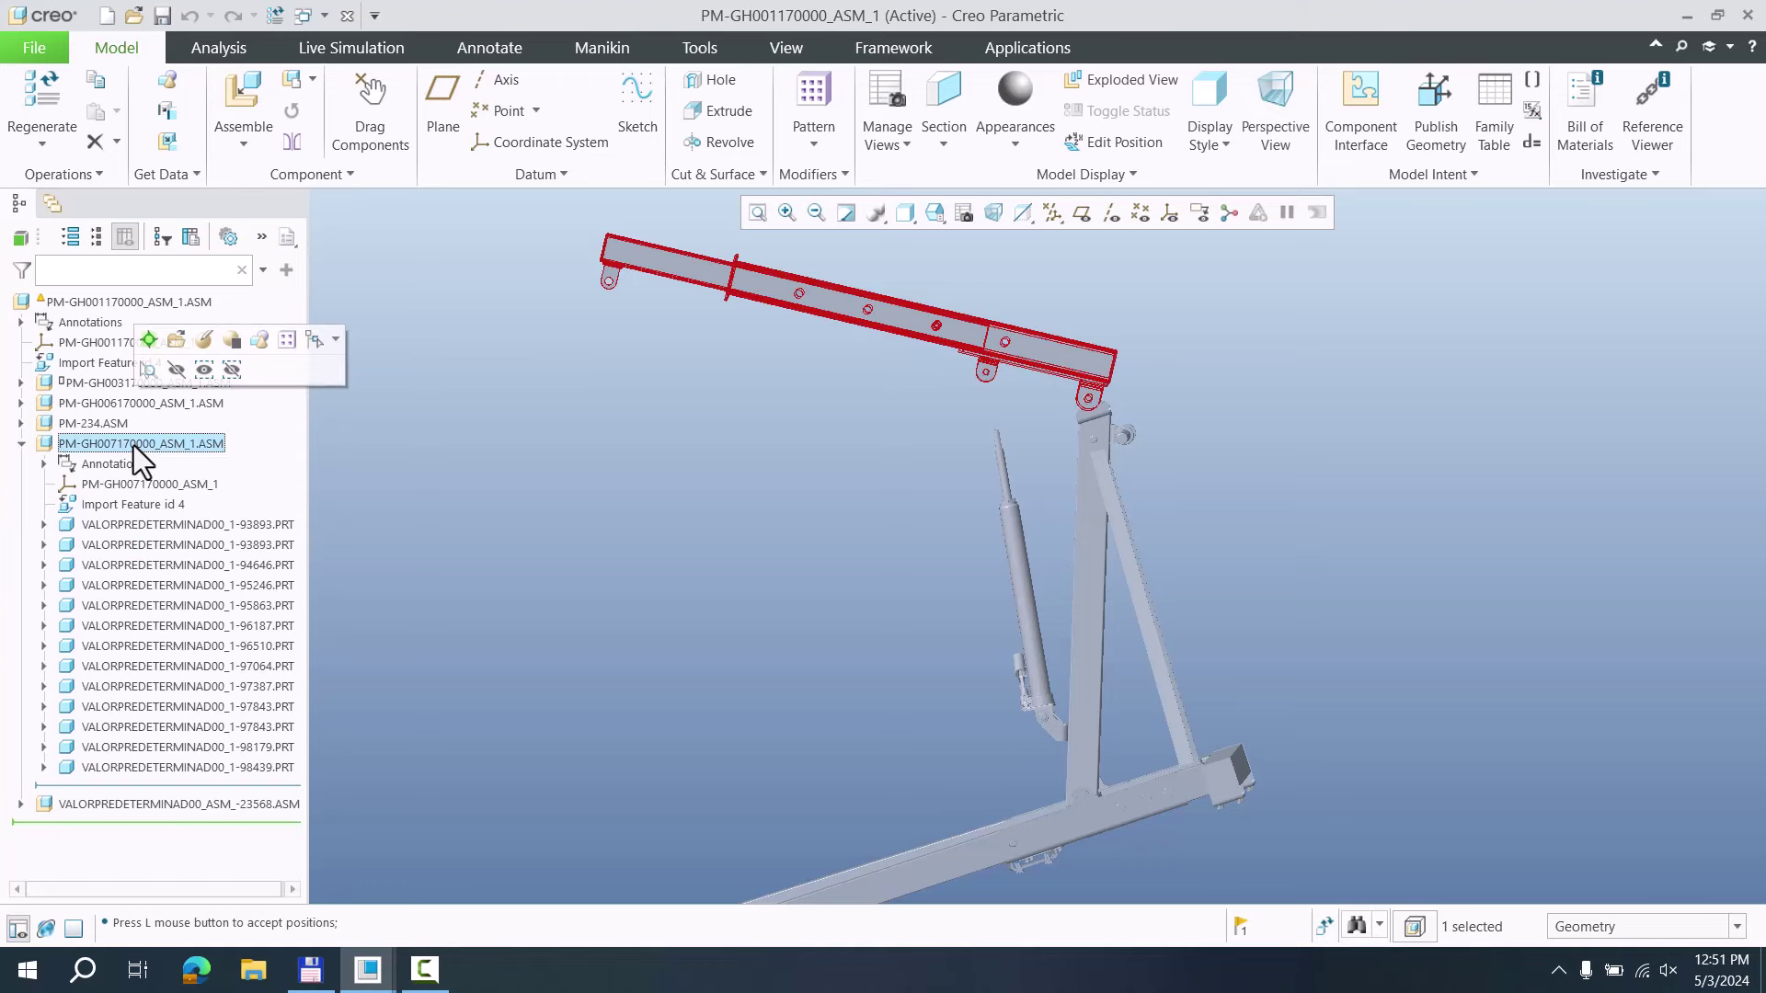
click(202, 342)
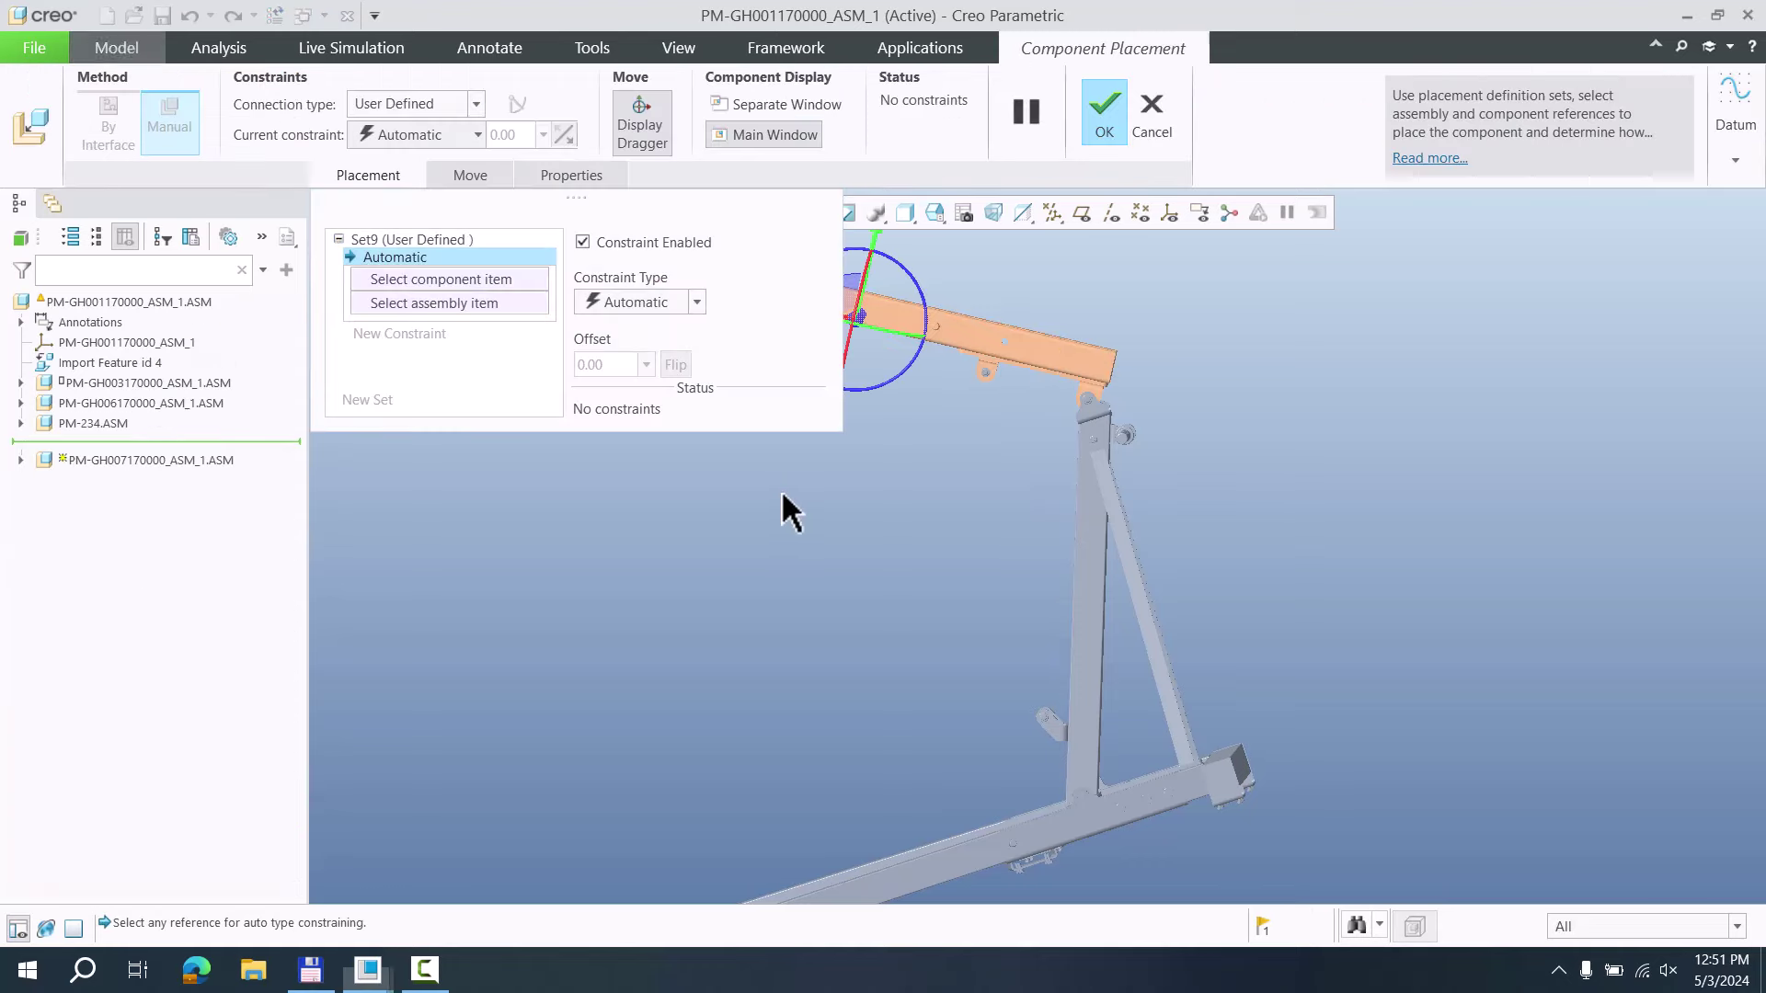
scroll(1116, 551, down, 5)
scroll(1236, 450, down, 3)
middle_drag(1236, 451, 1174, 465)
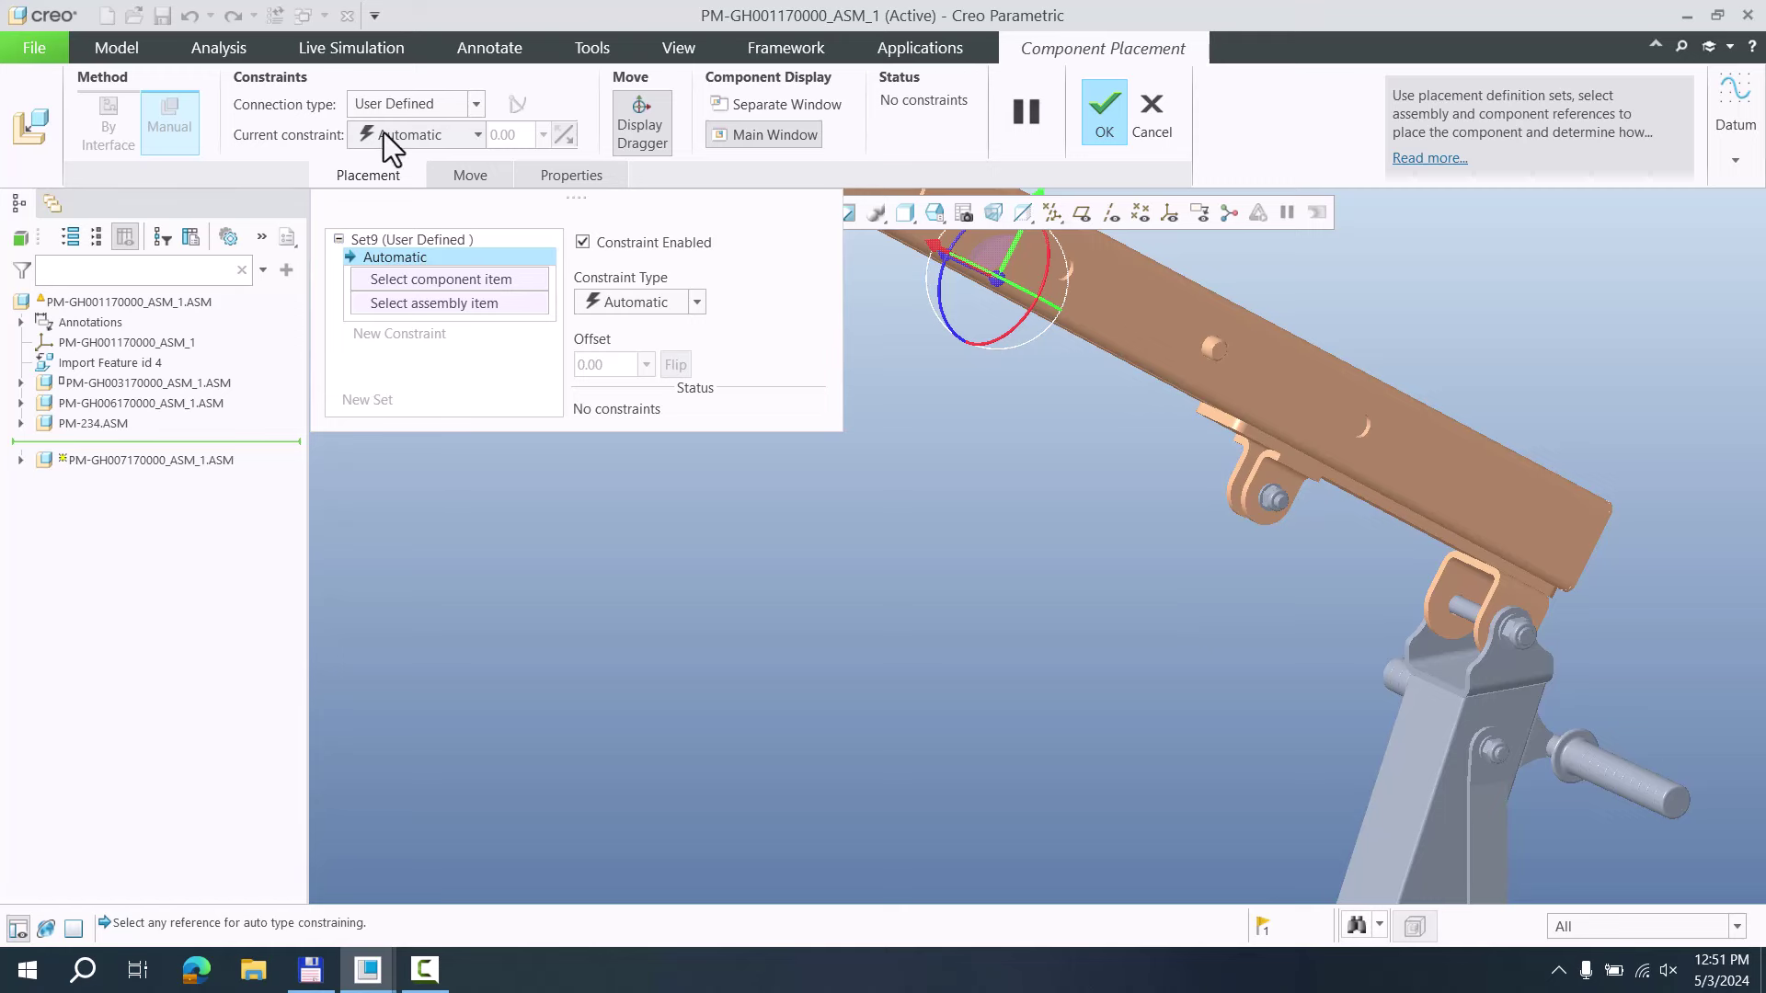
click(388, 102)
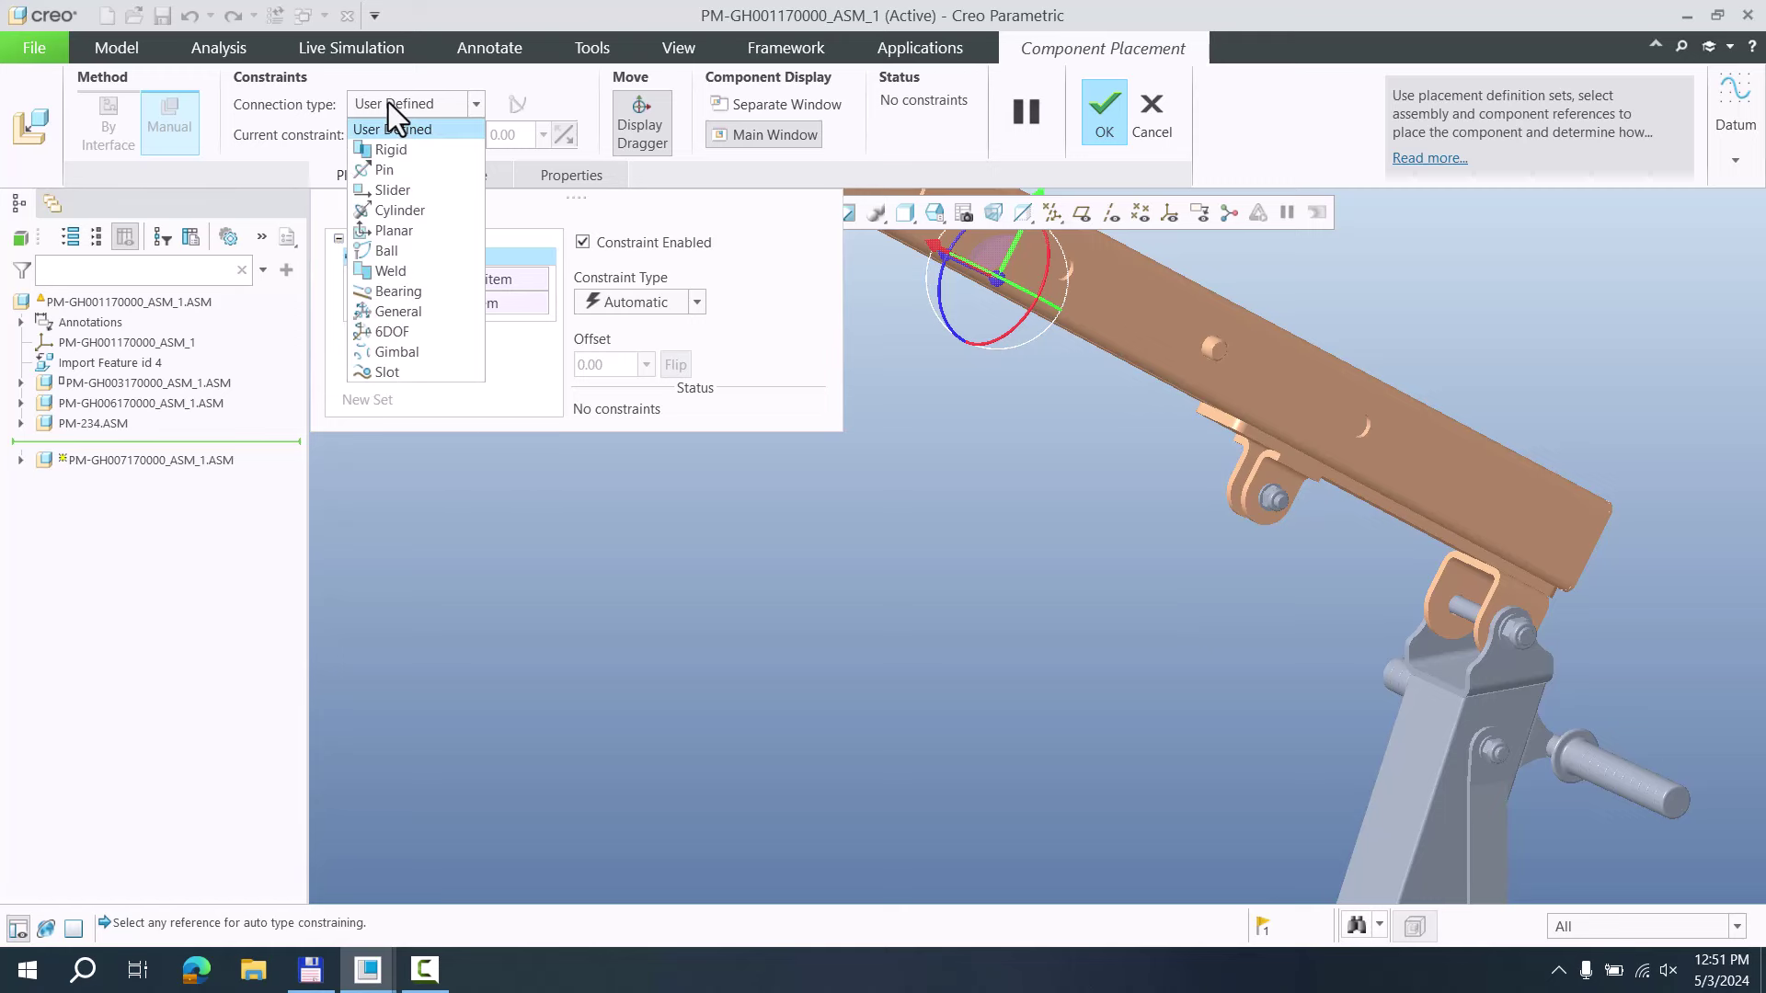
click(394, 173)
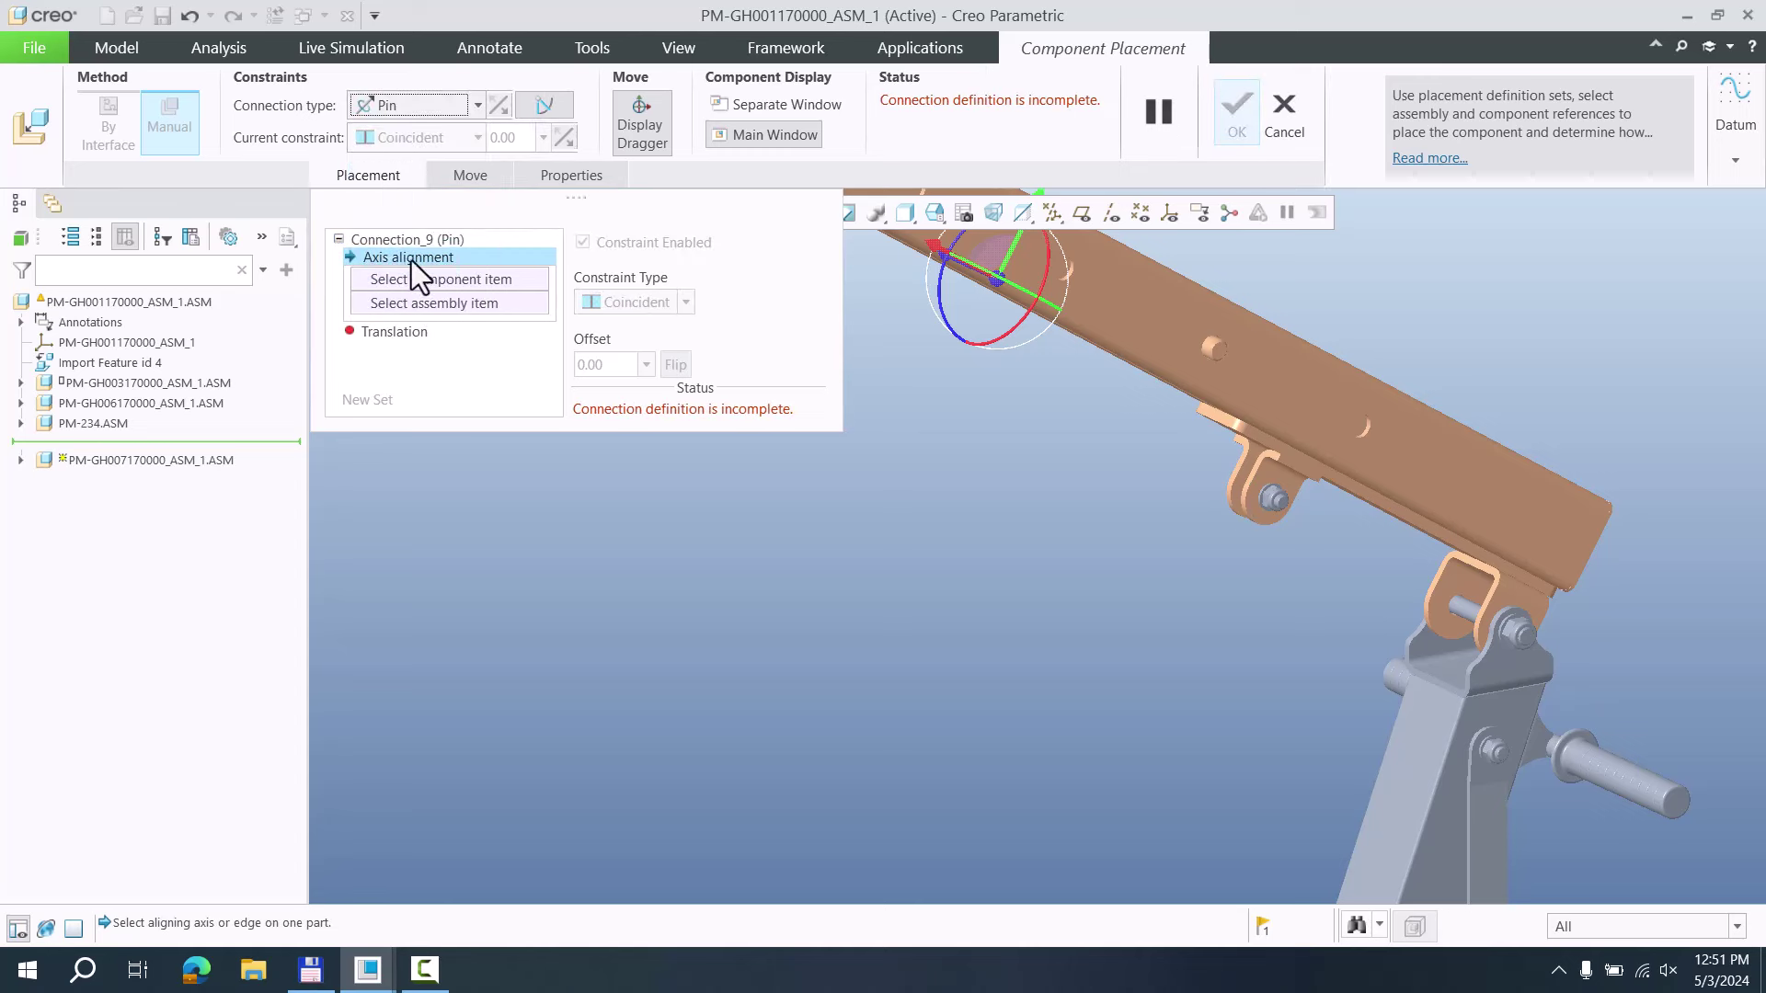
Define the pin's axis alignment with the hole in the boom's rear bracket and the bolt on top of the column
ctrl+alt+drag(1354, 593, 1340, 505)
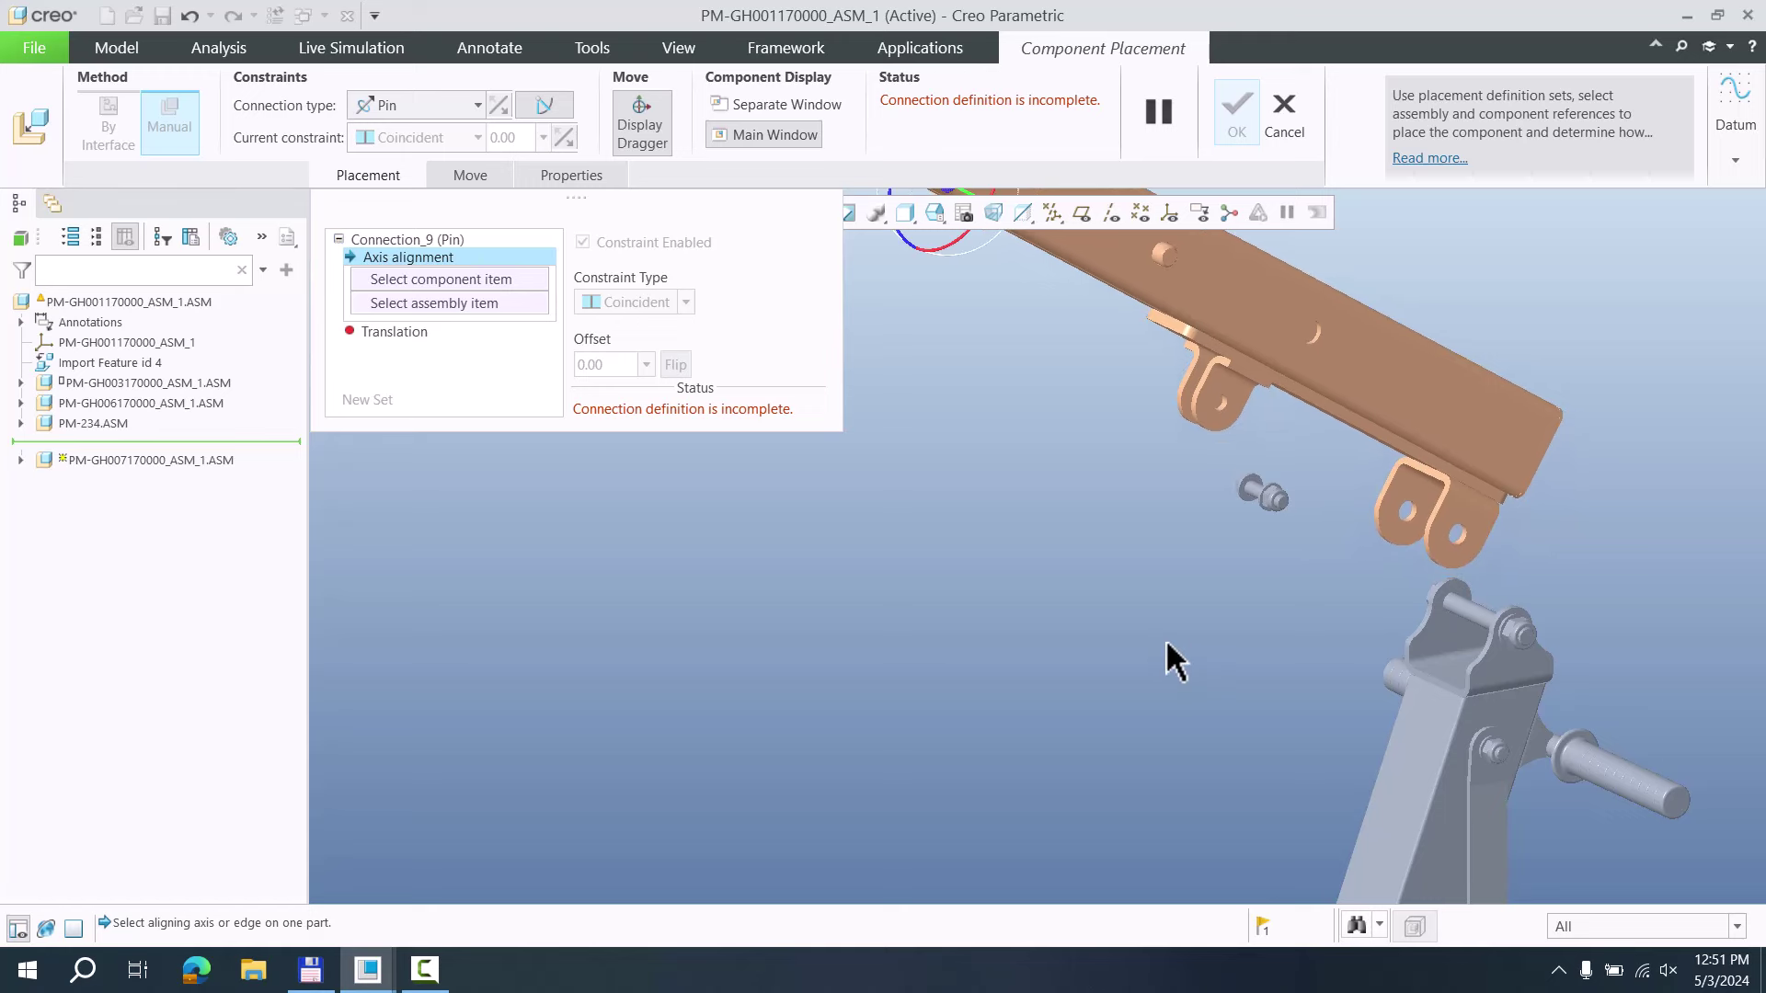
scroll(1457, 588, up, 5)
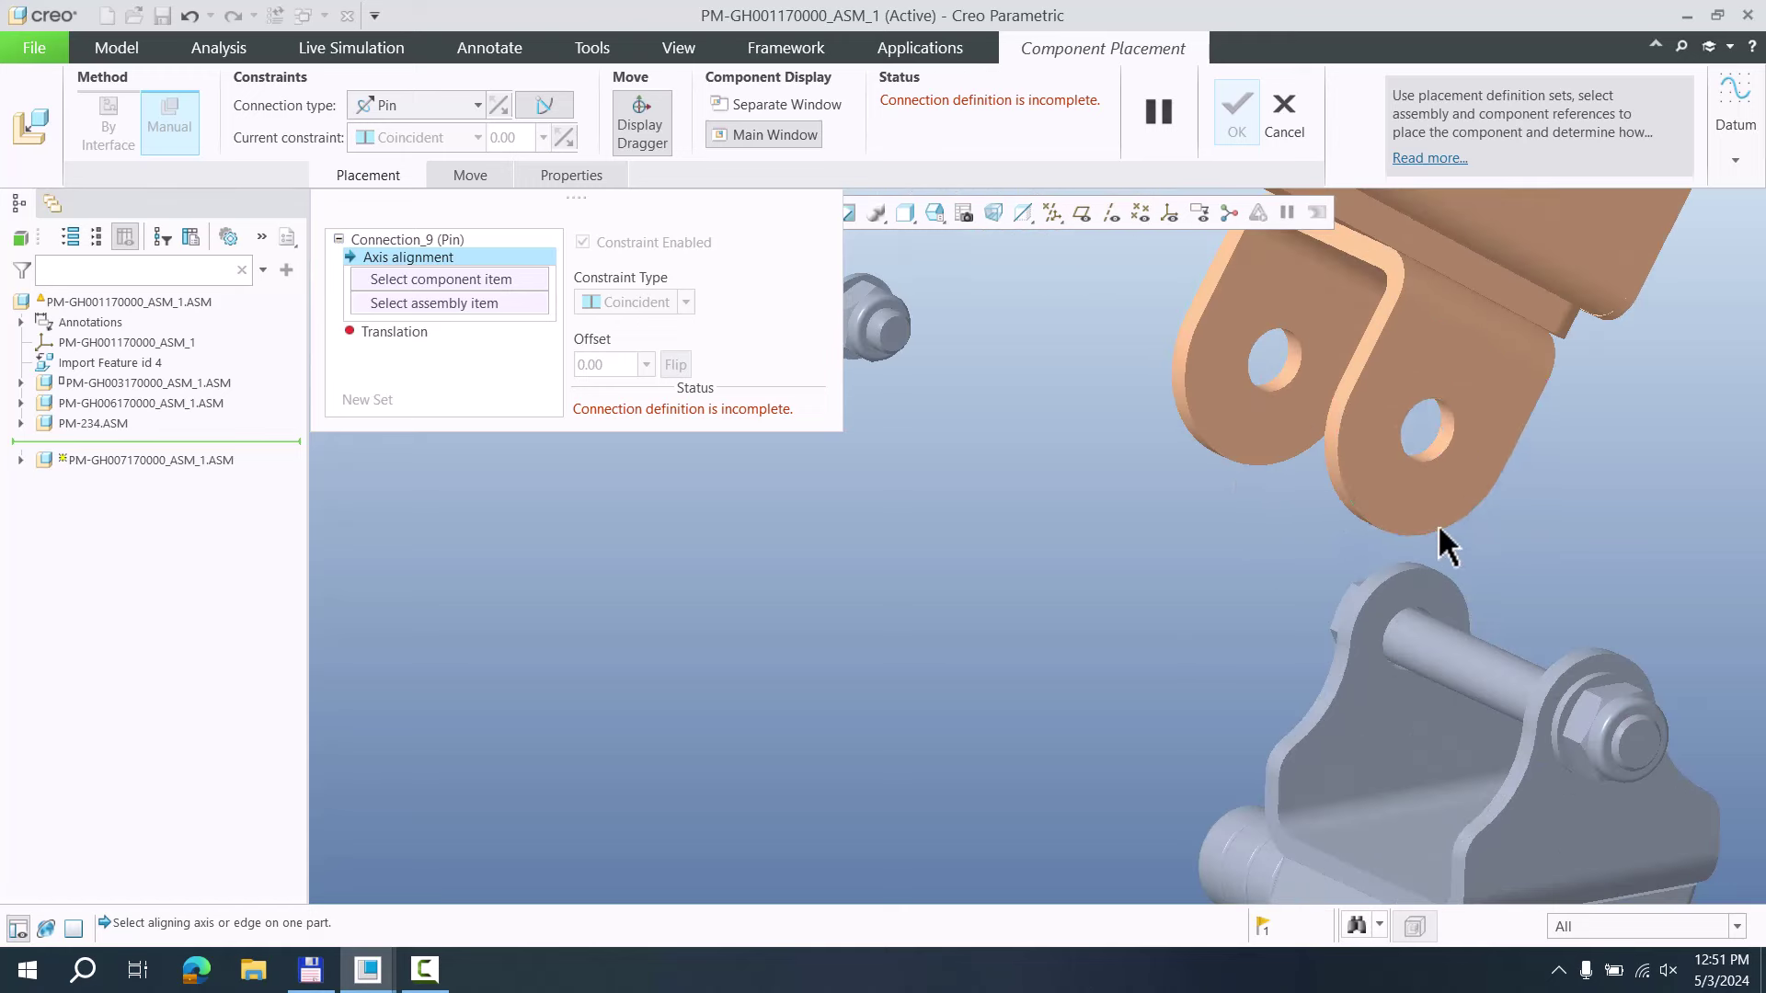
click(1444, 468)
click(1508, 690)
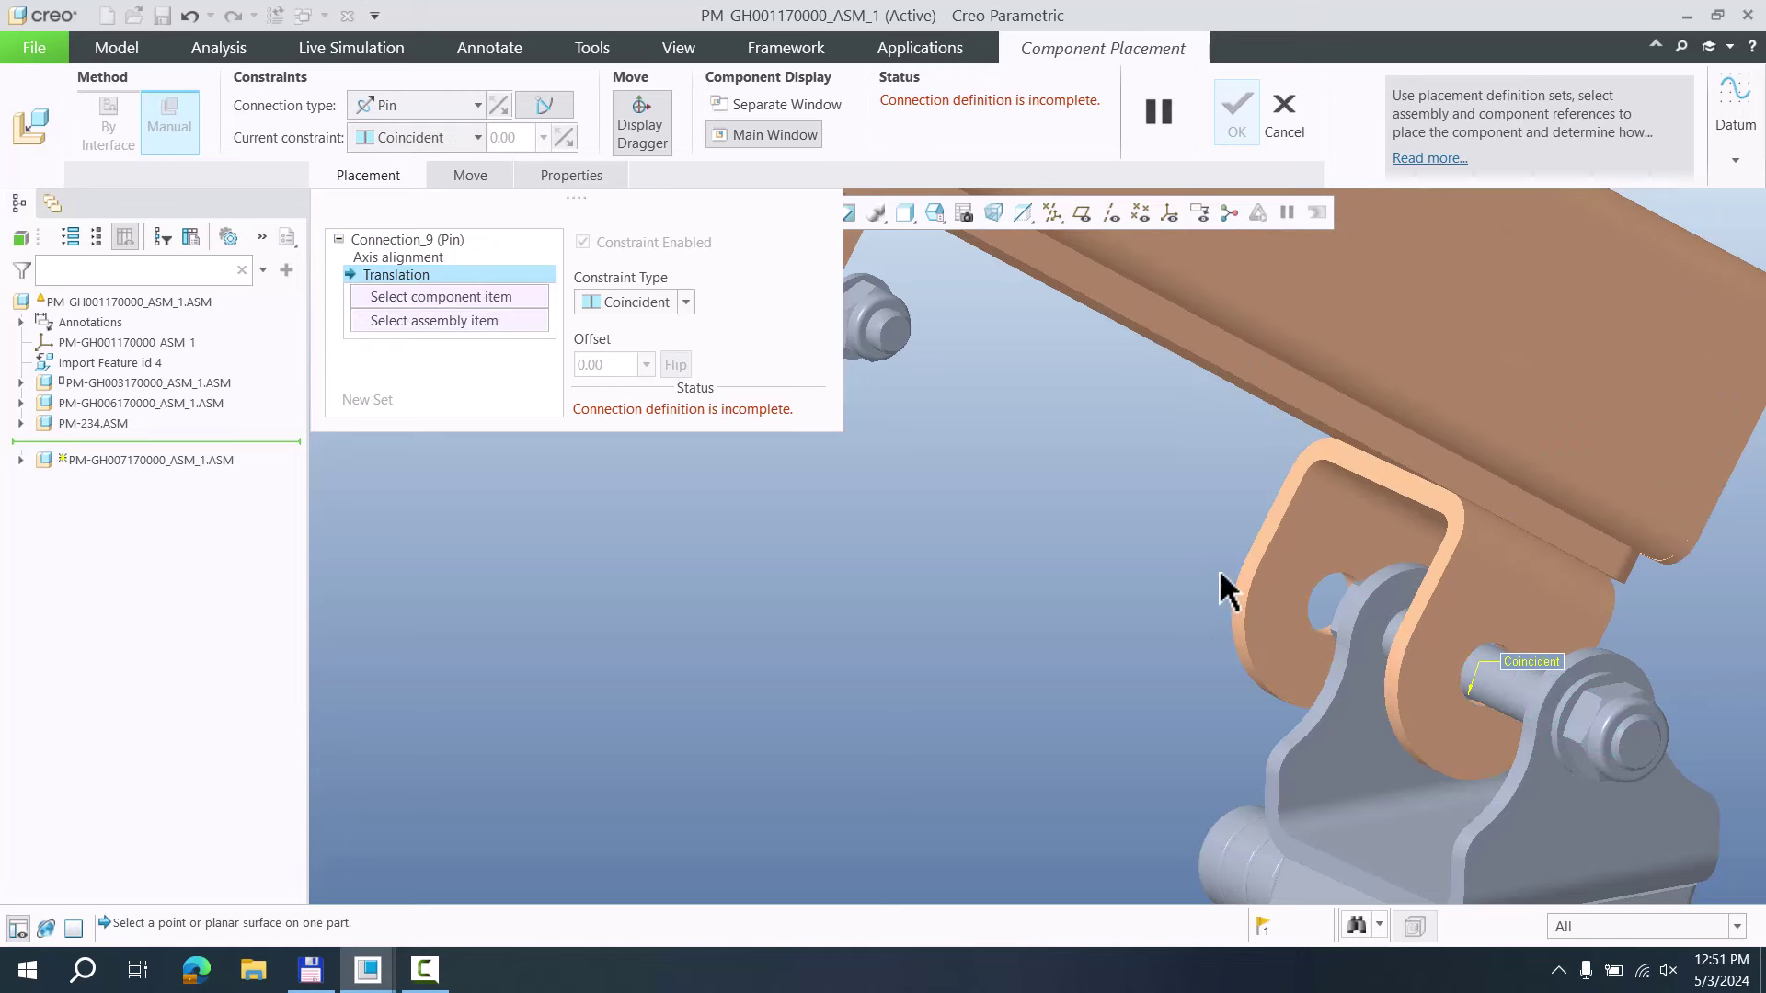
Test the axis alignment by moving the boom along and about the bolt axis, and hide the 3D dragger
scroll(1195, 579, down, 2)
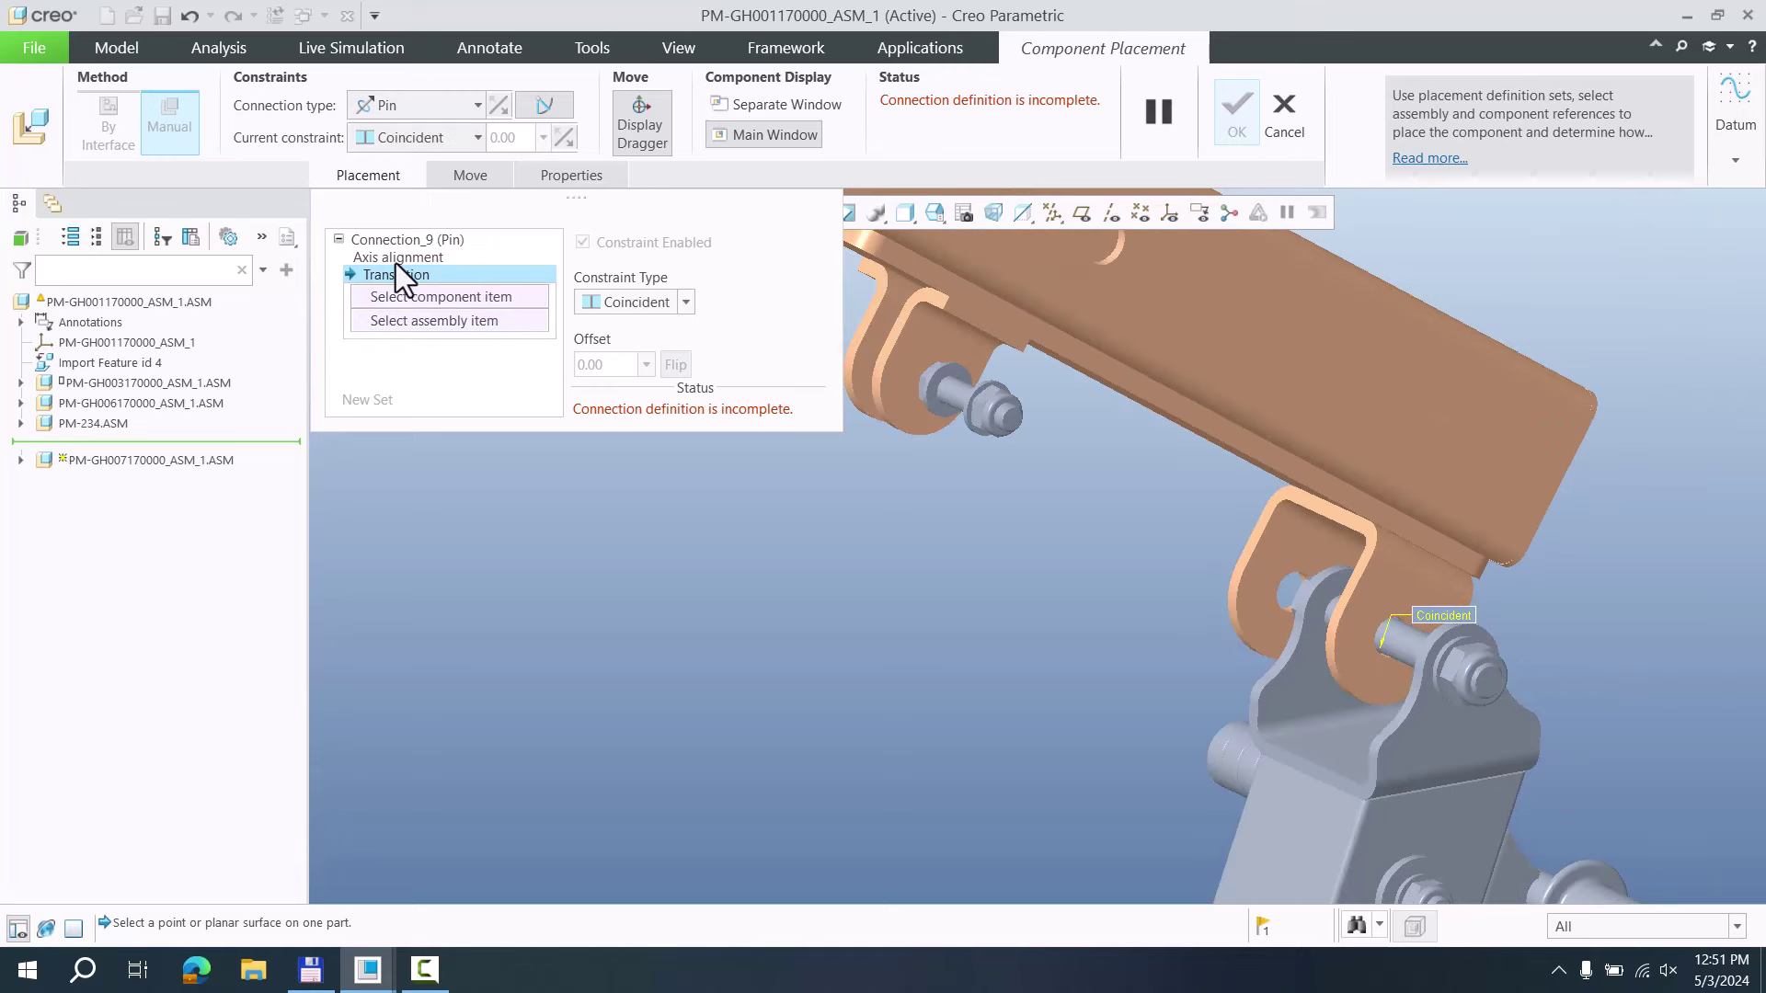
ctrl+alt+drag(1343, 581, 1221, 517)
scroll(1245, 526, down, 3)
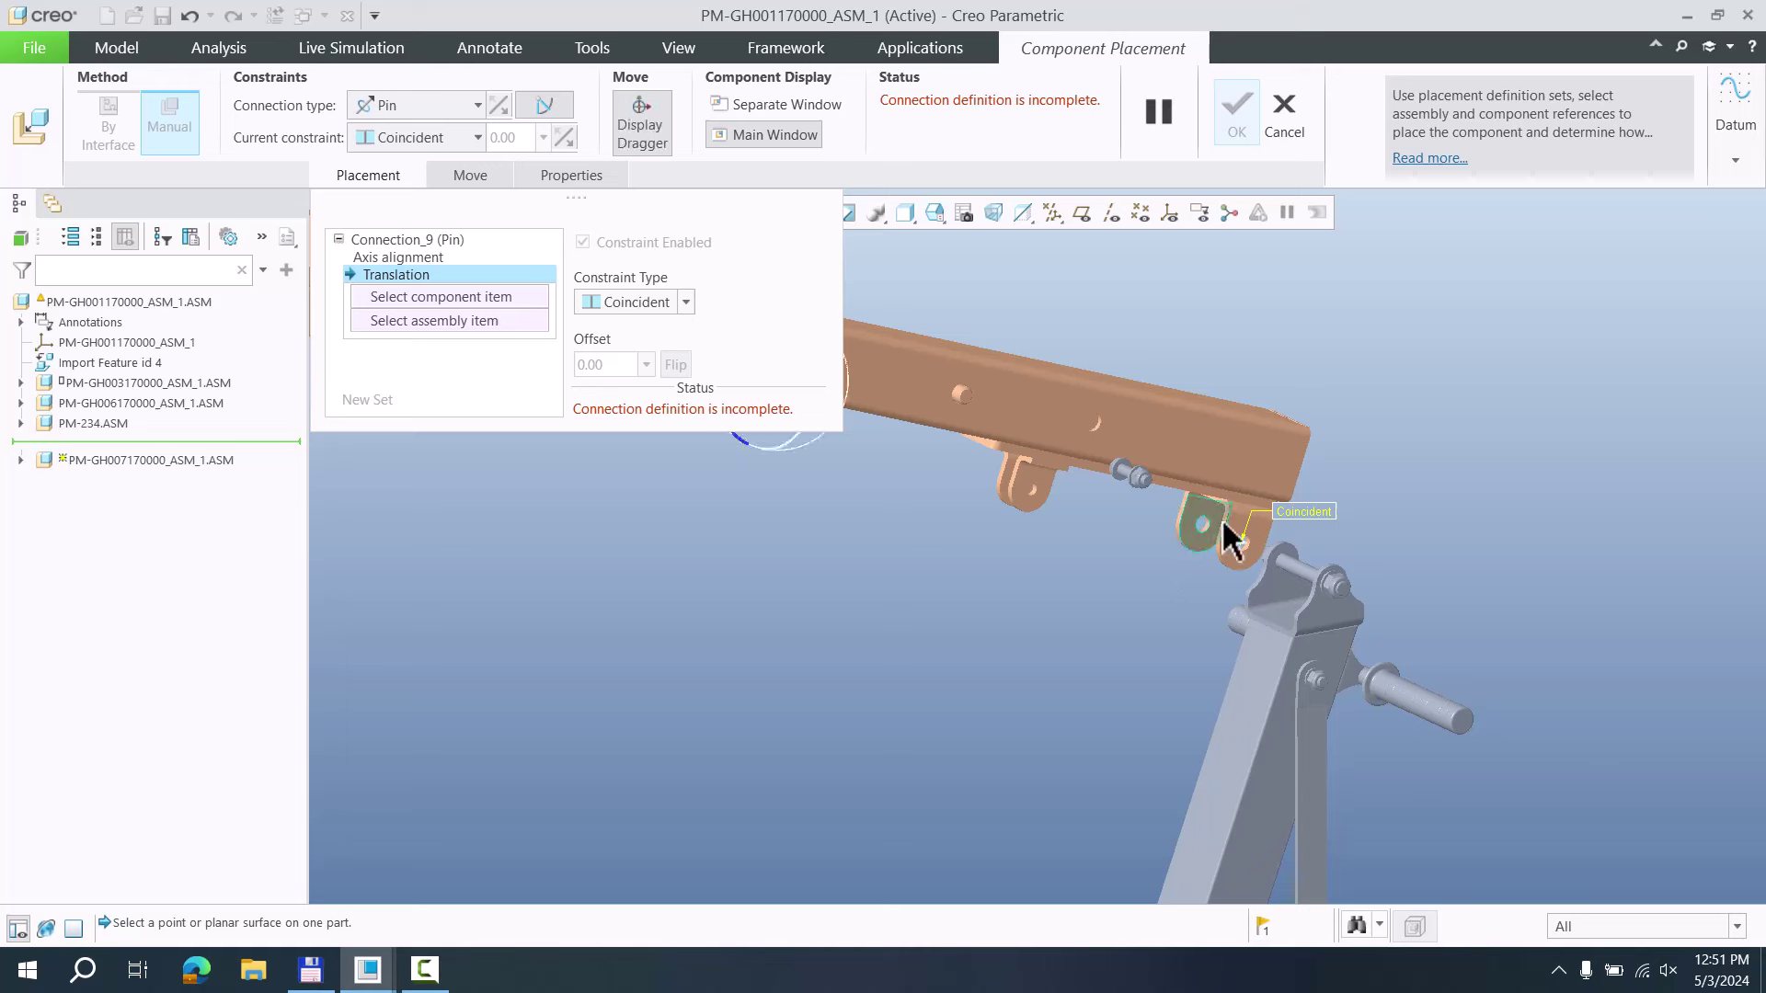
scroll(1222, 519, up, 2)
scroll(1269, 669, down, 3)
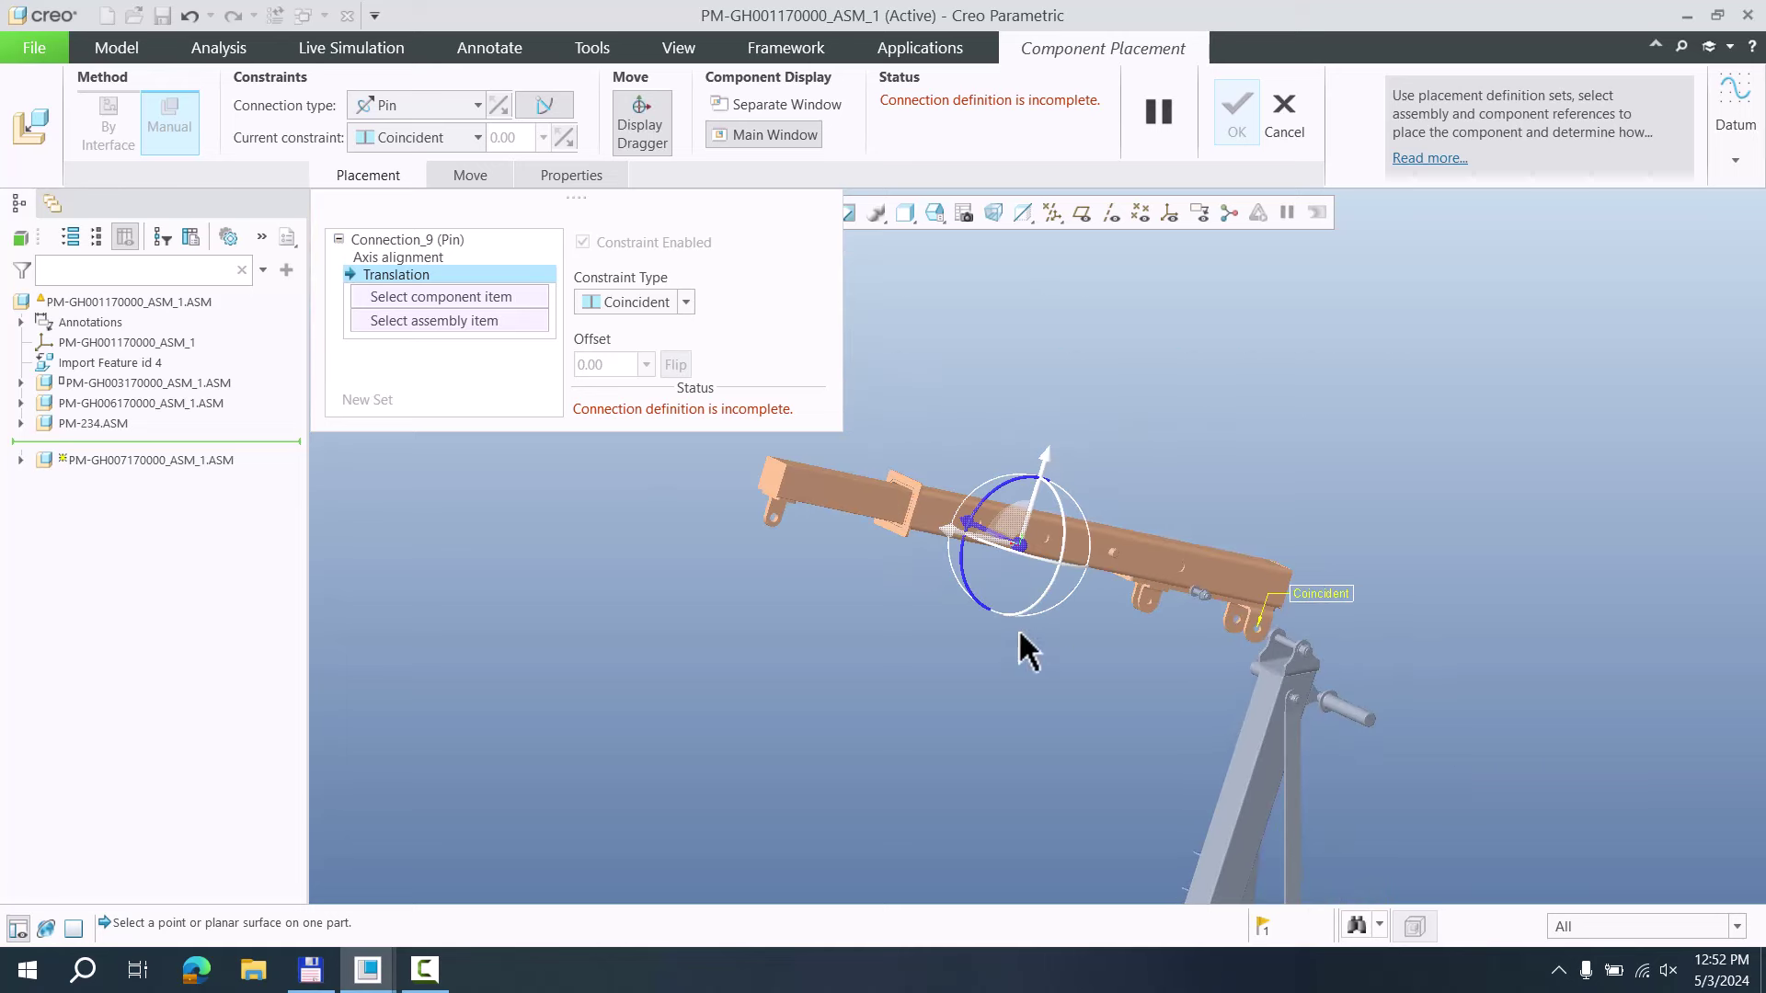
click(660, 124)
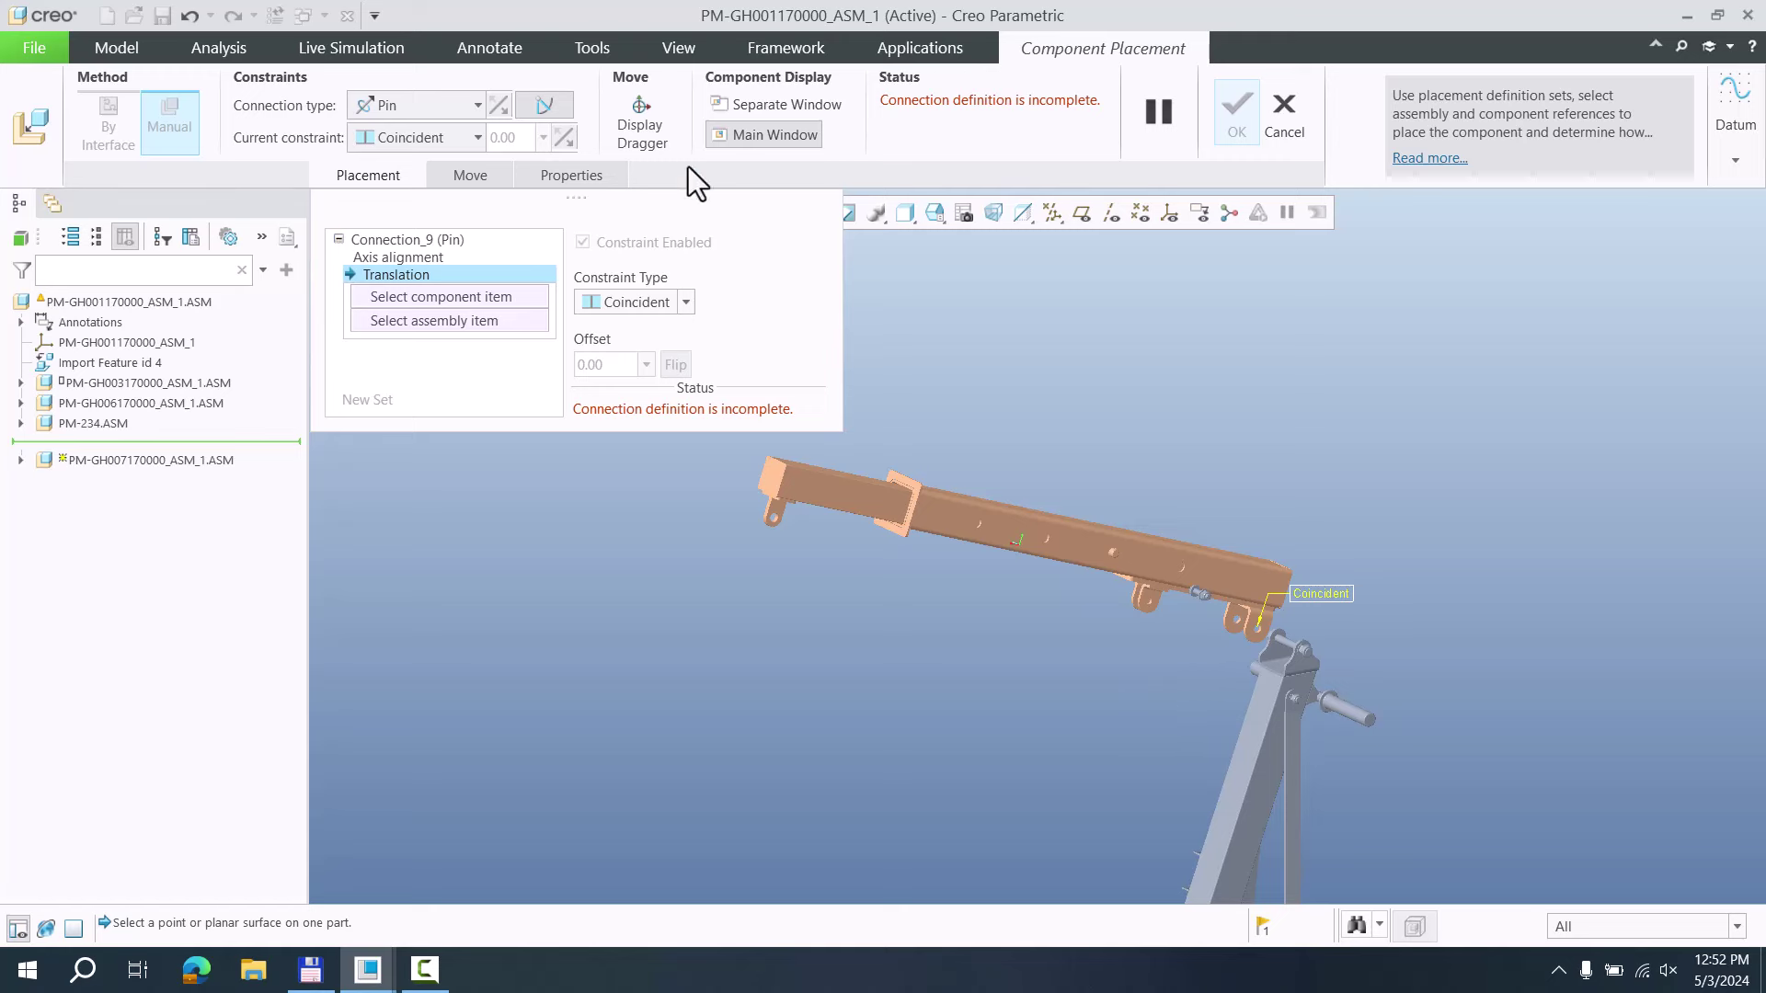
mouse_move(1112, 589)
ctrl+alt+mouse_down()
mouse_move(1233, 623)
mouse_move(1059, 596)
mouse_move(1129, 547)
mouse_move(1126, 596)
ctrl+alt+mouse_up()
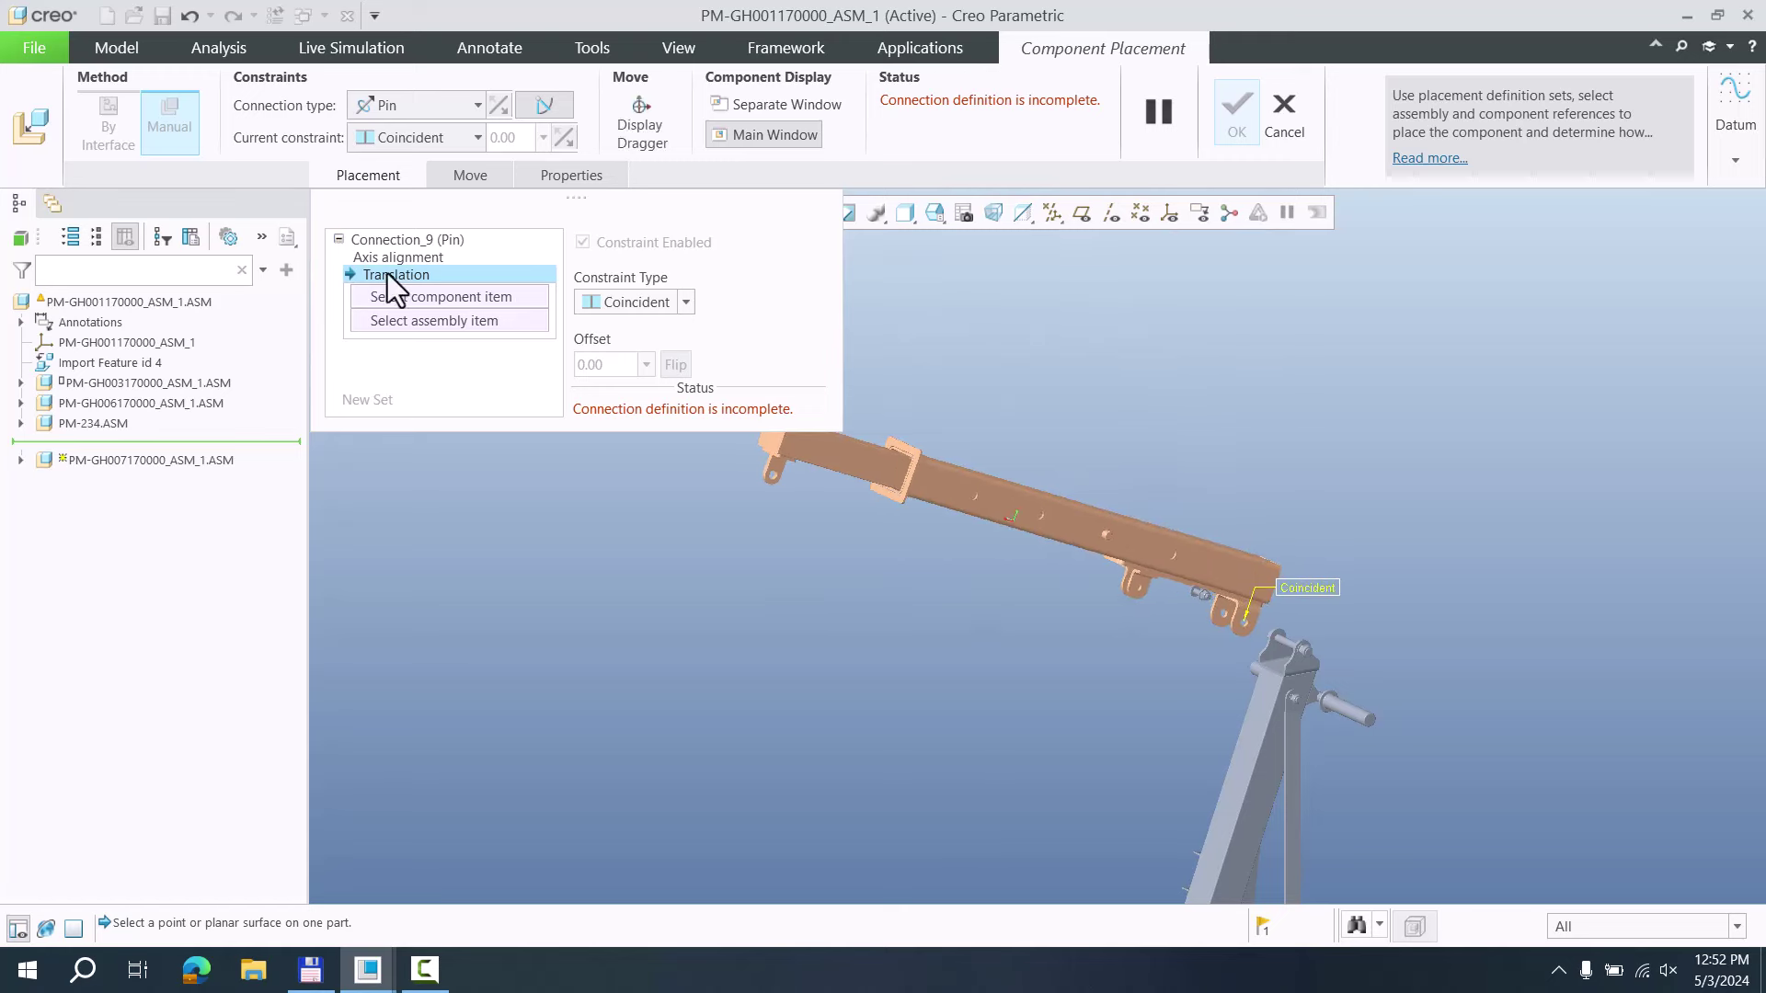
Define the pin's translation reference by making the boom bracket's side face coincident with the column ear's inner face
scroll(1196, 643, down, 4)
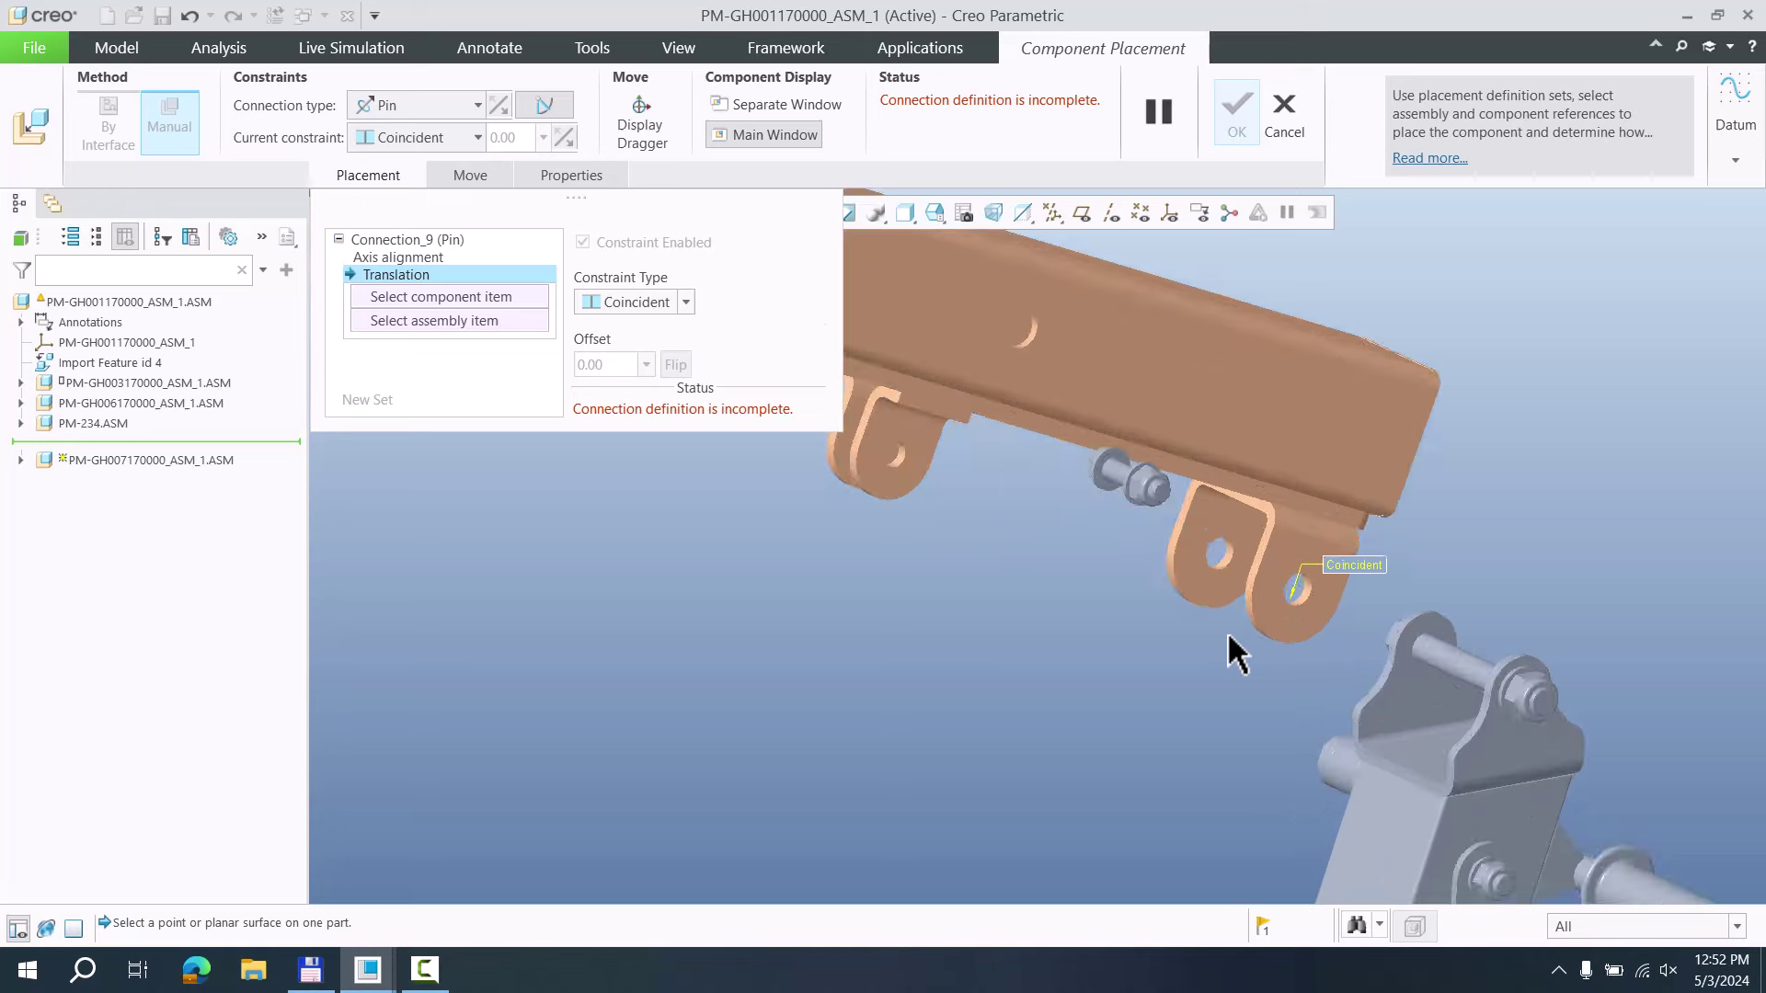
click(1300, 618)
scroll(1310, 640, down, 6)
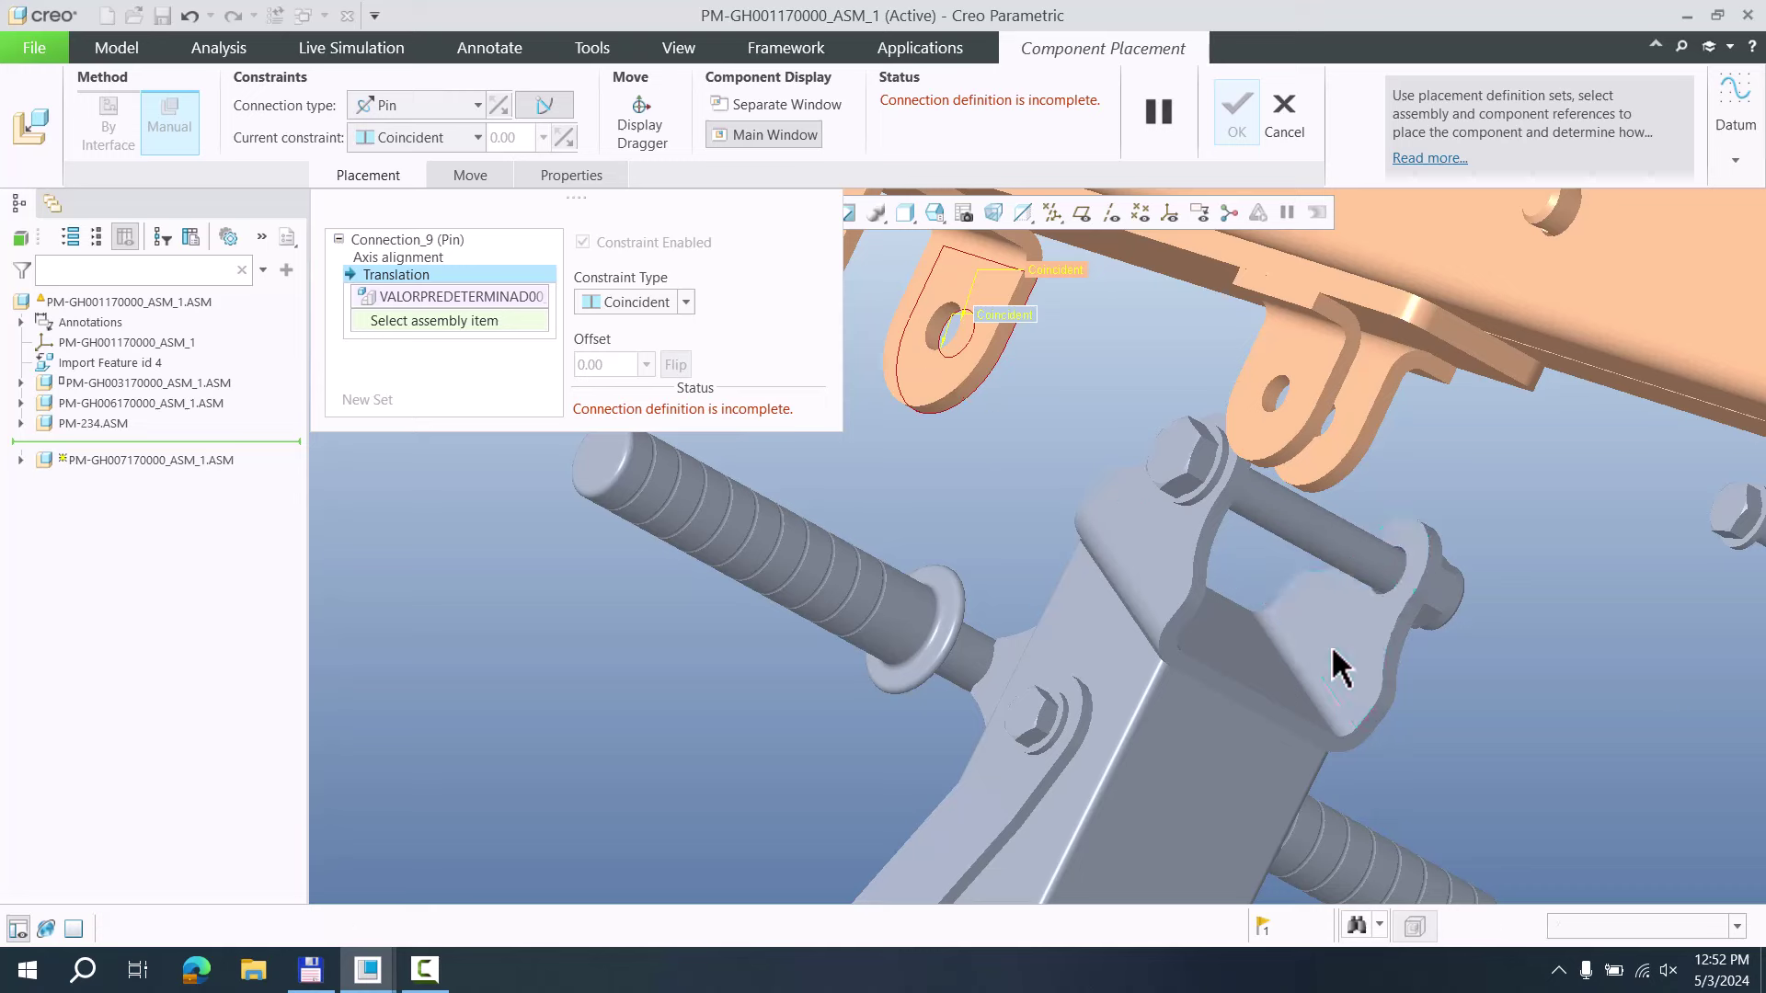
click(1338, 667)
scroll(1338, 666, up, 5)
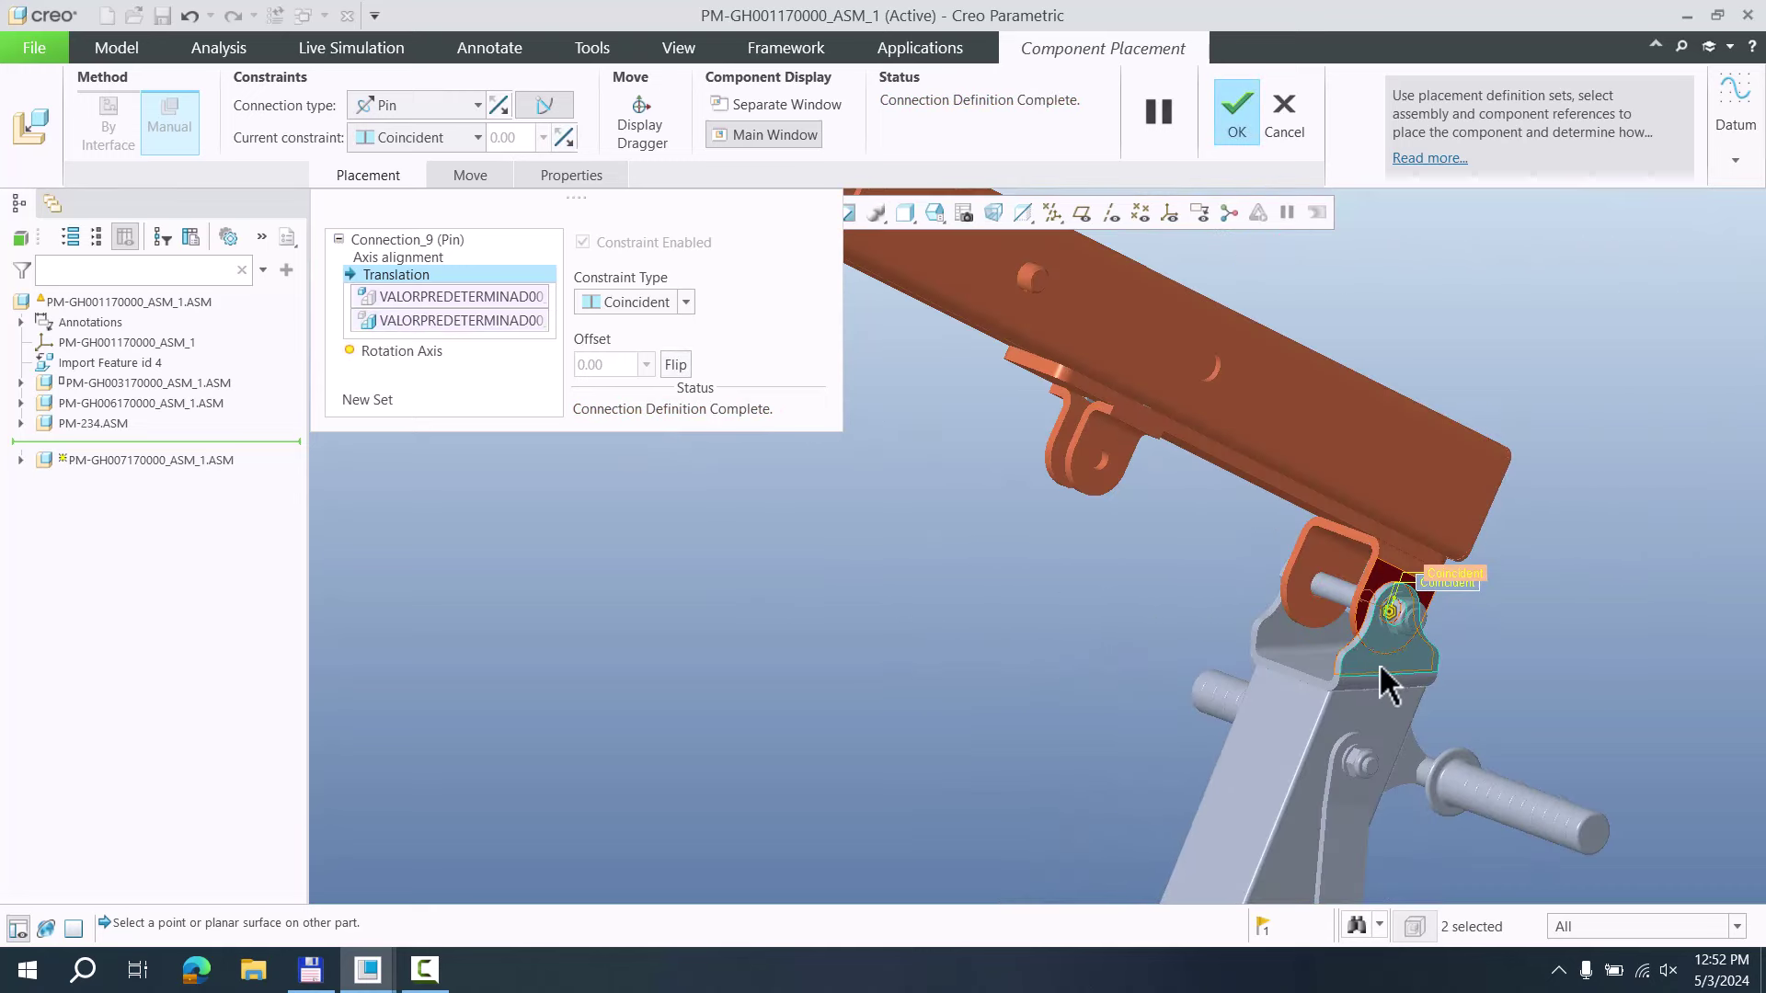
Try the Distance type for the pin's translation constraint and switch it back to Coincident
click(630, 303)
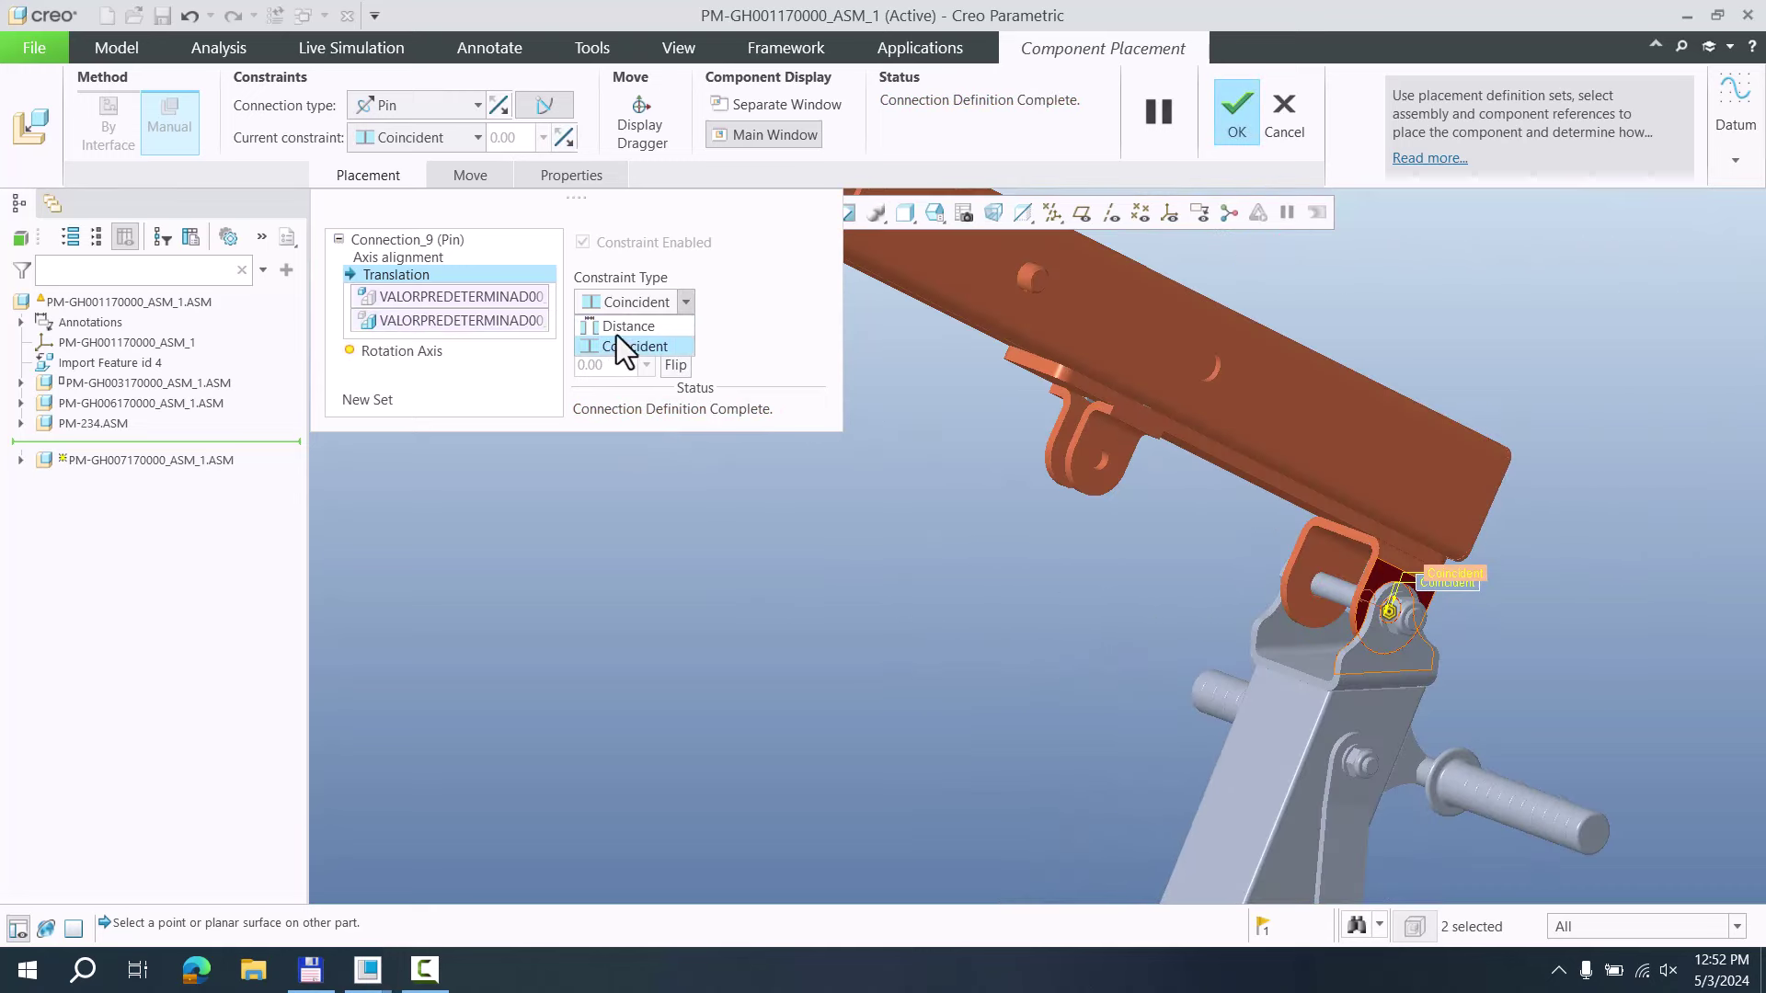
click(628, 327)
double_click(621, 364)
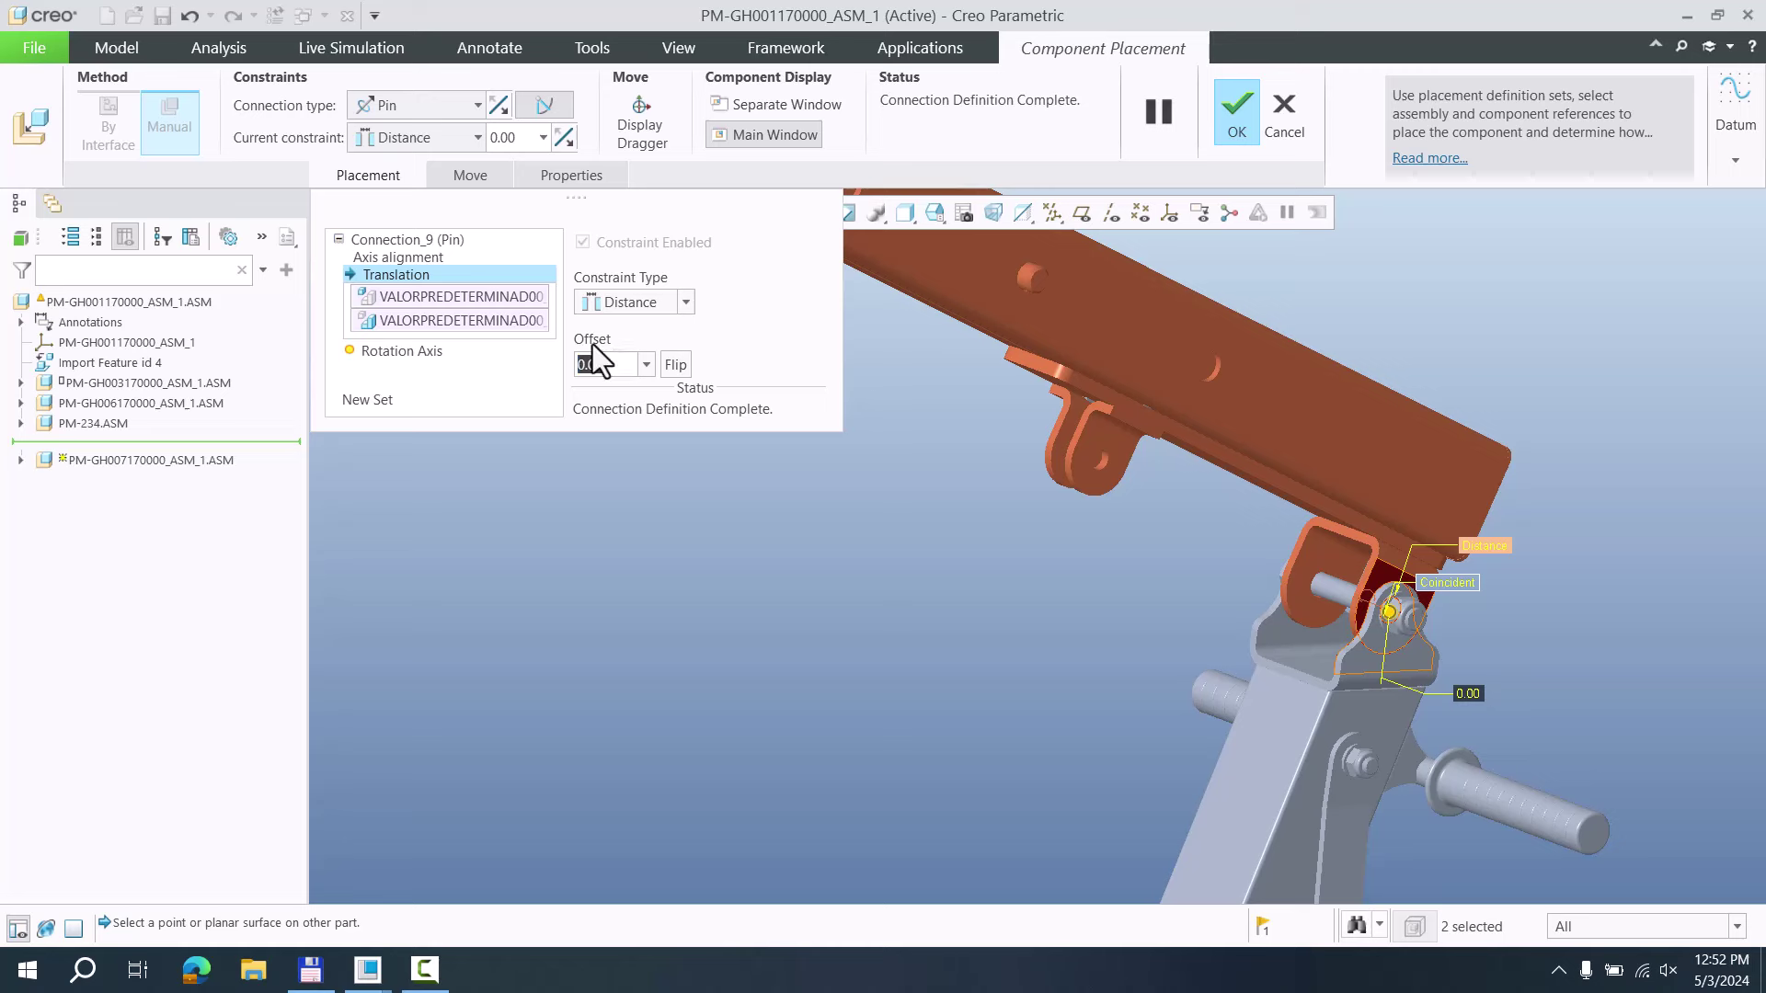
click(625, 303)
click(610, 347)
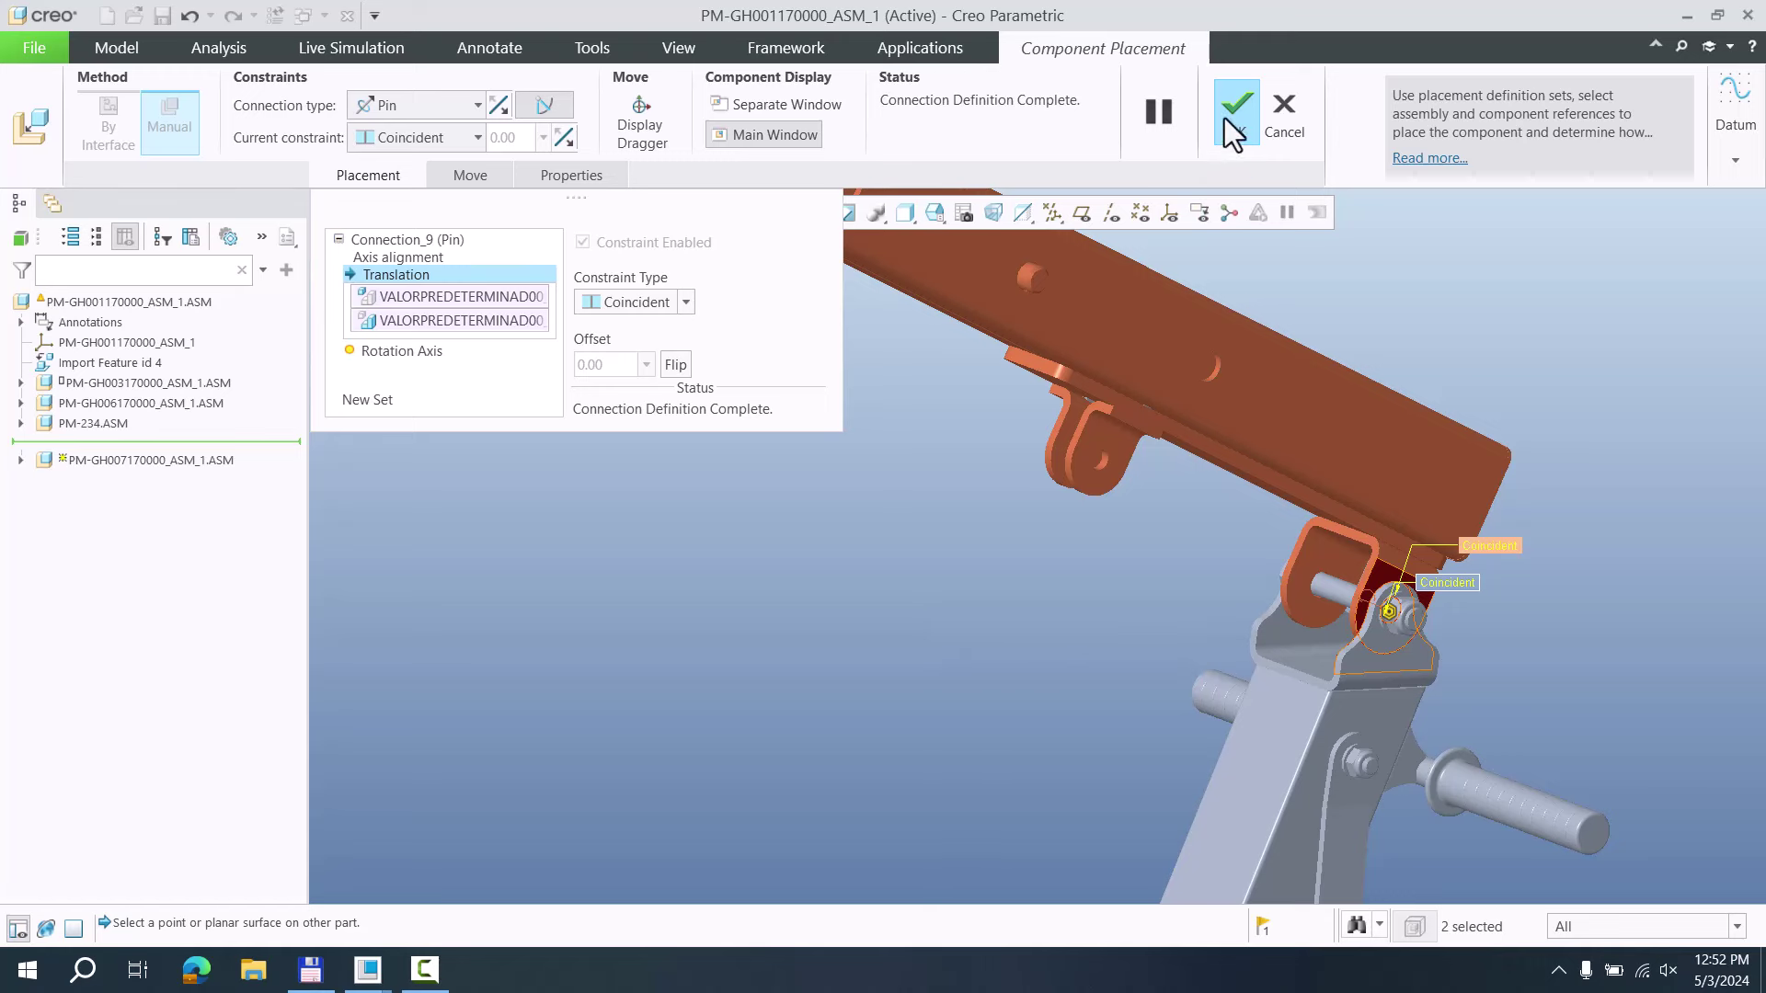
scroll(1170, 505, up, 5)
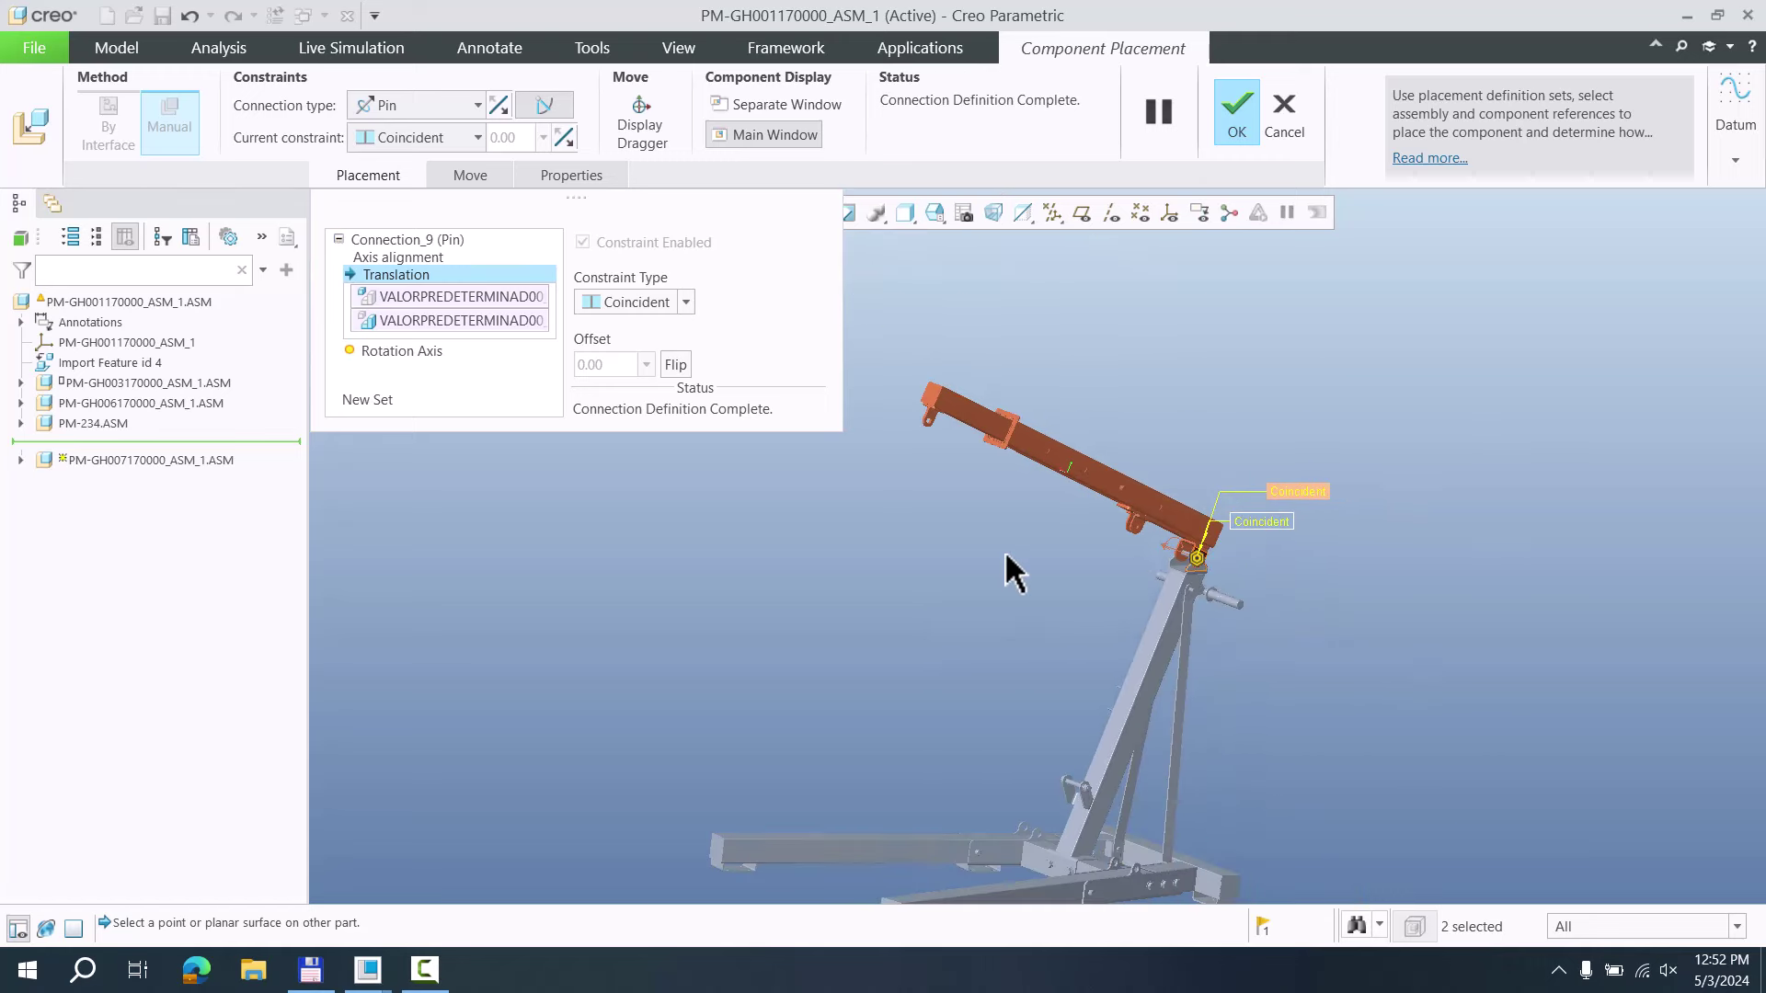
scroll(1006, 556, down, 2)
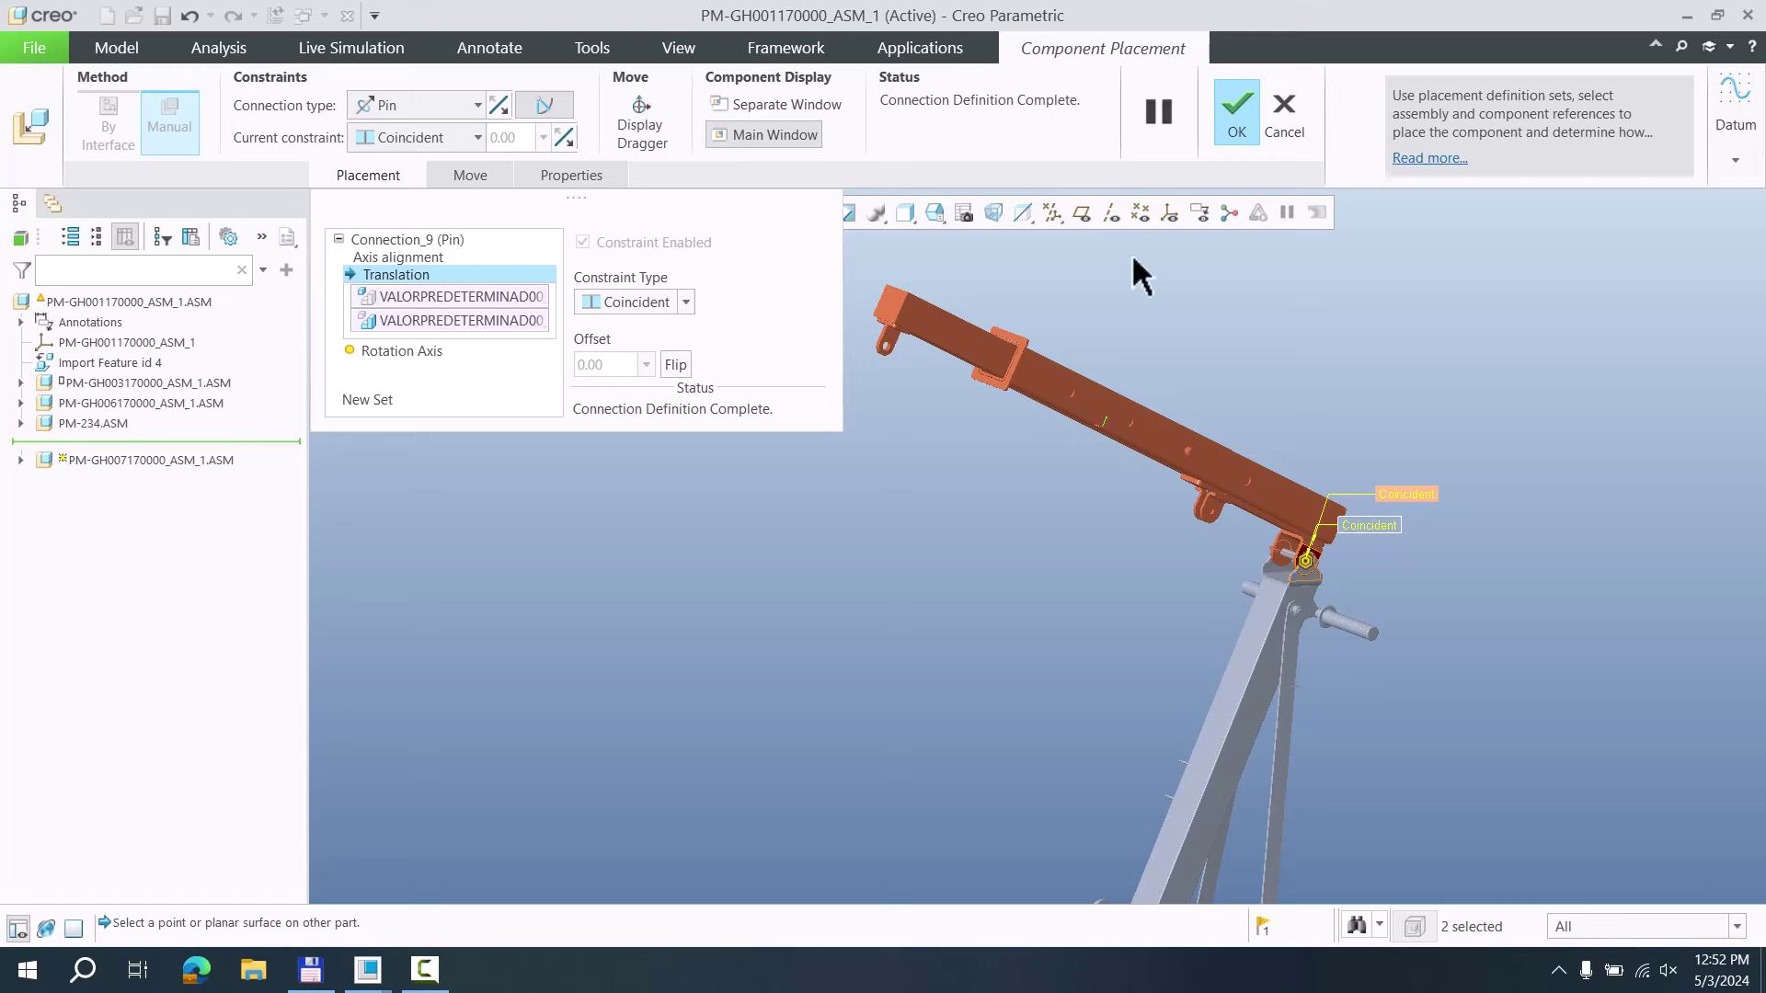
Swing the boom up about its pin connection to test the rotation, and accept the component placement
ctrl+alt+drag(1214, 481, 1236, 320)
mouse_move(1114, 583)
ctrl+alt+mouse_down()
mouse_move(1115, 560)
mouse_move(1127, 576)
ctrl+alt+mouse_up()
click(1237, 120)
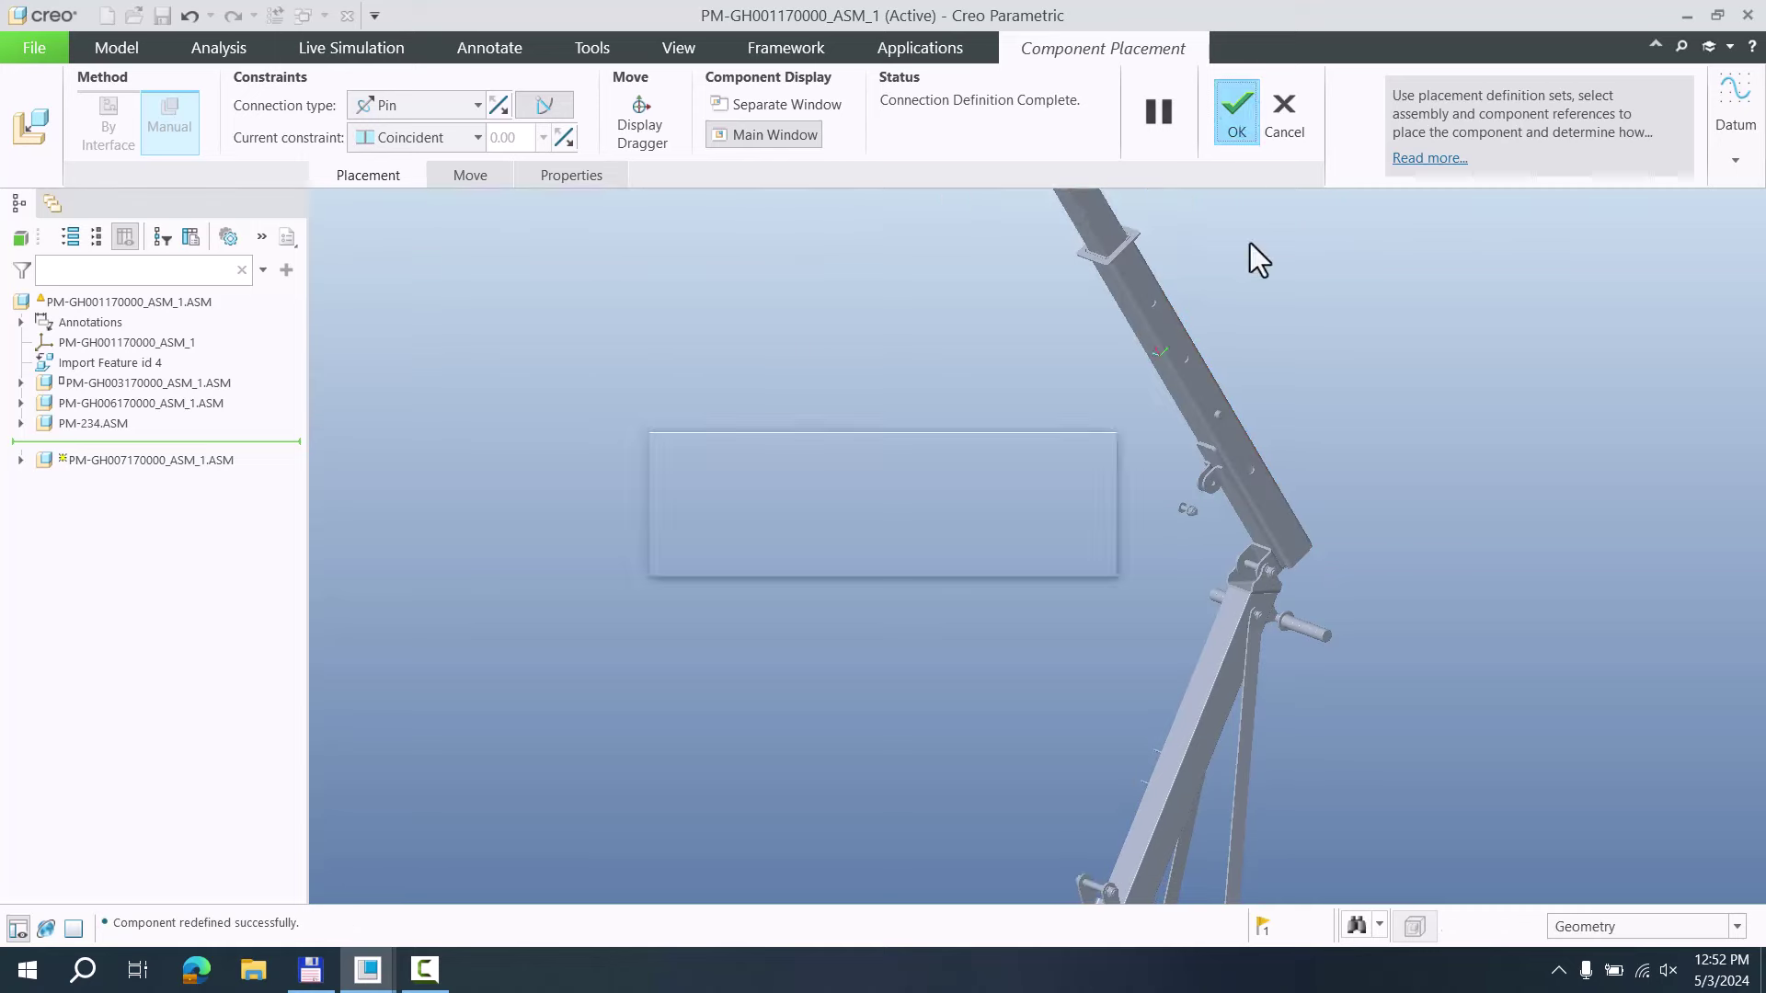
scroll(1212, 552, down, 5)
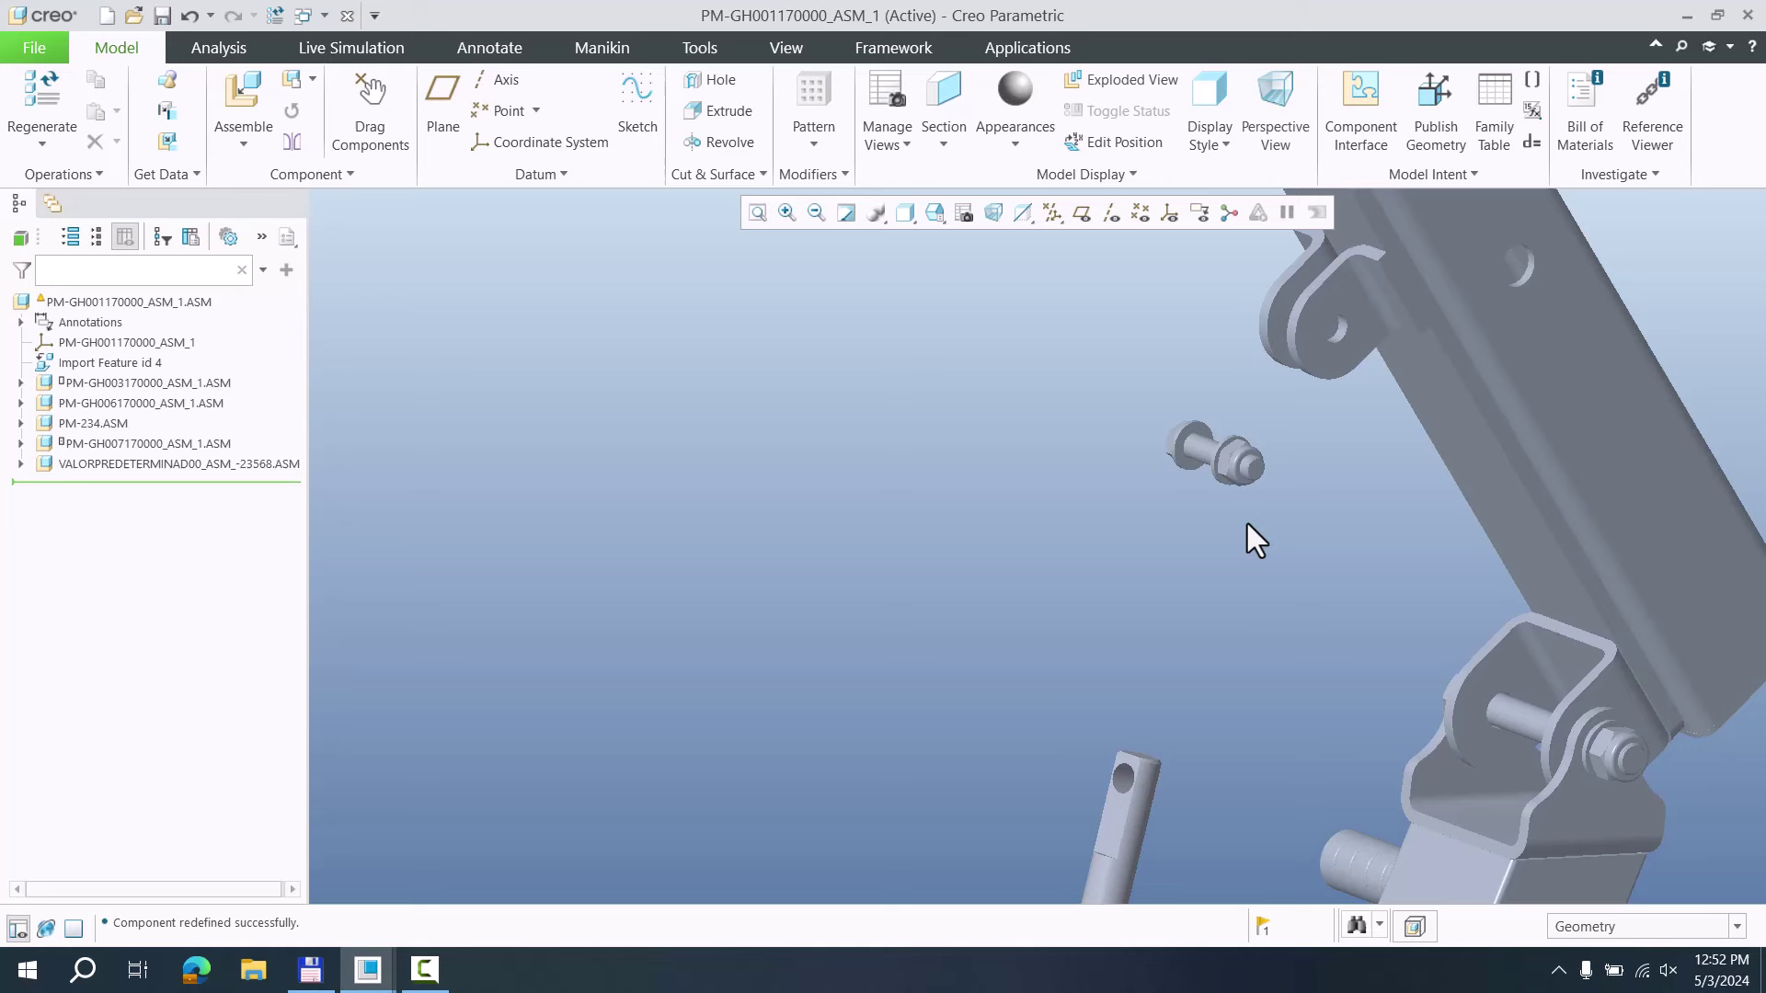
scroll(1112, 521, up, 2)
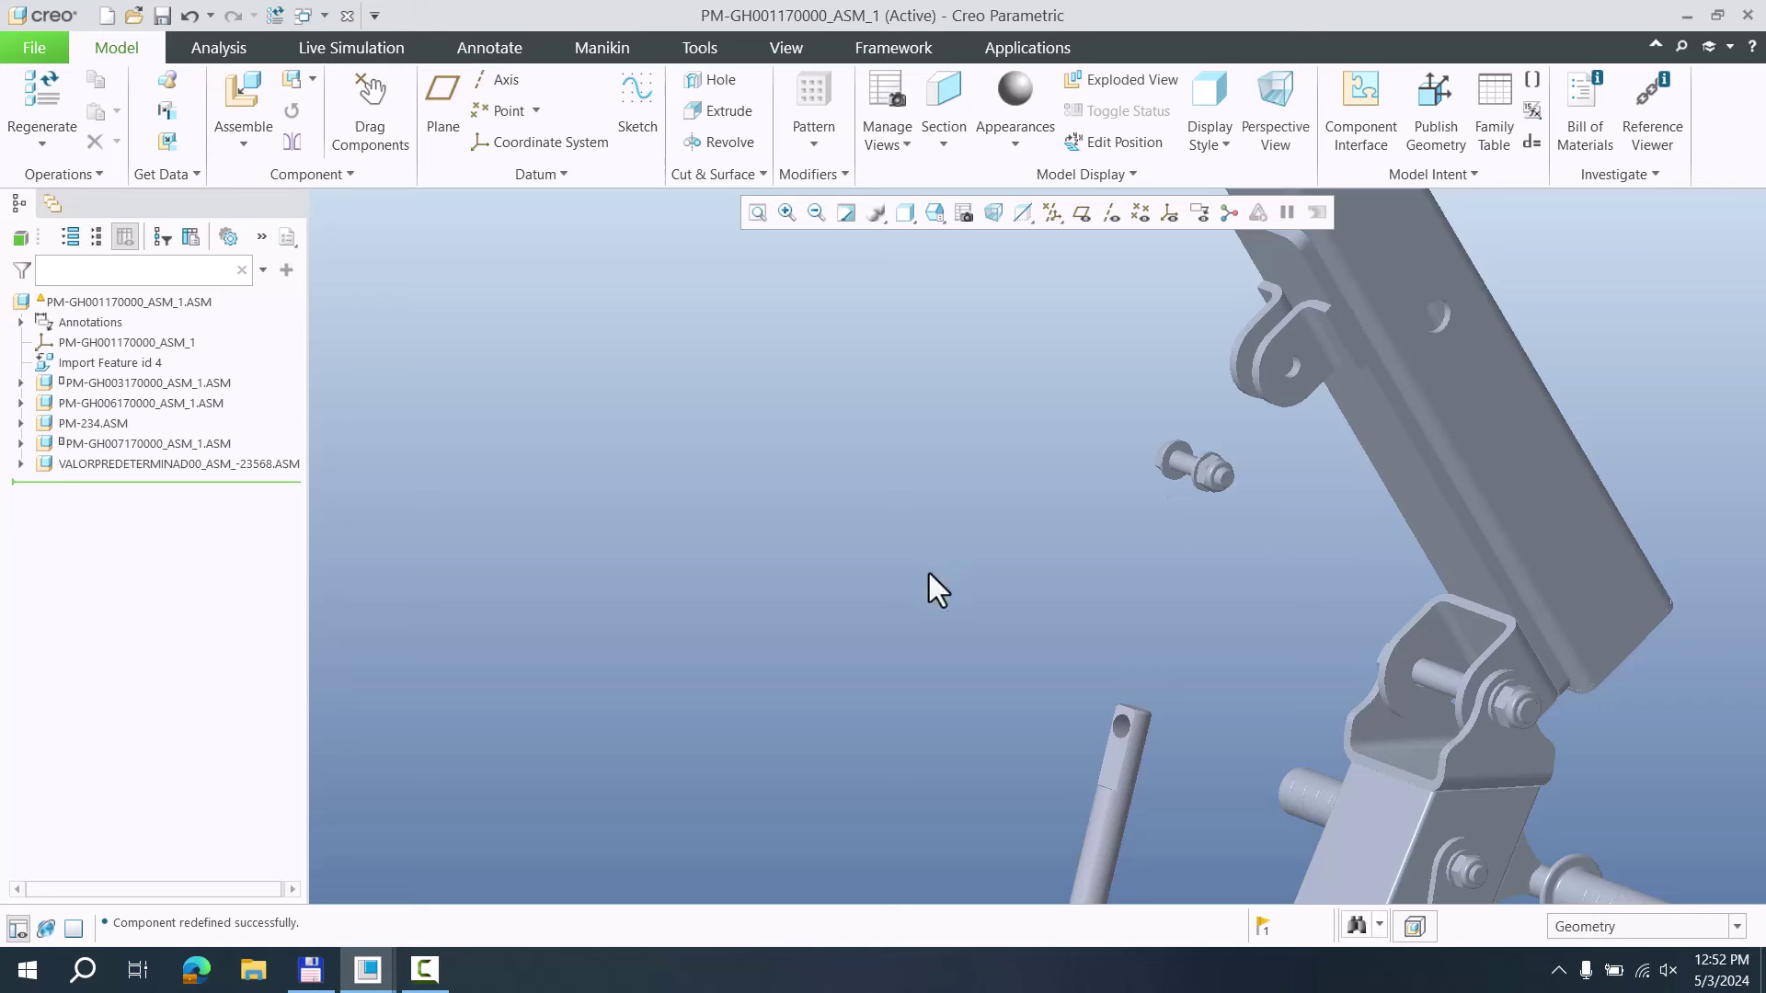
click(1180, 467)
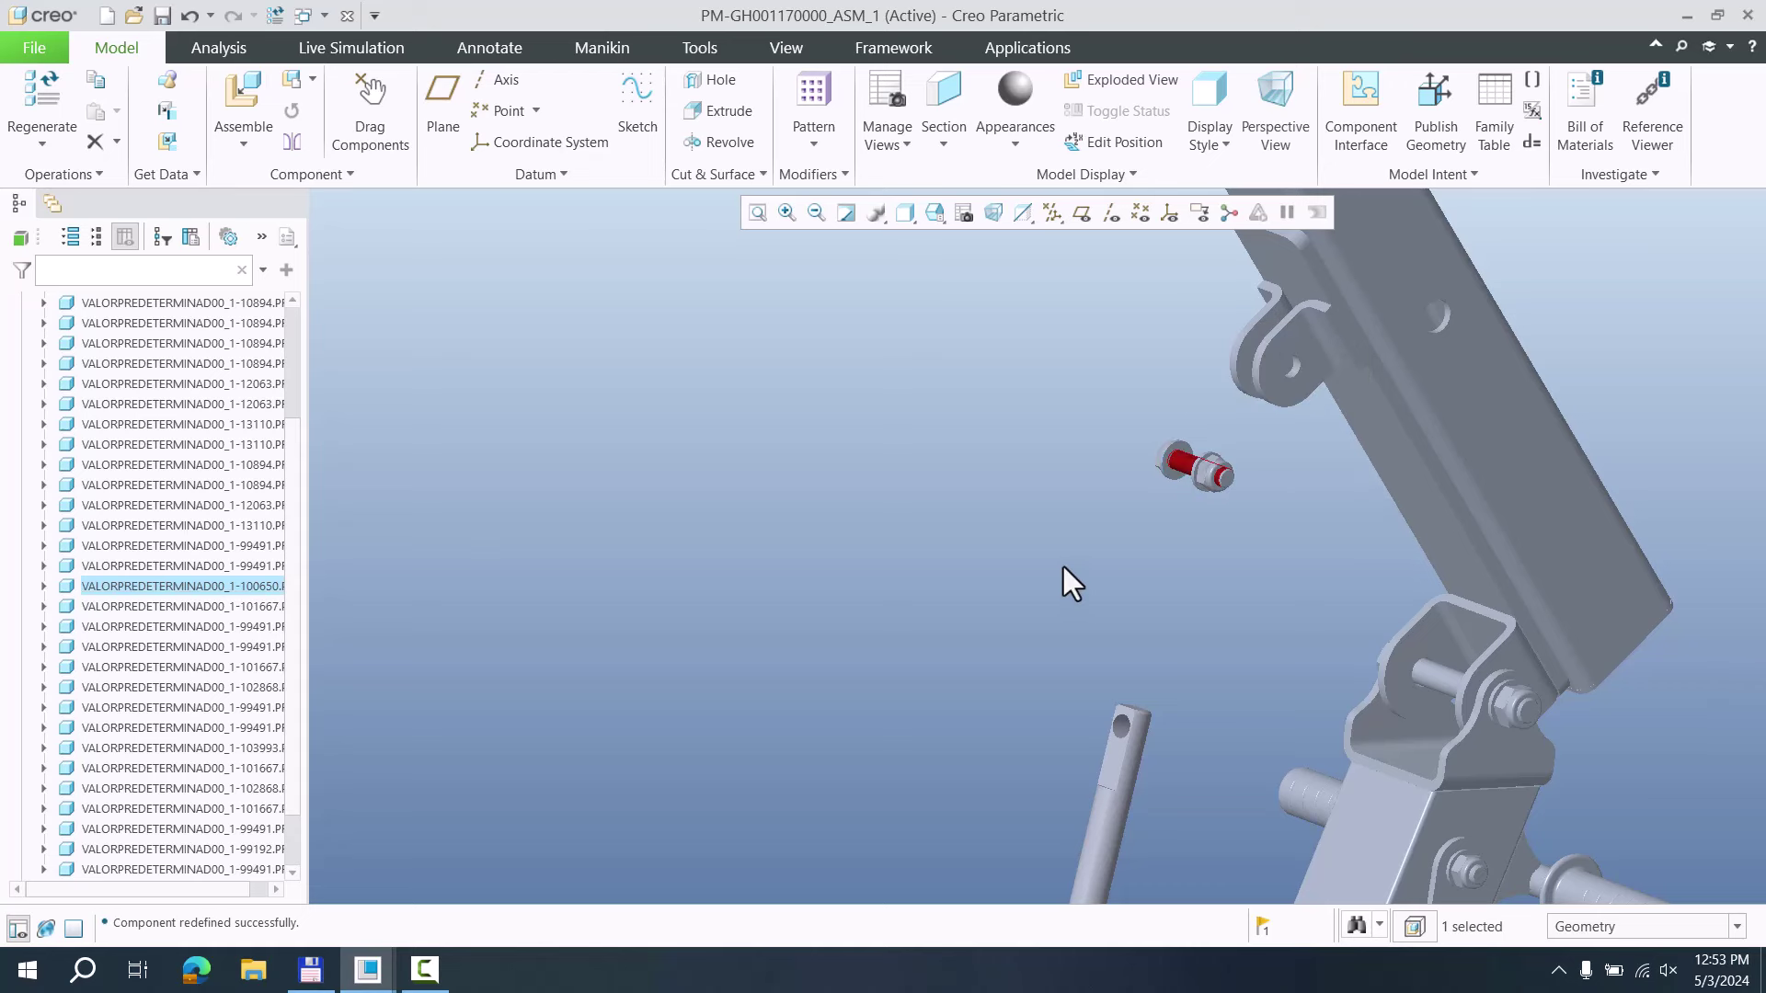
right_click(184, 589)
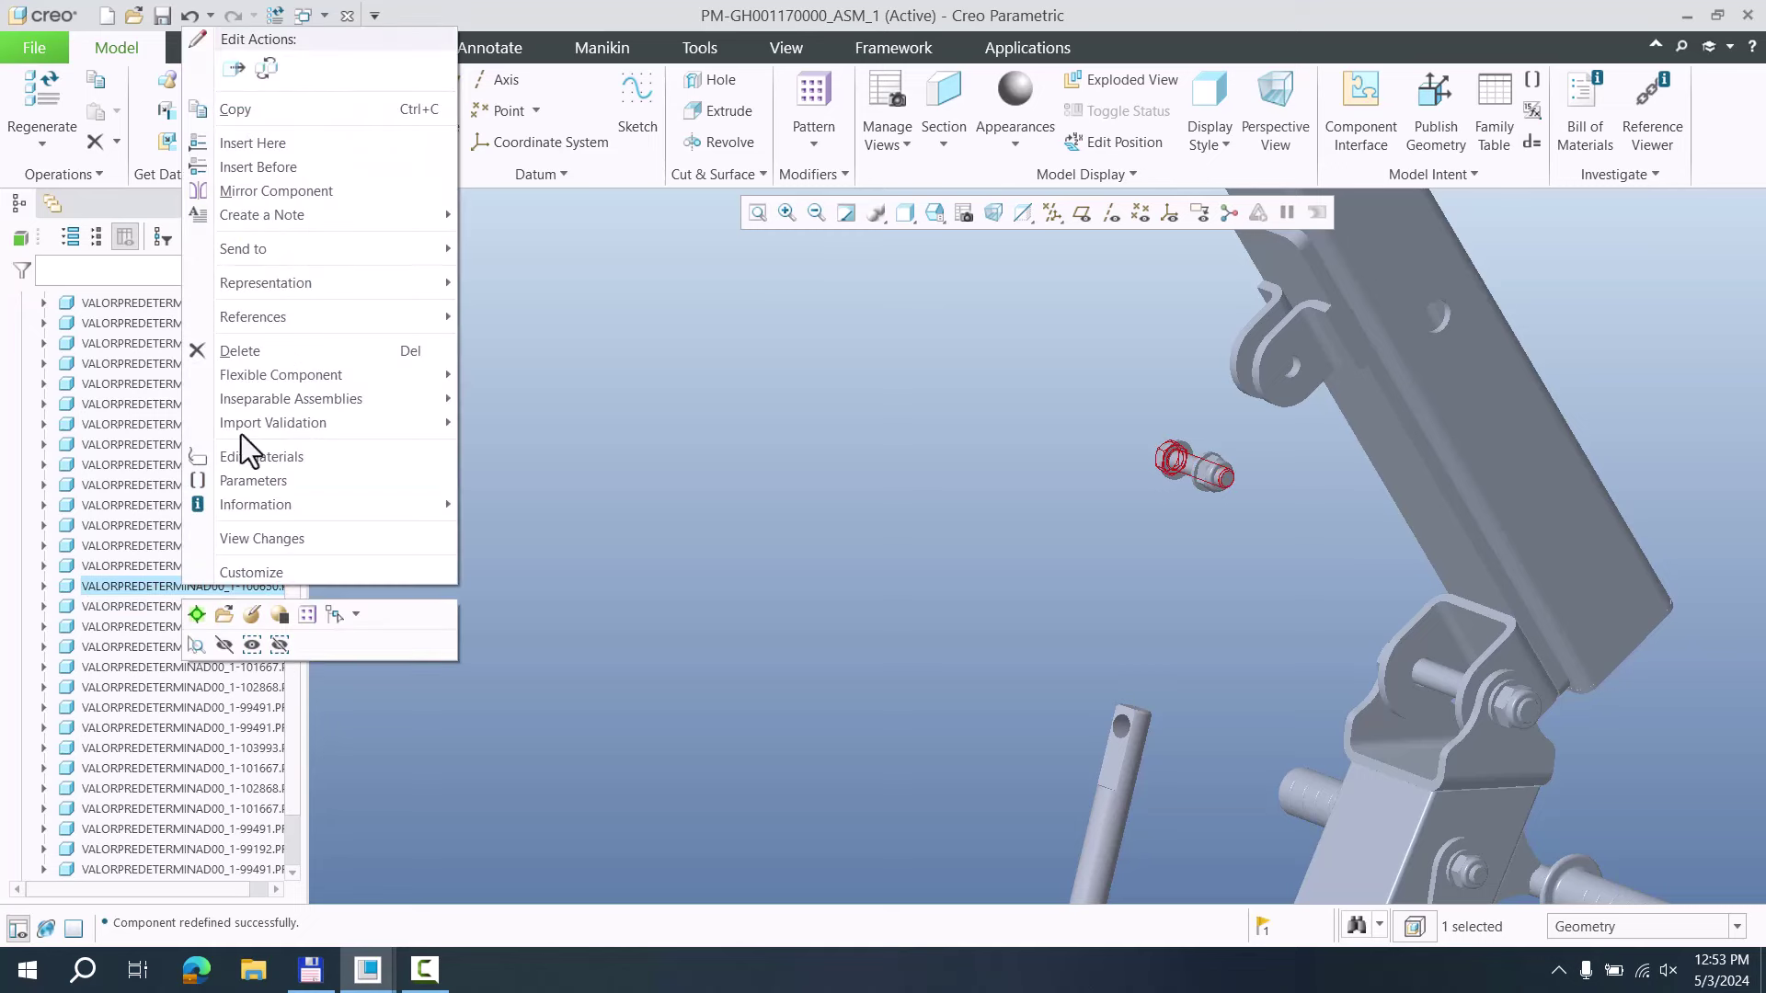
click(251, 614)
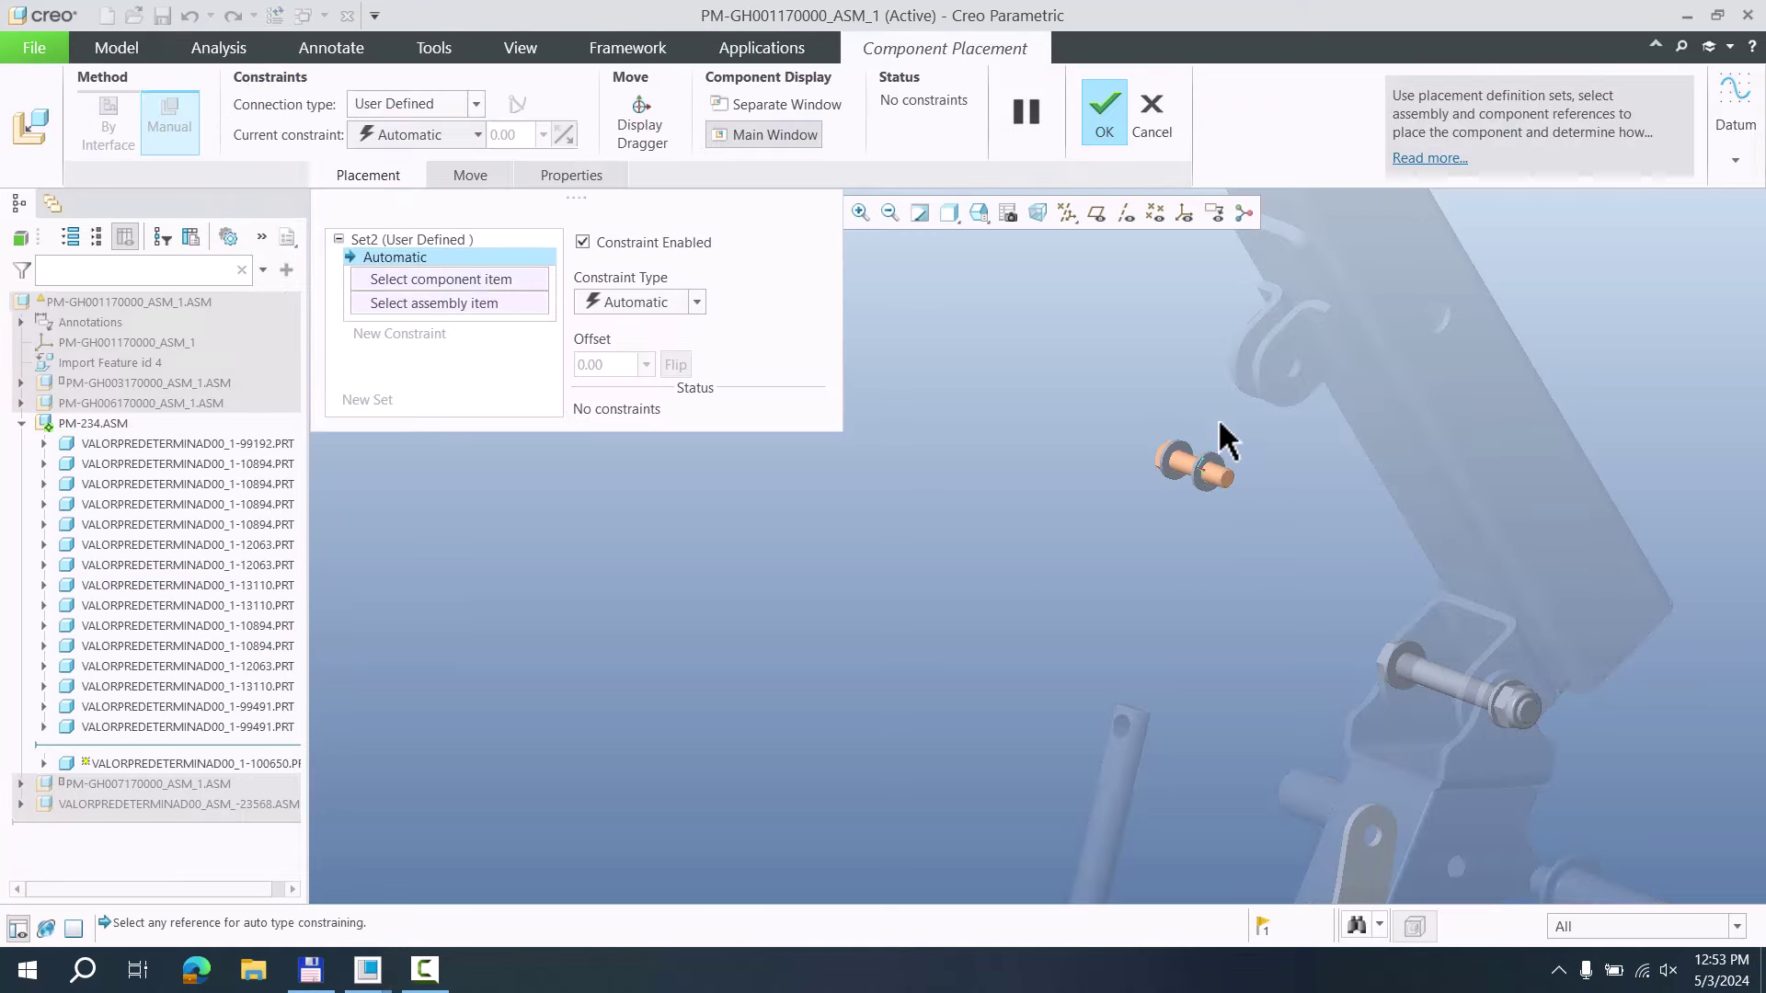
scroll(1222, 392, up, 3)
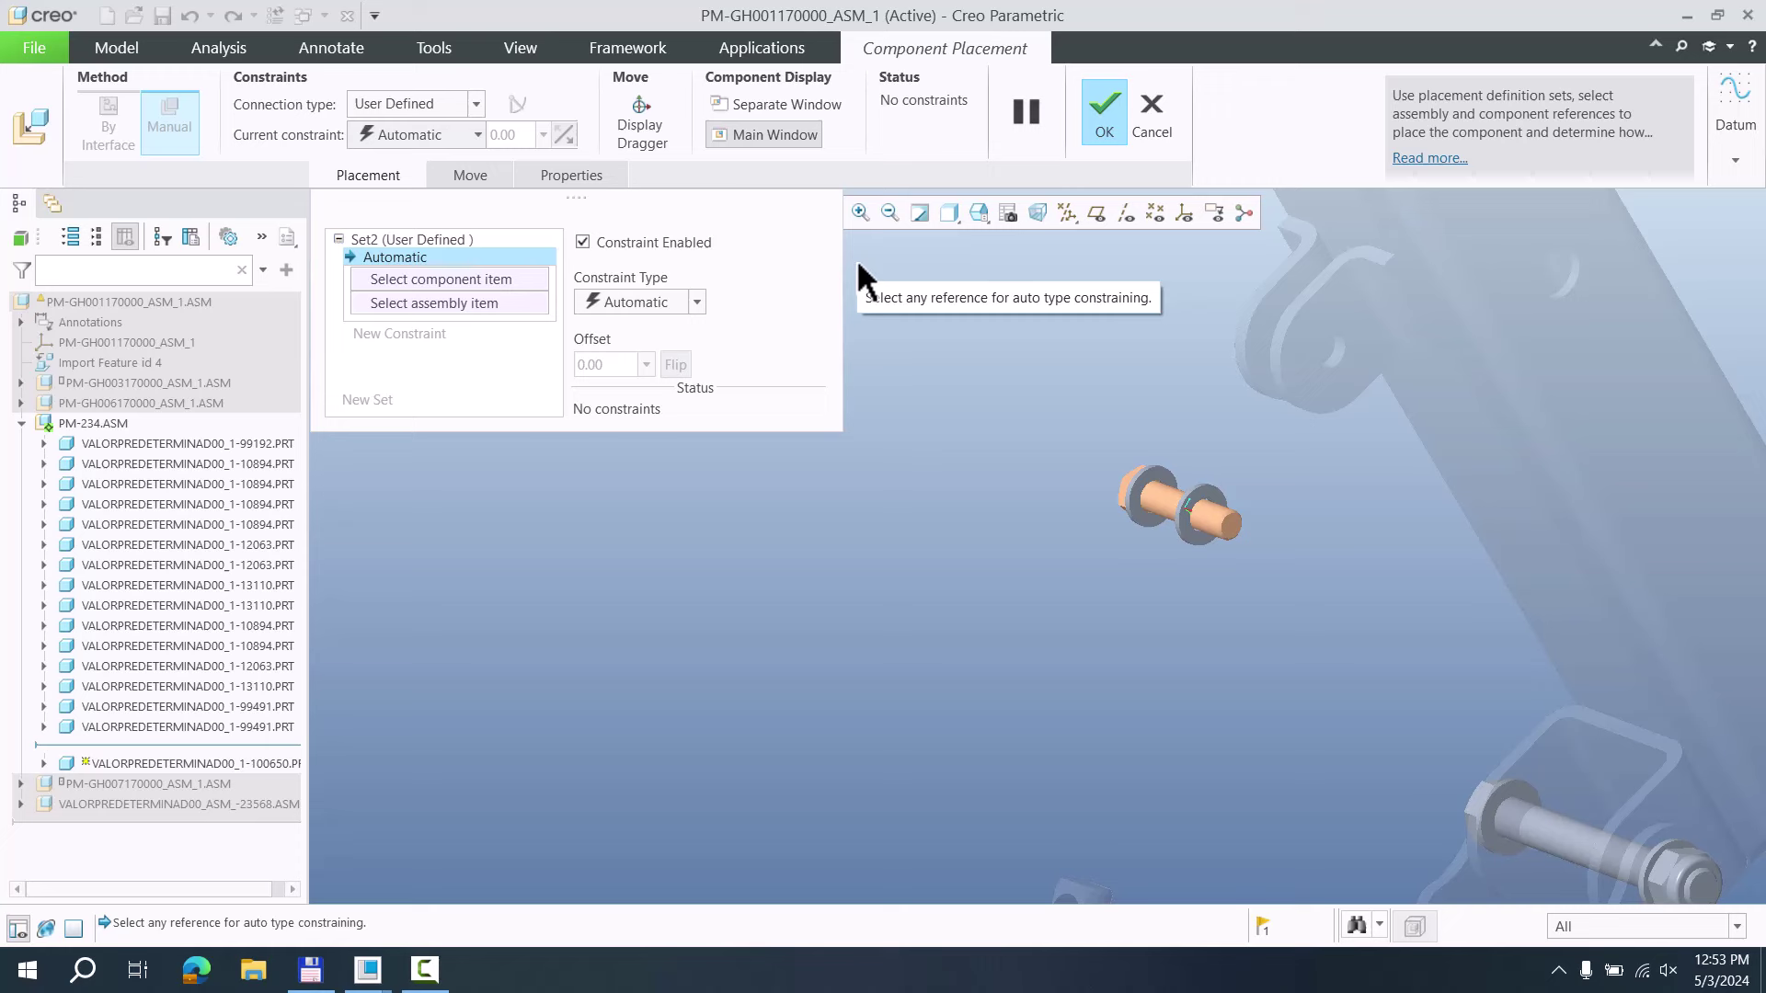
click(1172, 506)
click(1335, 376)
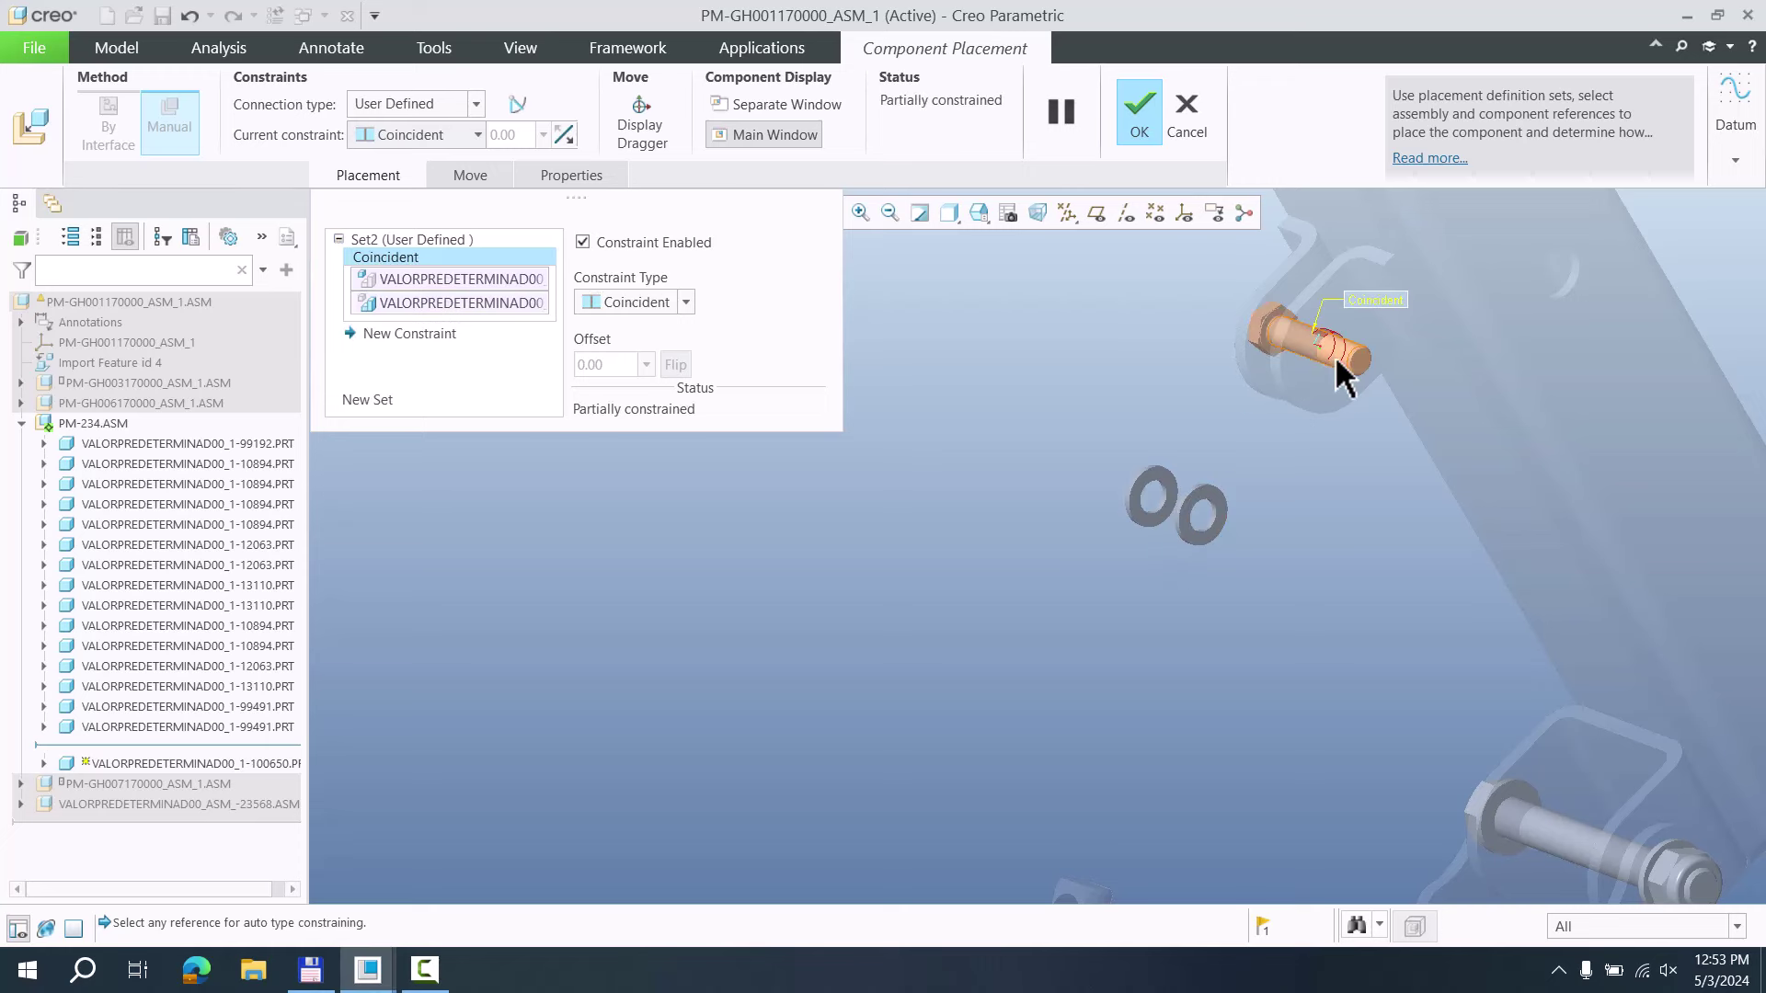
middle_drag(1293, 355, 1076, 347)
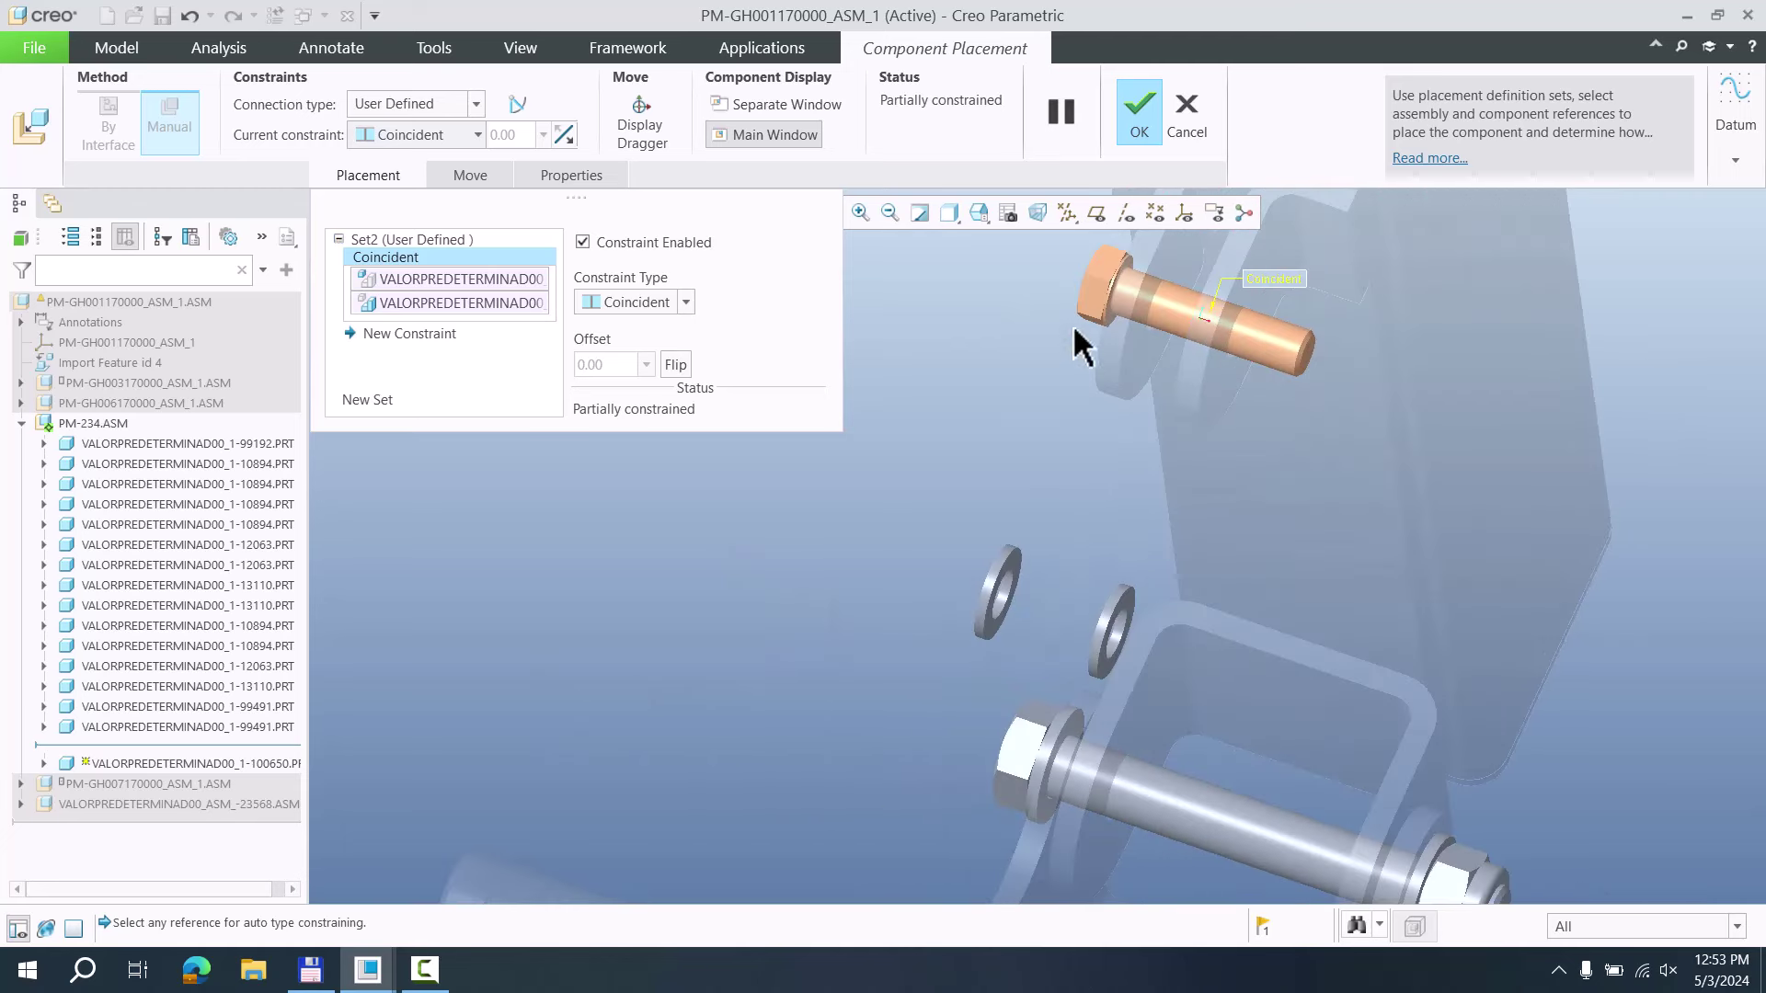
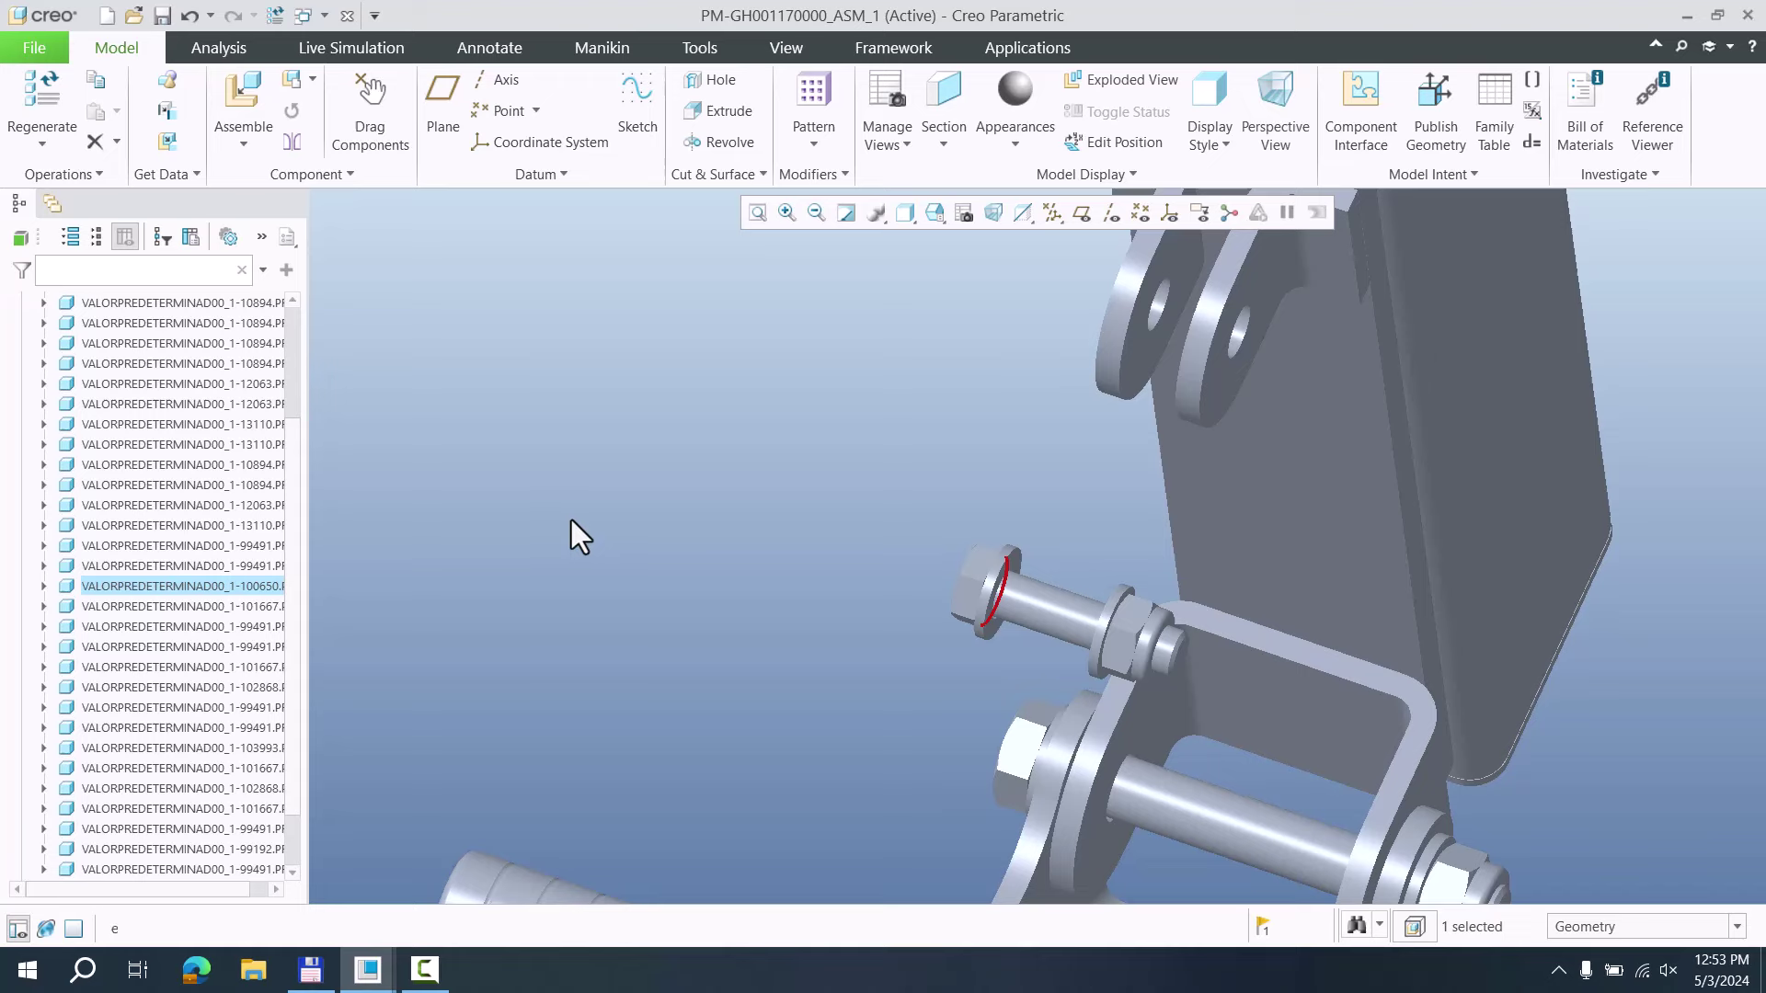
key(d)
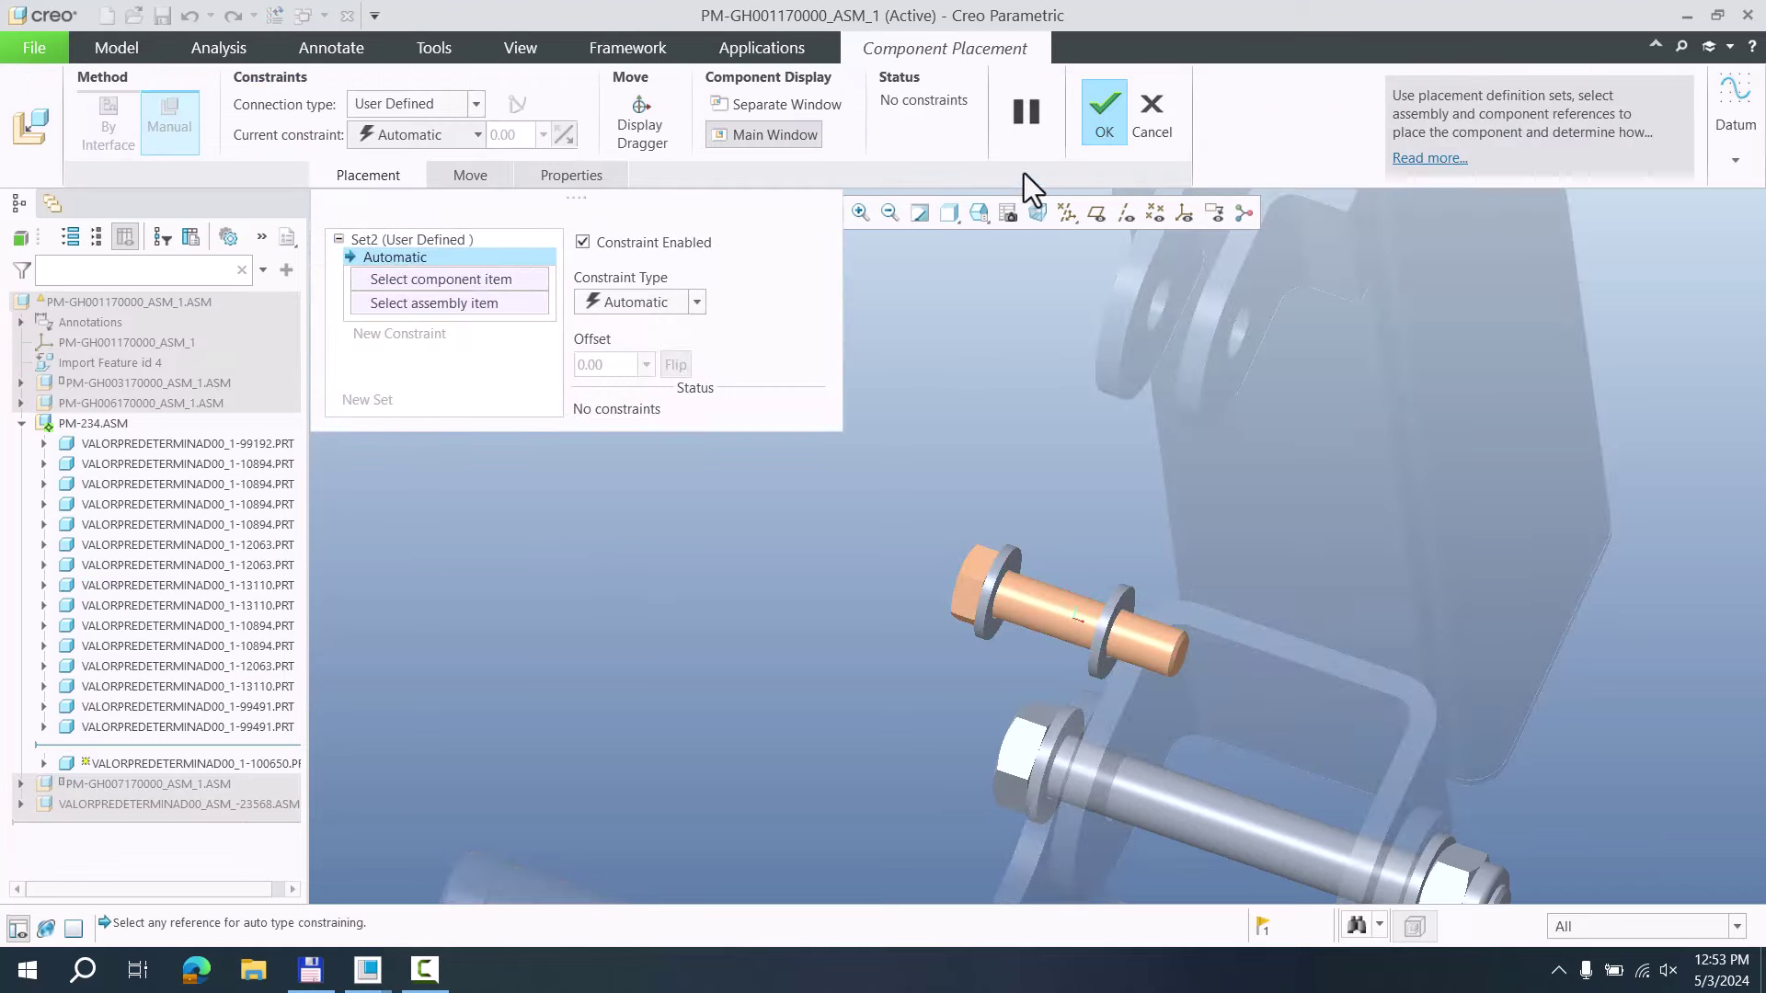
middle_click(1025, 281)
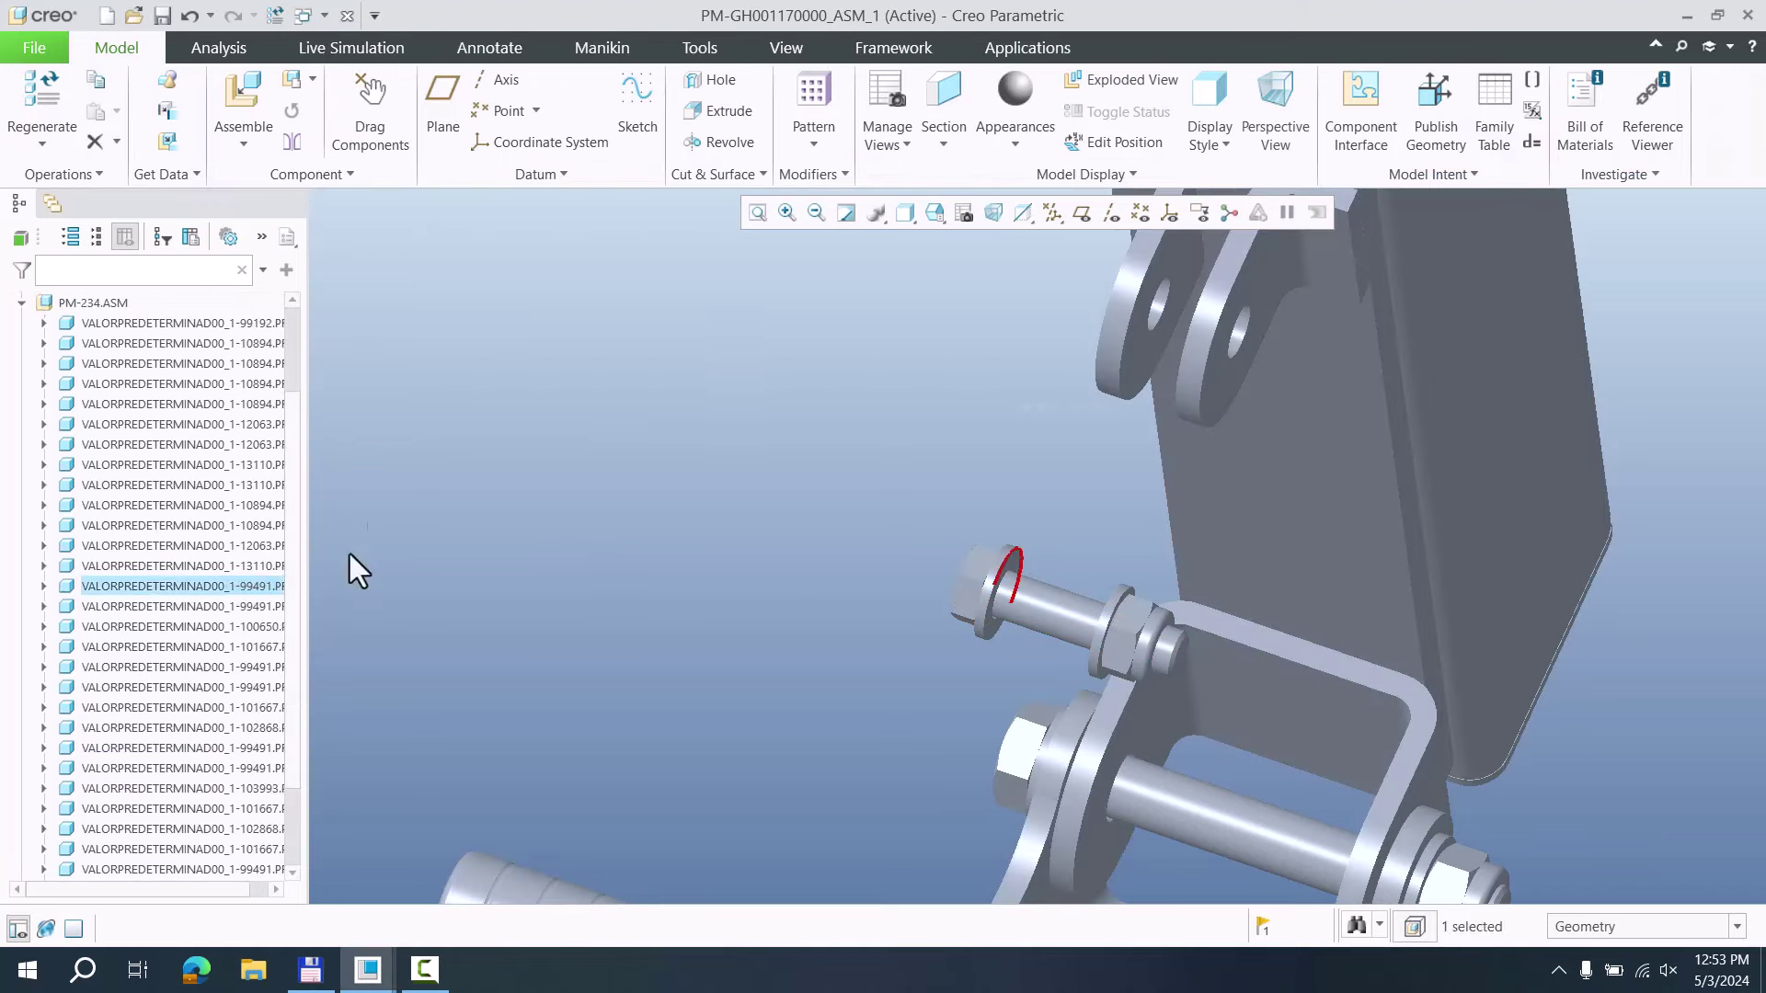
Redefine the washer beside the loose bolt's head, making its bore coincident with the hole in the boom's middle bracket
right_click(163, 589)
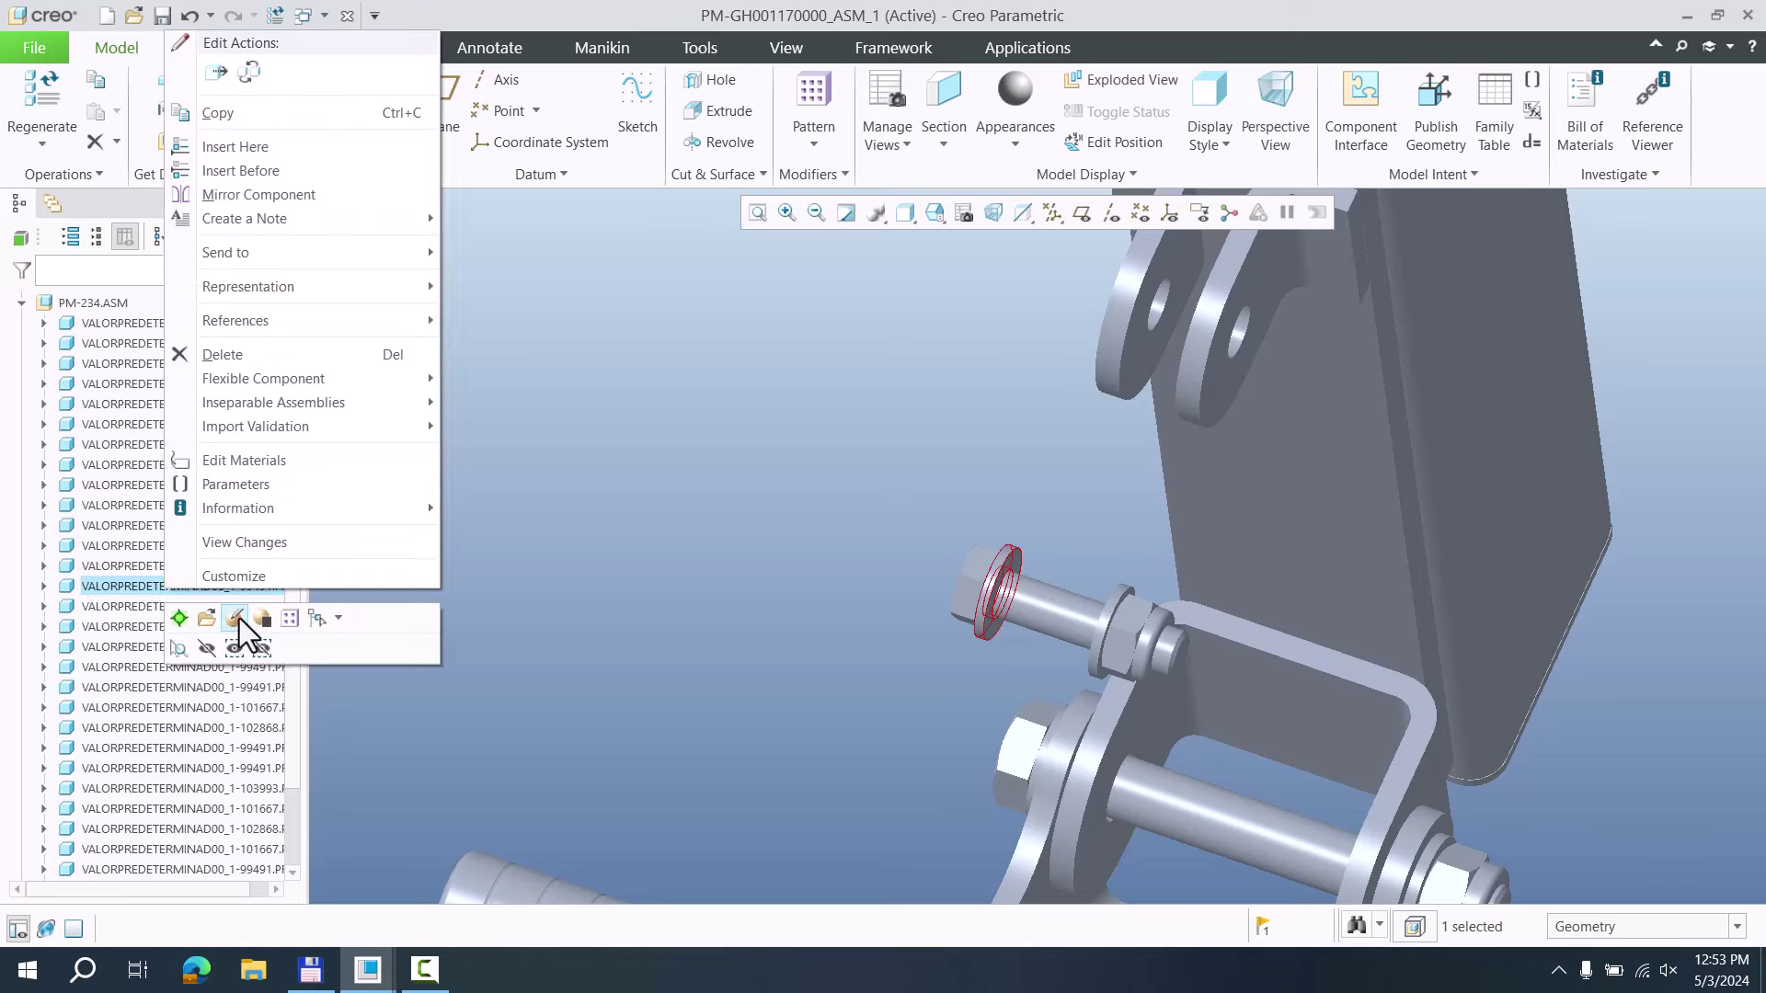
click(237, 618)
ctrl+alt+drag(775, 622, 988, 419)
scroll(1003, 404, up, 3)
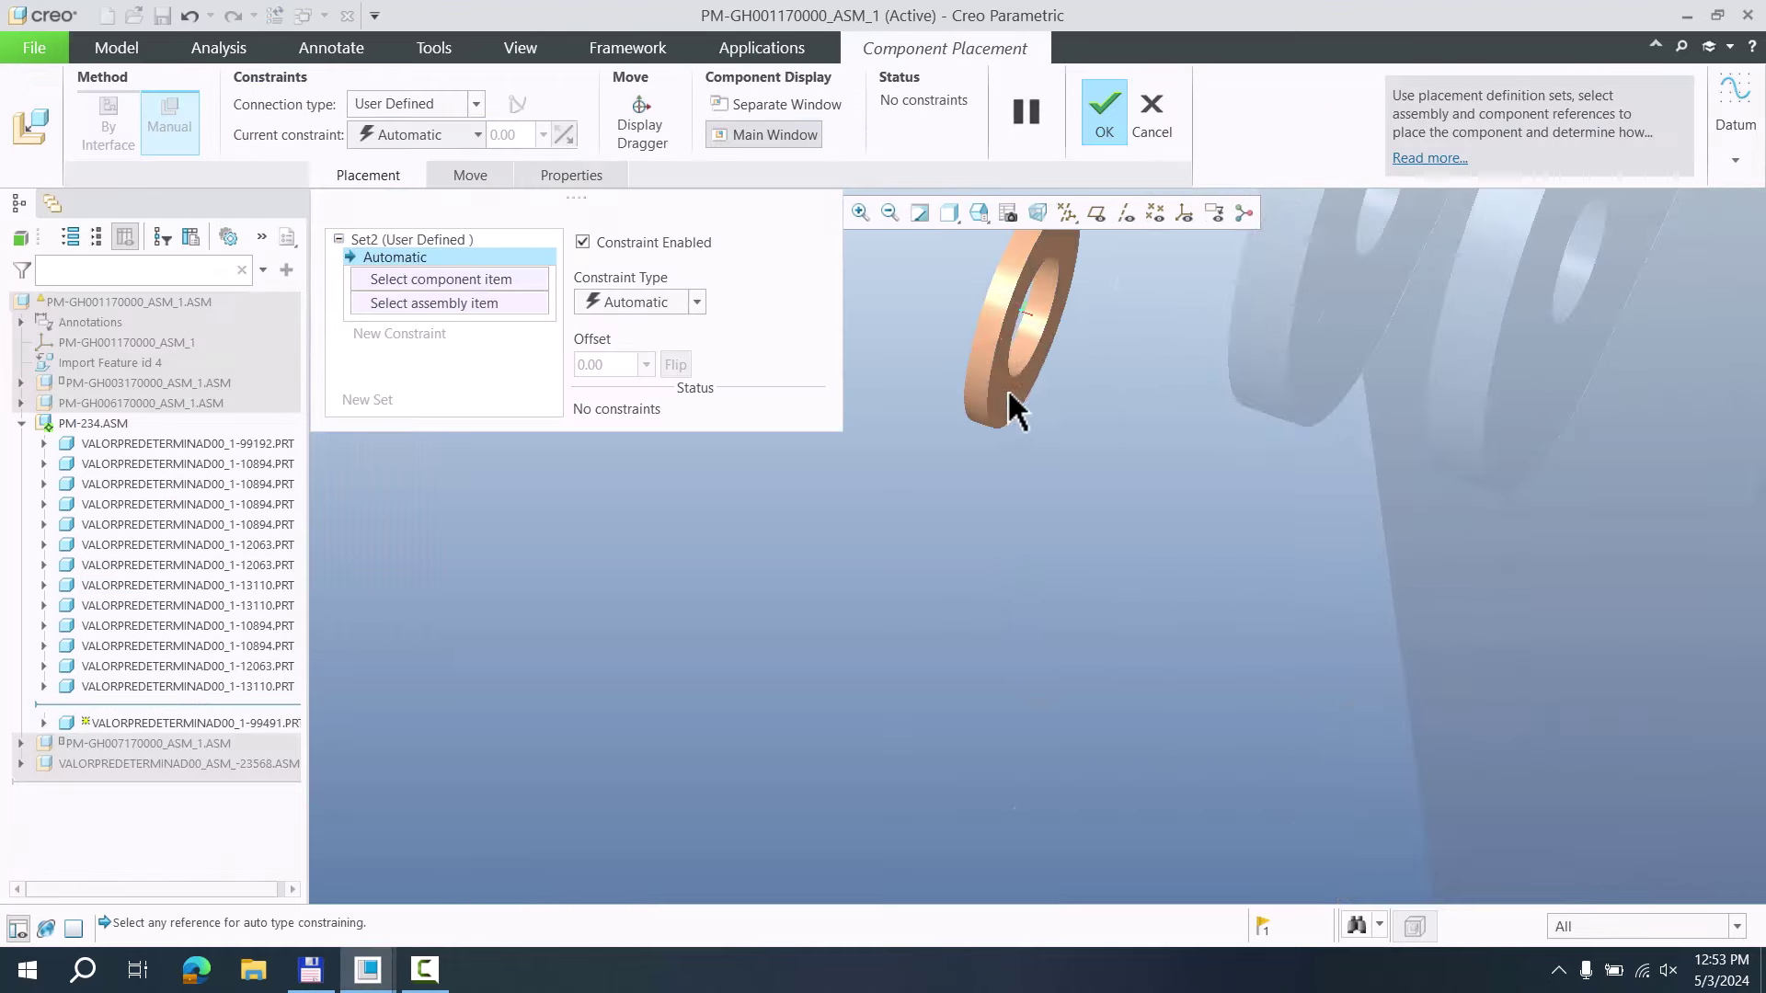
click(1018, 350)
click(1375, 212)
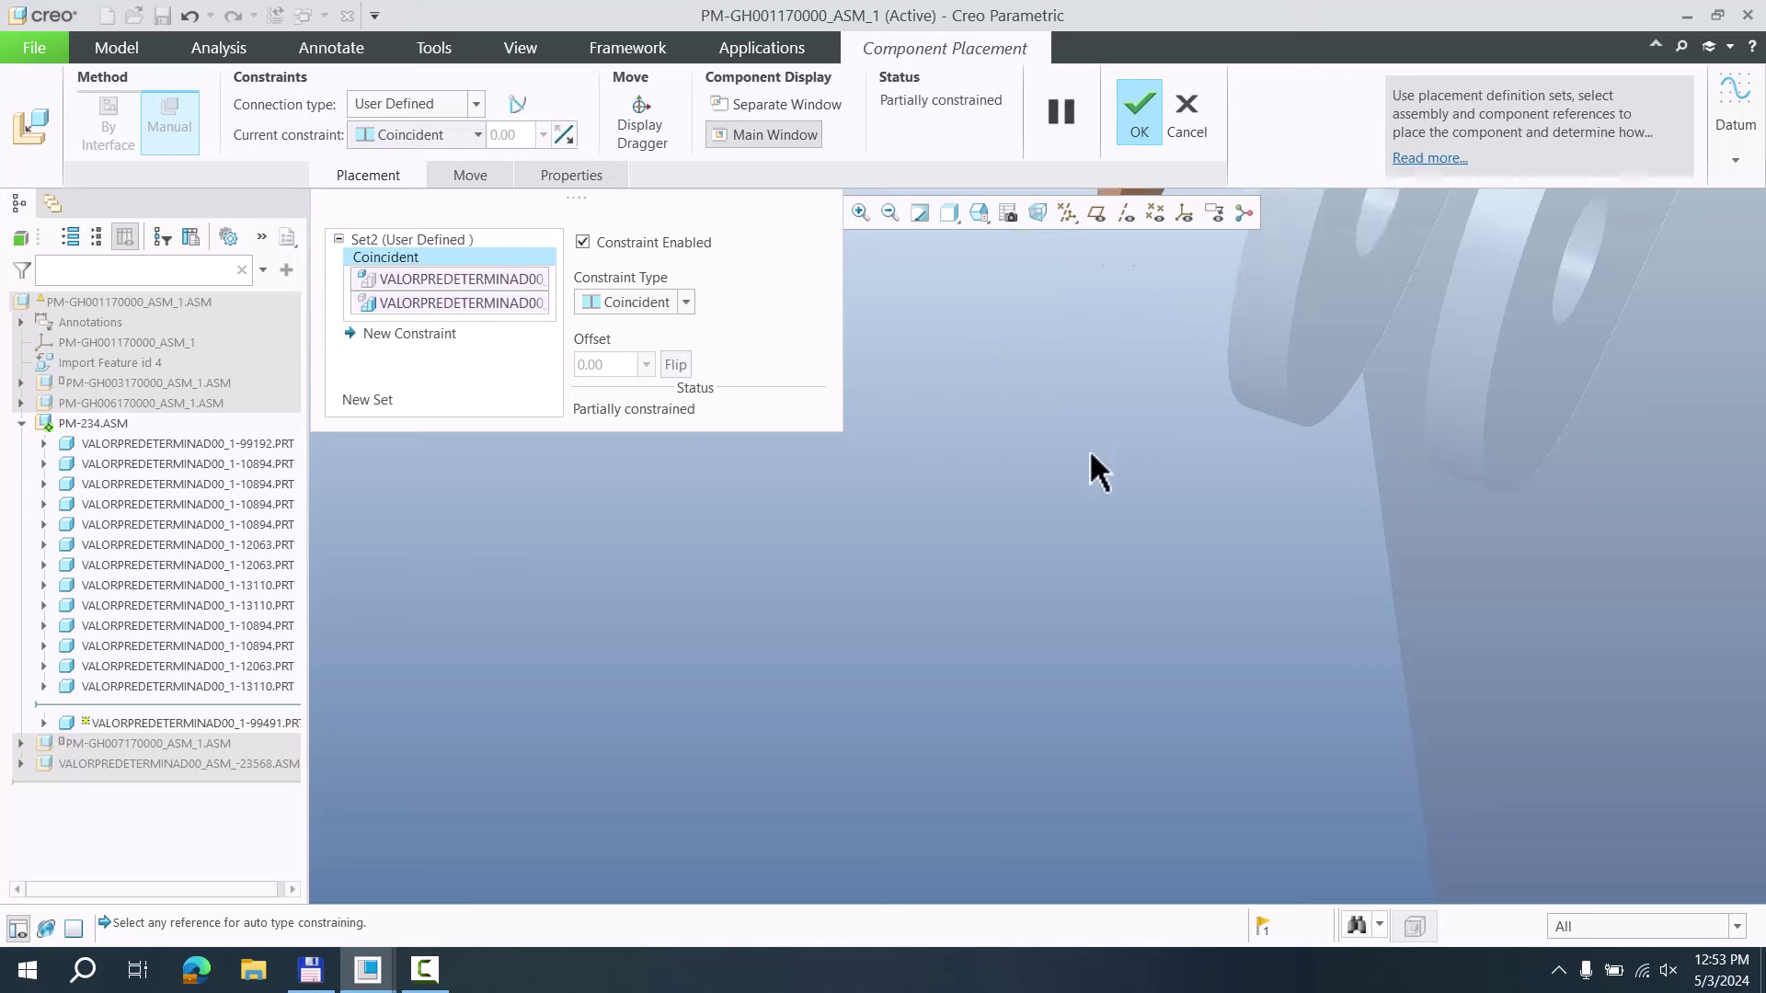
Make the washer's flat face coincident with the outer side face of the bracket's ear and accept the placement
scroll(1122, 432, down, 3)
scroll(1118, 395, up, 3)
click(1226, 463)
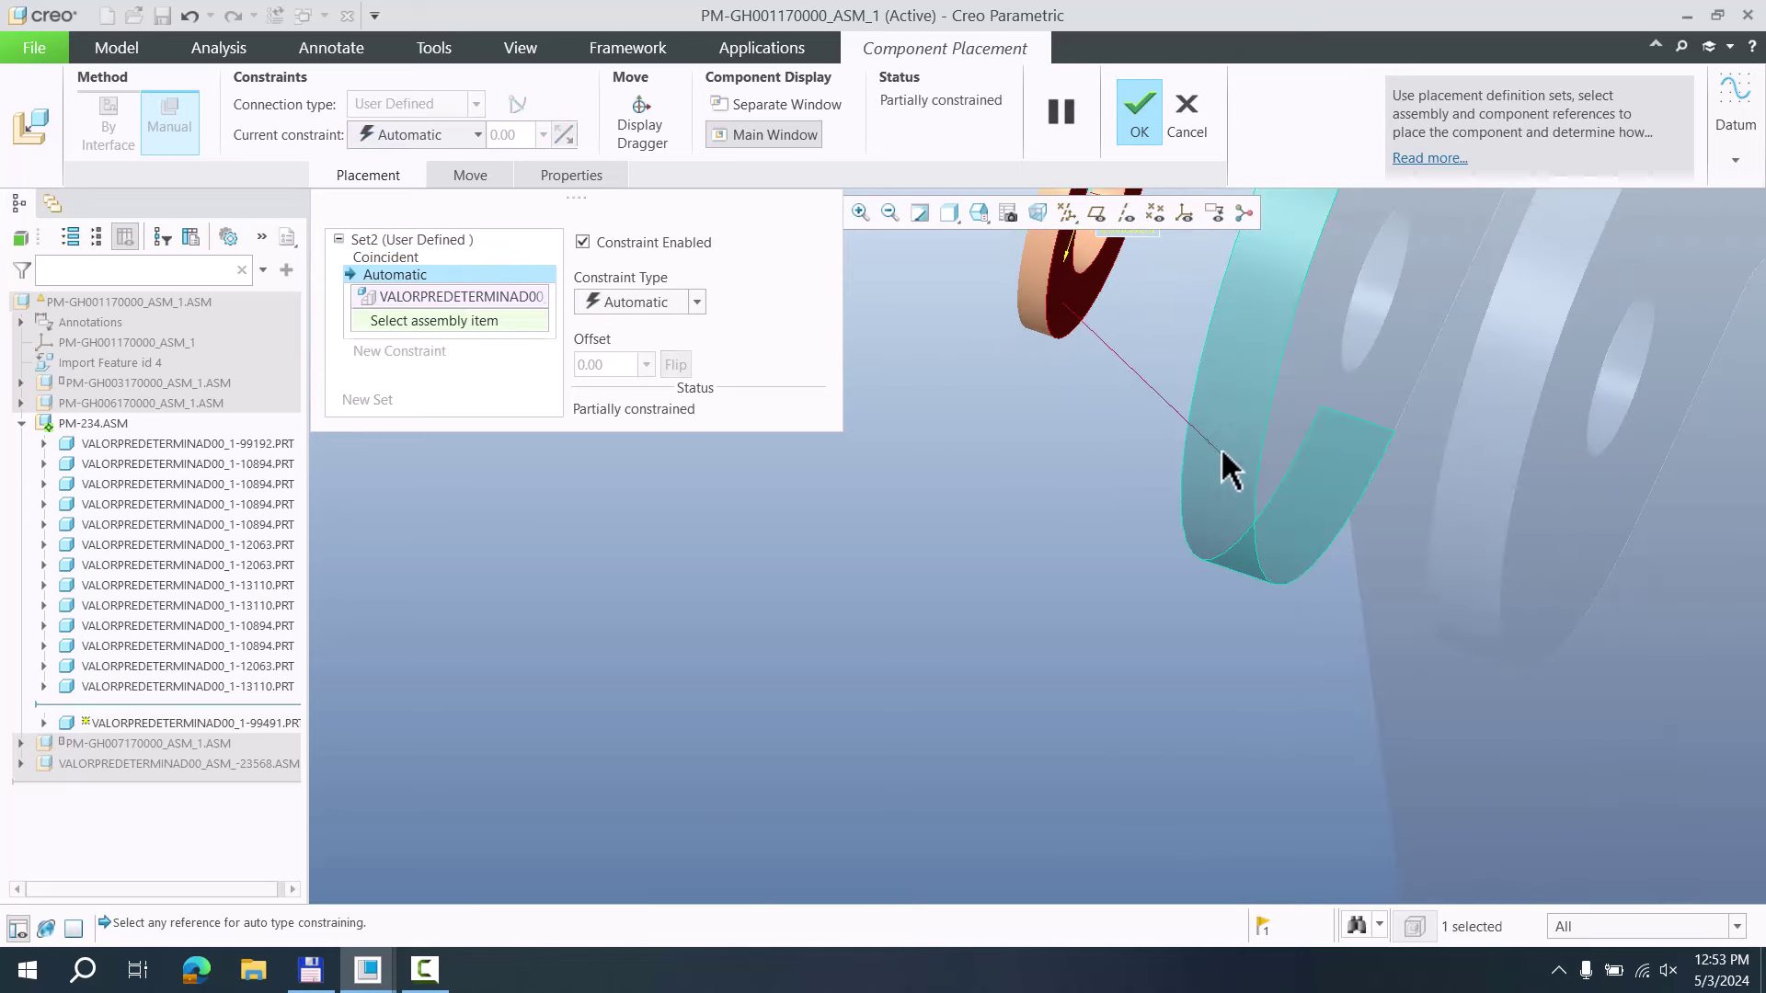
click(1217, 451)
scroll(1115, 497, down, 3)
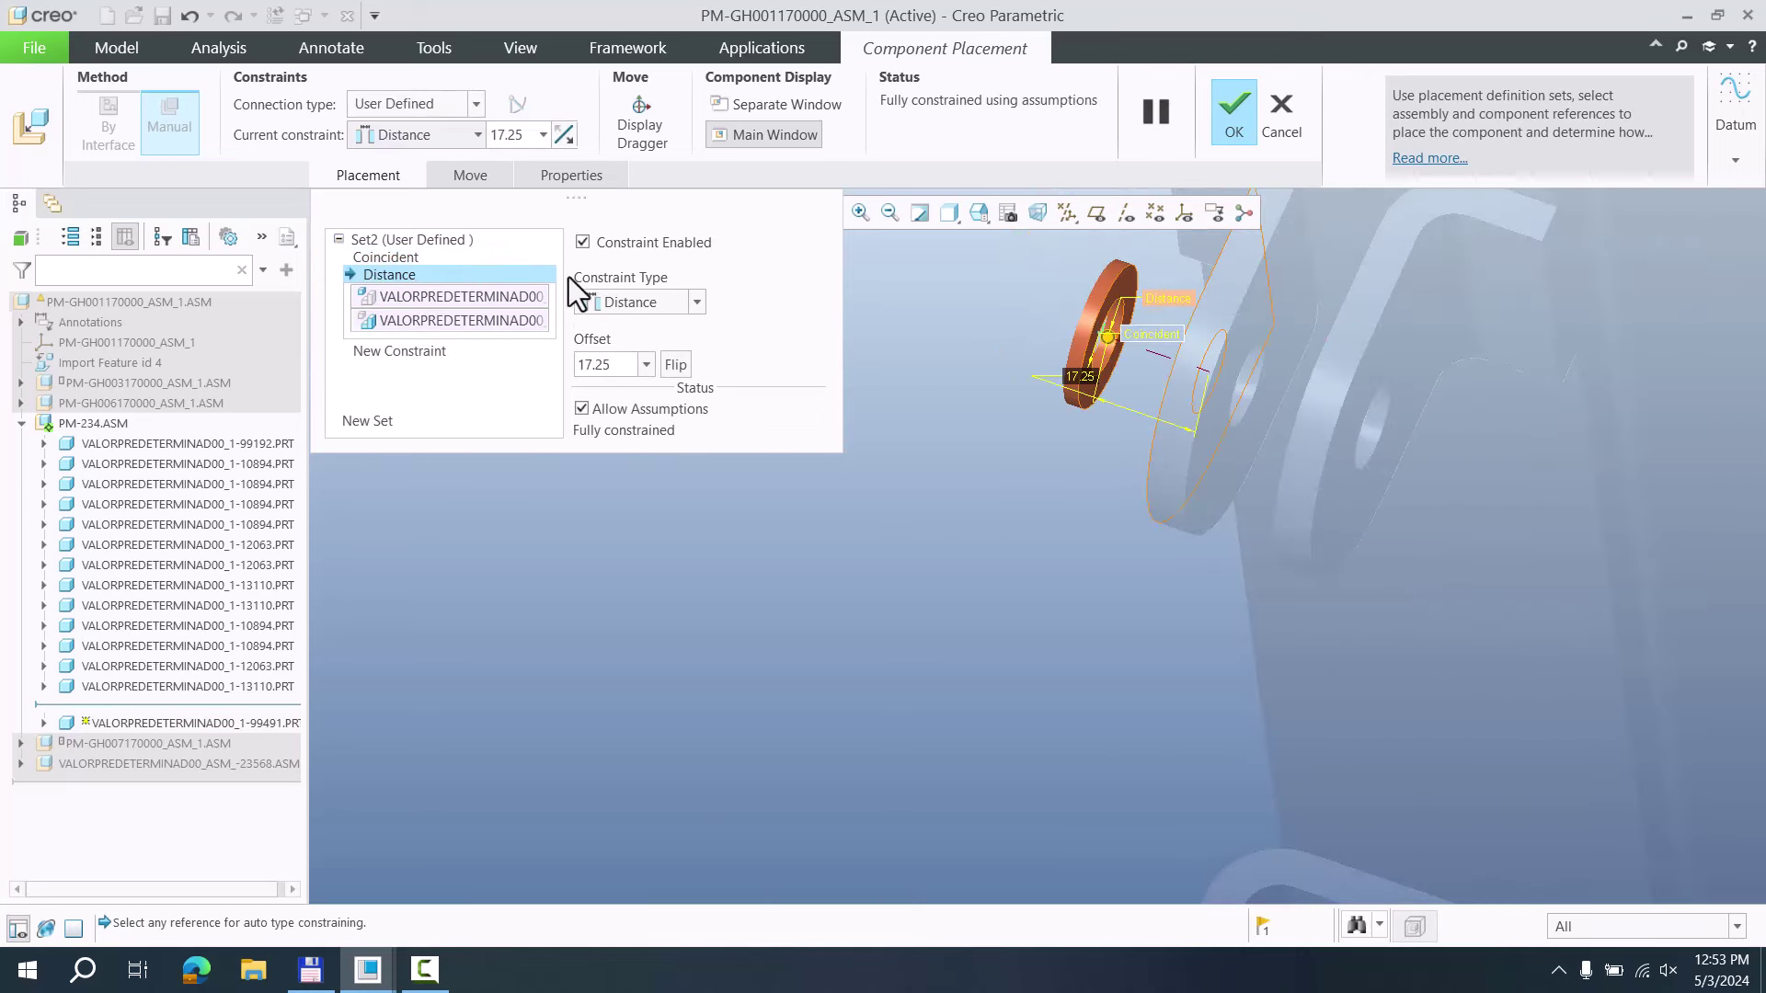
click(626, 301)
click(627, 387)
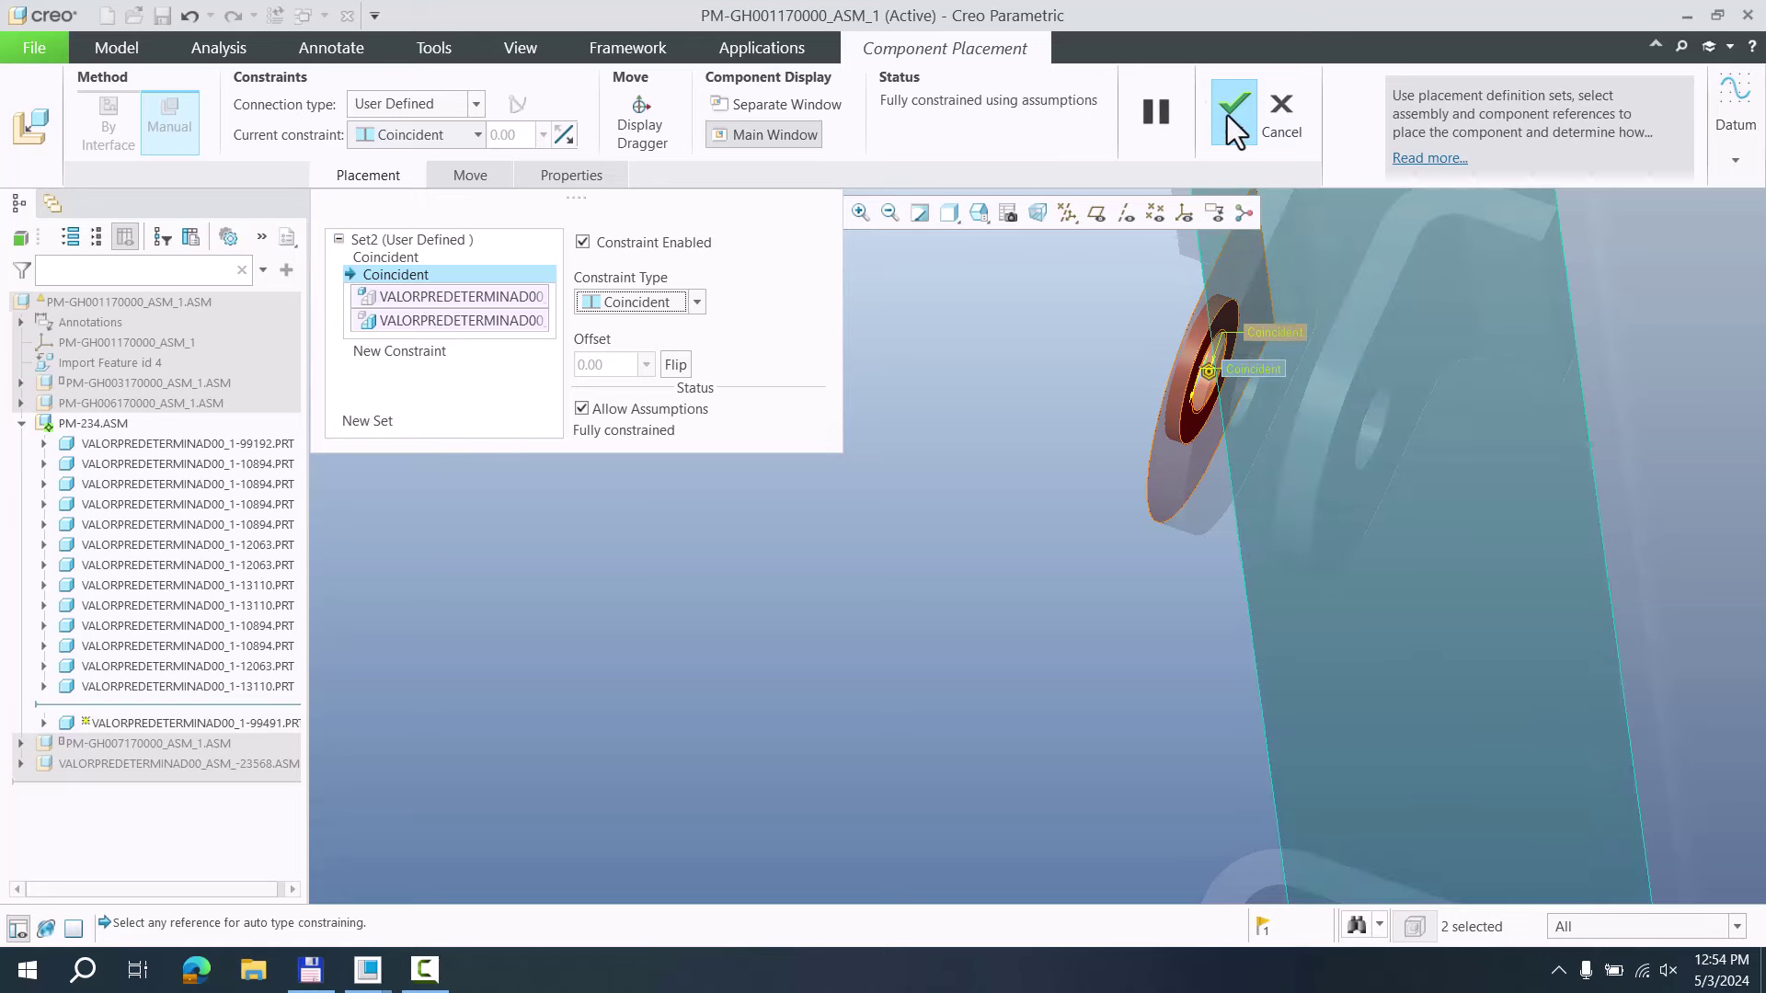
click(1231, 114)
Redefine the washer beside the loose bolt's nut, making its bore coincident with the hole in the bracket's other ear
mouse_move(962, 388)
middle_down()
mouse_move(956, 588)
mouse_move(1001, 611)
middle_up()
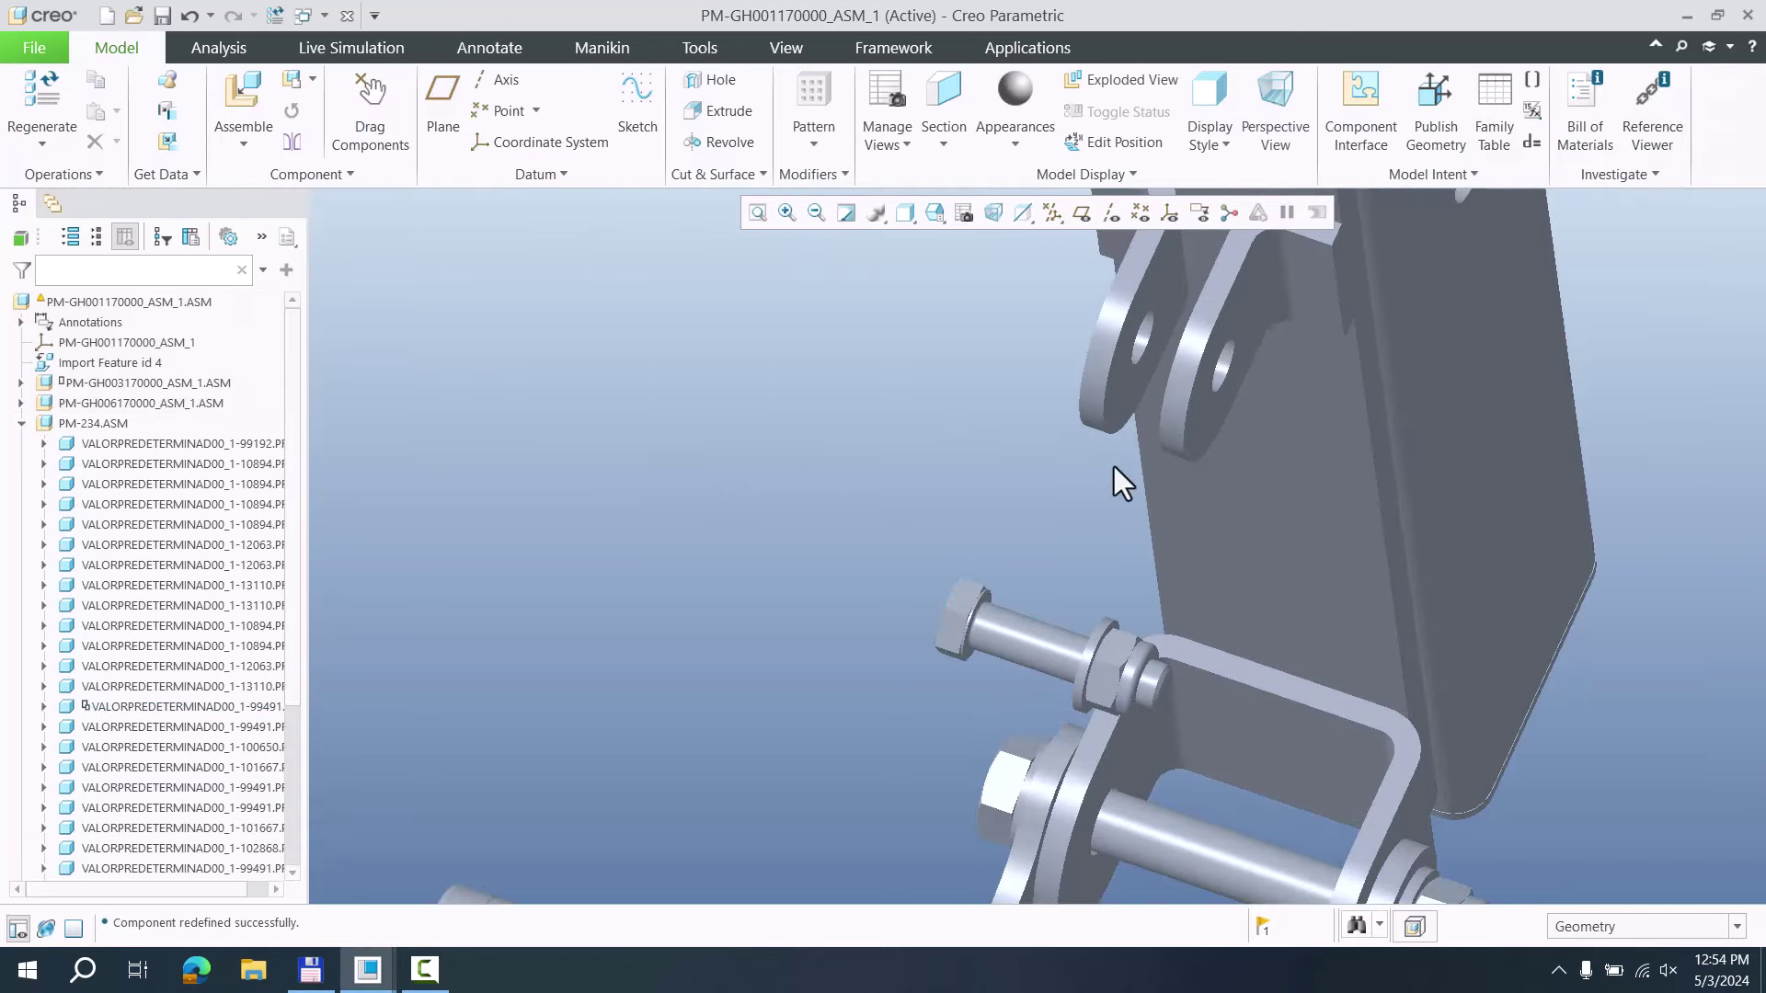
mouse_move(1113, 466)
middle_down()
mouse_move(1173, 477)
mouse_move(977, 461)
mouse_move(1056, 473)
mouse_move(1058, 491)
middle_up()
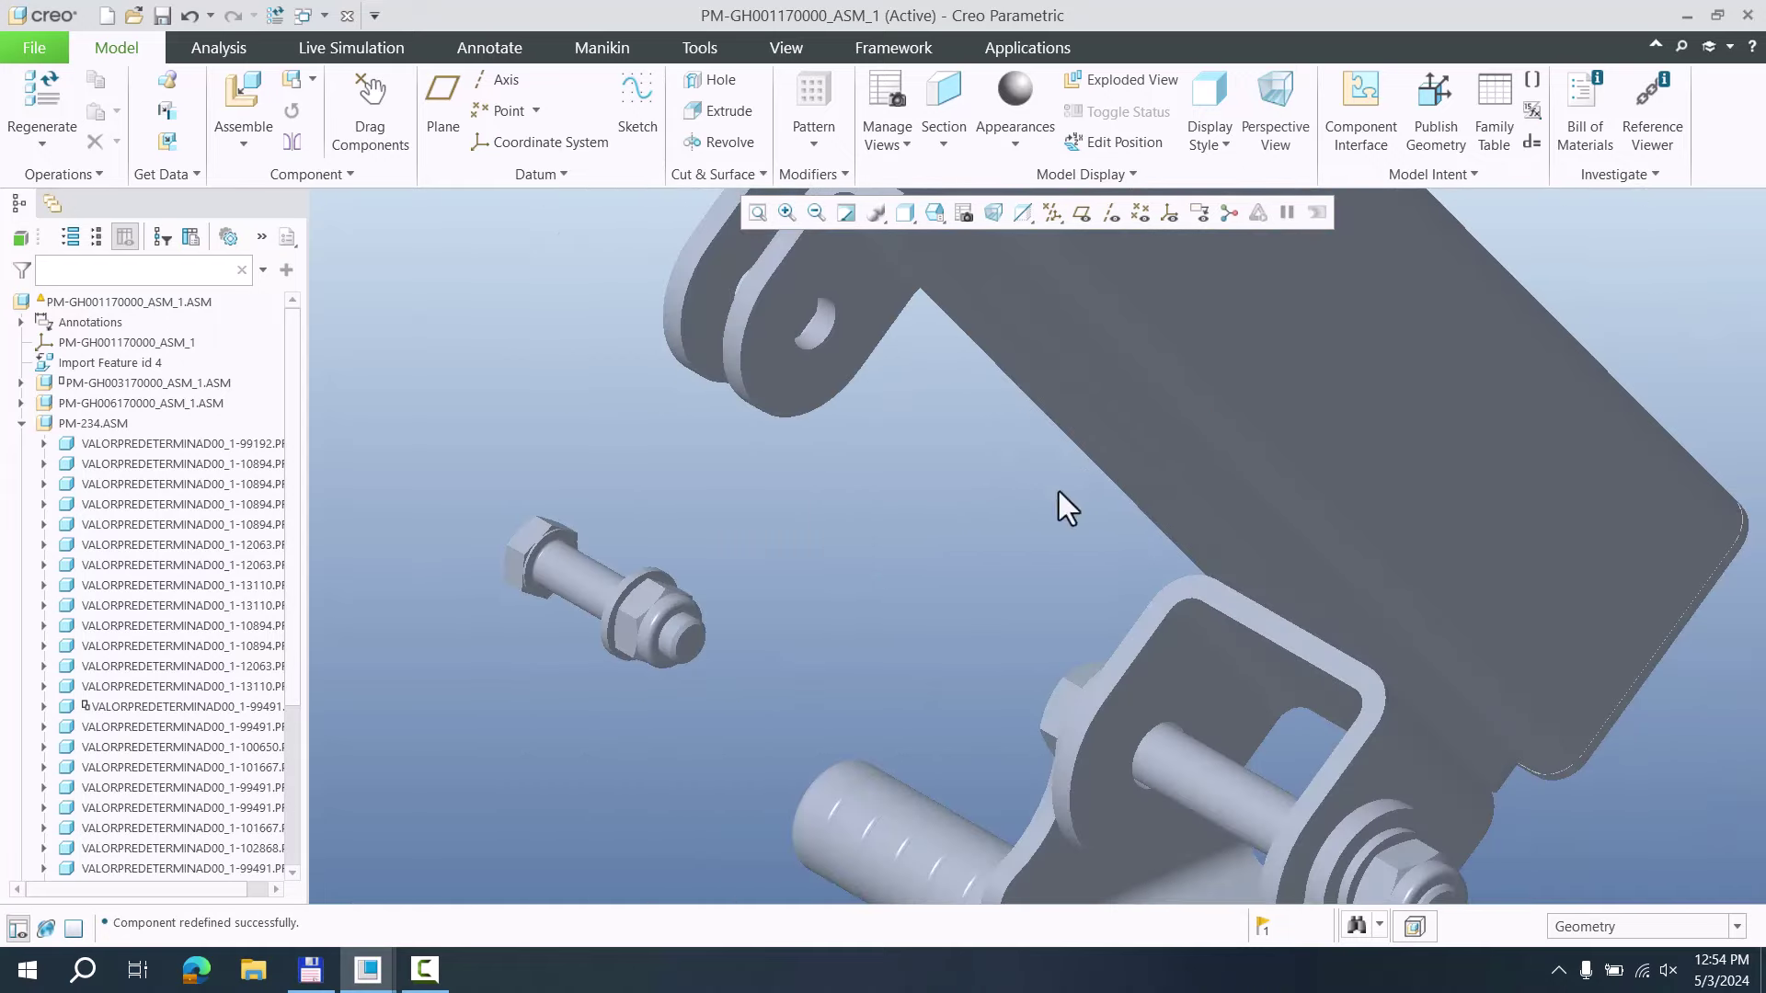
scroll(576, 601, up, 3)
click(727, 595)
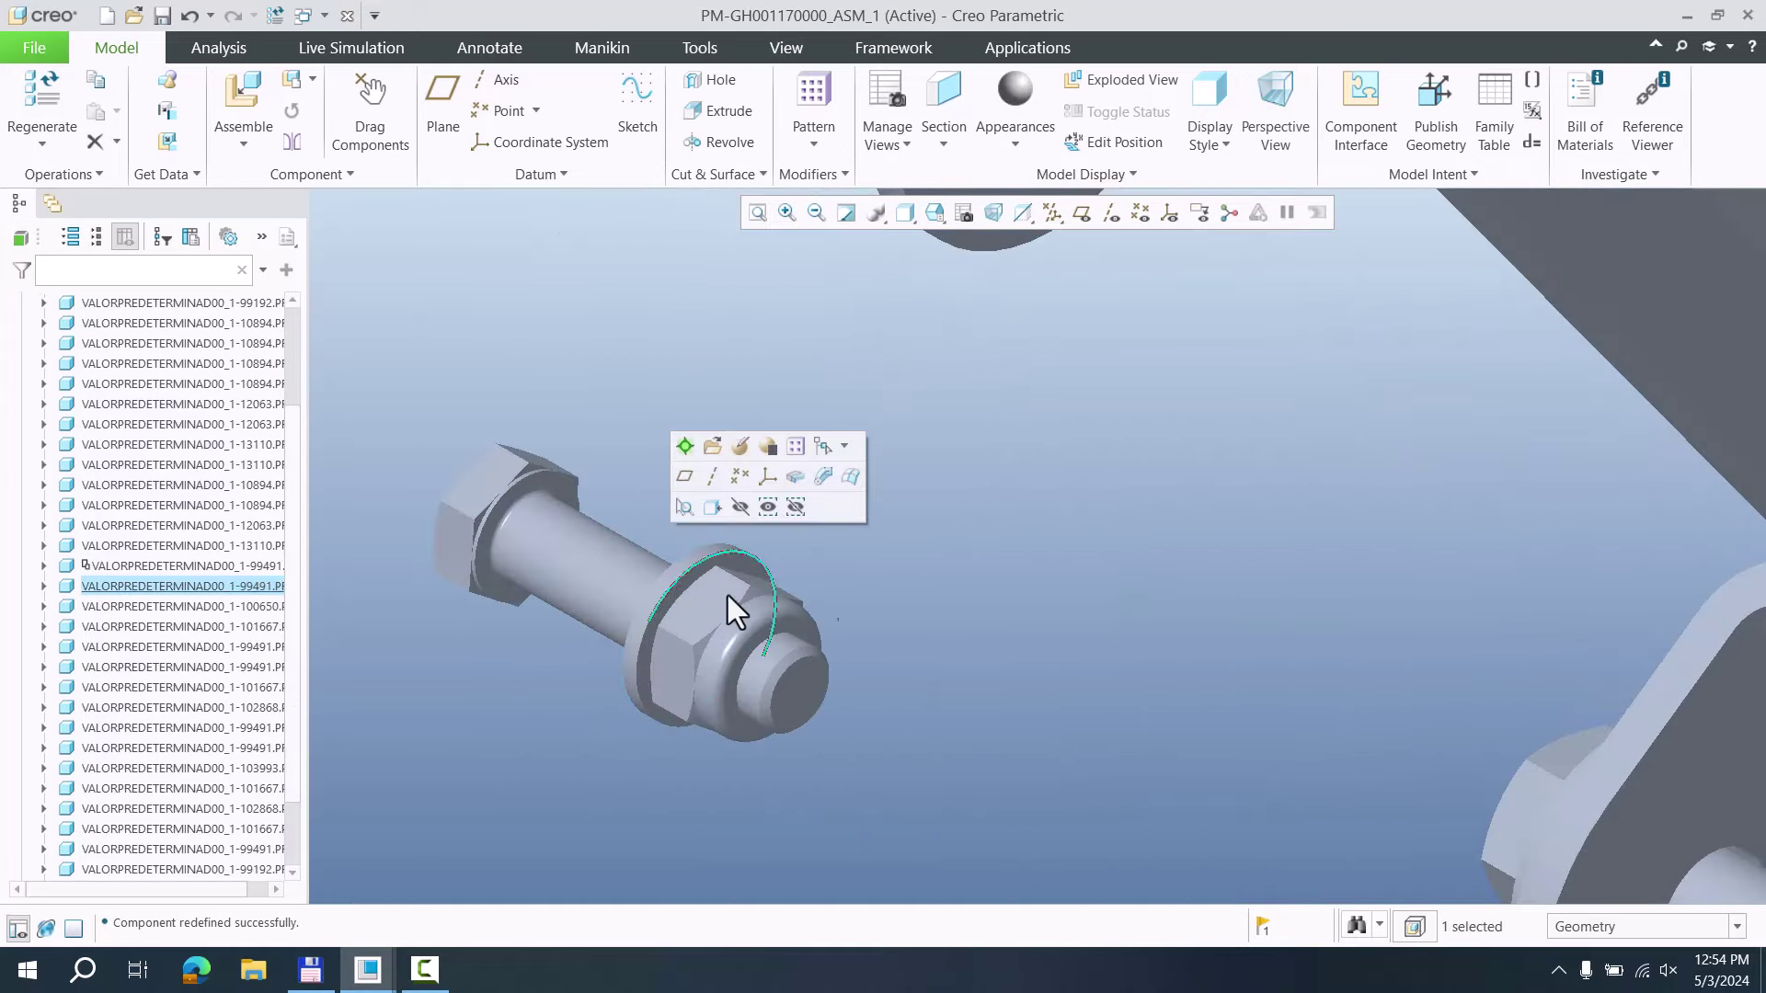
scroll(1030, 574, down, 3)
right_click(156, 593)
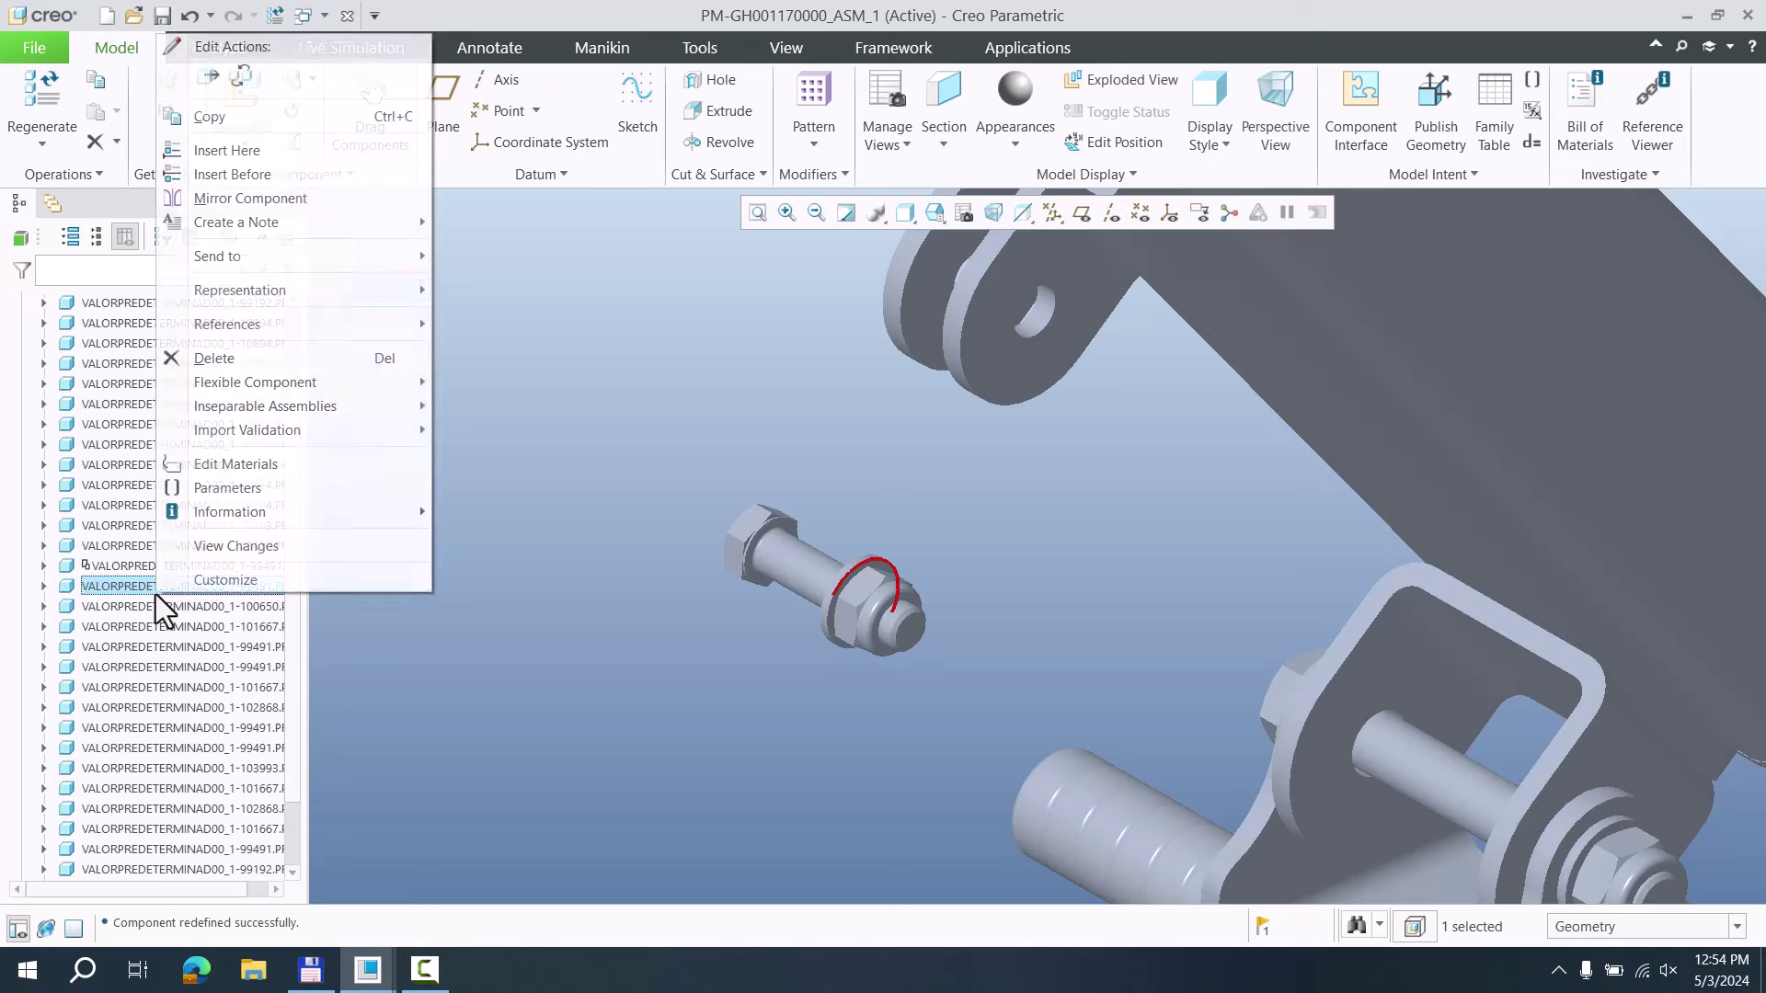
click(228, 622)
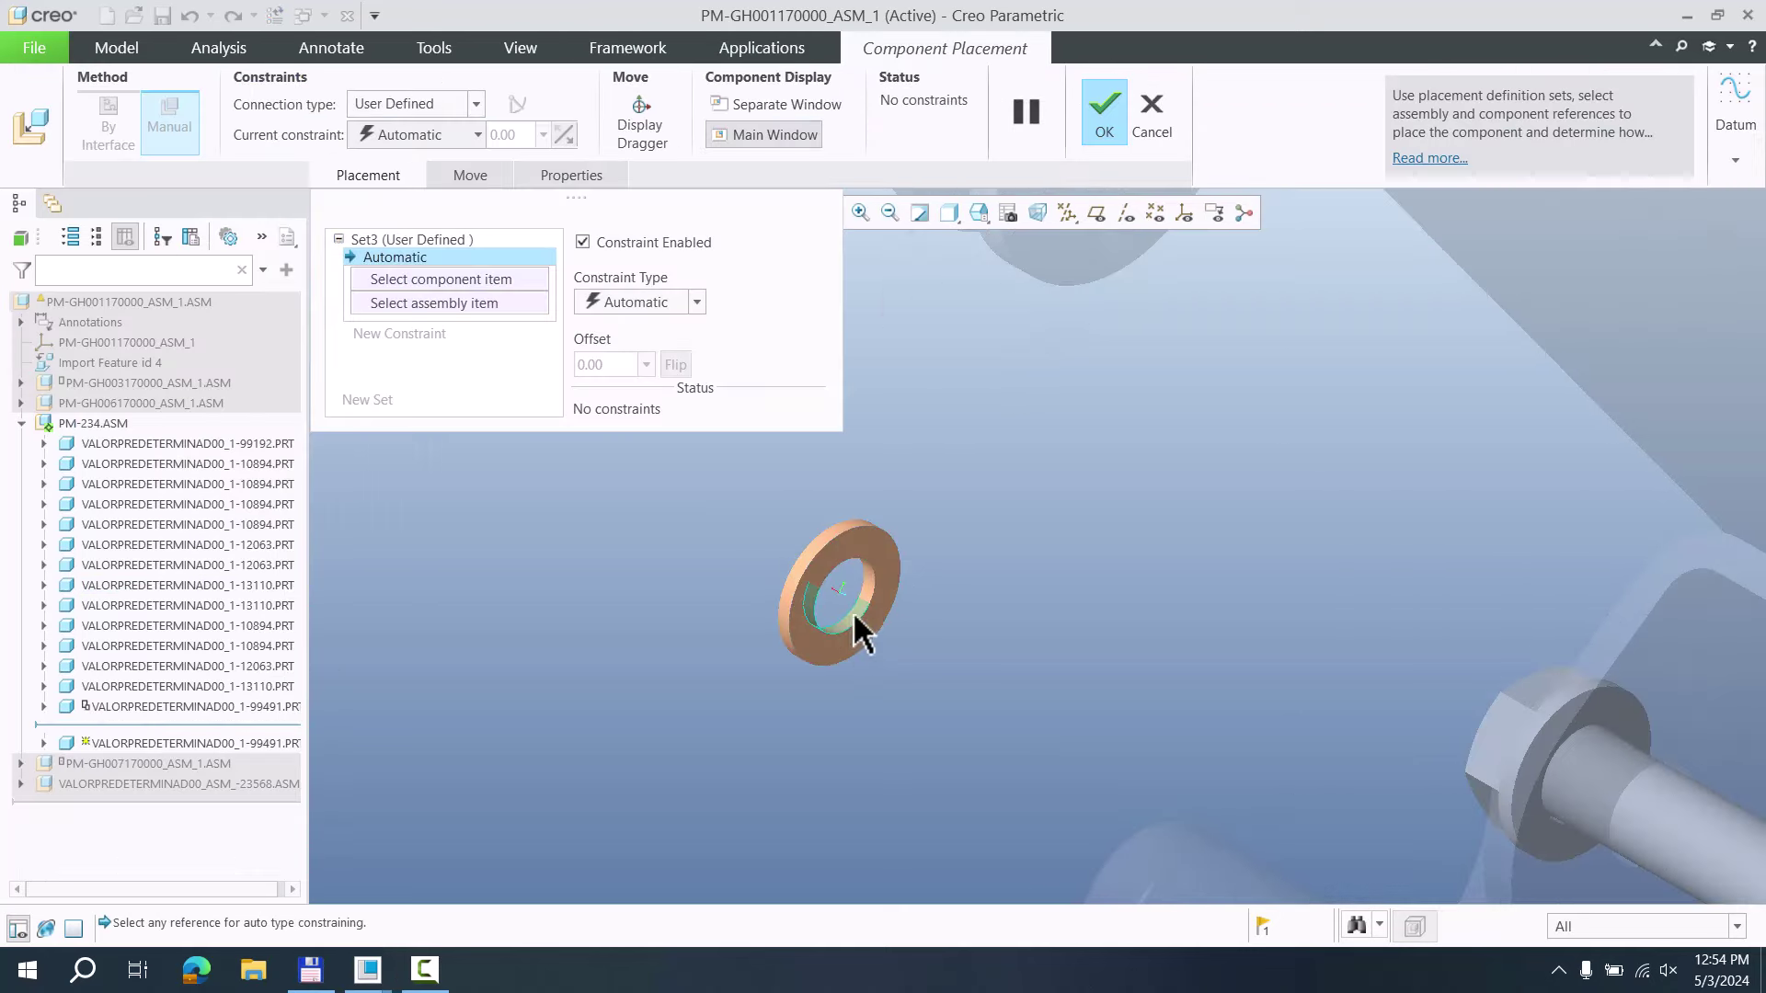
click(852, 610)
scroll(1030, 551, down, 2)
scroll(1025, 432, up, 2)
click(1052, 391)
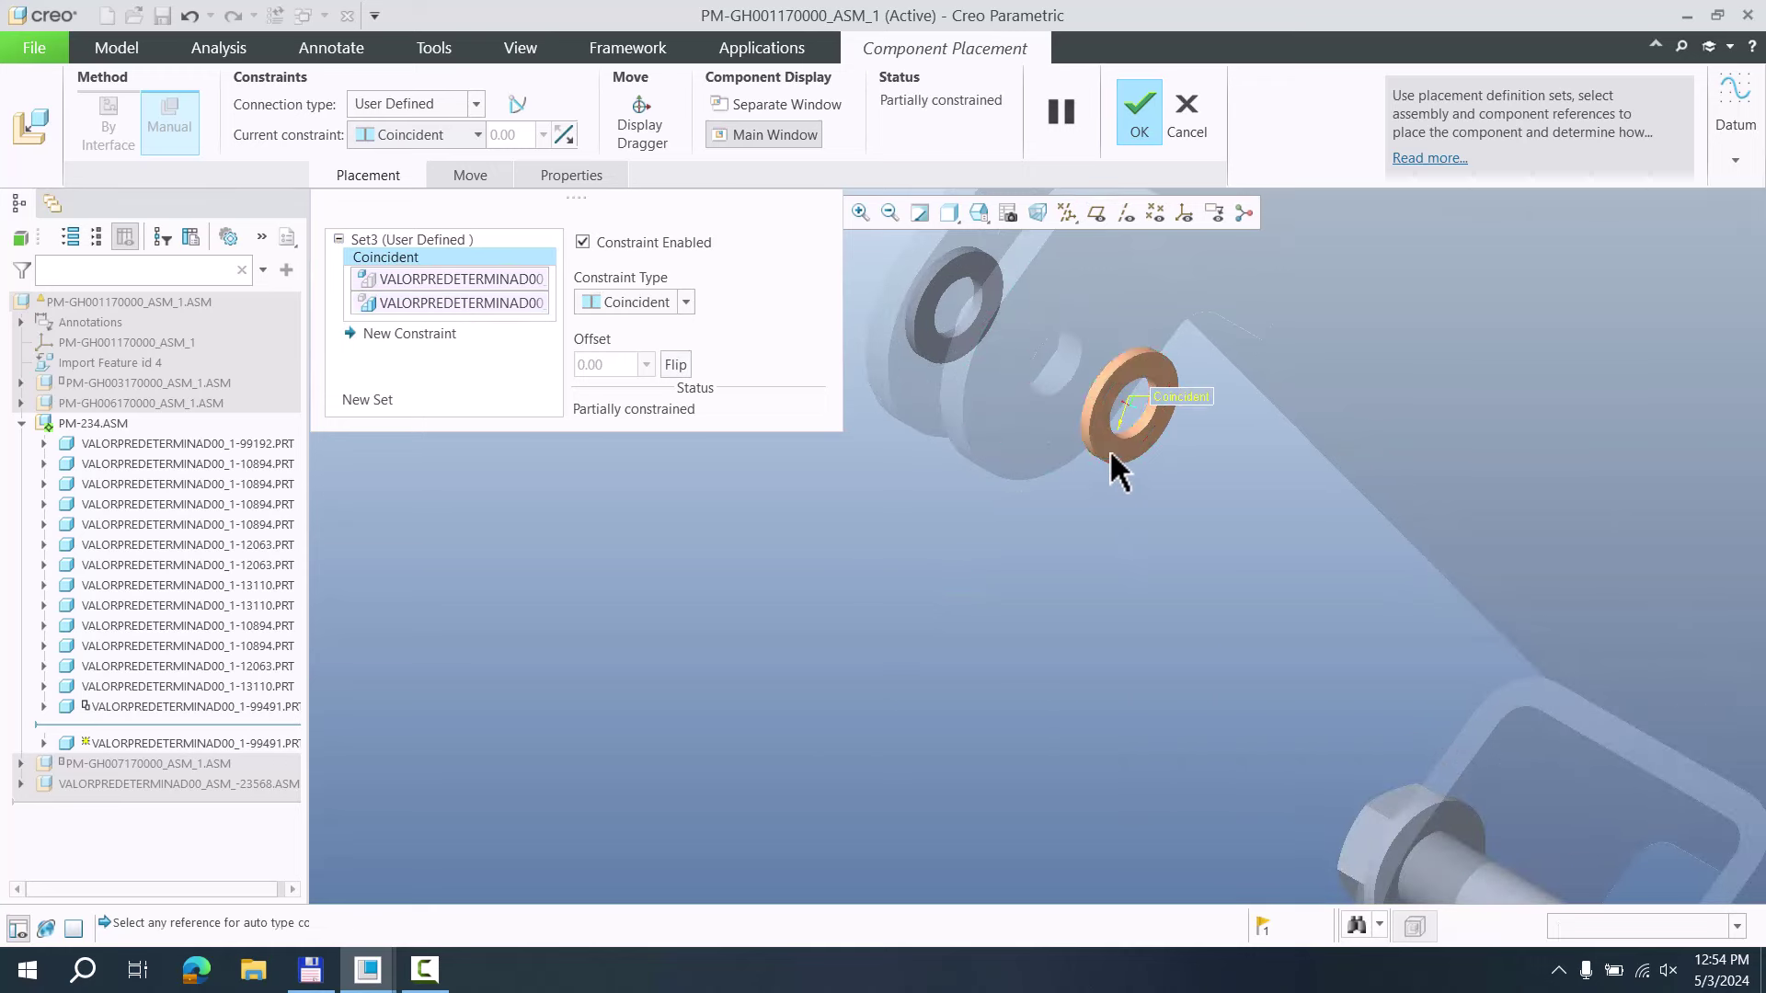
Make the second washer's flat face coincident with the outer side face of its bracket ear and accept the placement
click(1109, 449)
click(1022, 439)
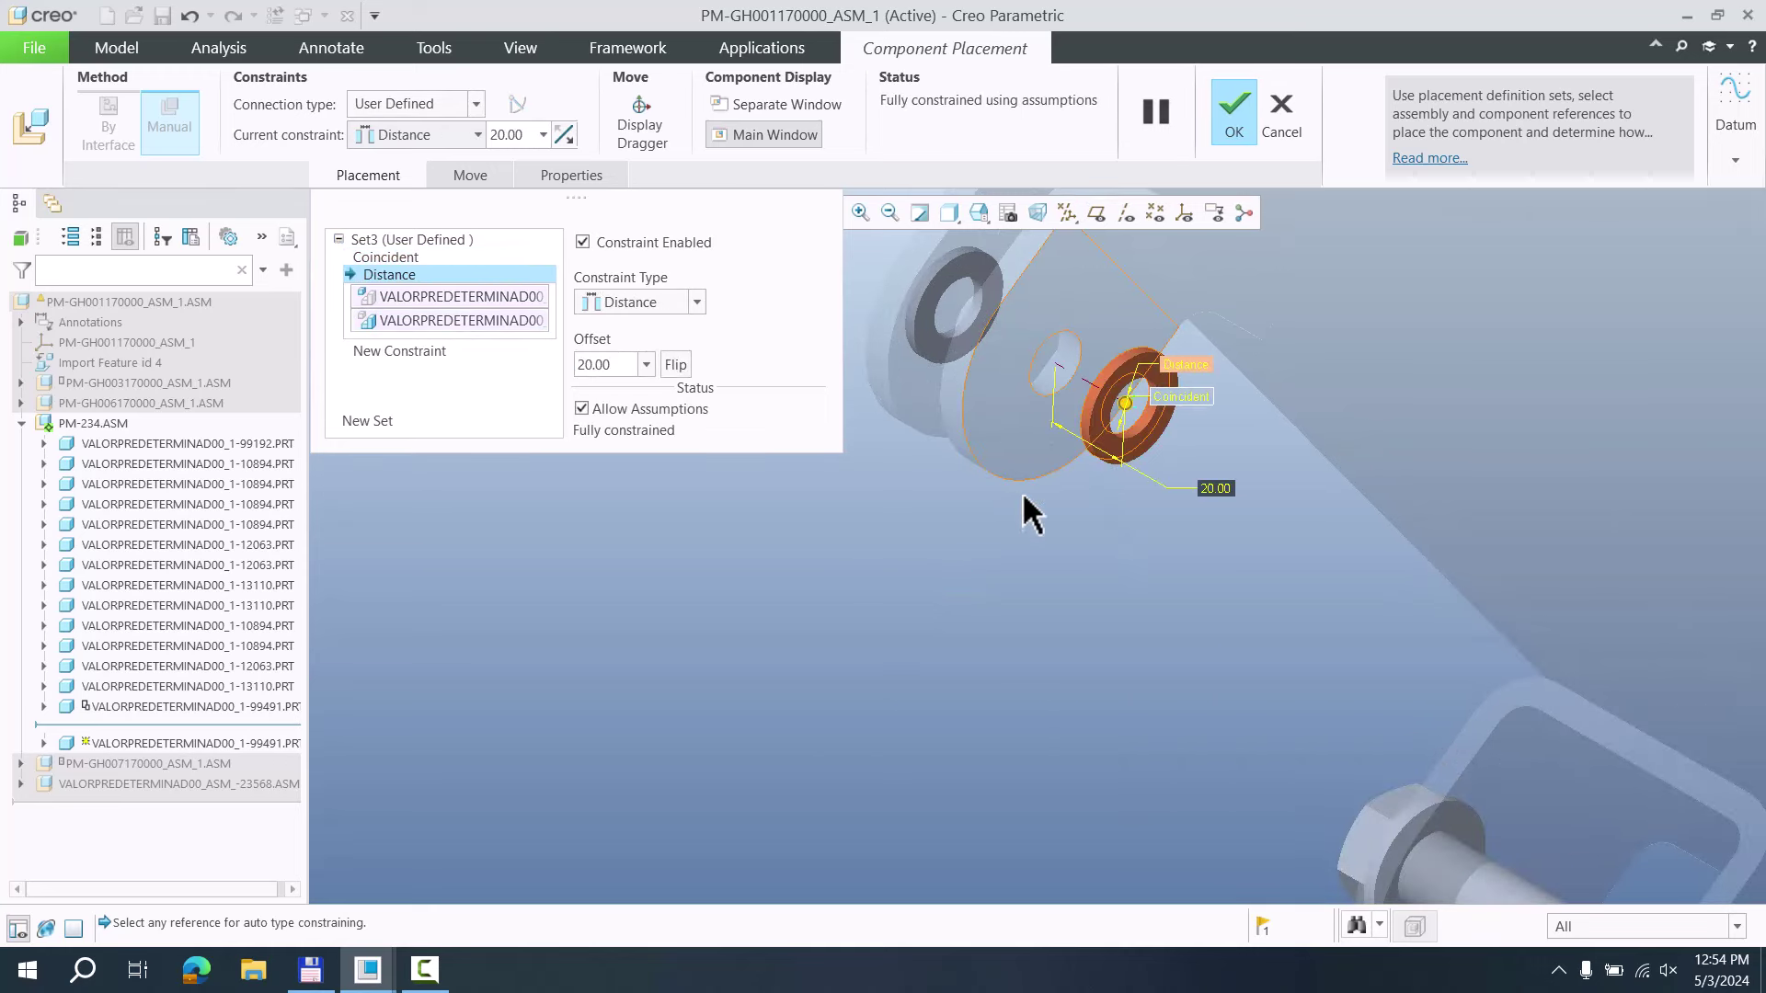
click(639, 303)
click(633, 379)
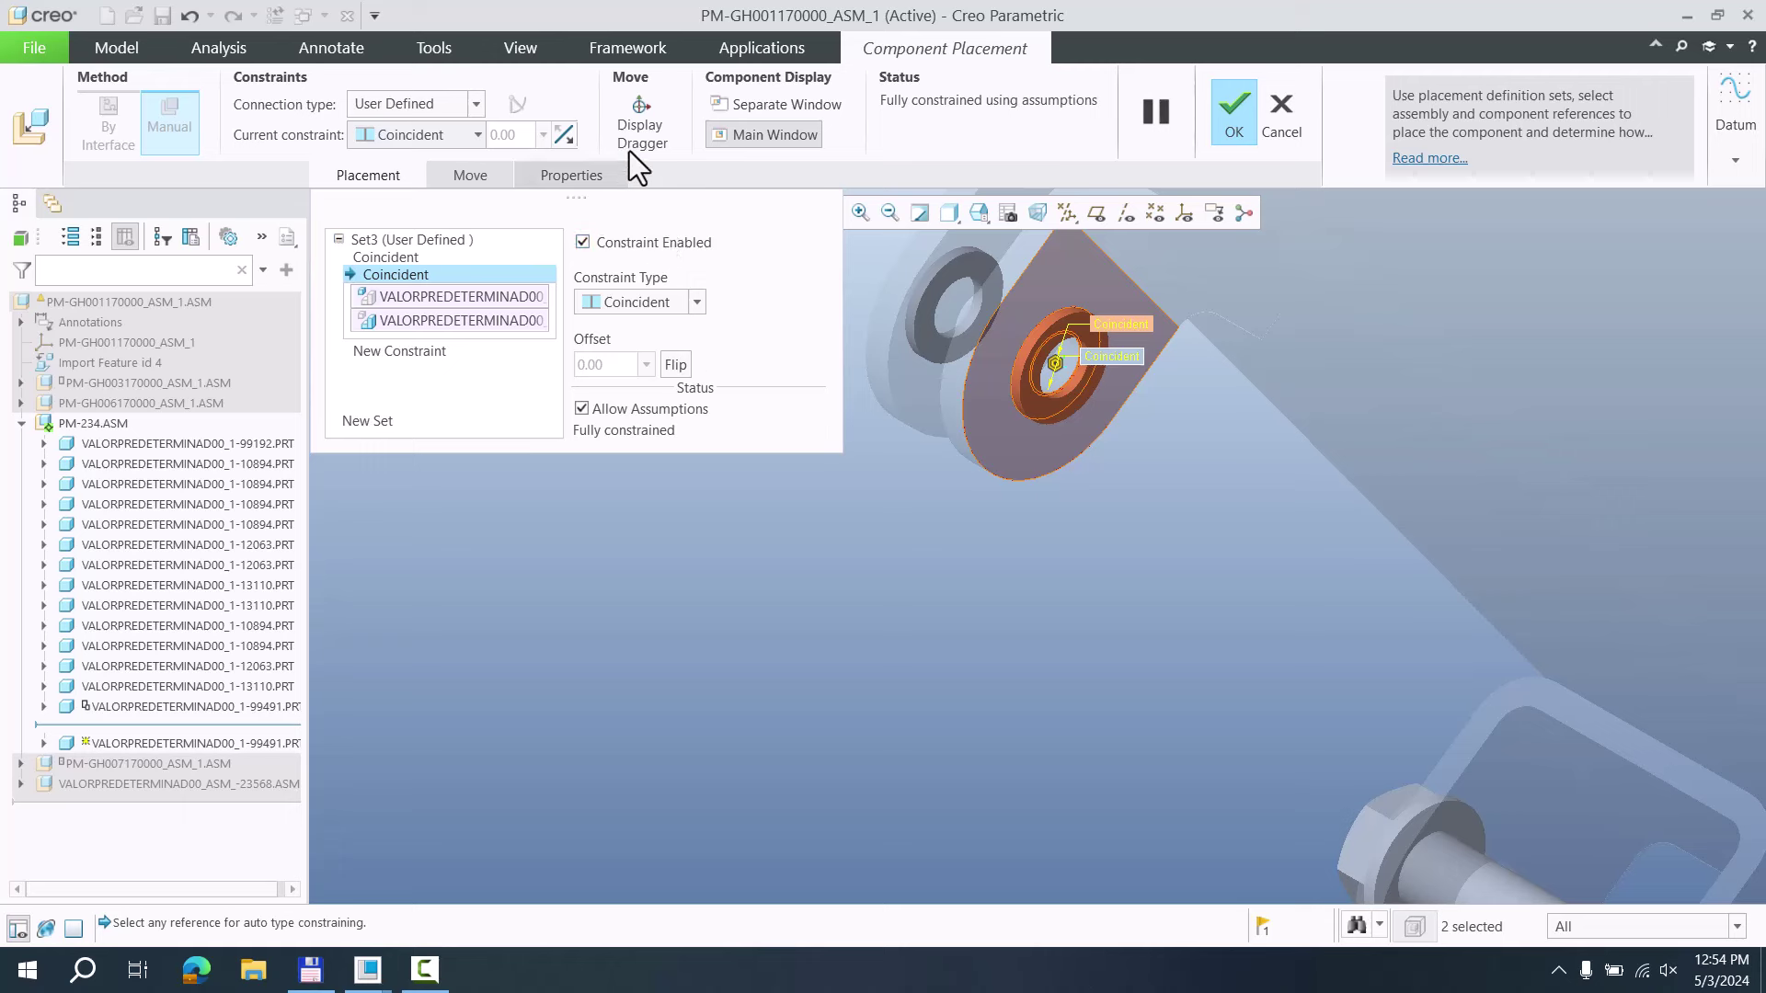
click(1242, 147)
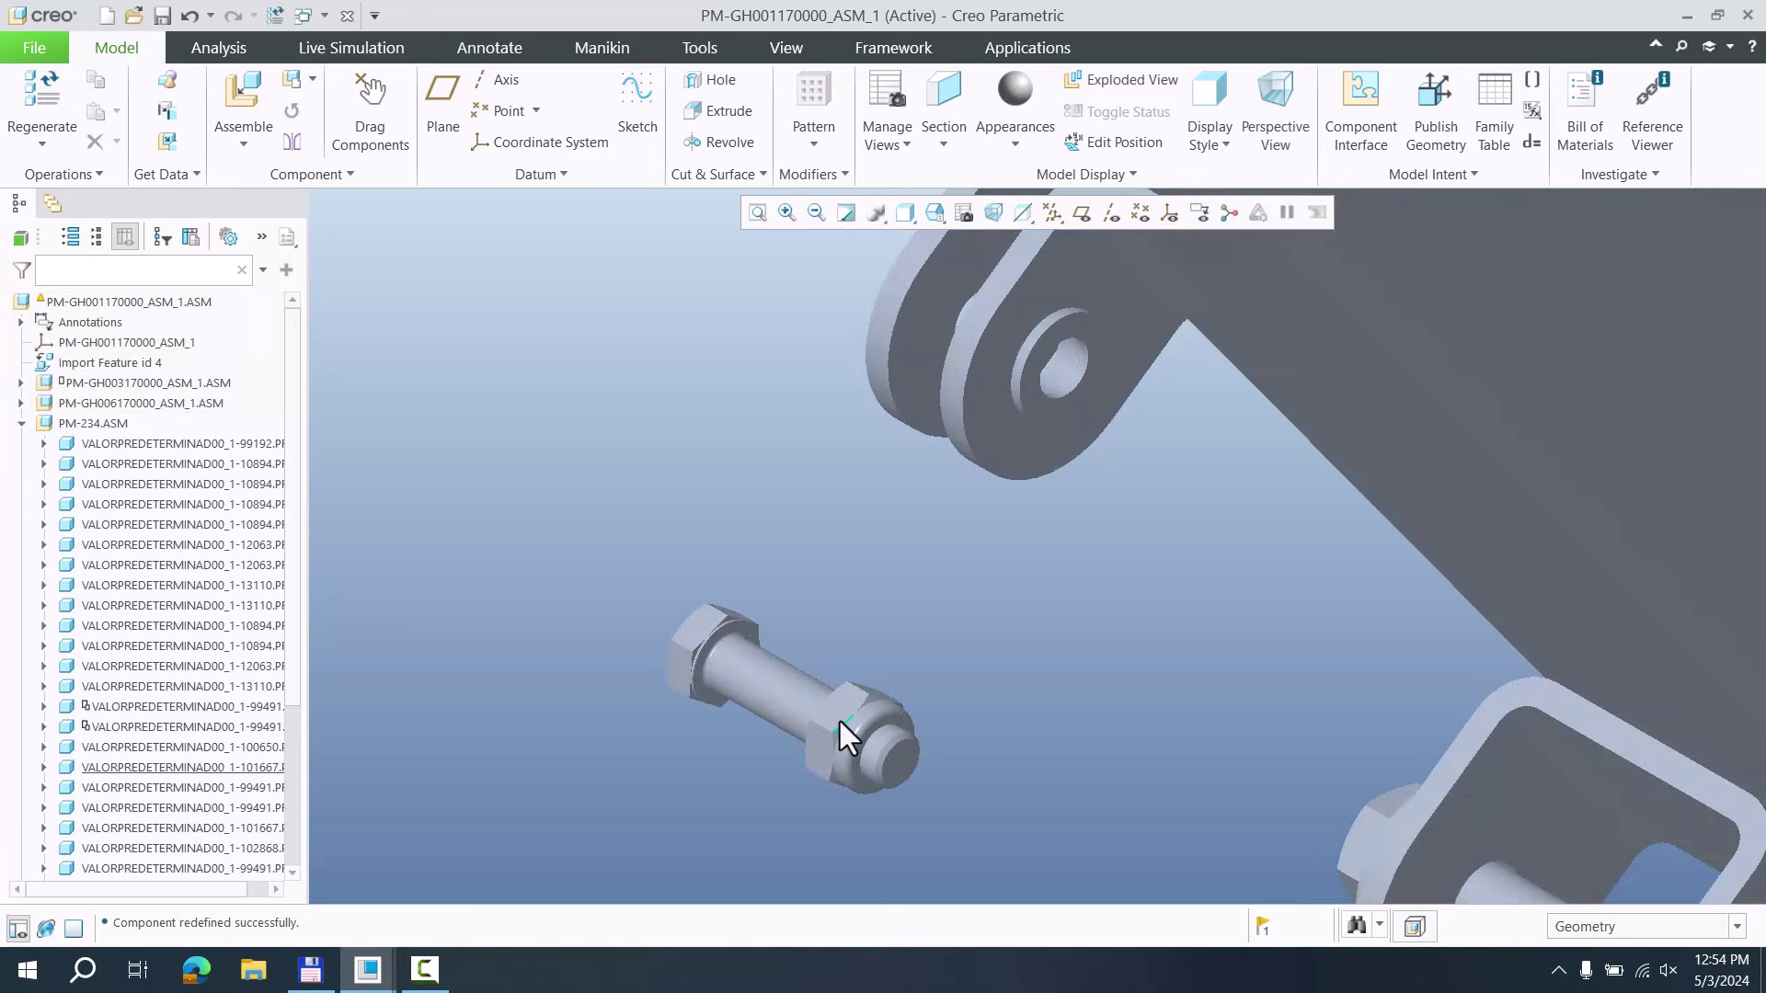
Redefine the loose hex bolt, making its cylindrical shank coincident with the hole in the boom's middle bracket
click(775, 714)
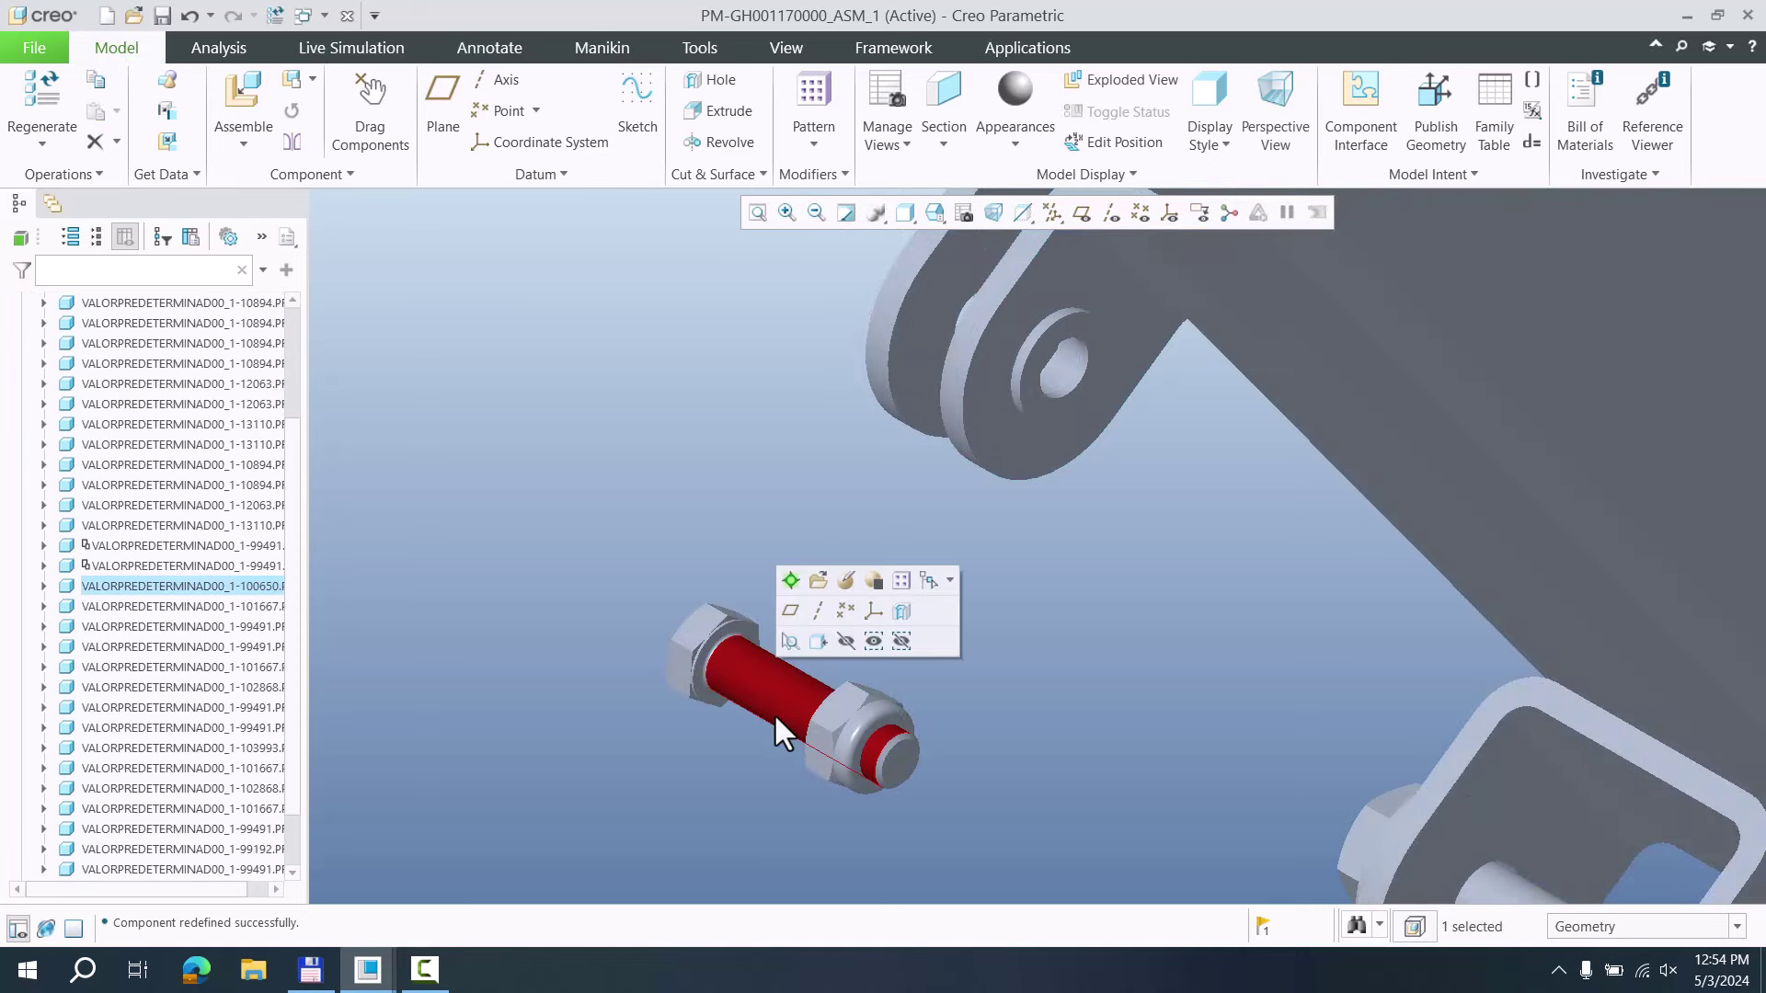
right_click(175, 589)
click(227, 613)
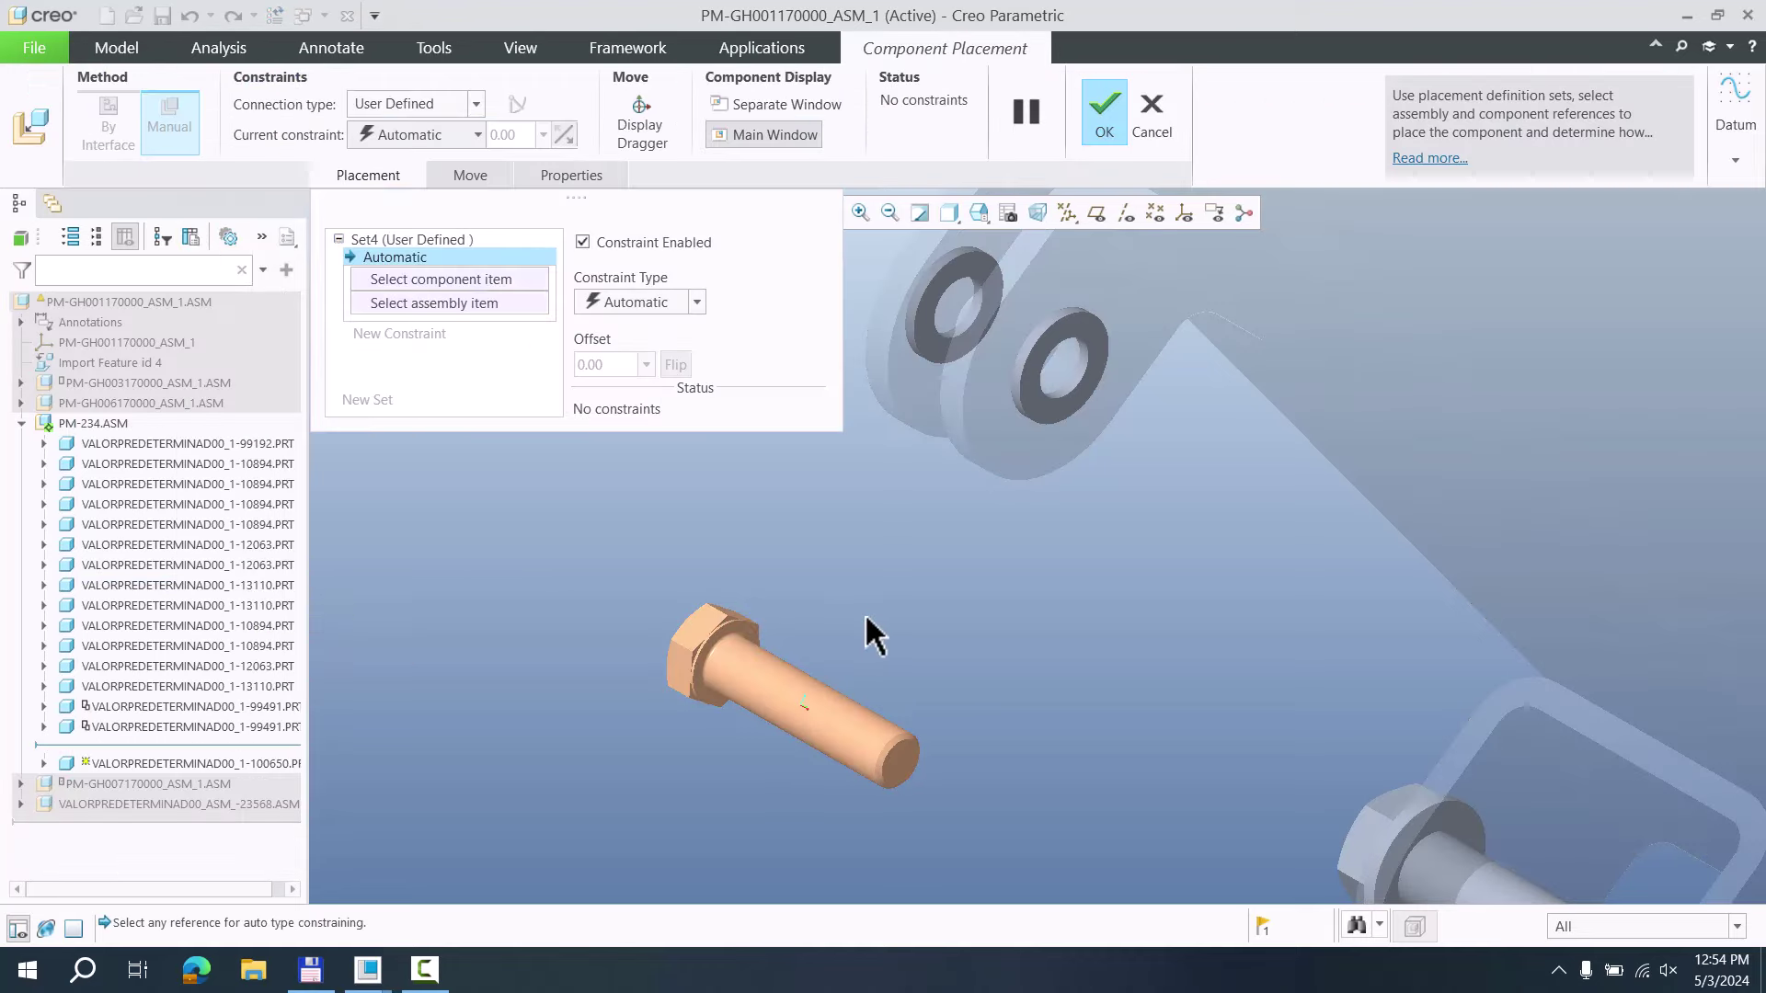
click(749, 691)
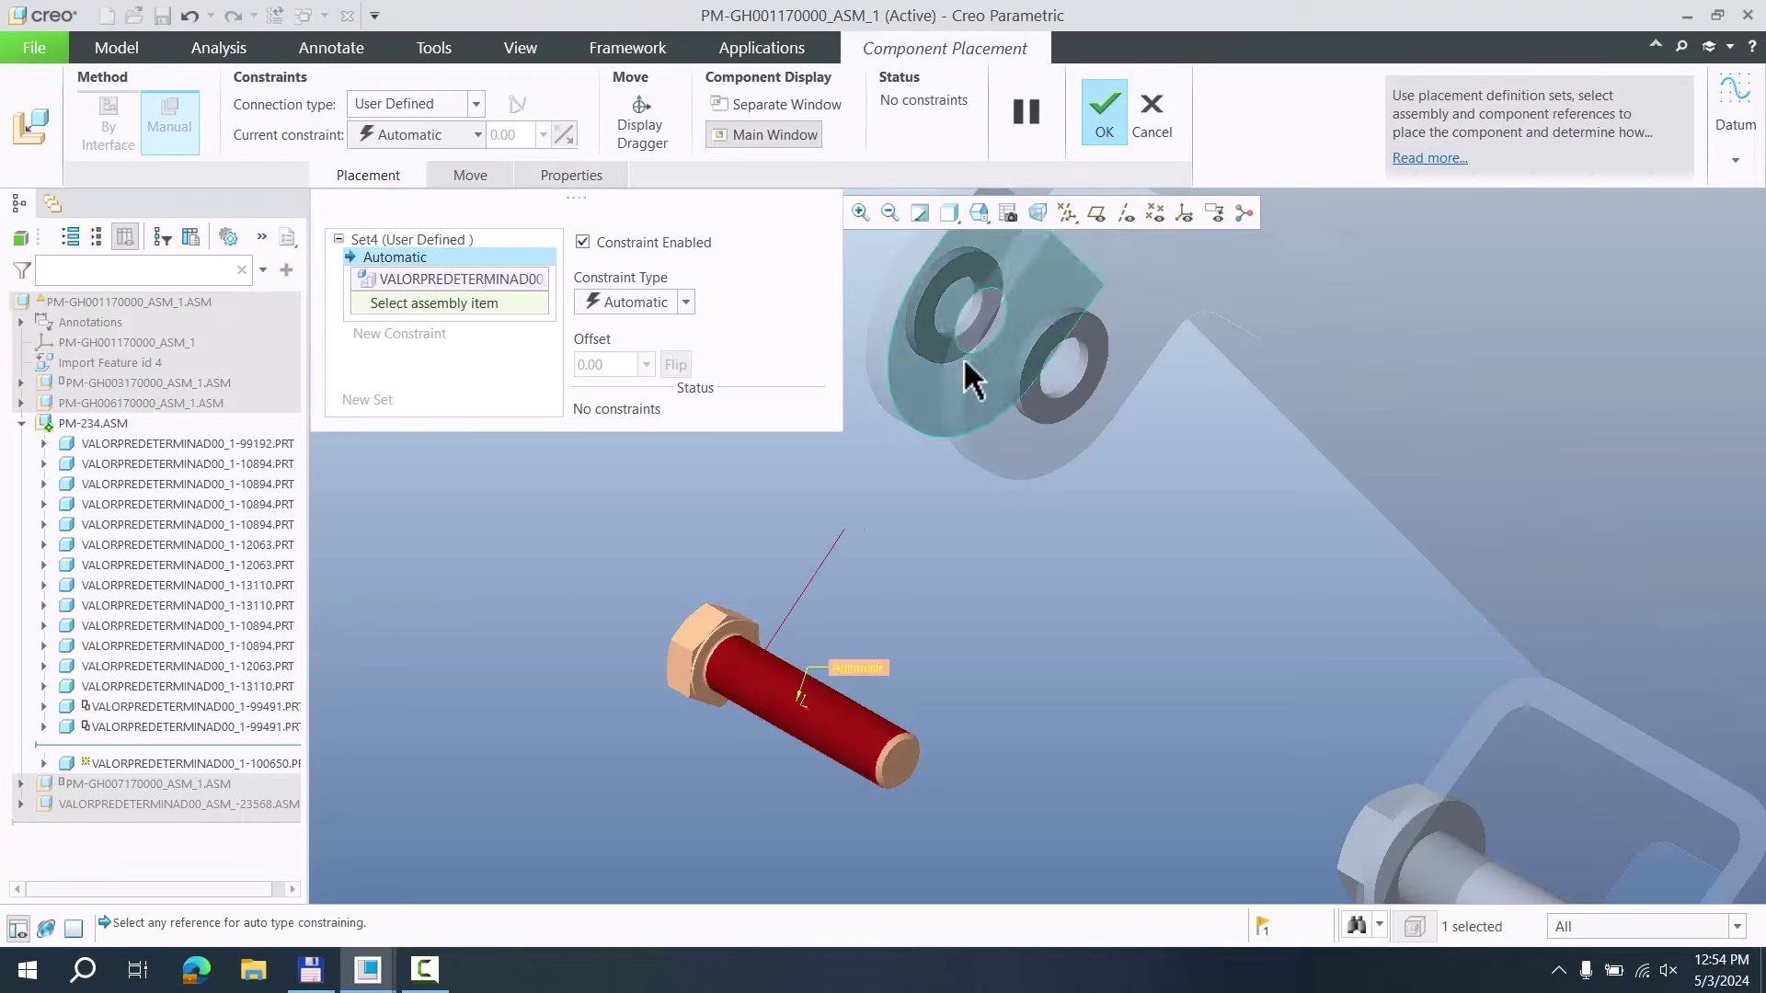
scroll(929, 377, down, 5)
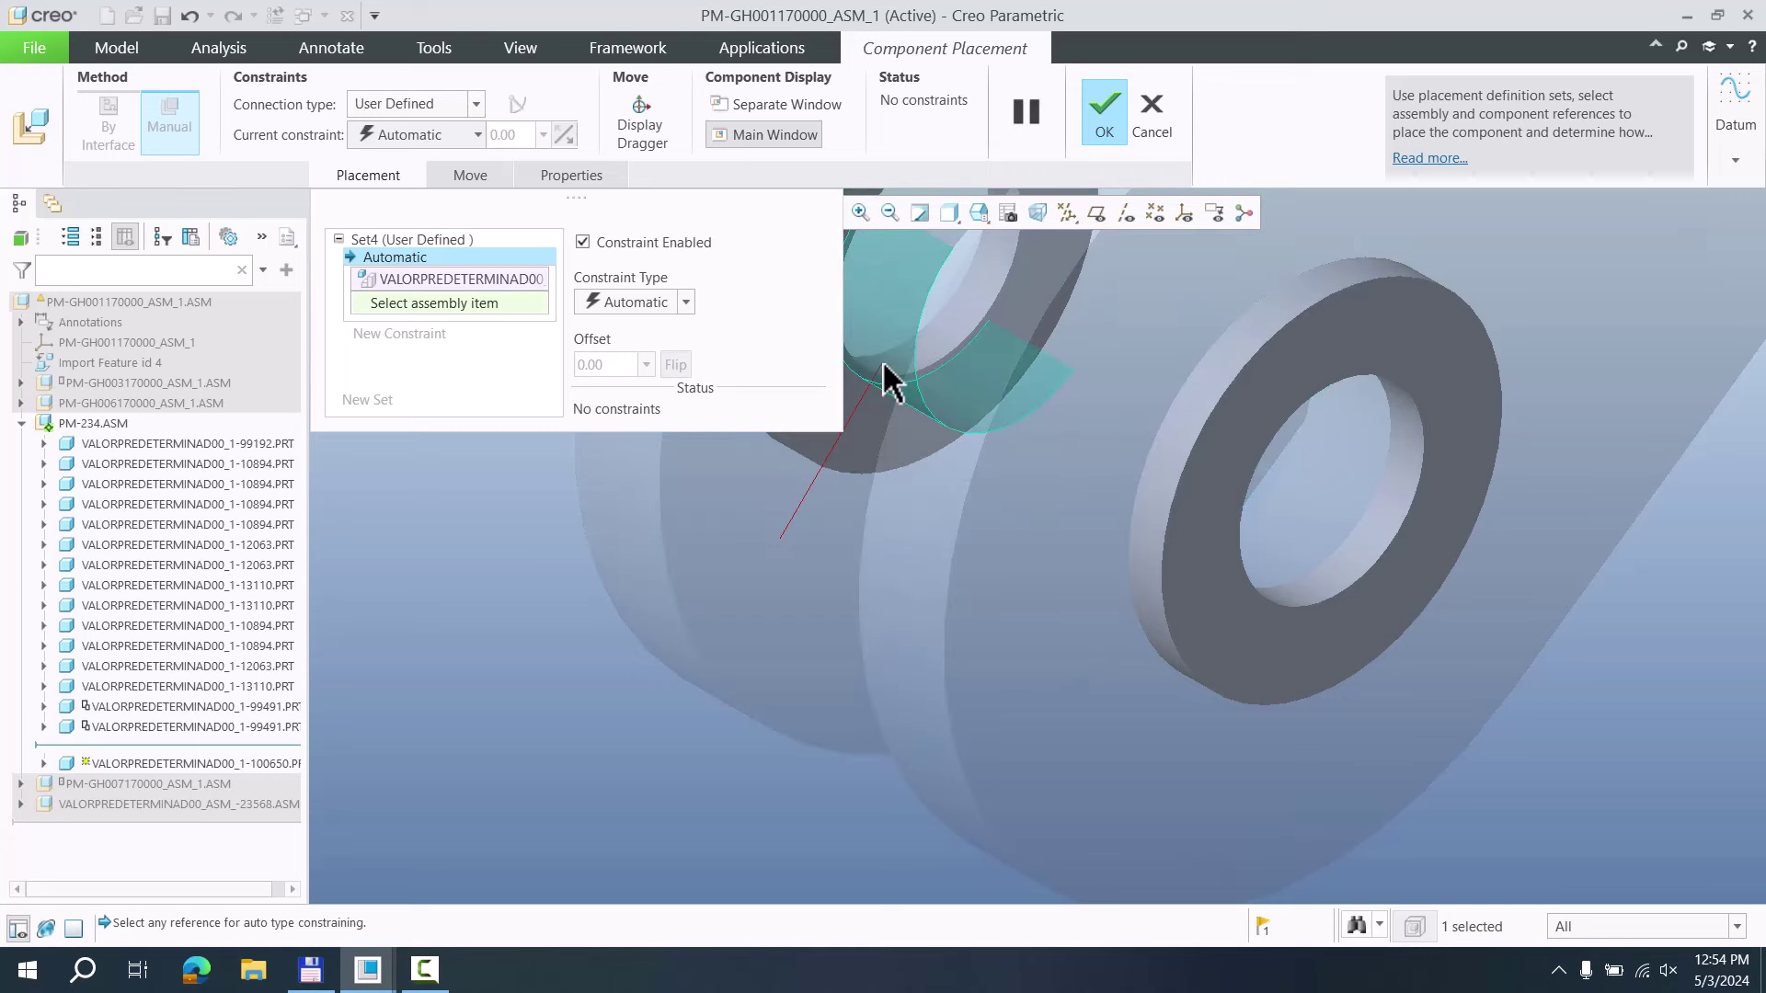
click(888, 371)
scroll(1251, 511, up, 5)
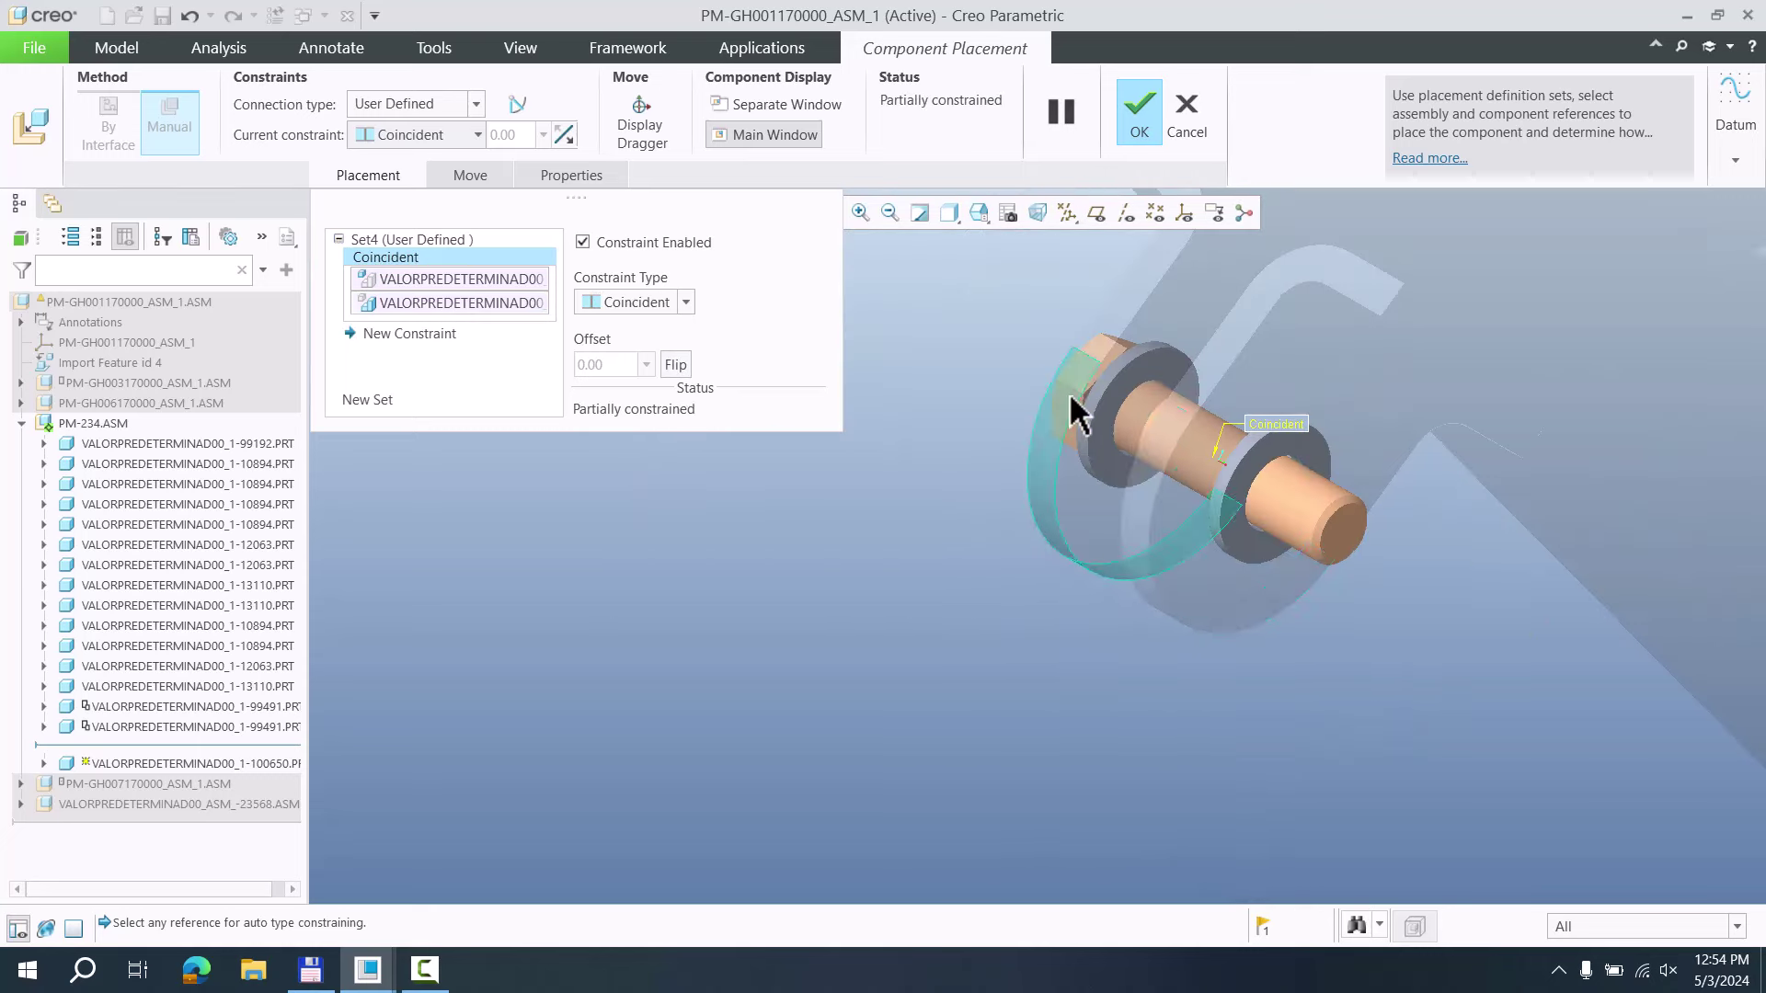
Show the bolt in a separate window and pair the underside of its head with the washer's outer flat face
mouse_move(1076, 413)
middle_down()
mouse_move(1171, 410)
mouse_move(1143, 505)
mouse_move(947, 402)
mouse_move(1104, 492)
mouse_move(974, 414)
mouse_move(902, 398)
mouse_move(929, 363)
mouse_move(917, 343)
mouse_move(957, 368)
middle_up()
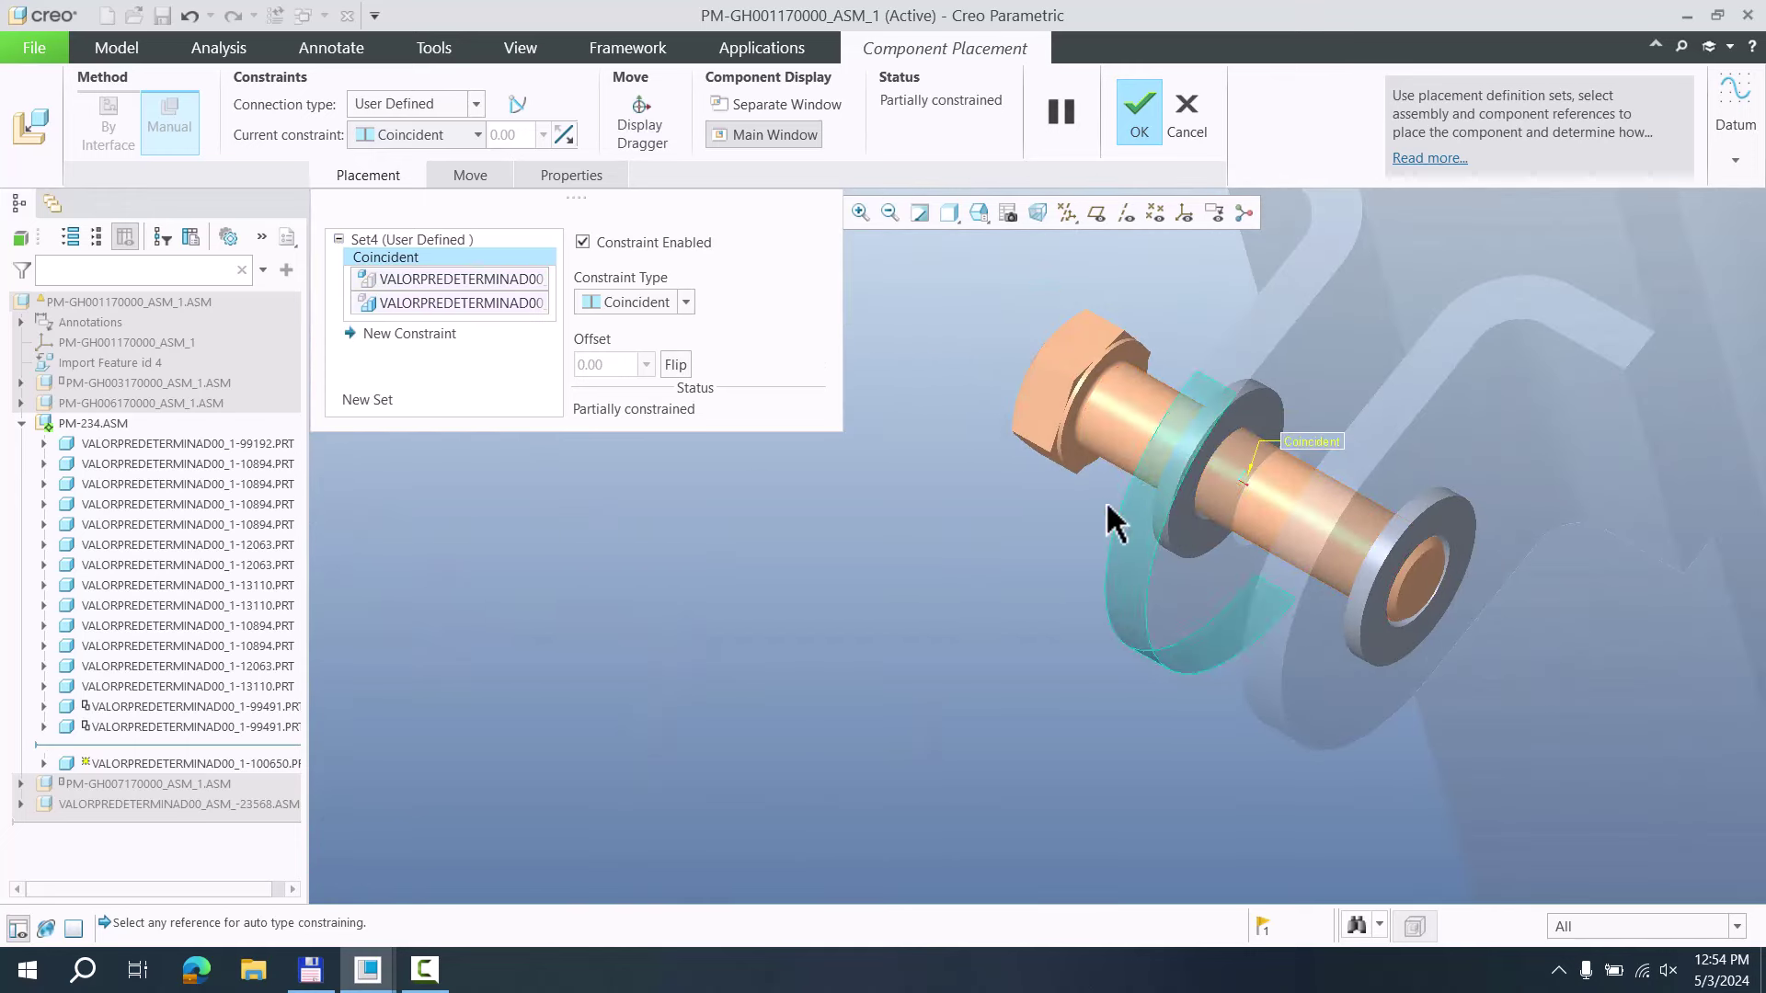
click(776, 107)
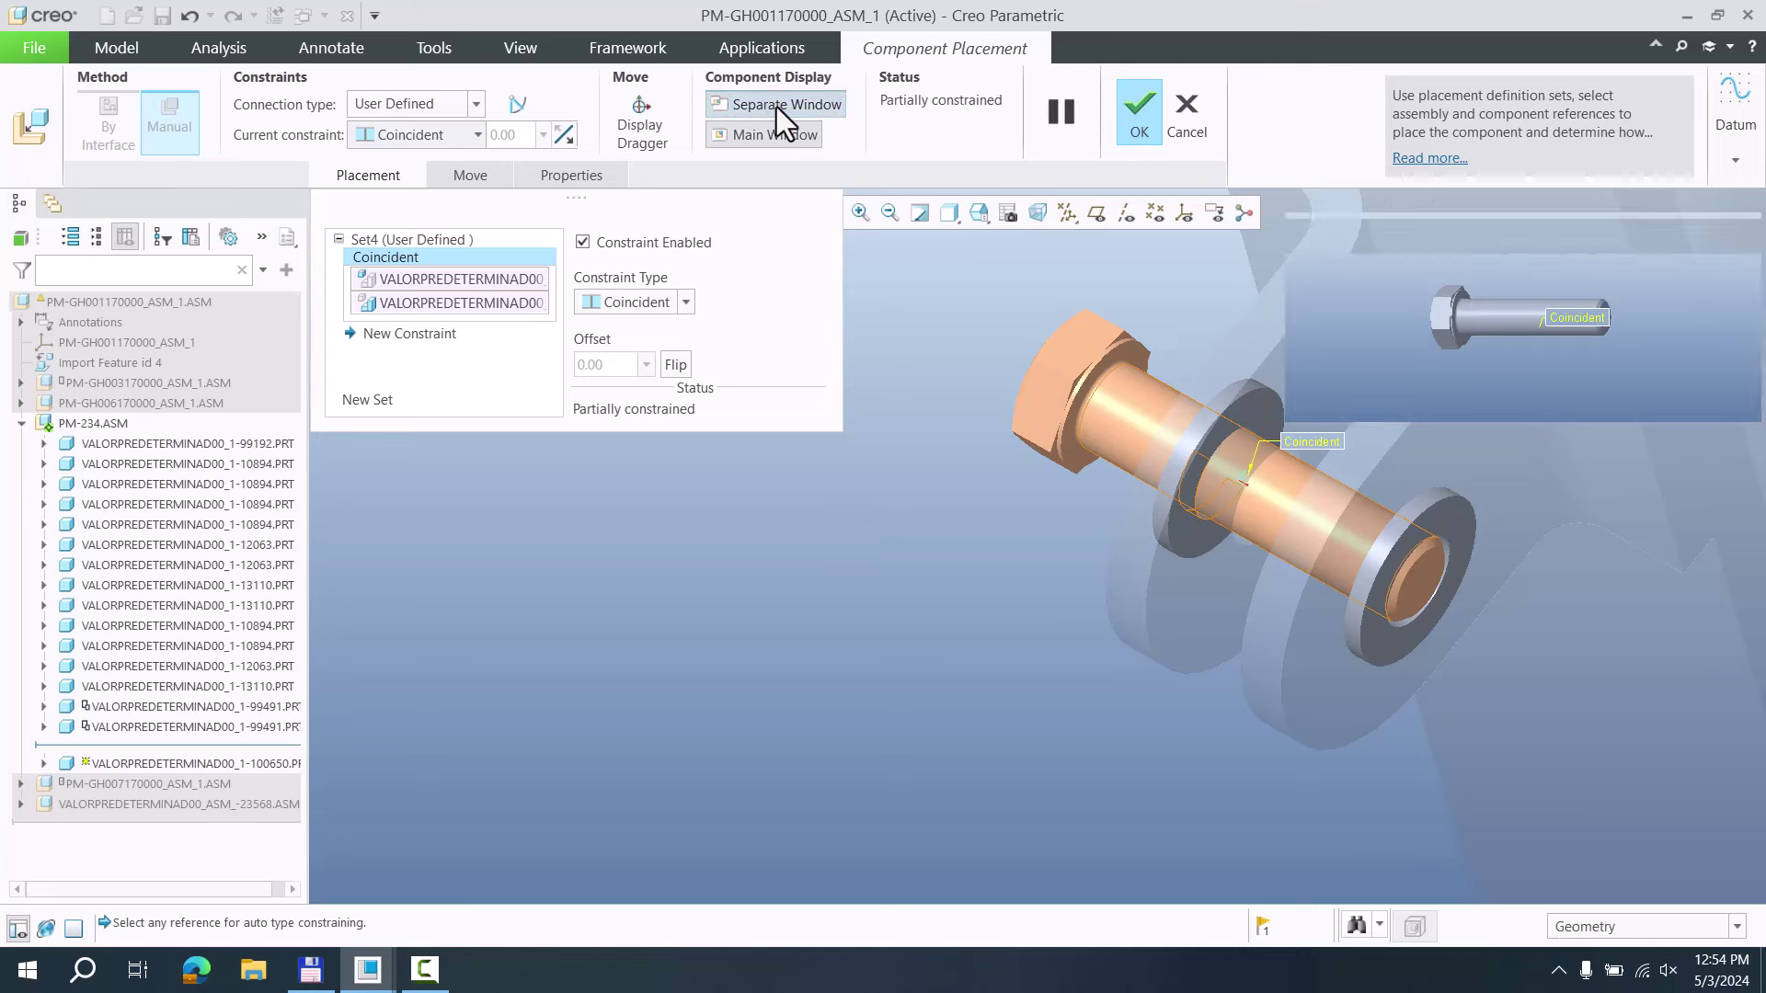
scroll(1466, 317, up, 5)
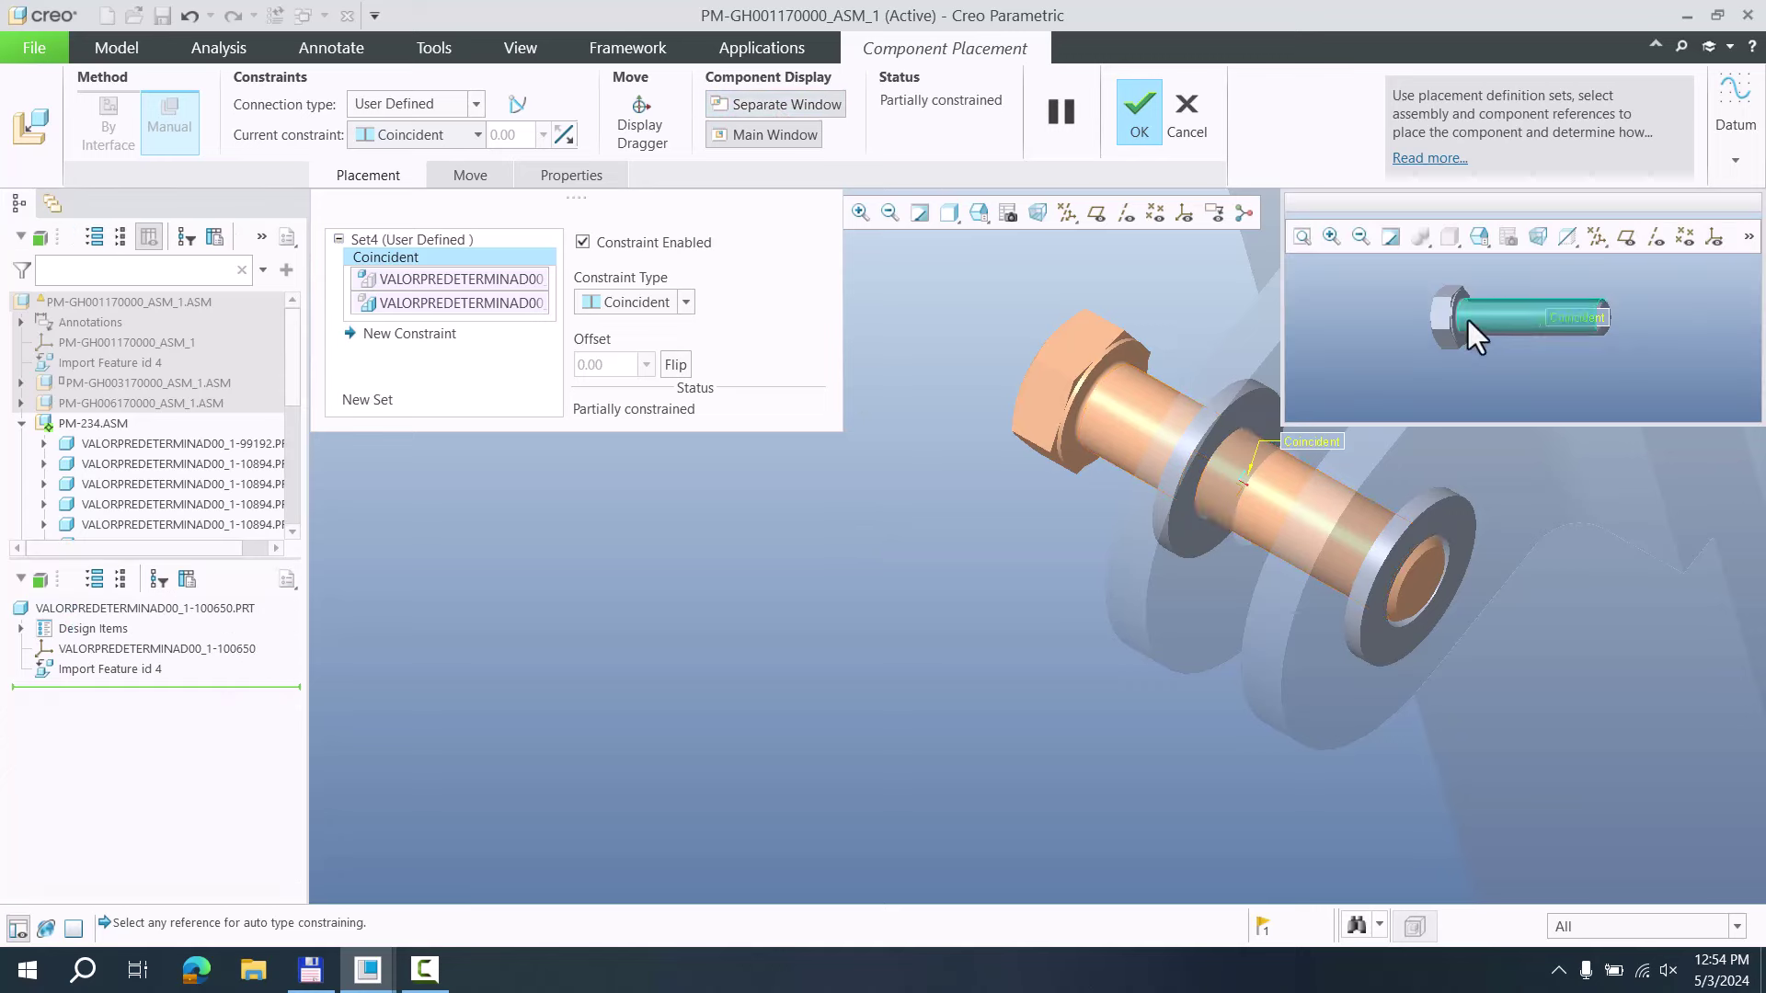
middle_drag(1421, 354, 1410, 363)
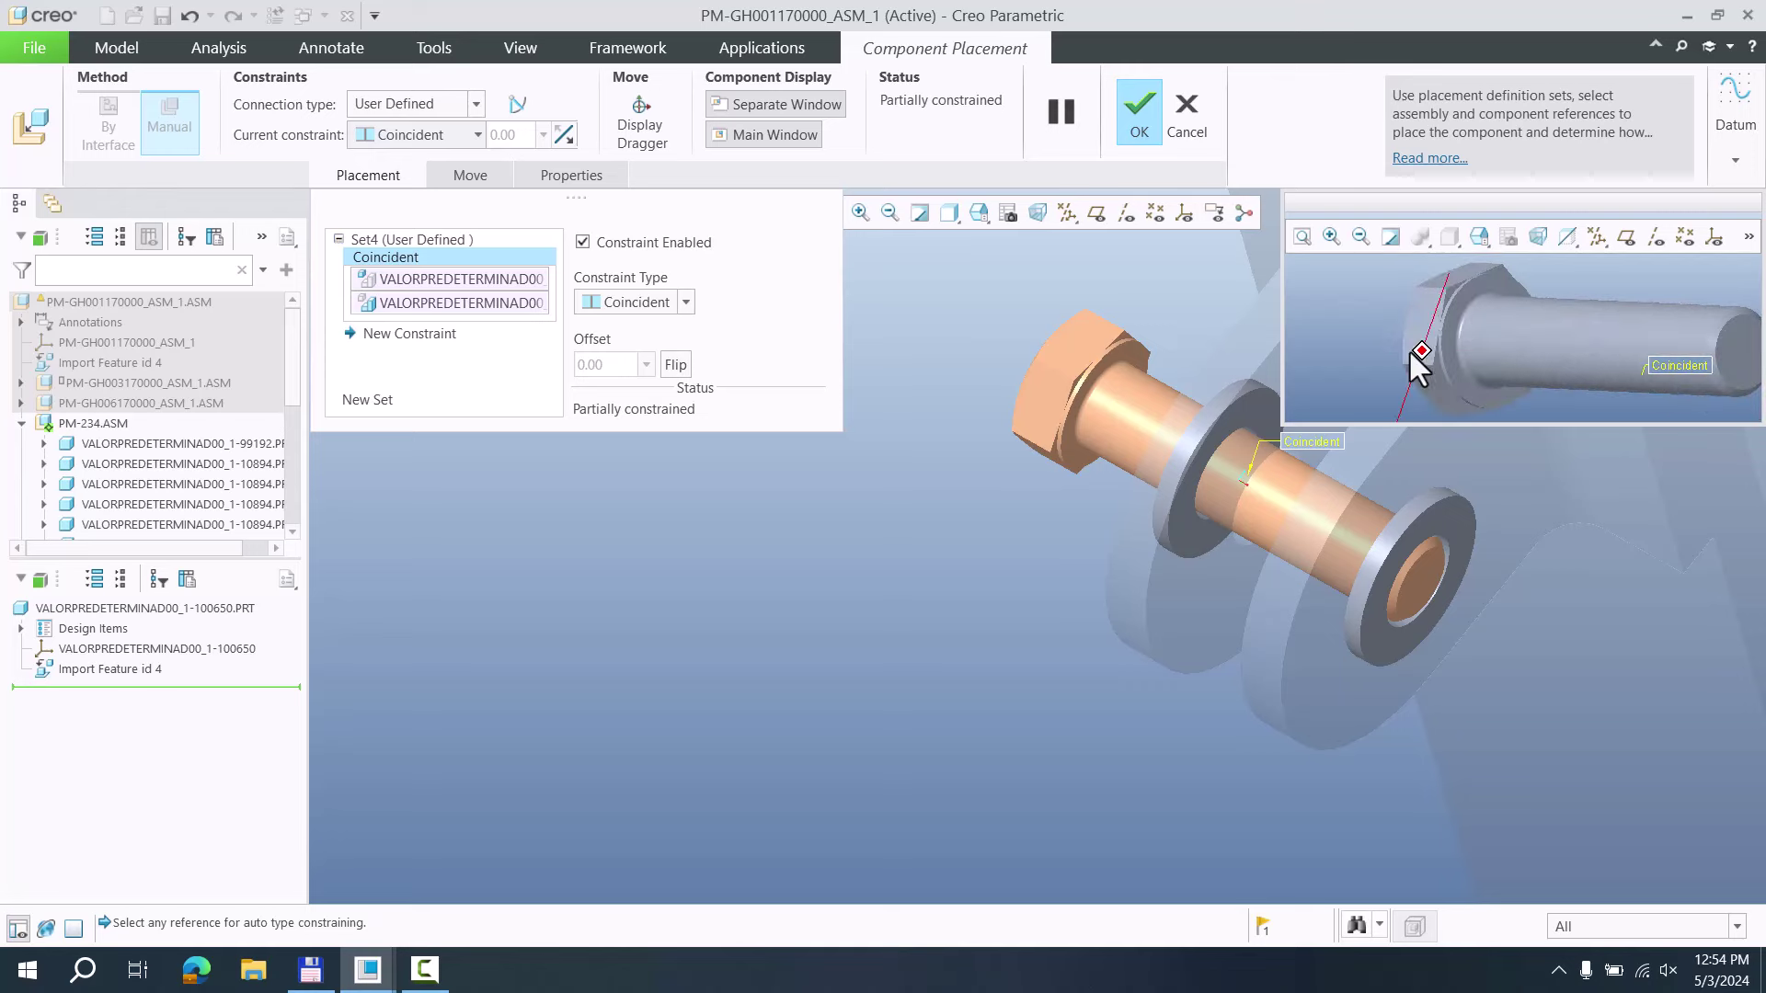
click(1459, 384)
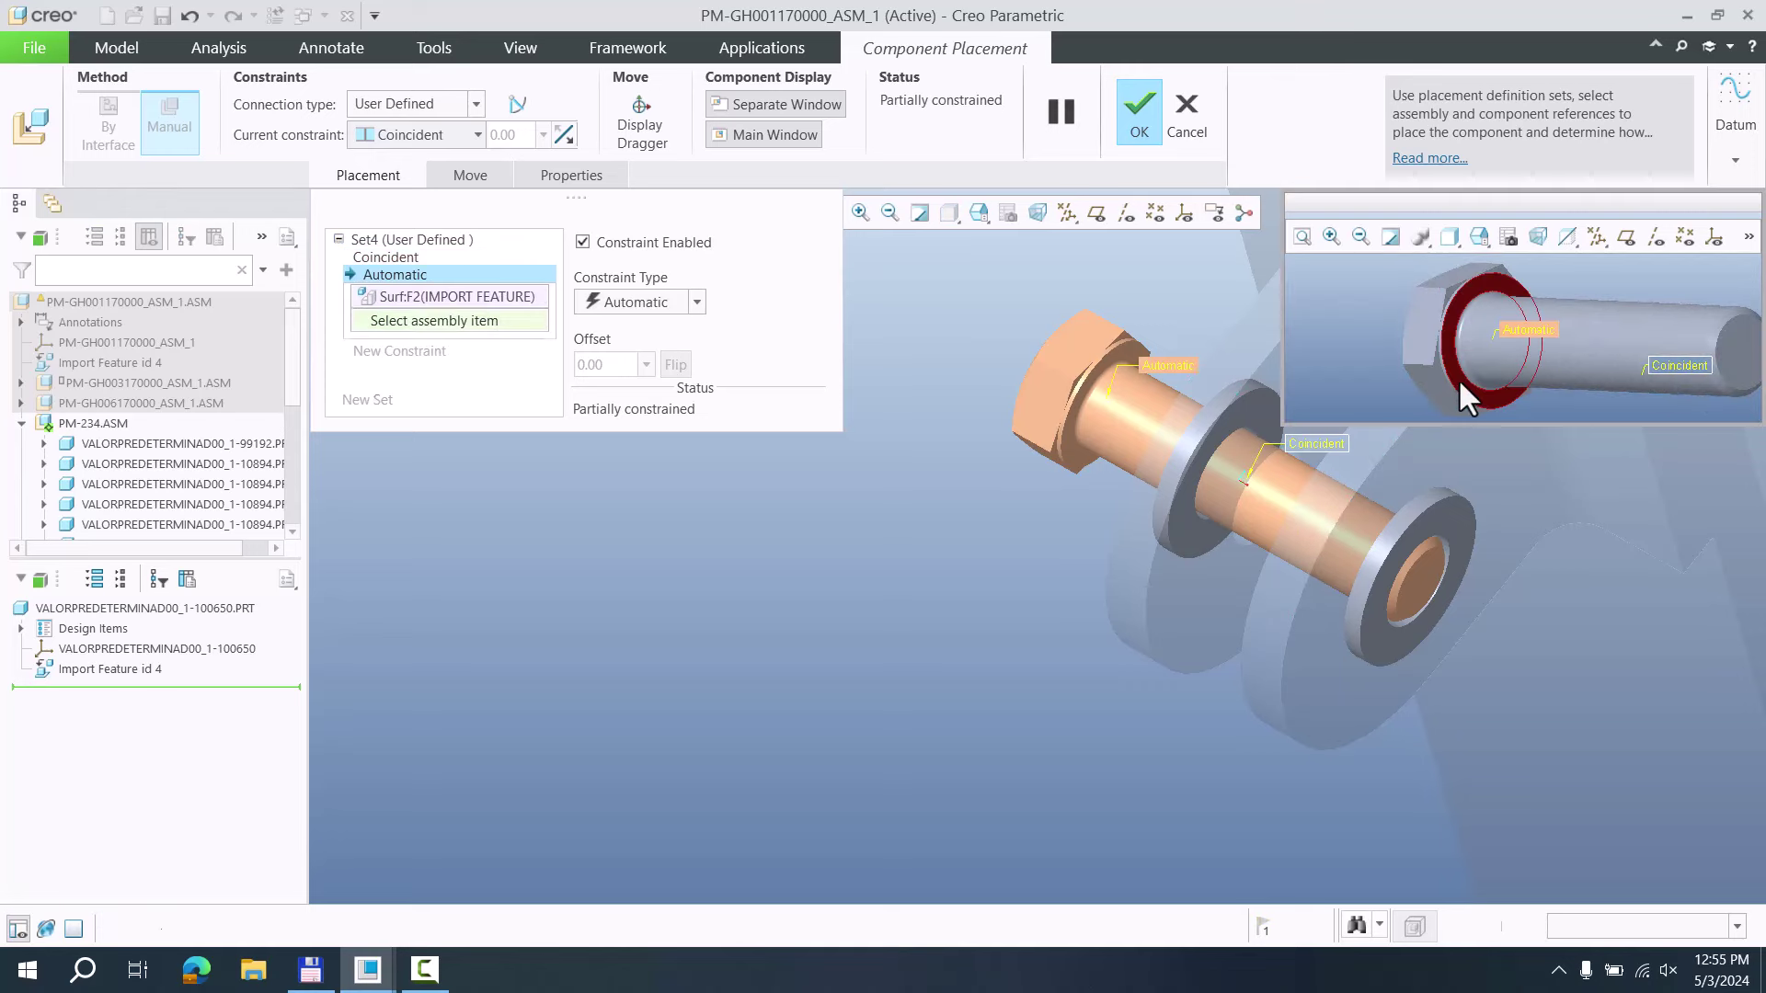
middle_drag(1131, 465, 1245, 425)
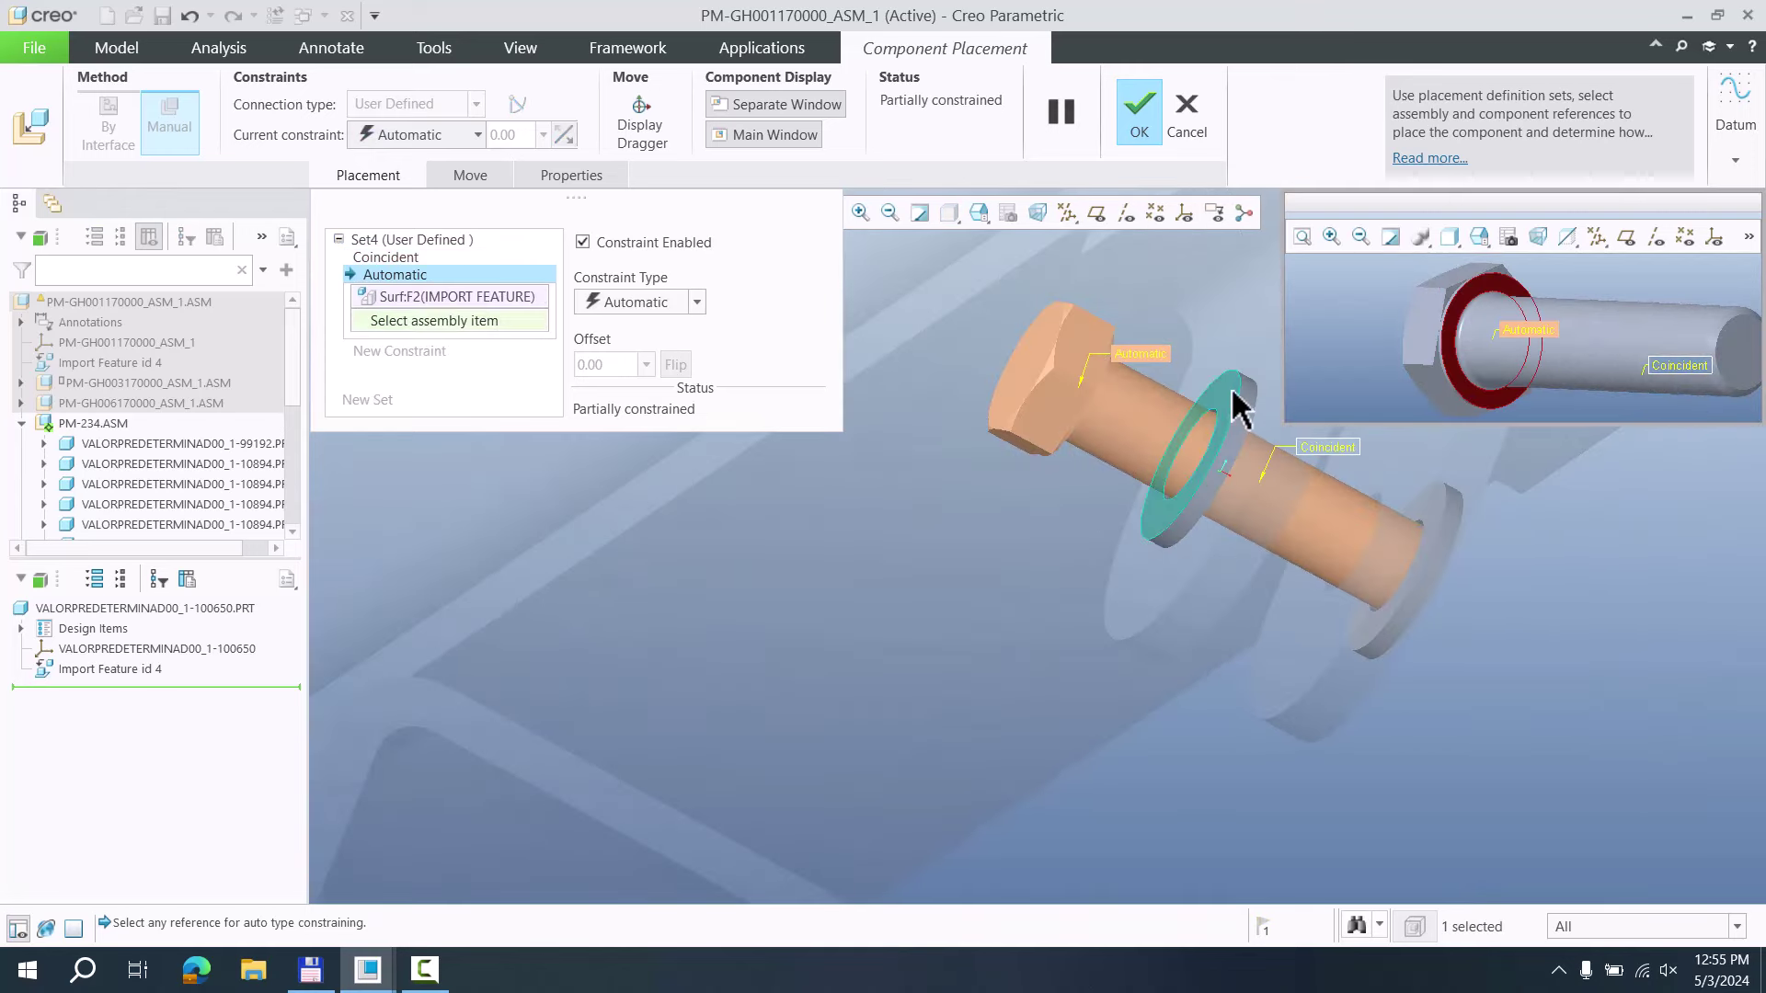
click(1237, 405)
Change the bolt head's constraint to the washer to Coincident and accept the bolt's placement
middle_drag(1099, 438, 1017, 473)
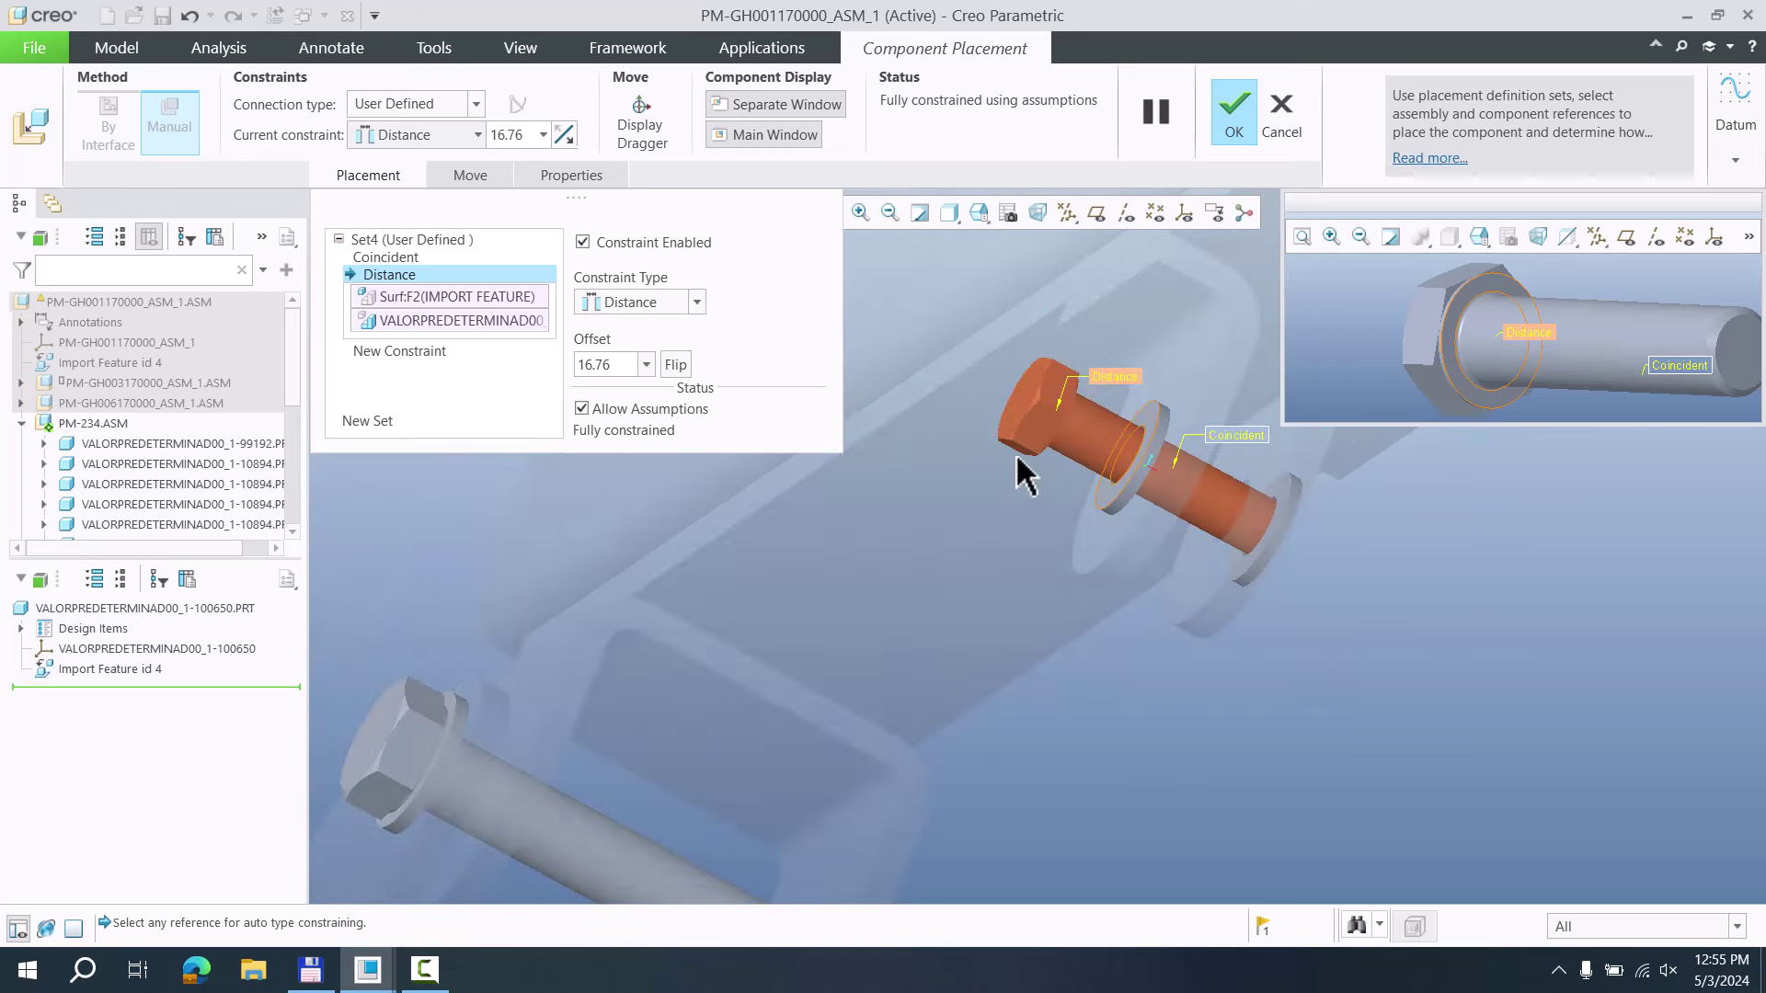
click(632, 300)
click(616, 407)
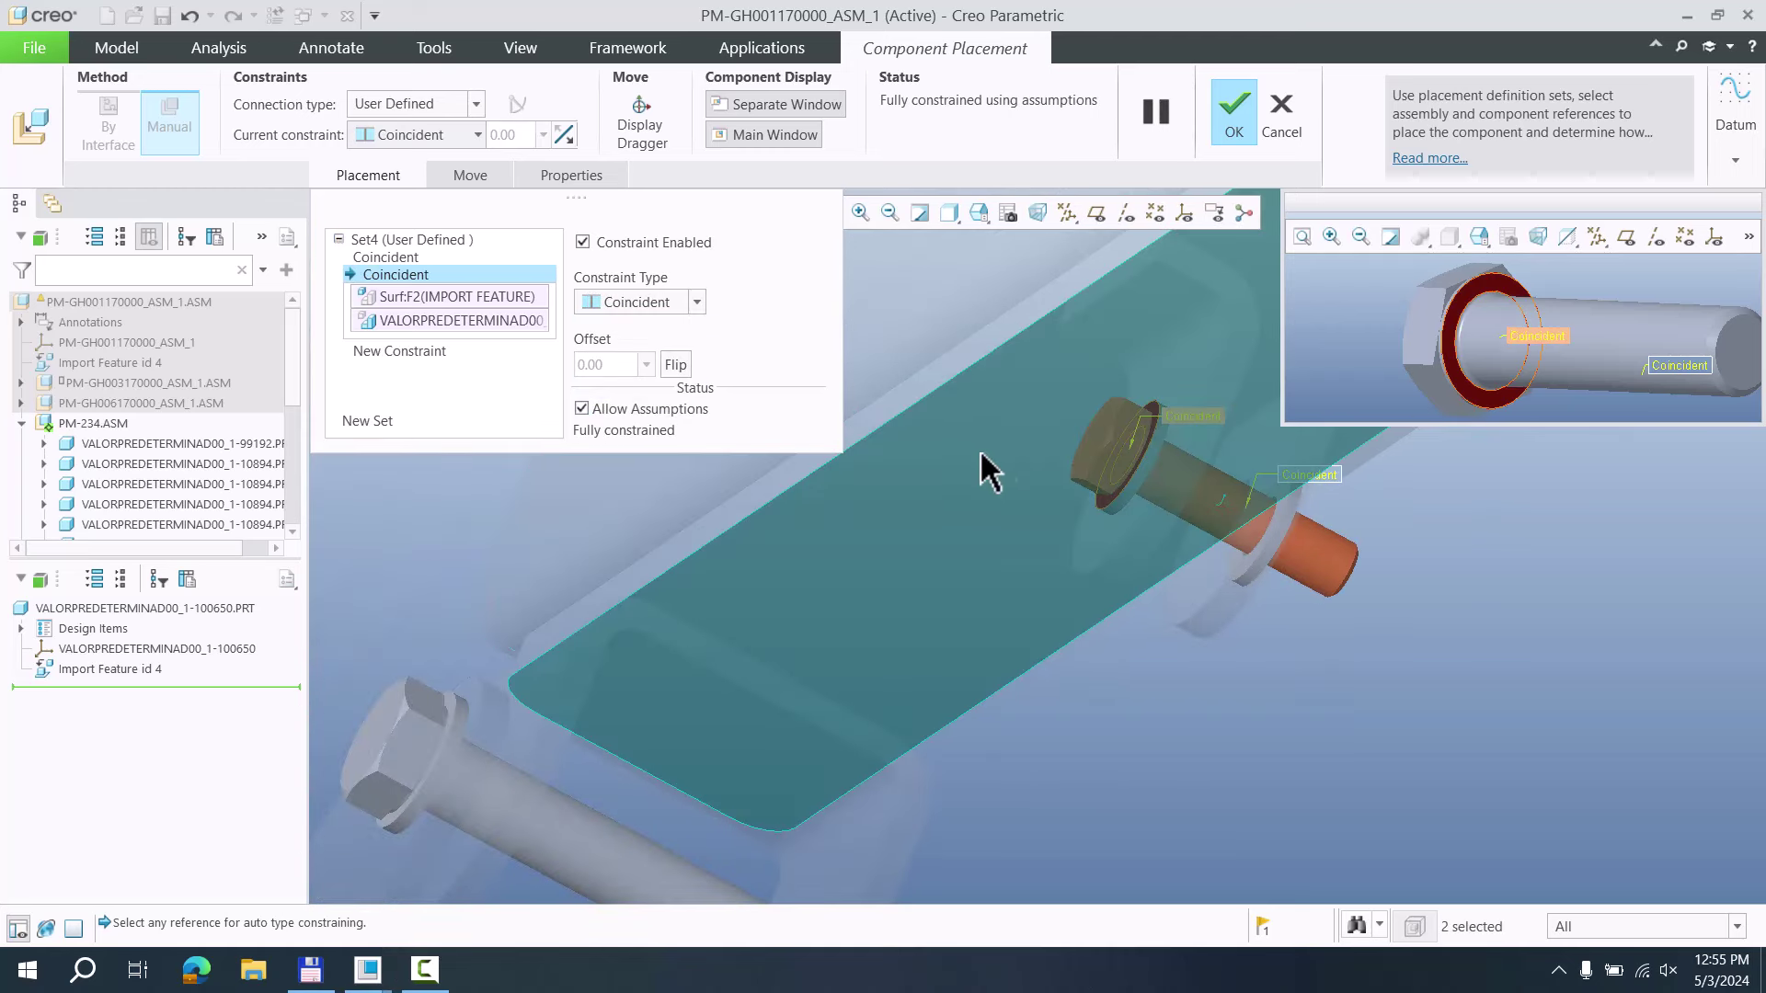
click(770, 102)
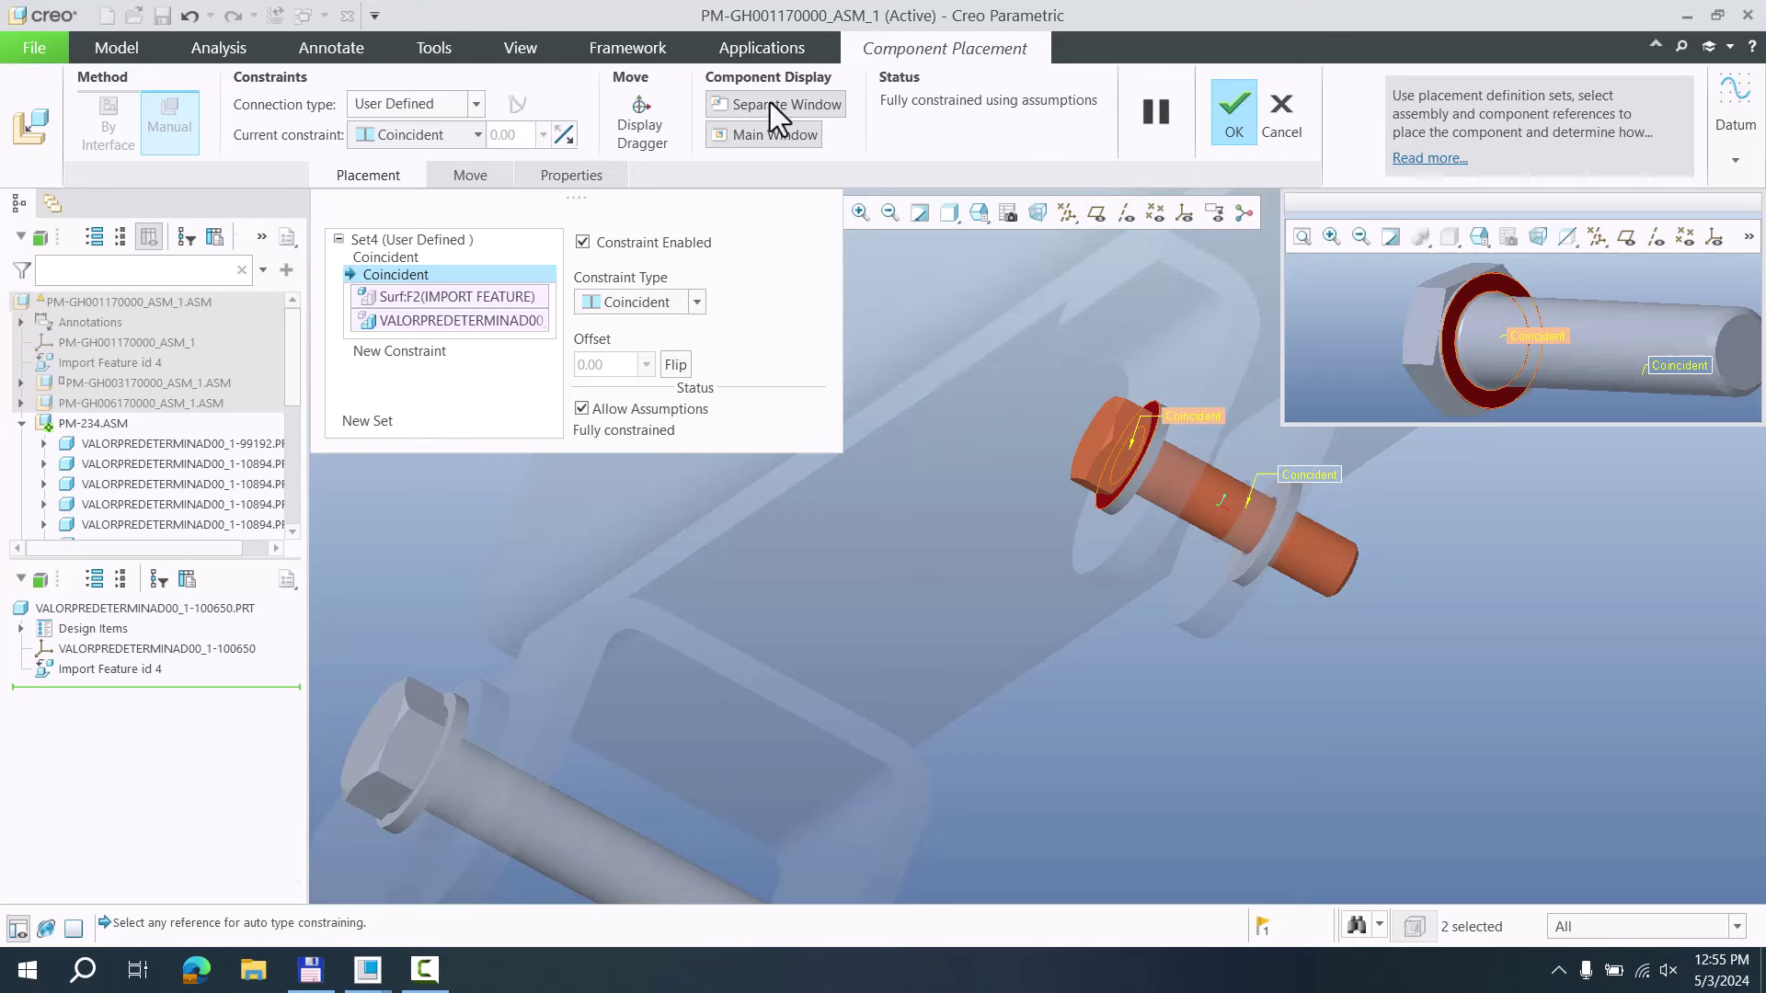
click(1232, 115)
Redefine the loose nut below the boom's middle bracket, making its bore coincident with the bolt's cylindrical shank
middle_drag(1127, 450, 1057, 524)
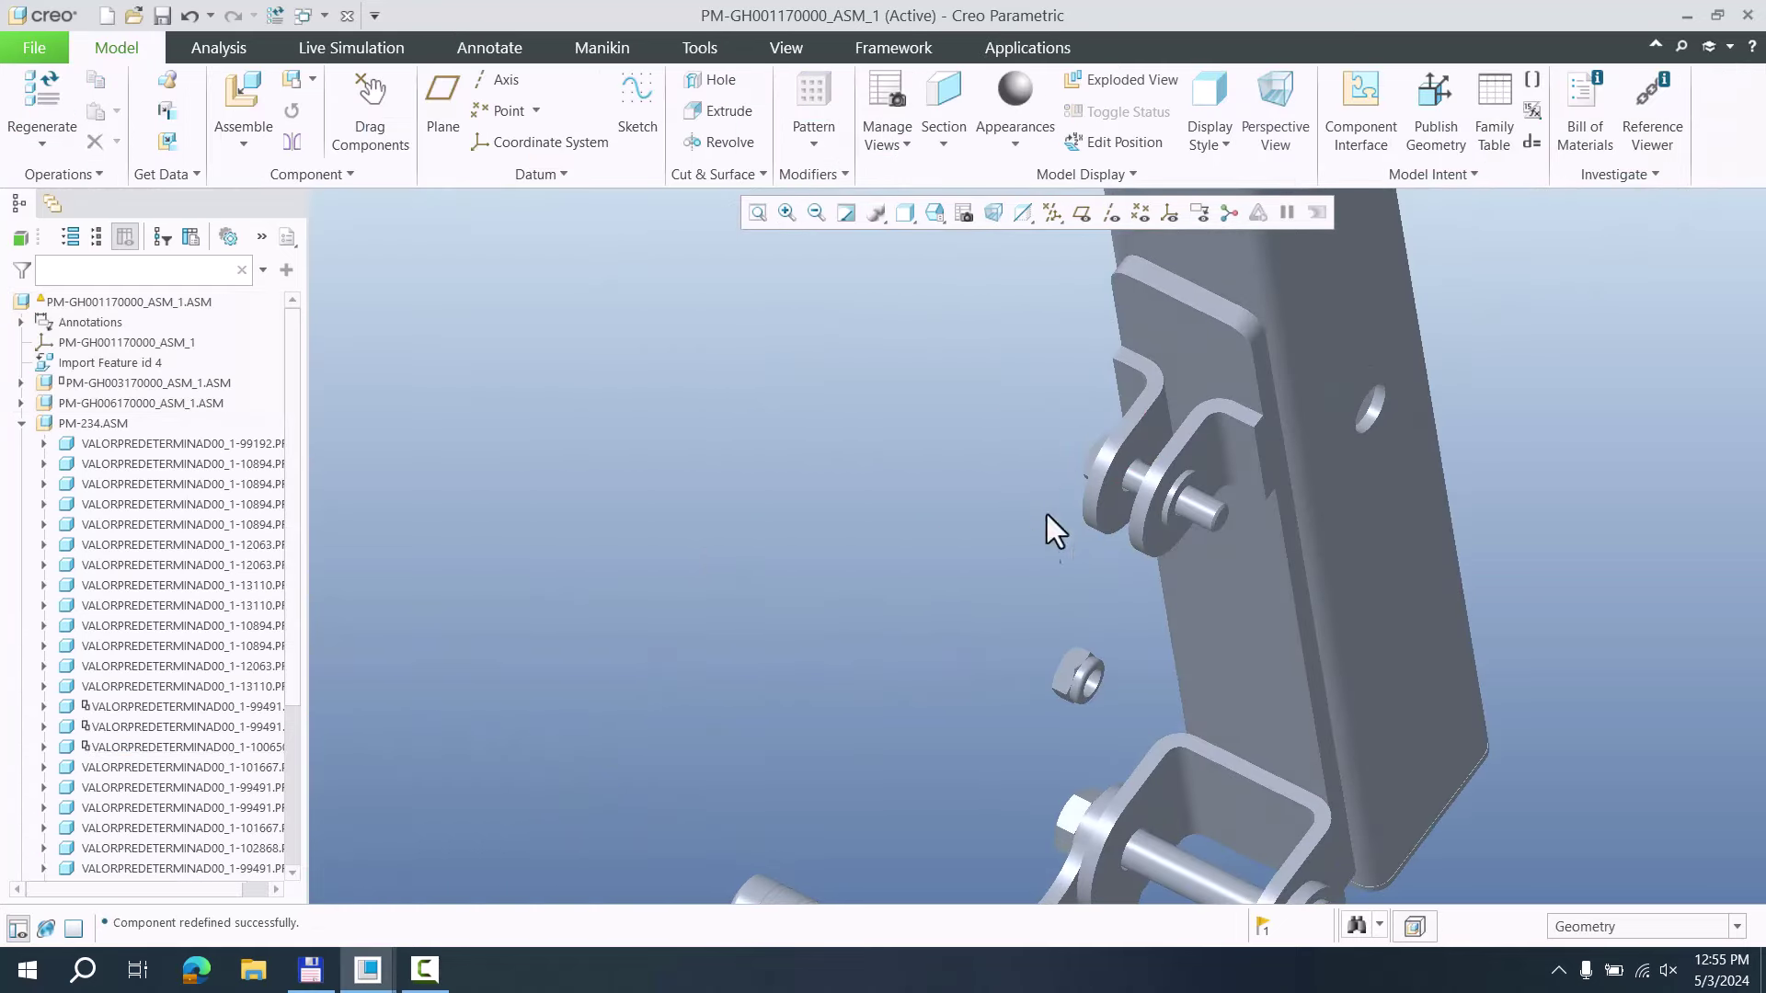
click(1080, 685)
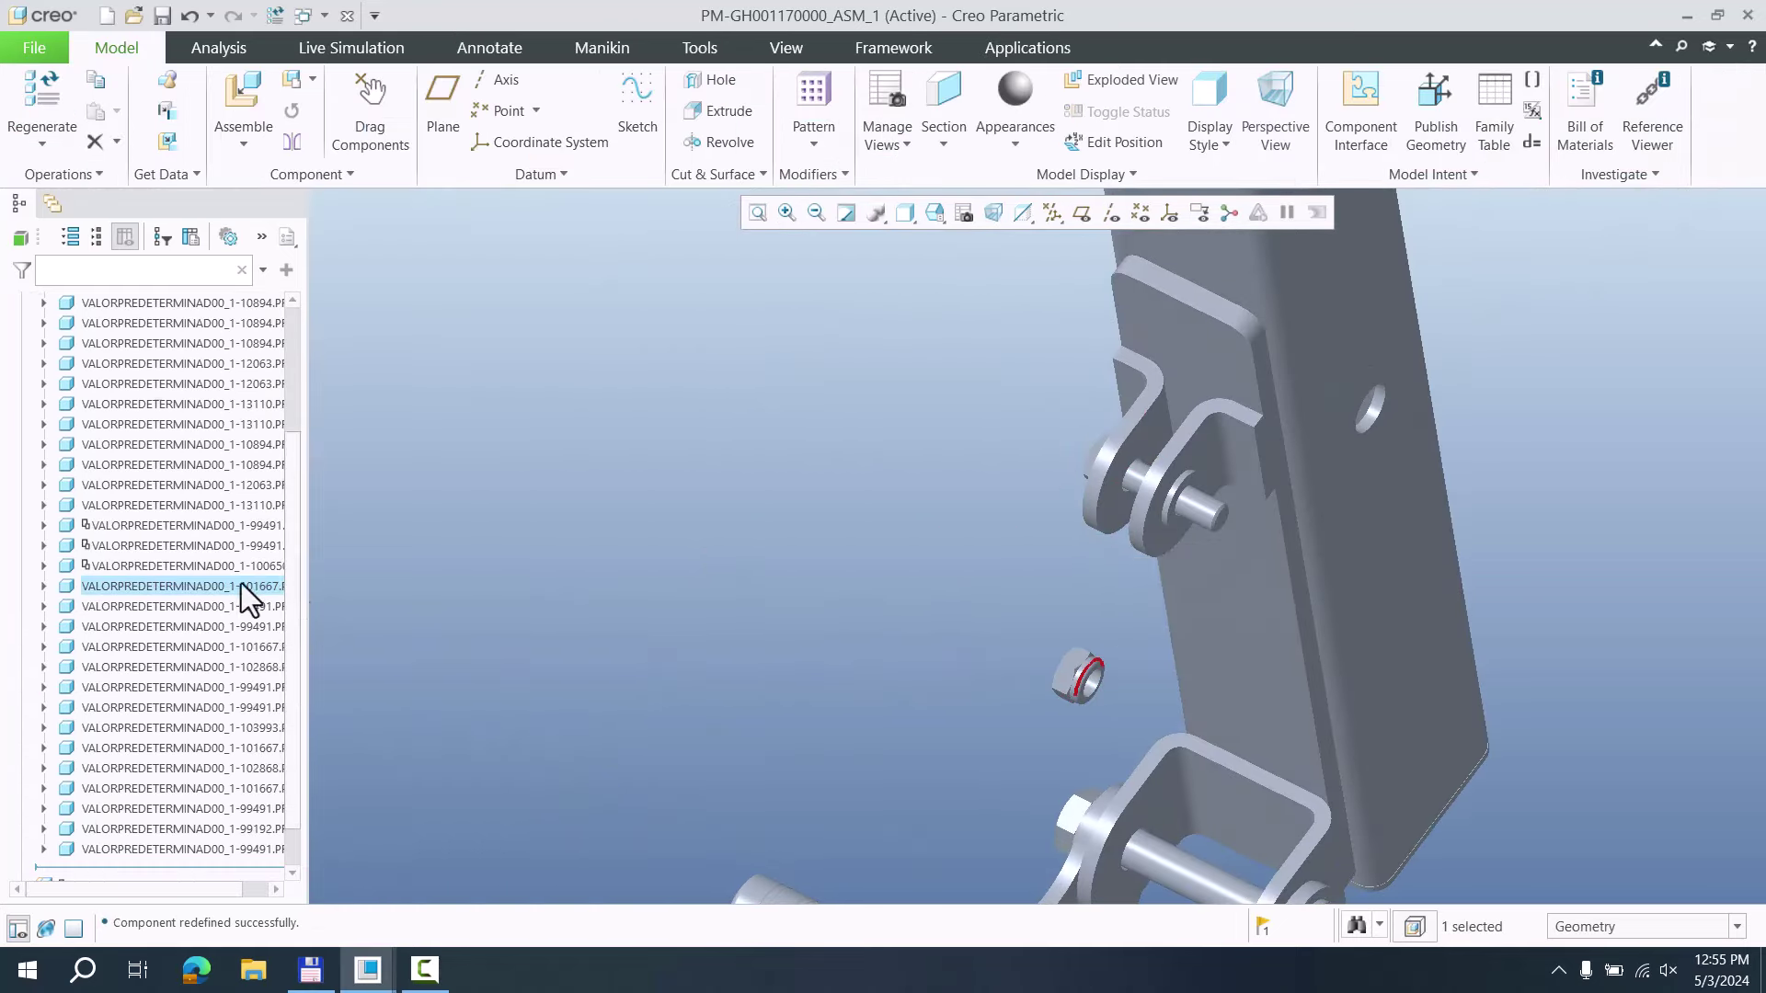
right_click(184, 586)
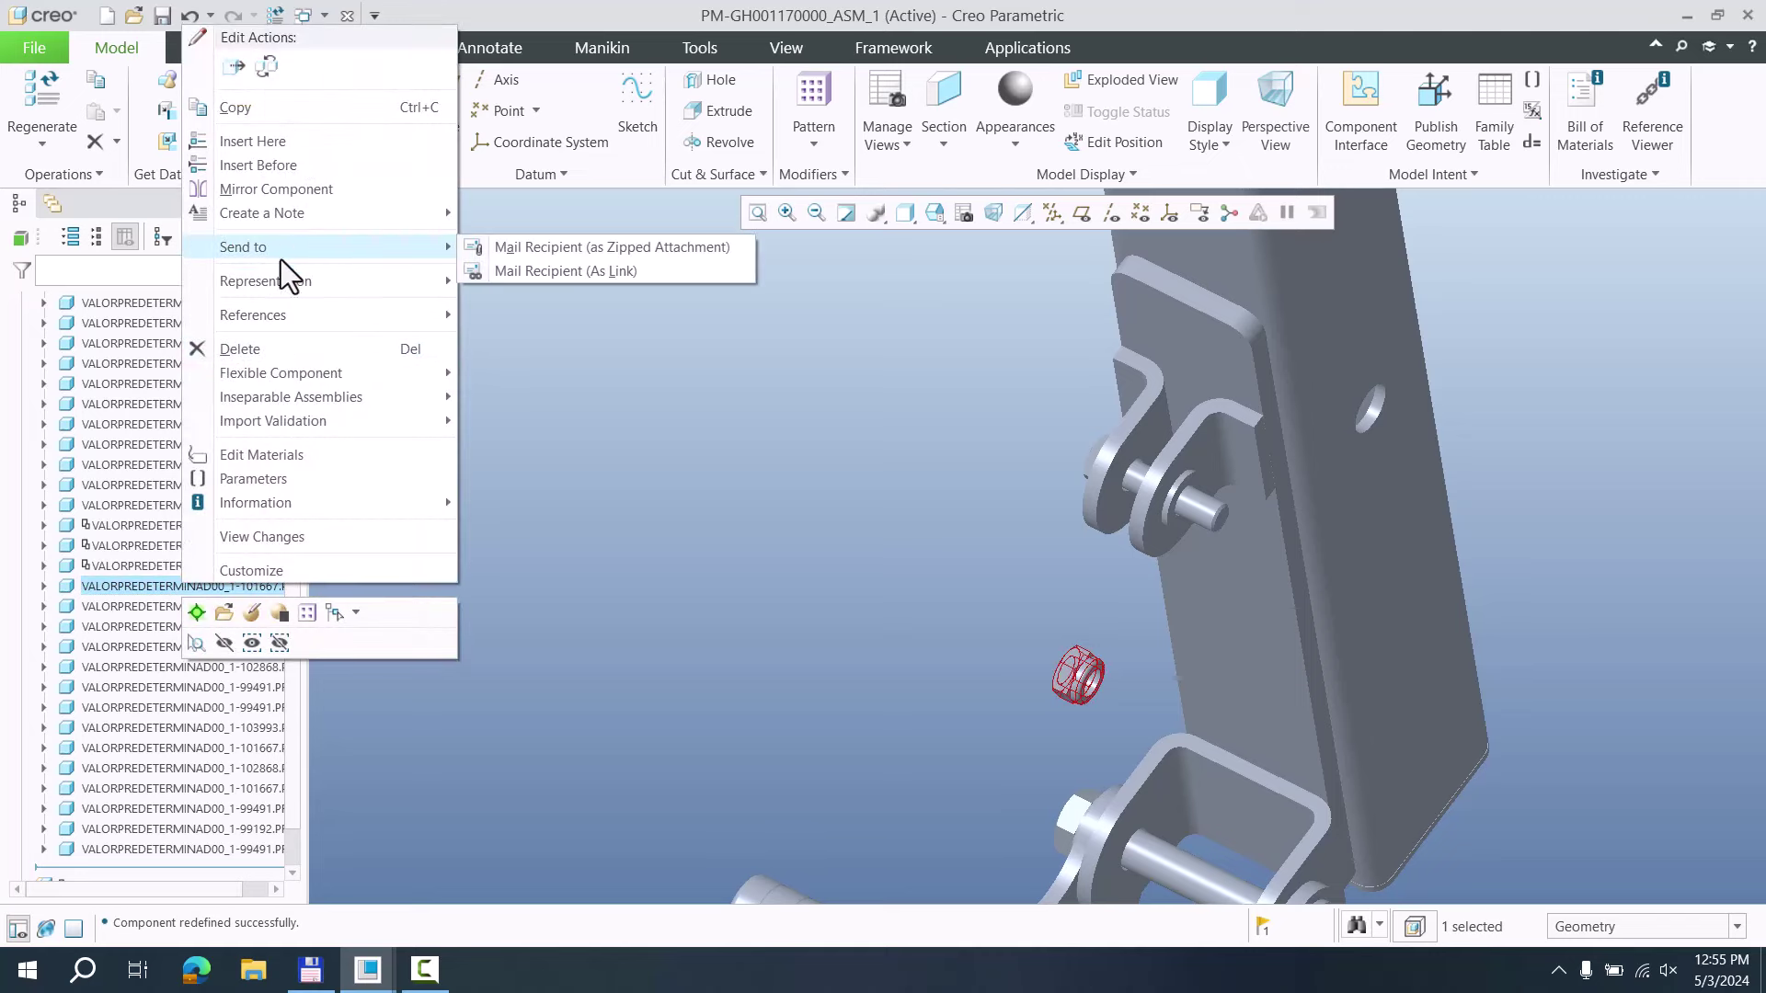
click(252, 612)
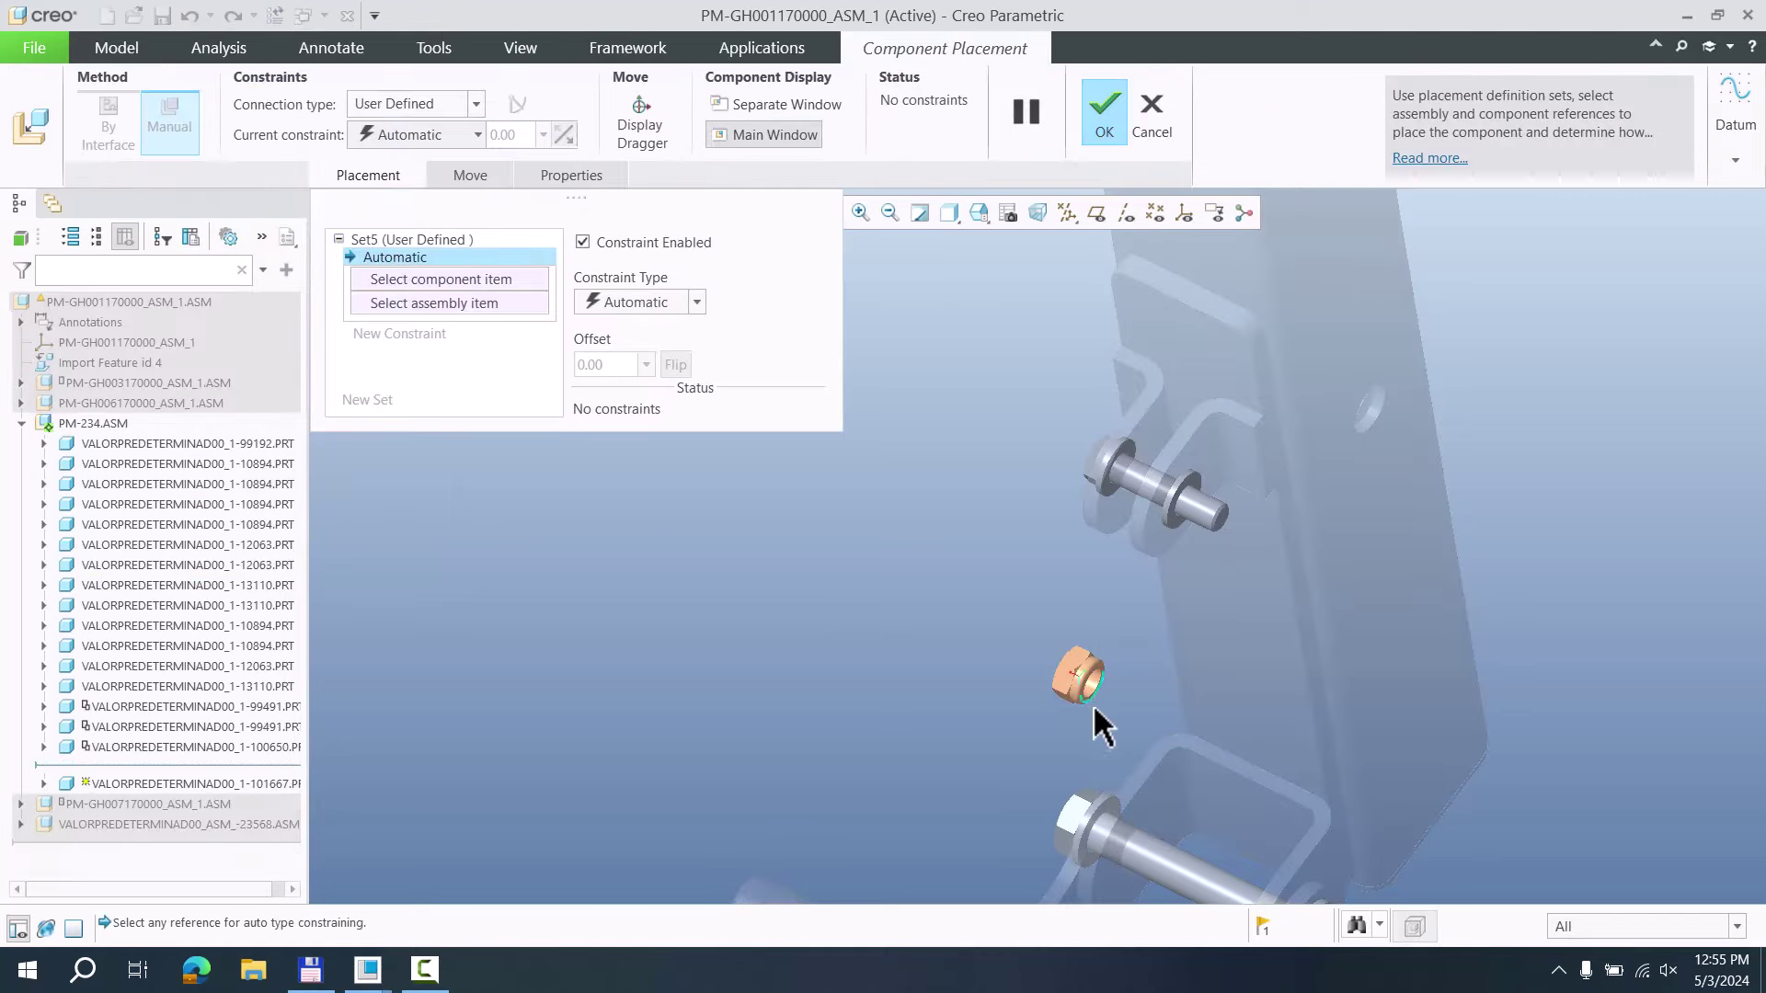
scroll(1072, 710, up, 5)
click(1154, 685)
scroll(985, 611, down, 5)
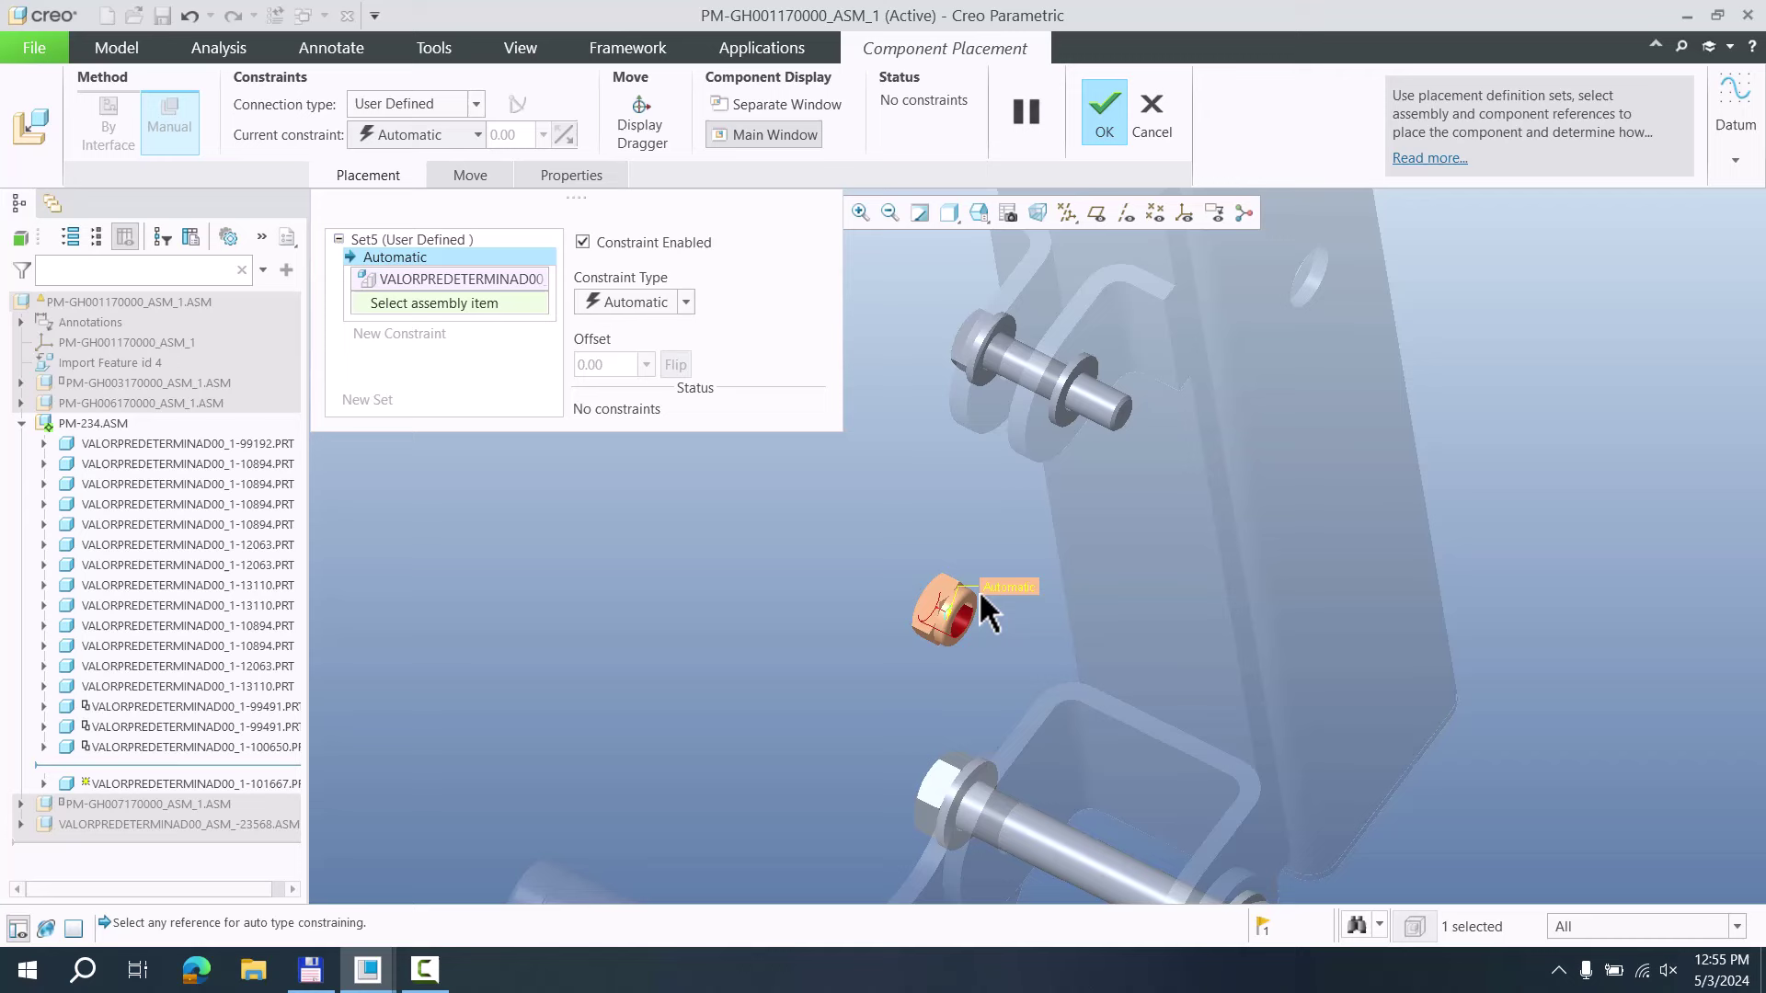
click(1103, 422)
Make the nut's flat hex face coincident with the outer face of the adjacent washer and accept the placement
scroll(1145, 442, up, 4)
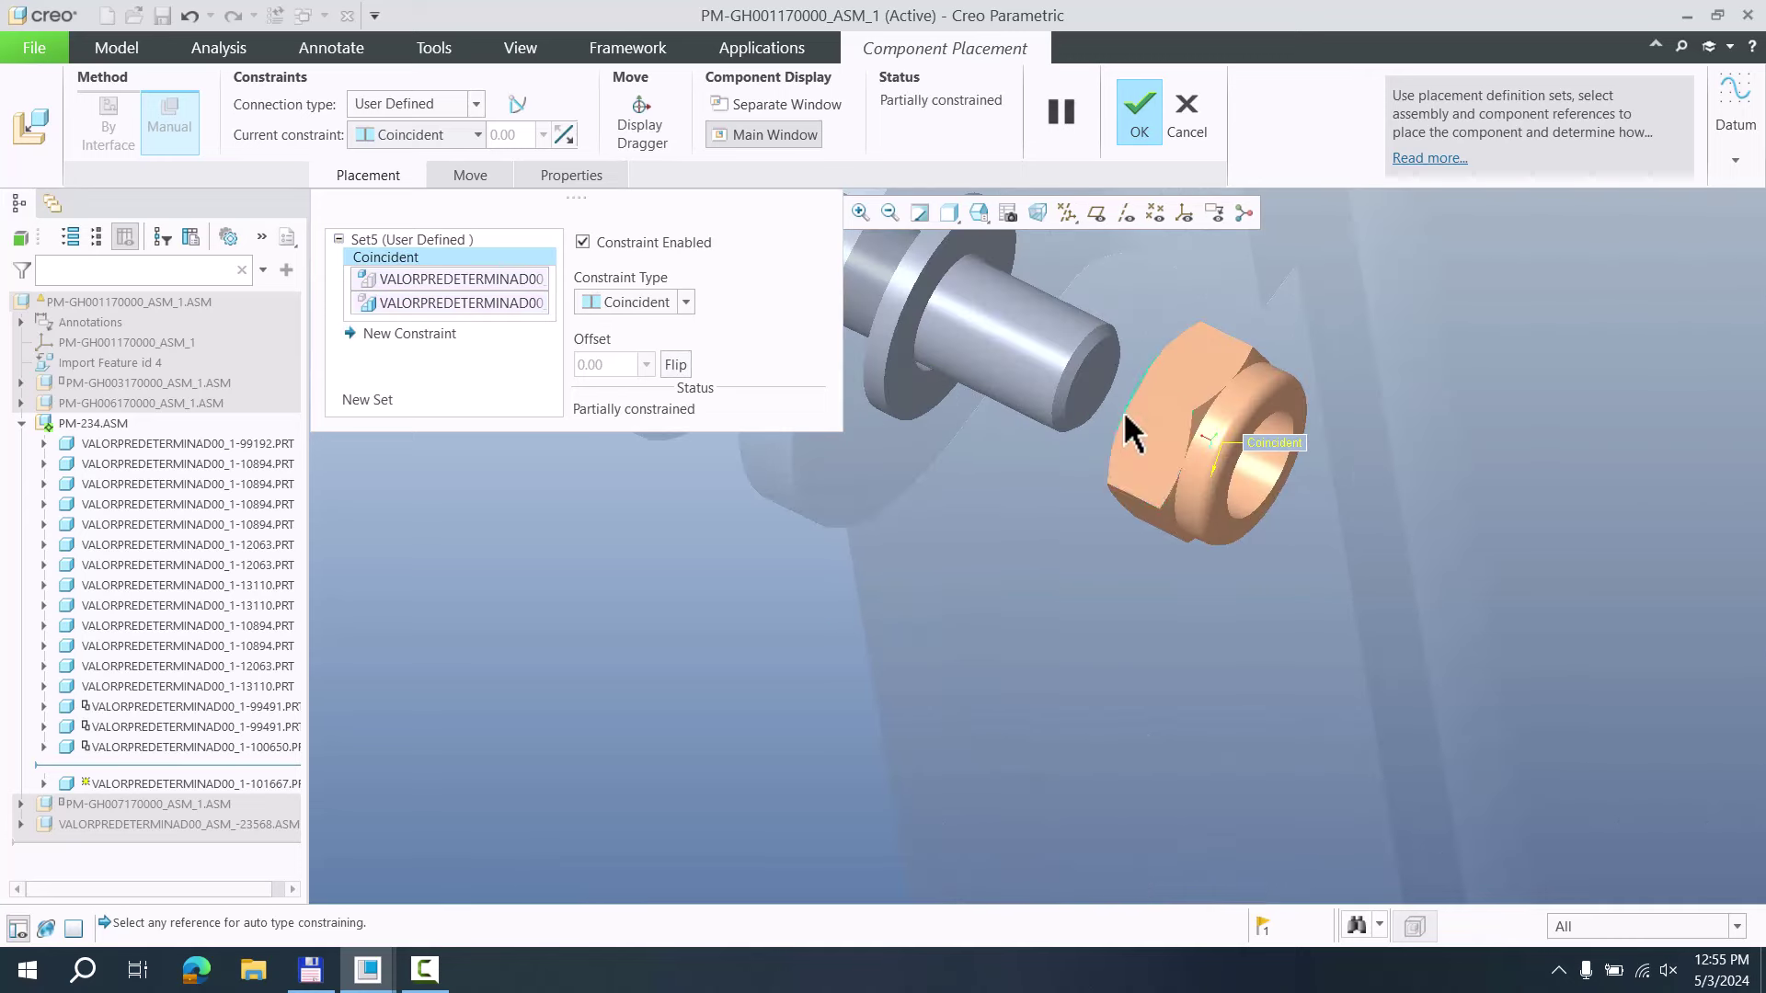
click(1137, 439)
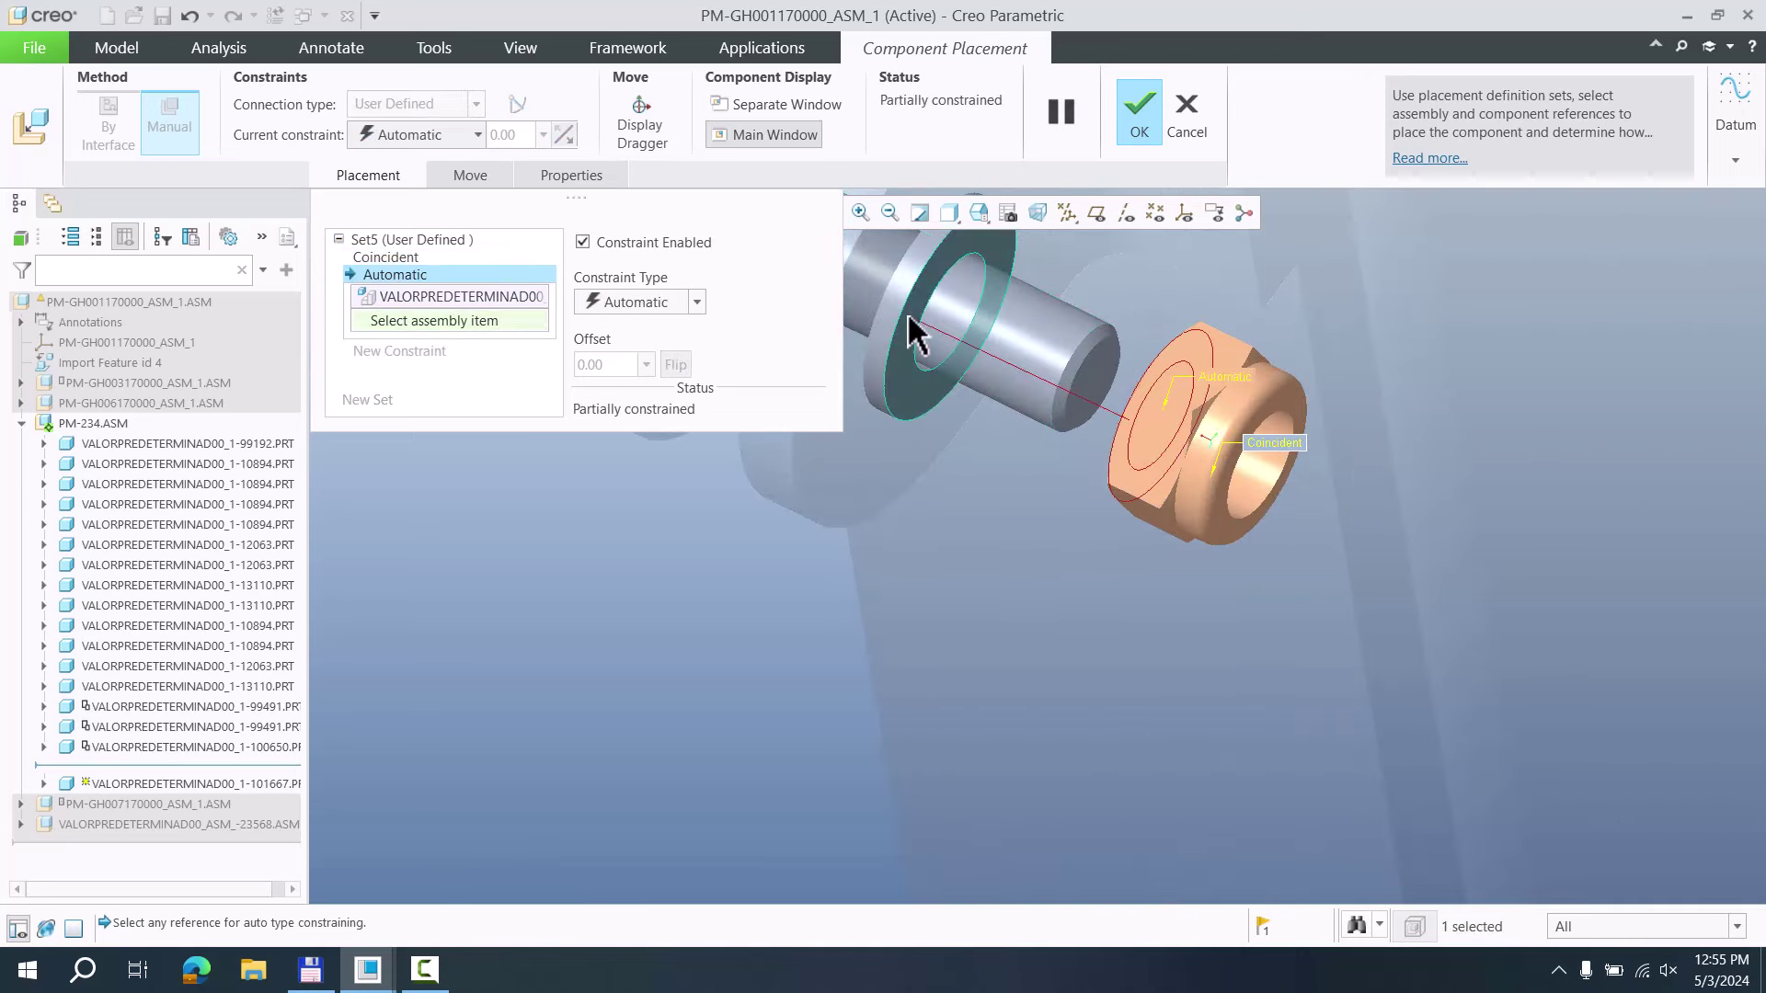
click(918, 333)
click(644, 303)
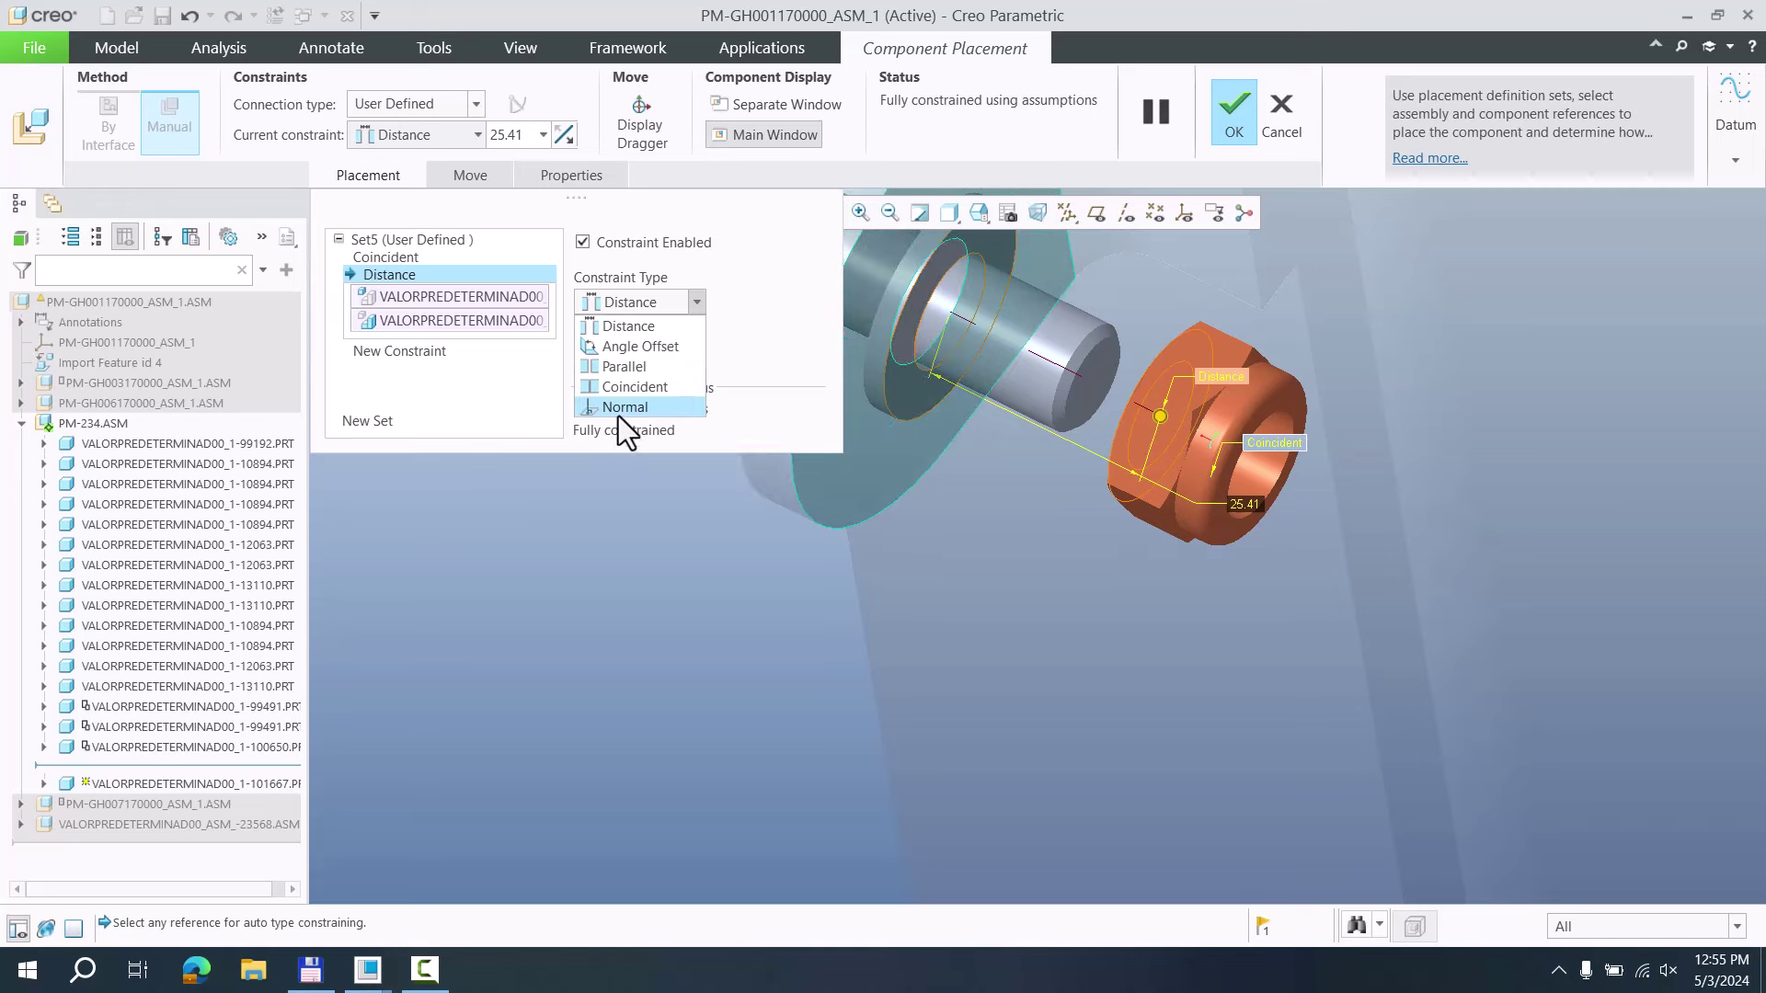
click(618, 390)
click(1253, 135)
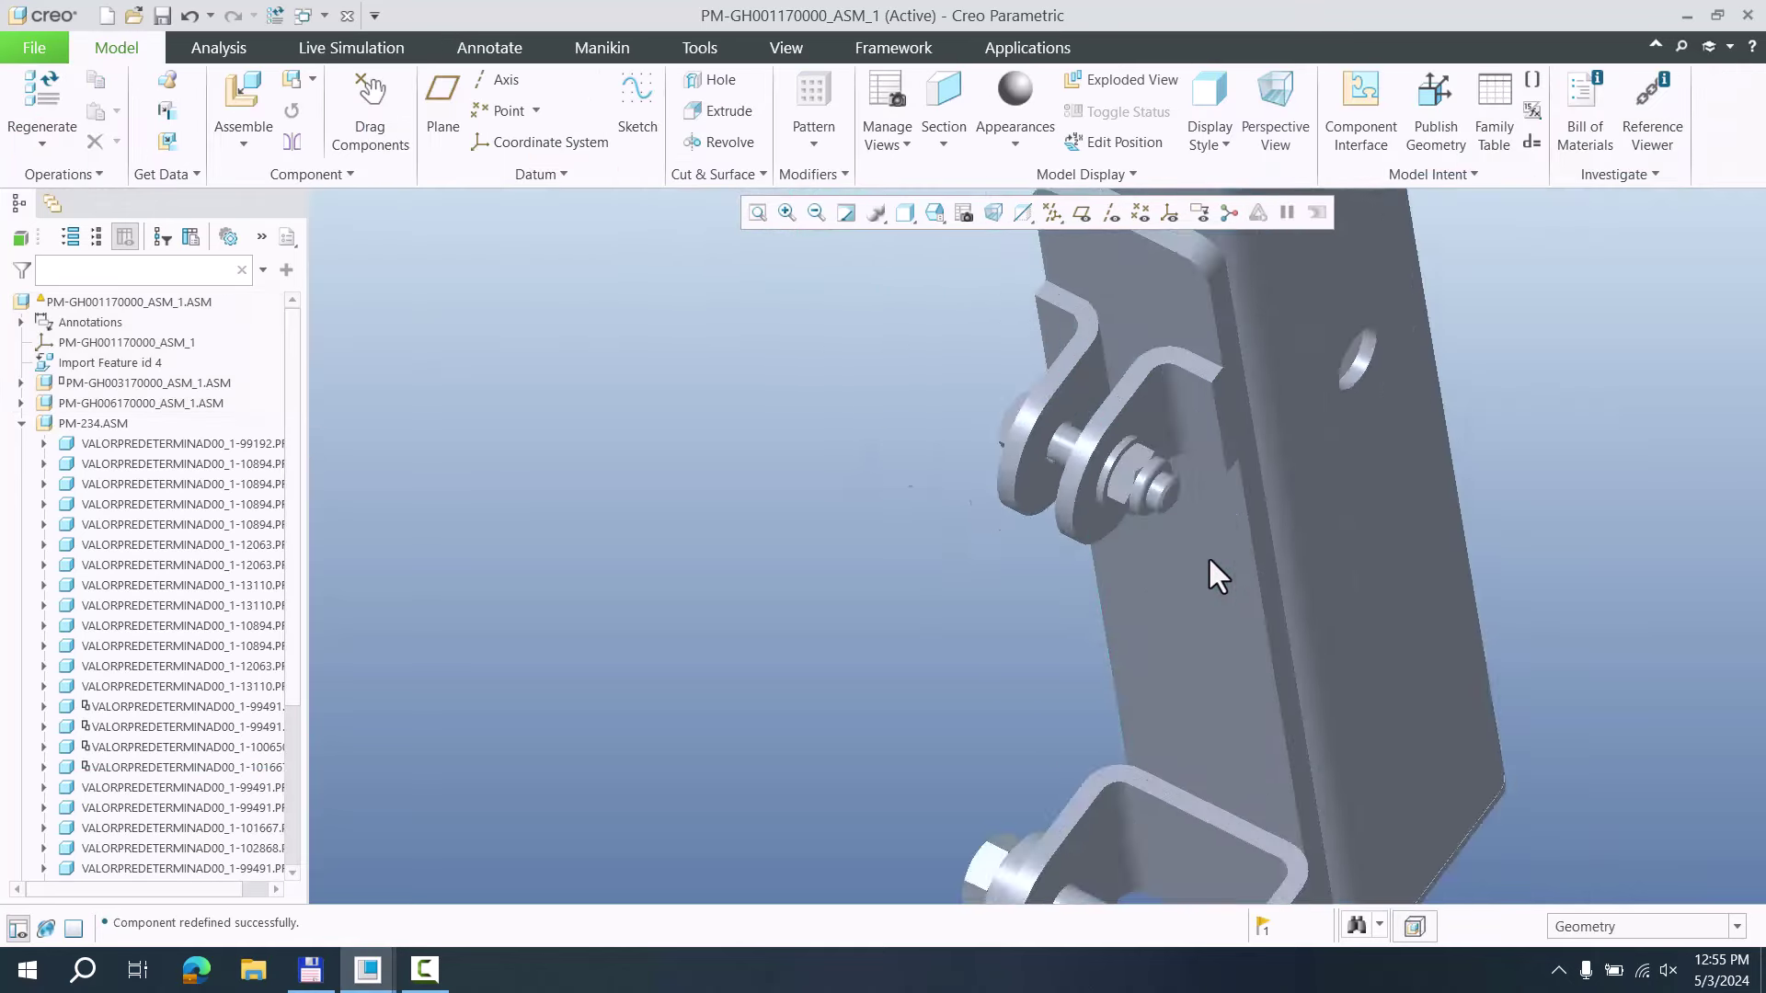
Redefine the base subassembly PM-GH003170000_ASM_1.ASM with a Fix constraint at its current position and accept the placement
scroll(1052, 523, up, 3)
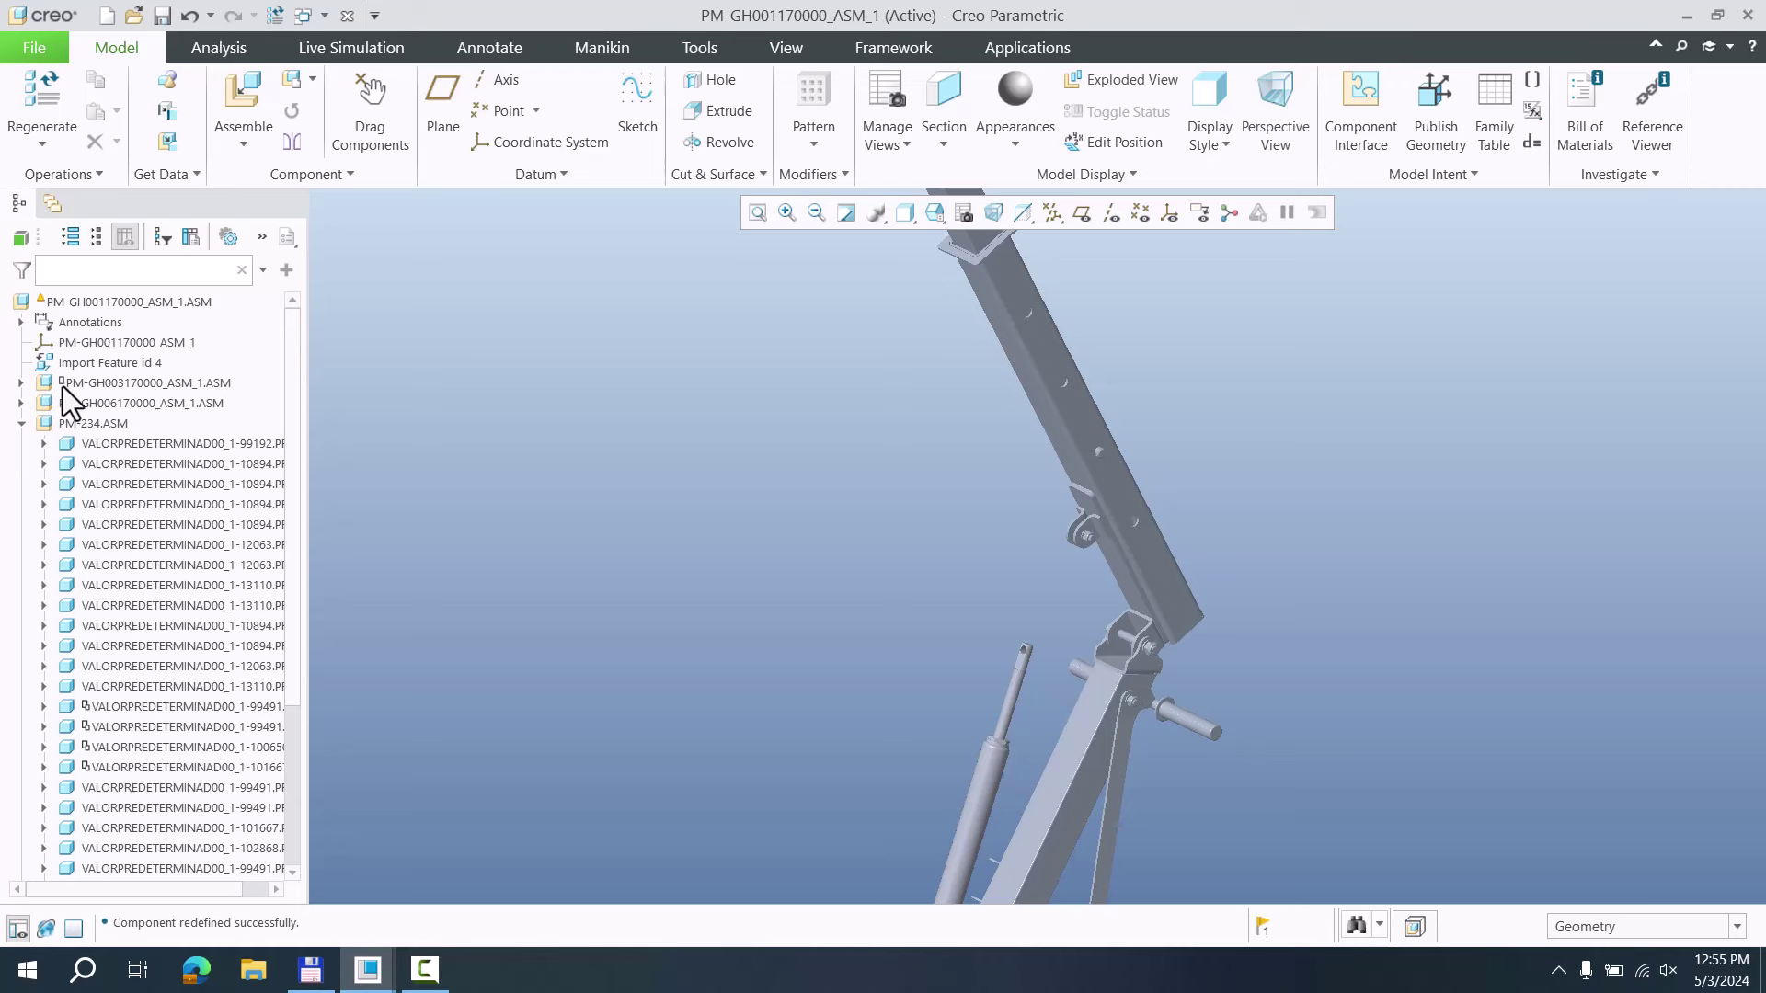
click(90, 390)
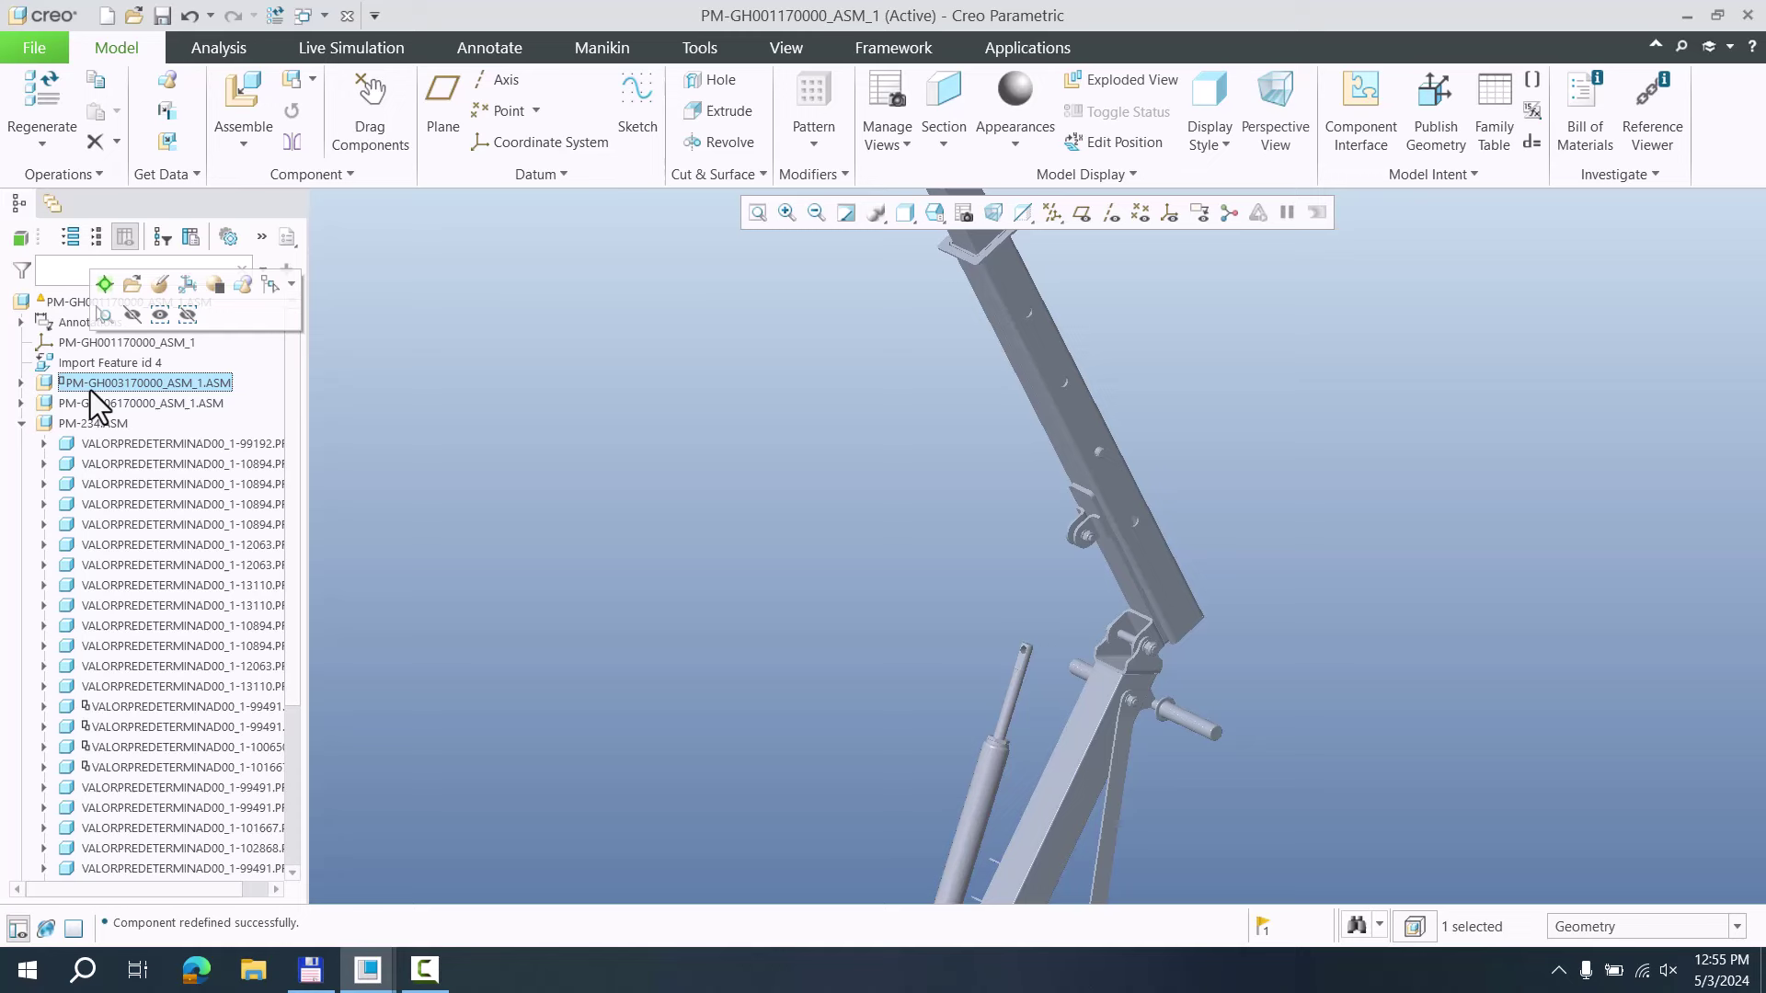
scroll(754, 461, up, 5)
click(571, 565)
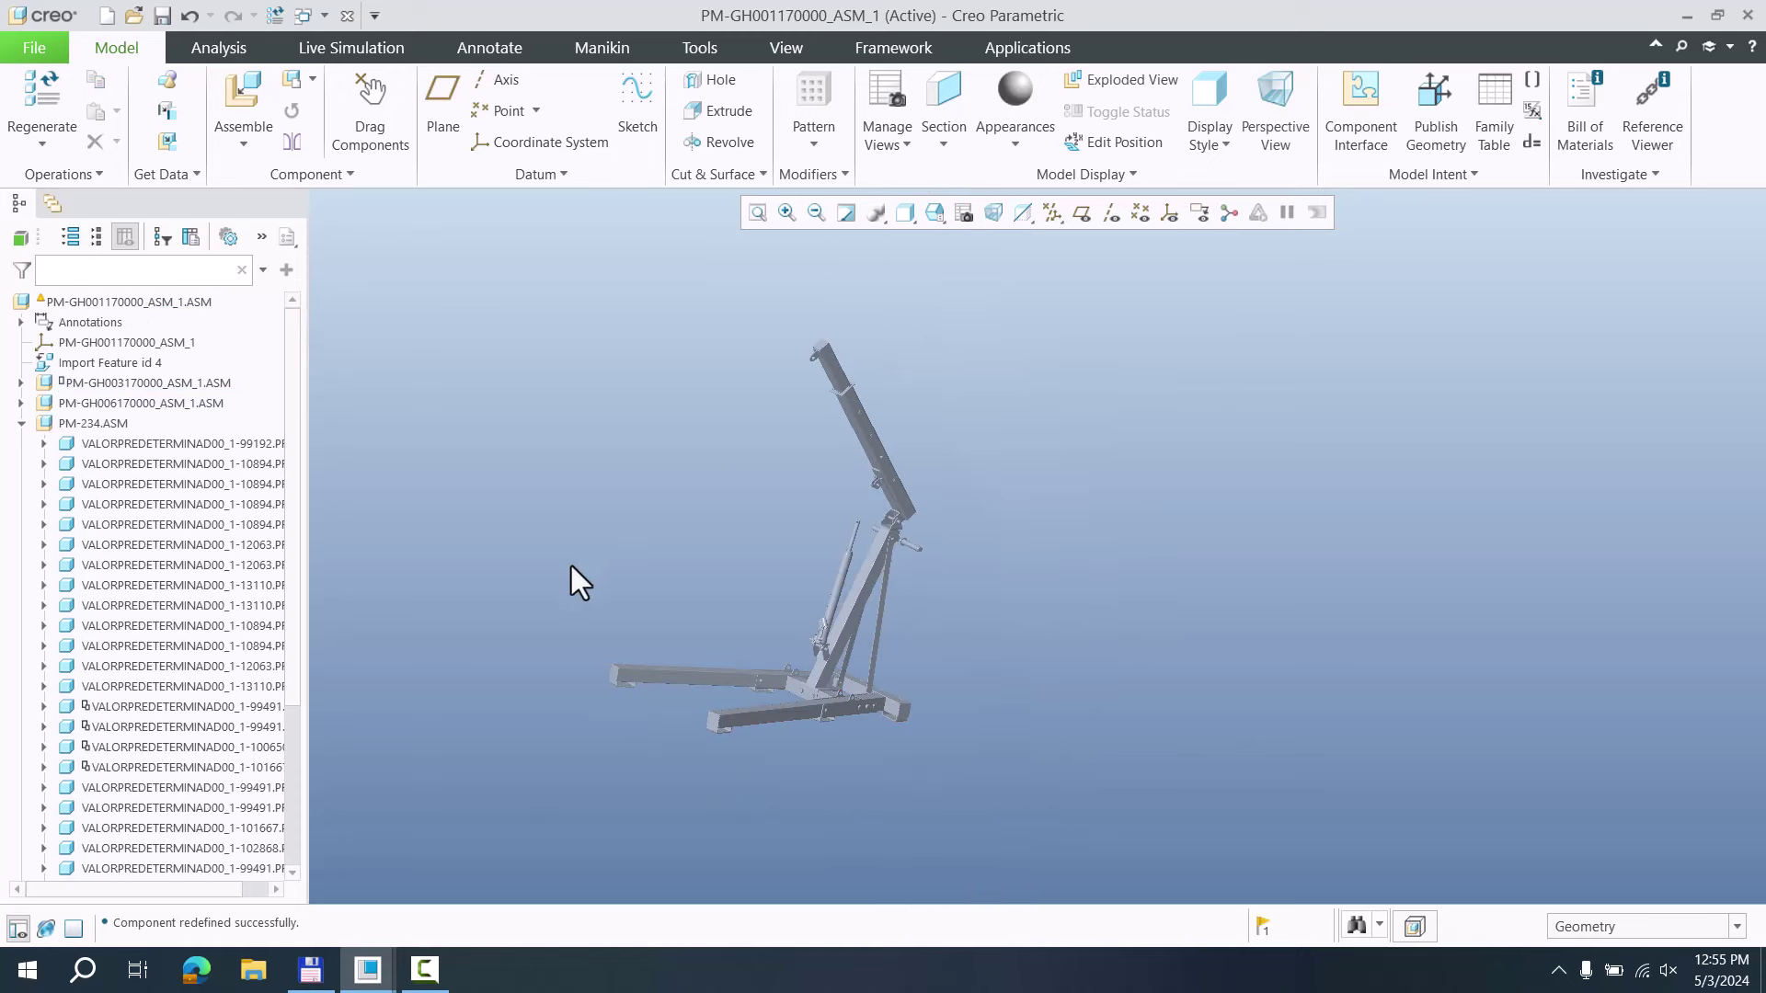
click(89, 384)
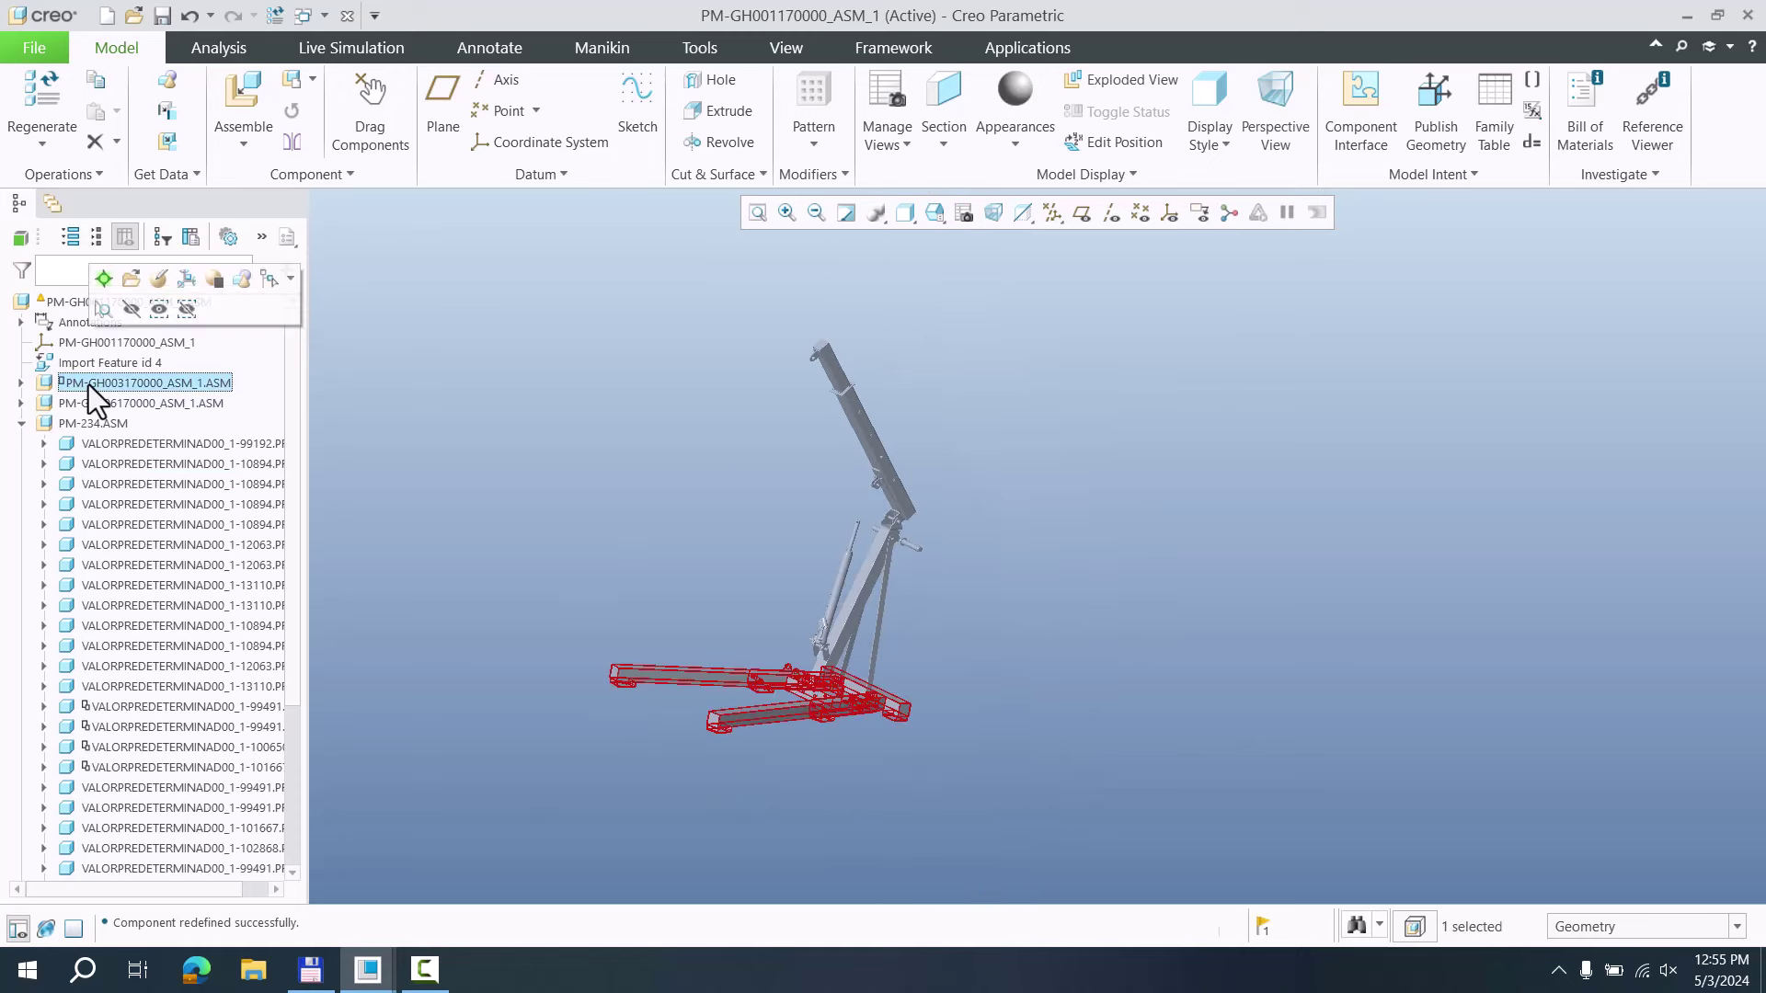
click(104, 278)
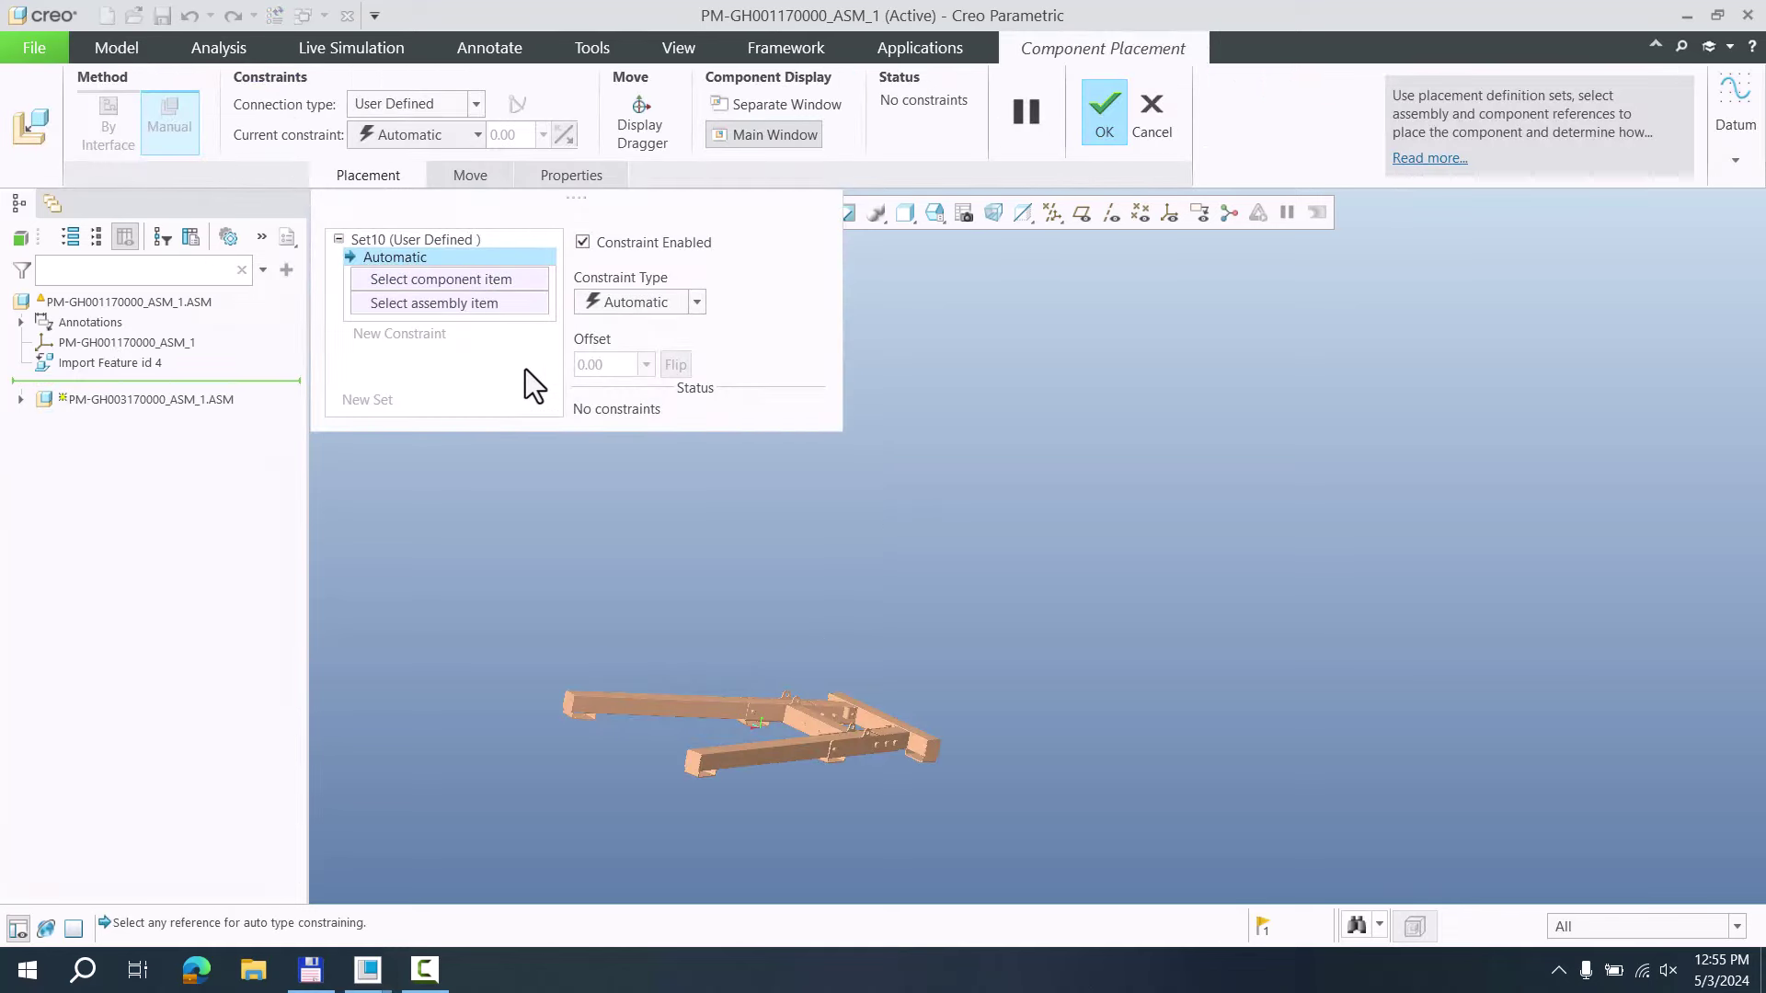
click(637, 300)
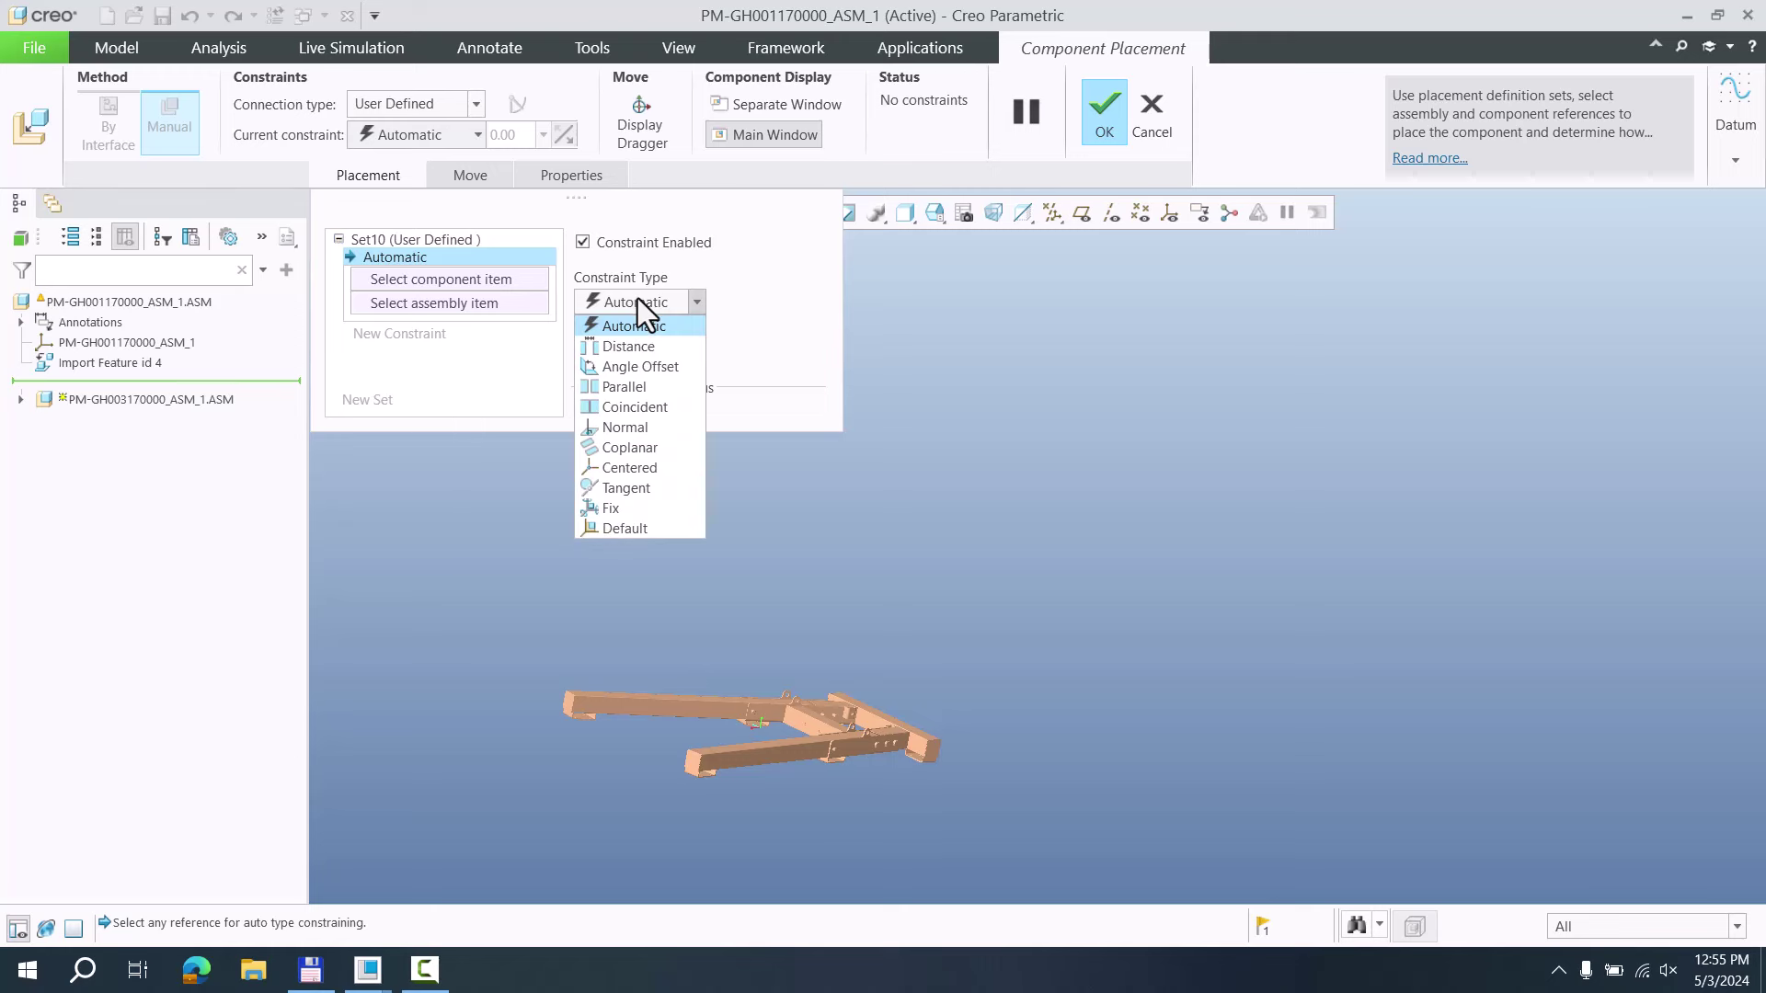
click(615, 509)
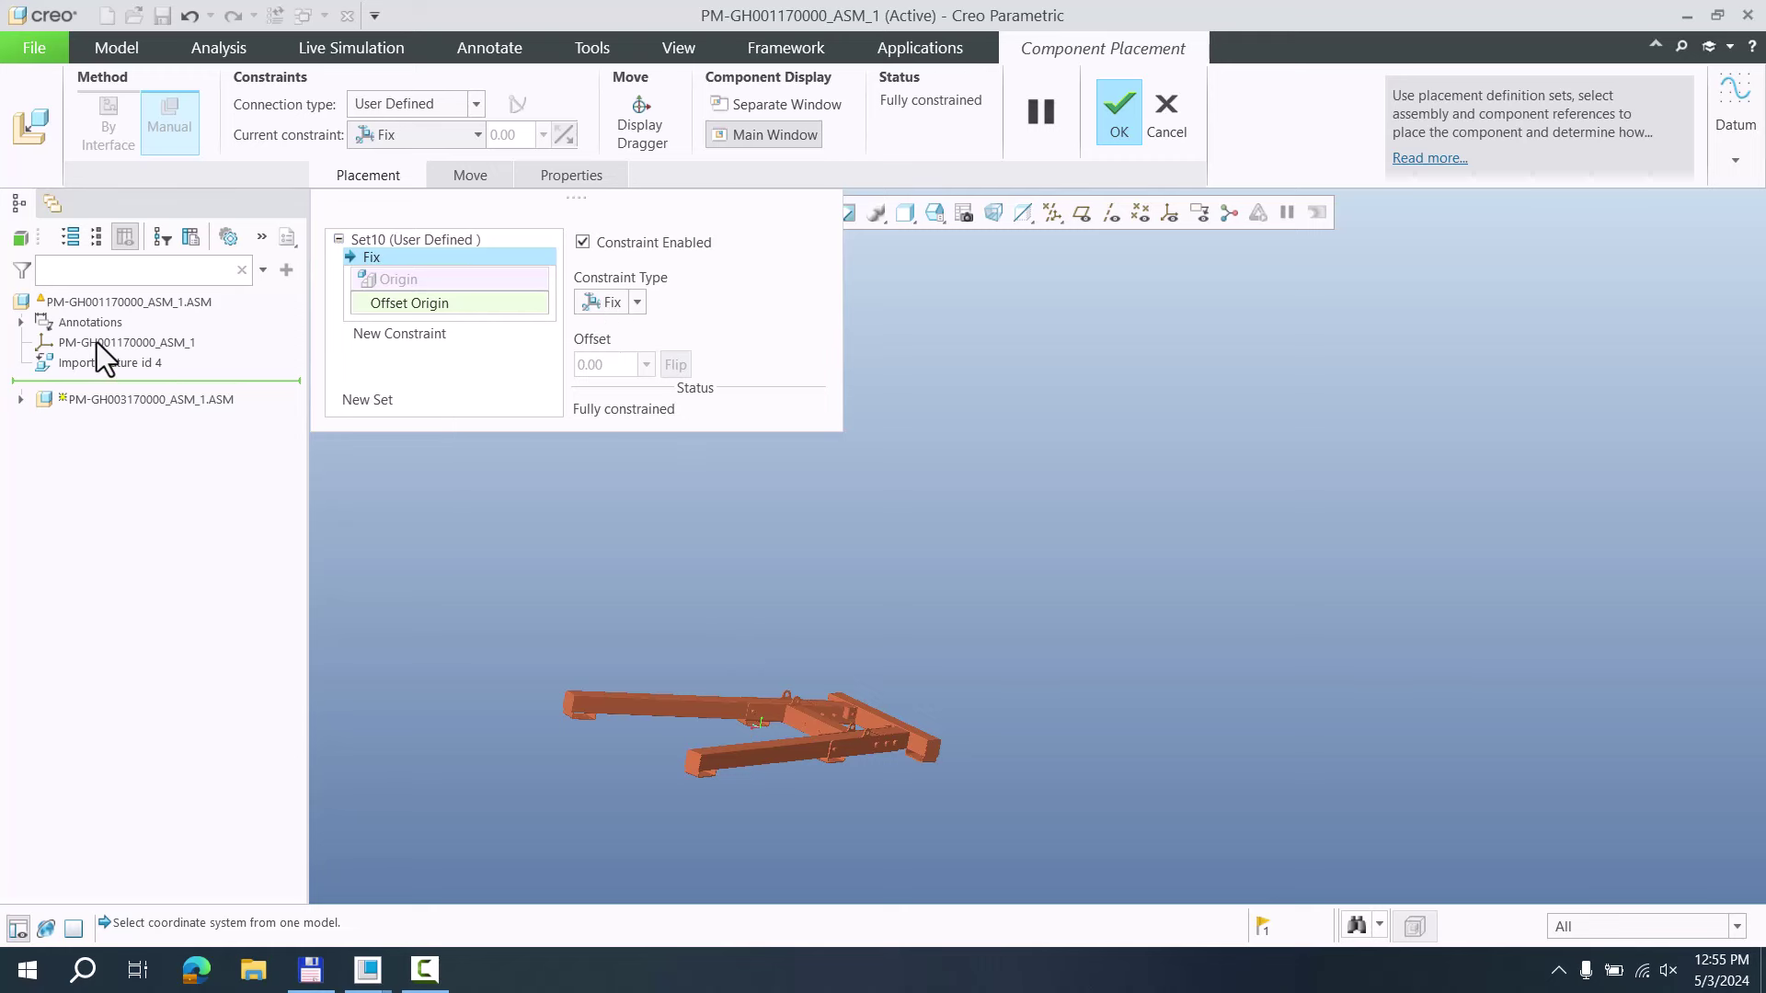
click(1122, 122)
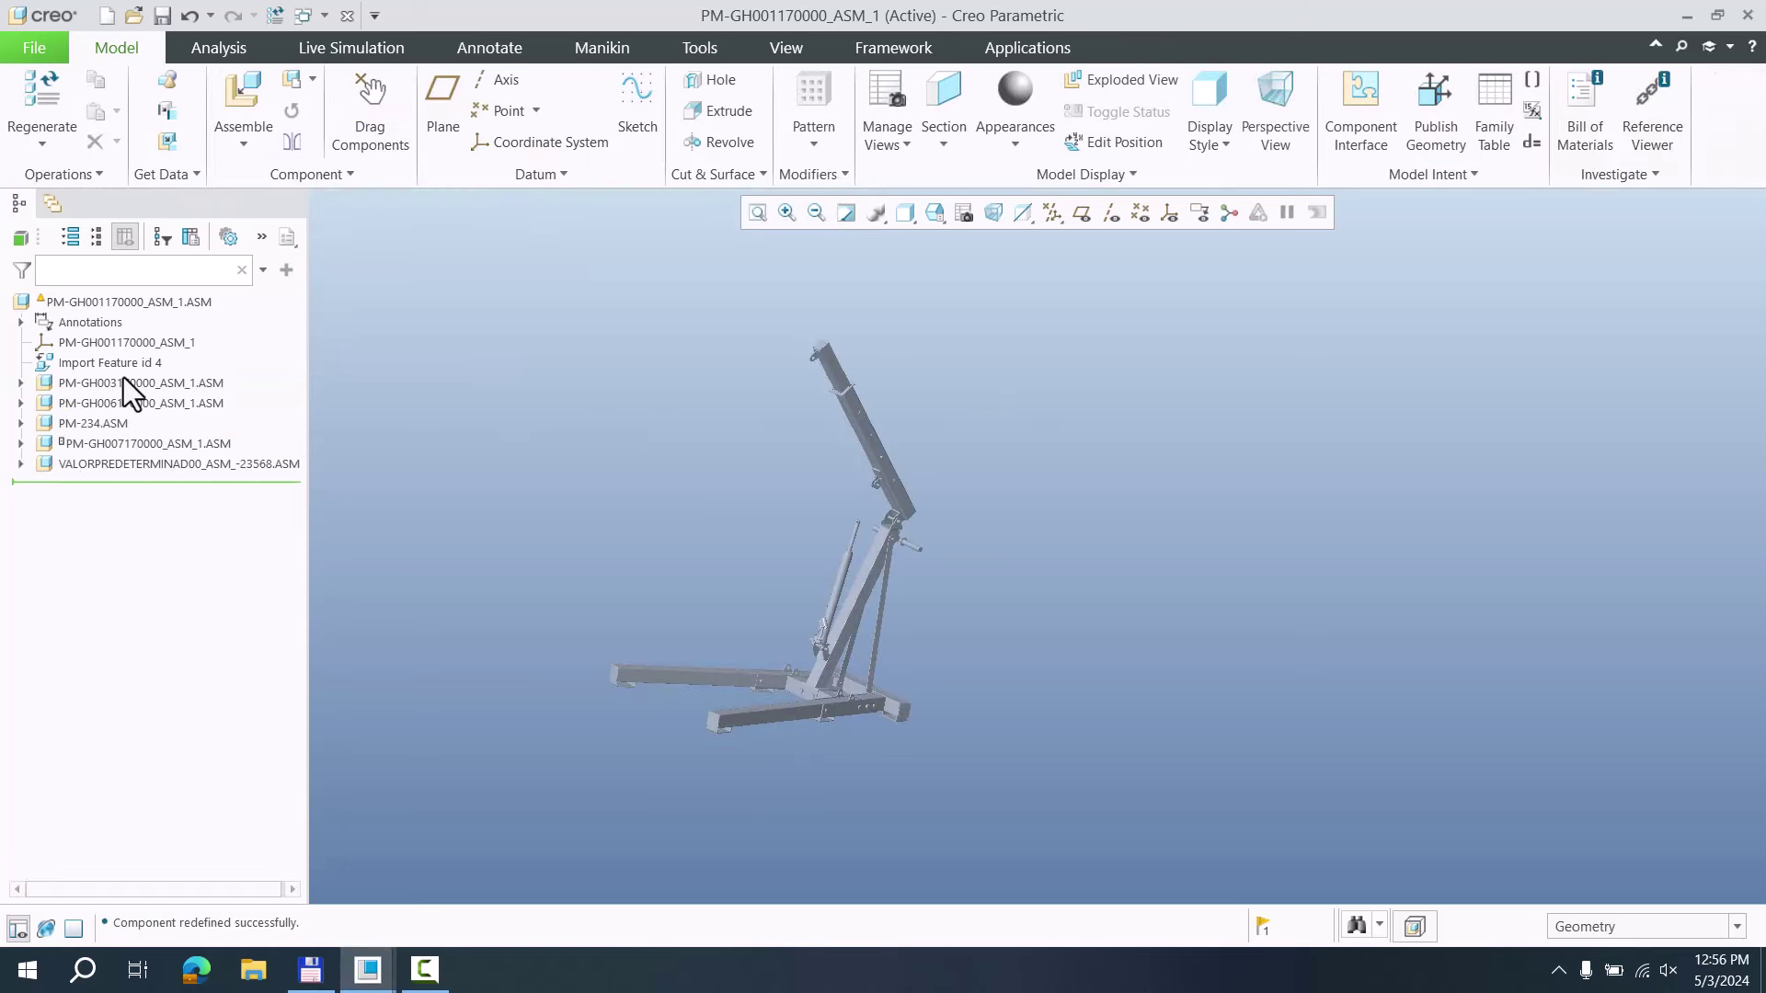
Swing the boom down about its pin with Drag Components, accept the lowered position and close the tool
click(62, 447)
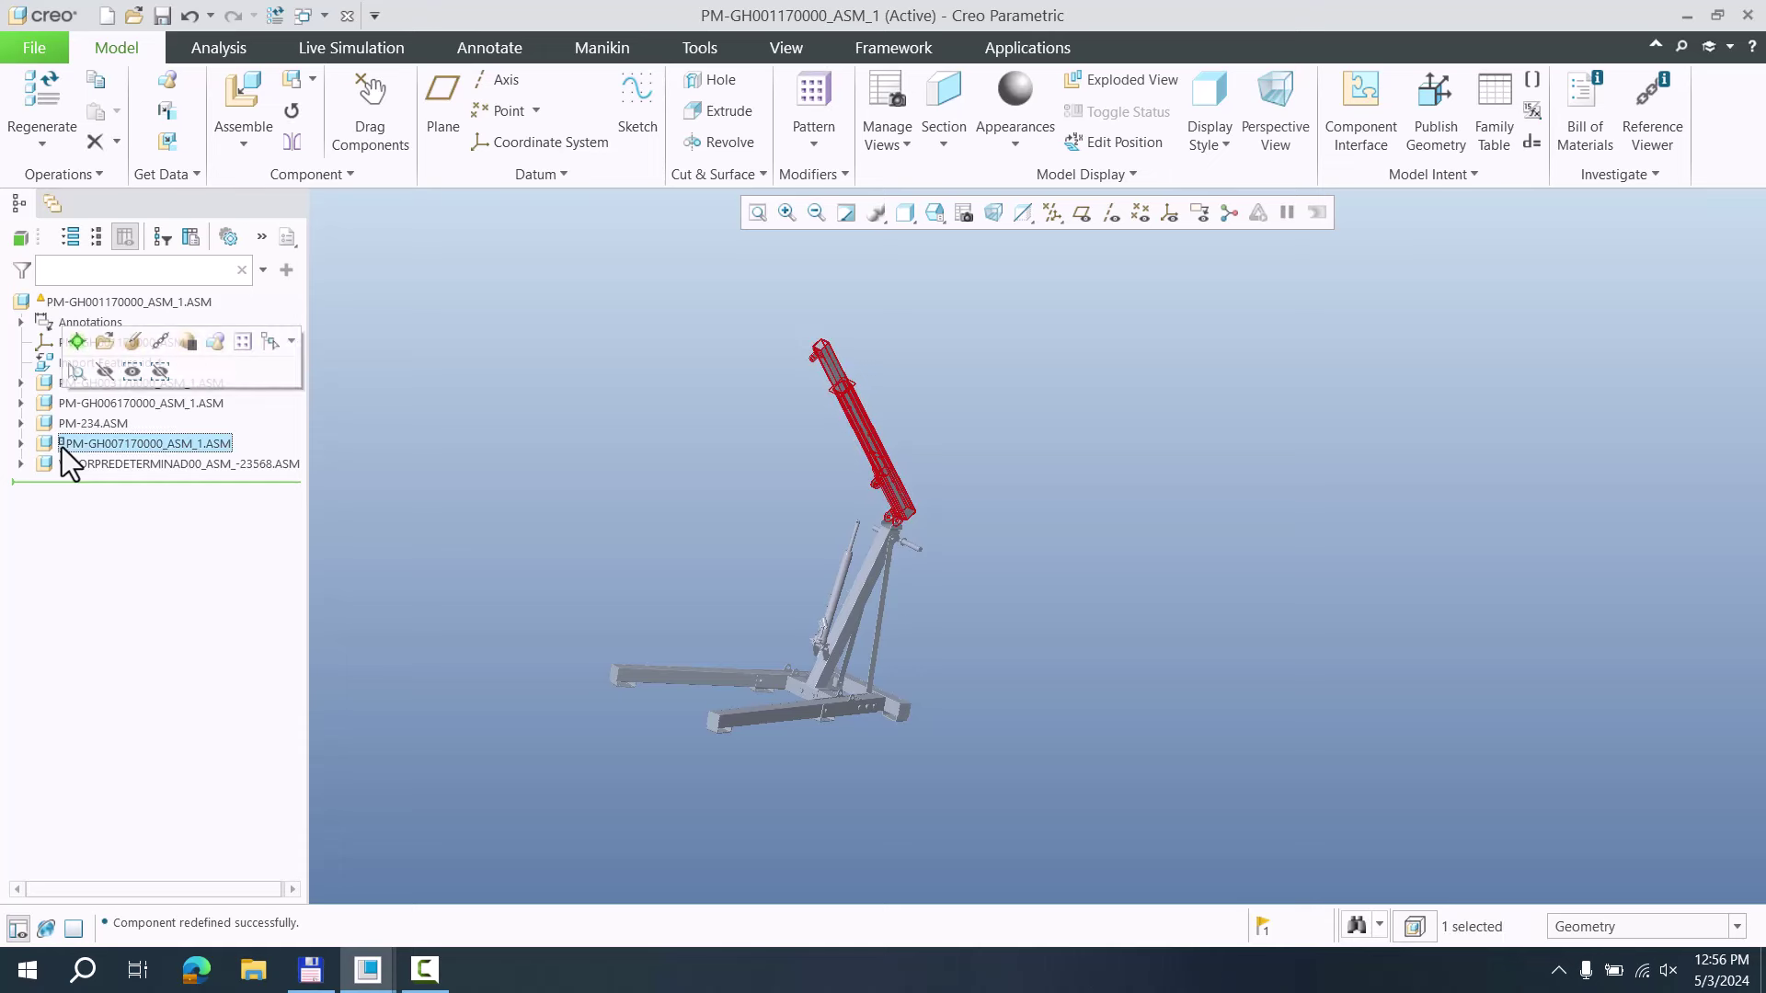
click(600, 506)
scroll(826, 388, down, 5)
mouse_move(924, 423)
middle_down()
mouse_move(965, 398)
mouse_move(947, 425)
middle_up()
click(370, 115)
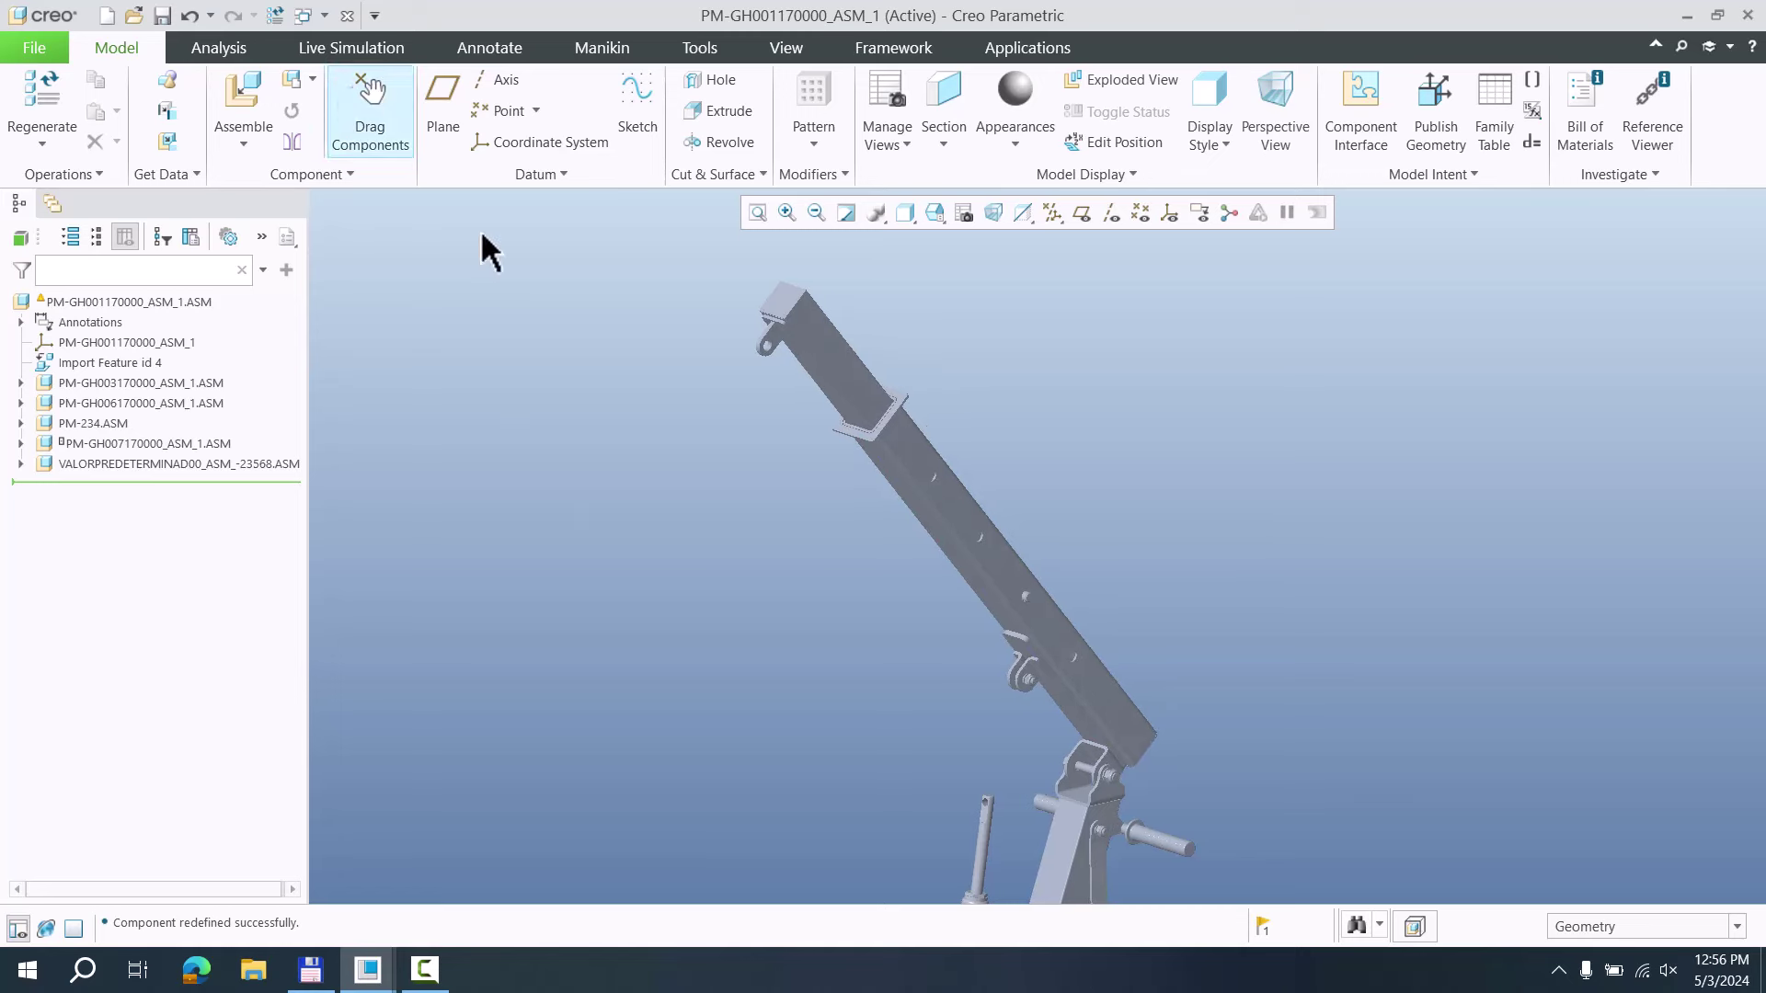
click(920, 495)
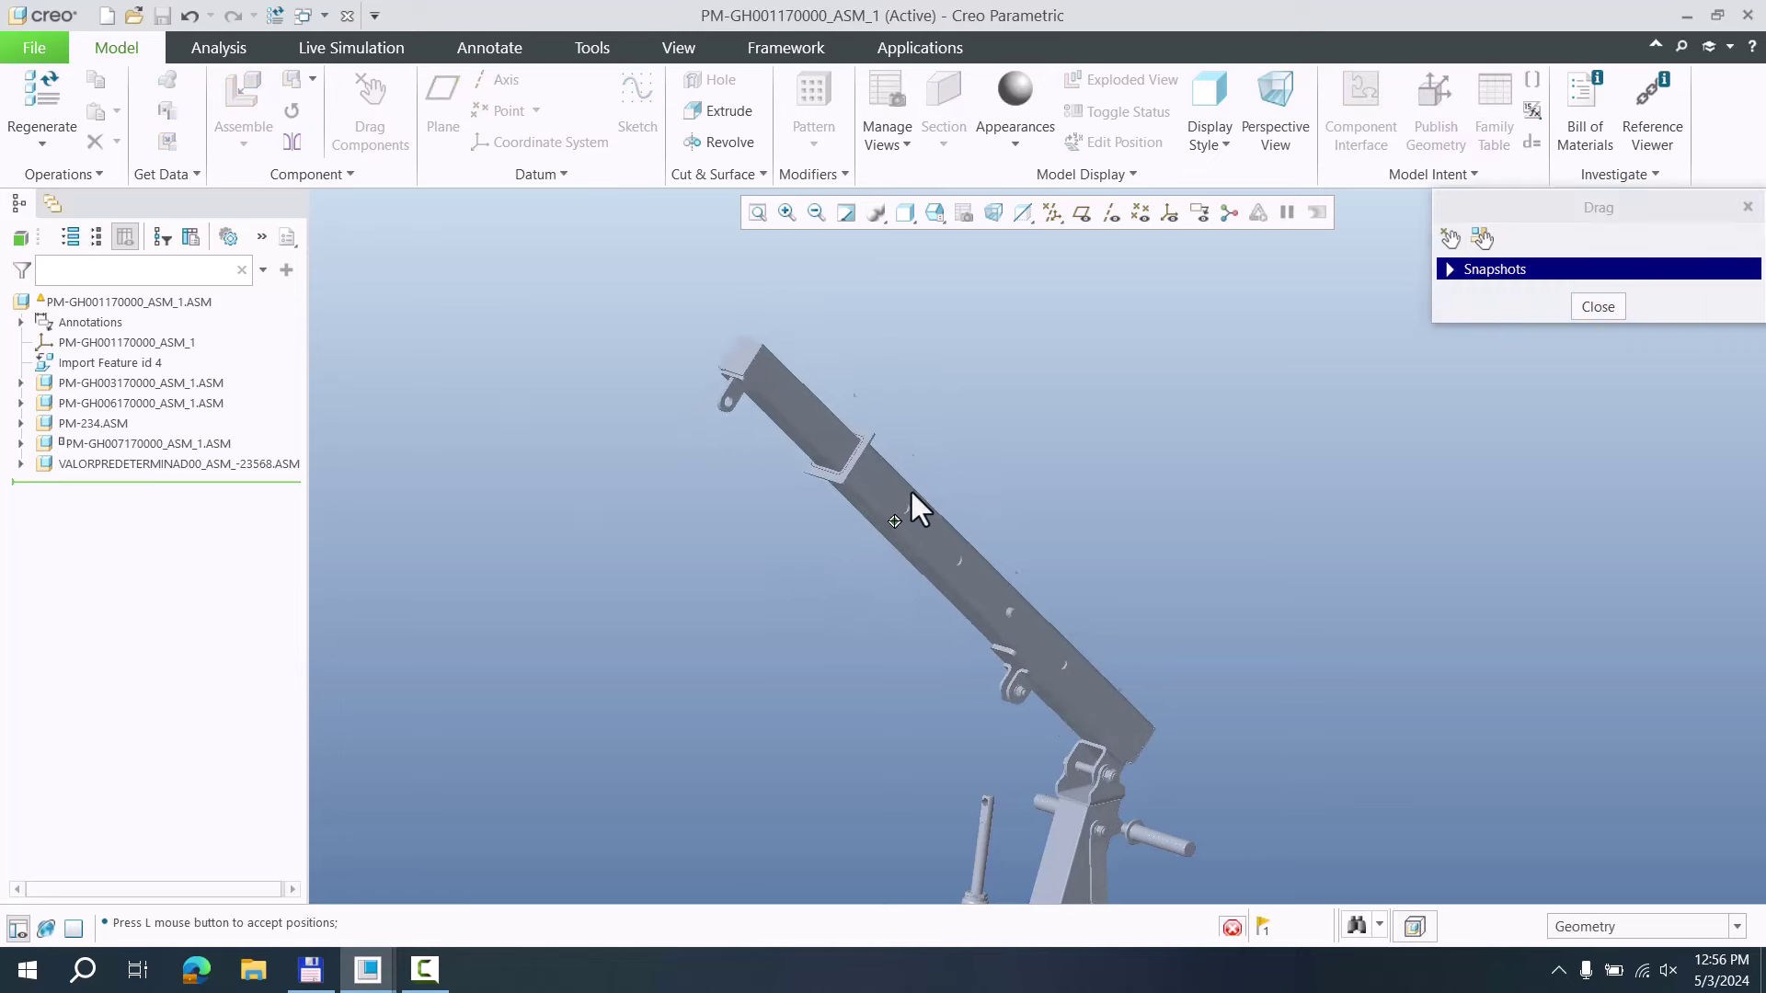
click(858, 589)
scroll(1004, 729, down, 4)
scroll(1004, 728, down, 3)
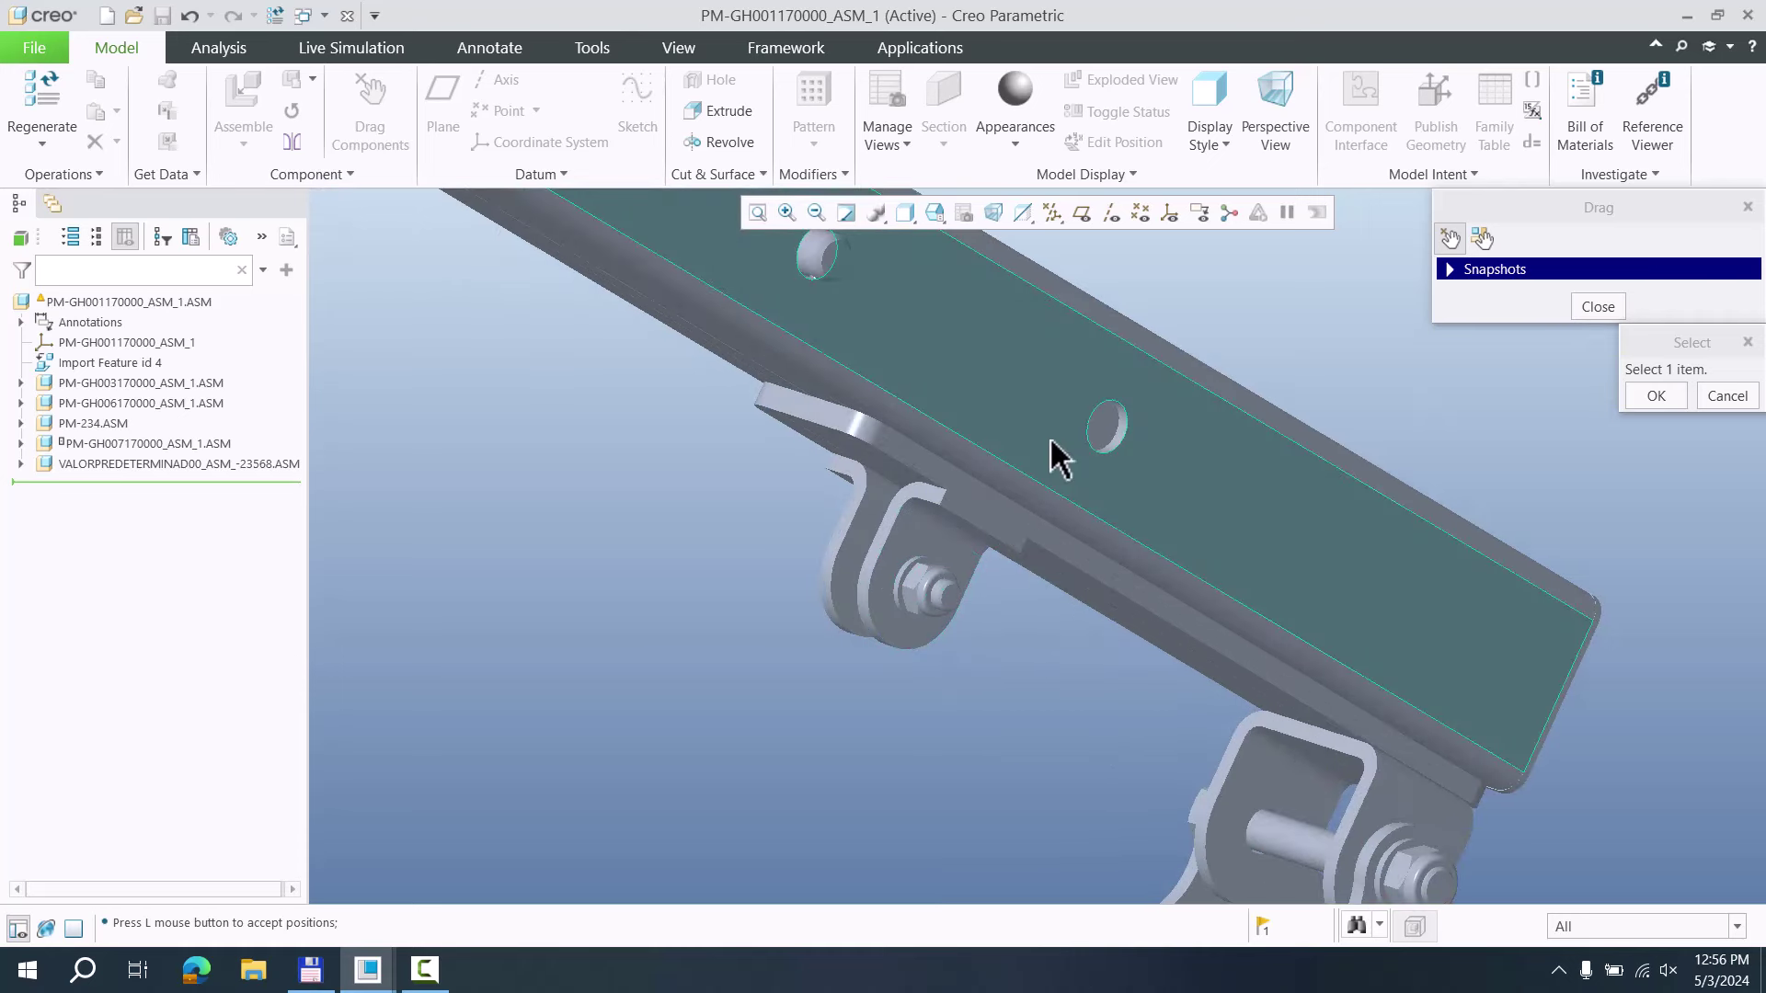
click(1595, 307)
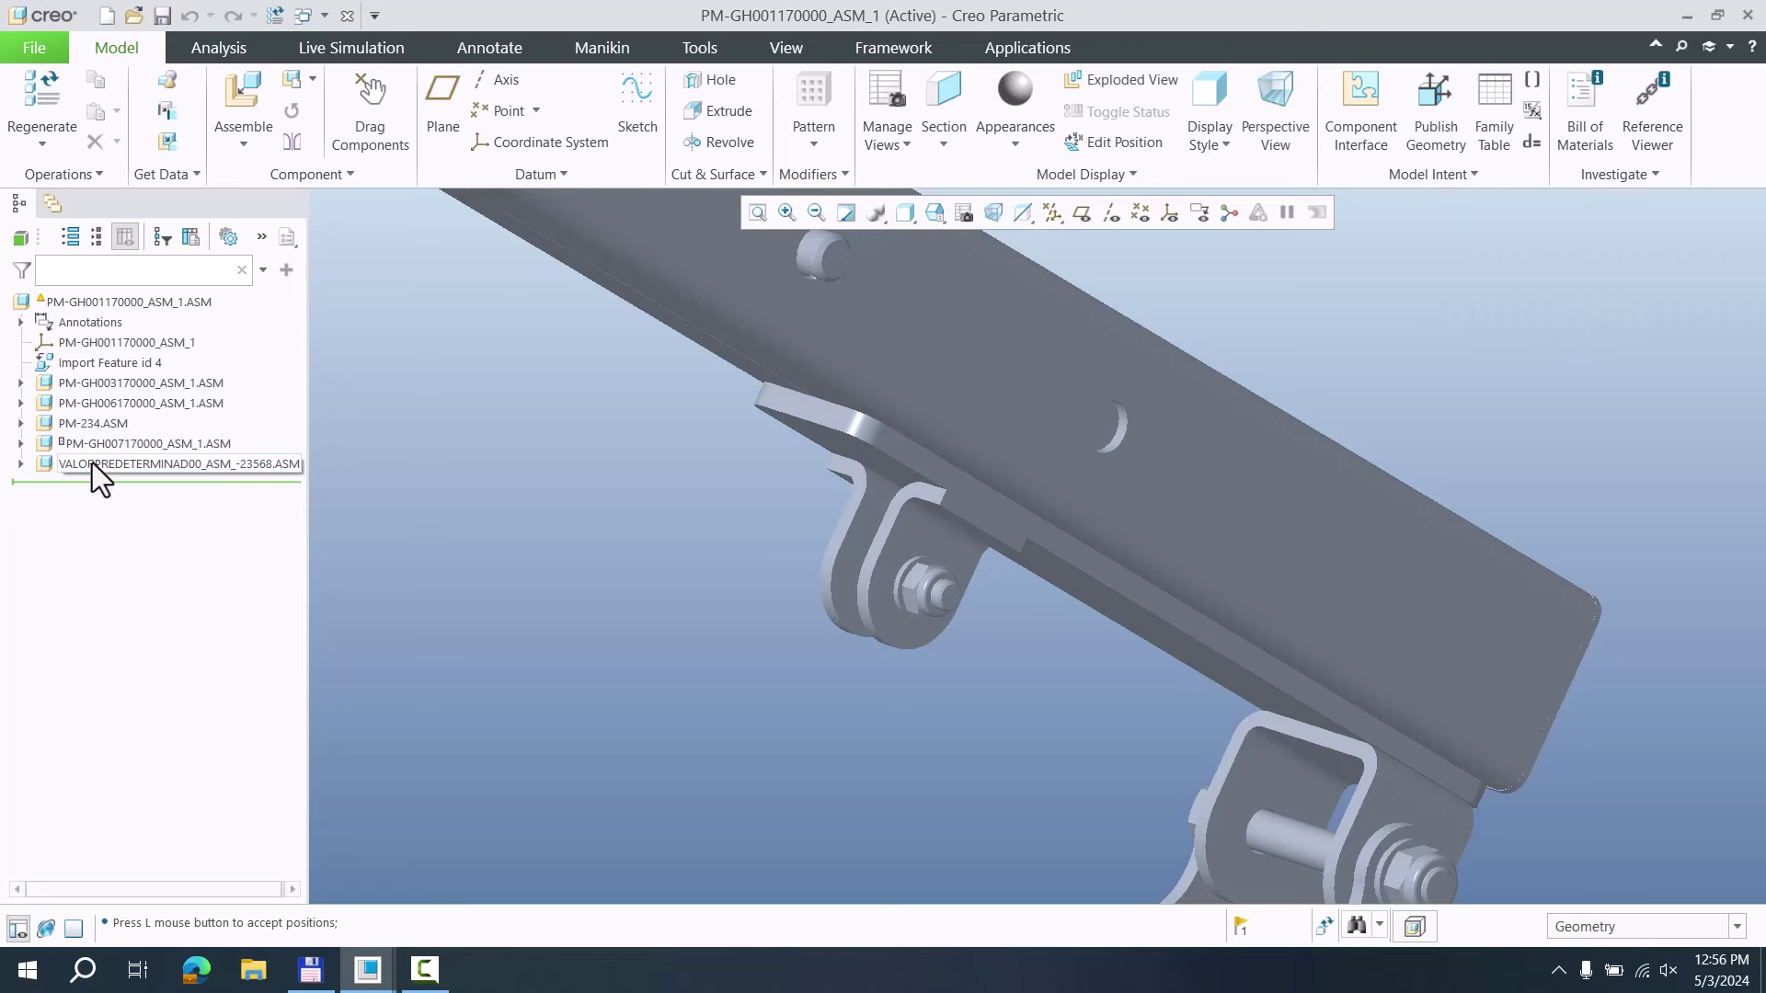
Locate the middle bracket's bolt among the components of PM-234.ASM and inspect the crane from the boom down to its base
click(940, 592)
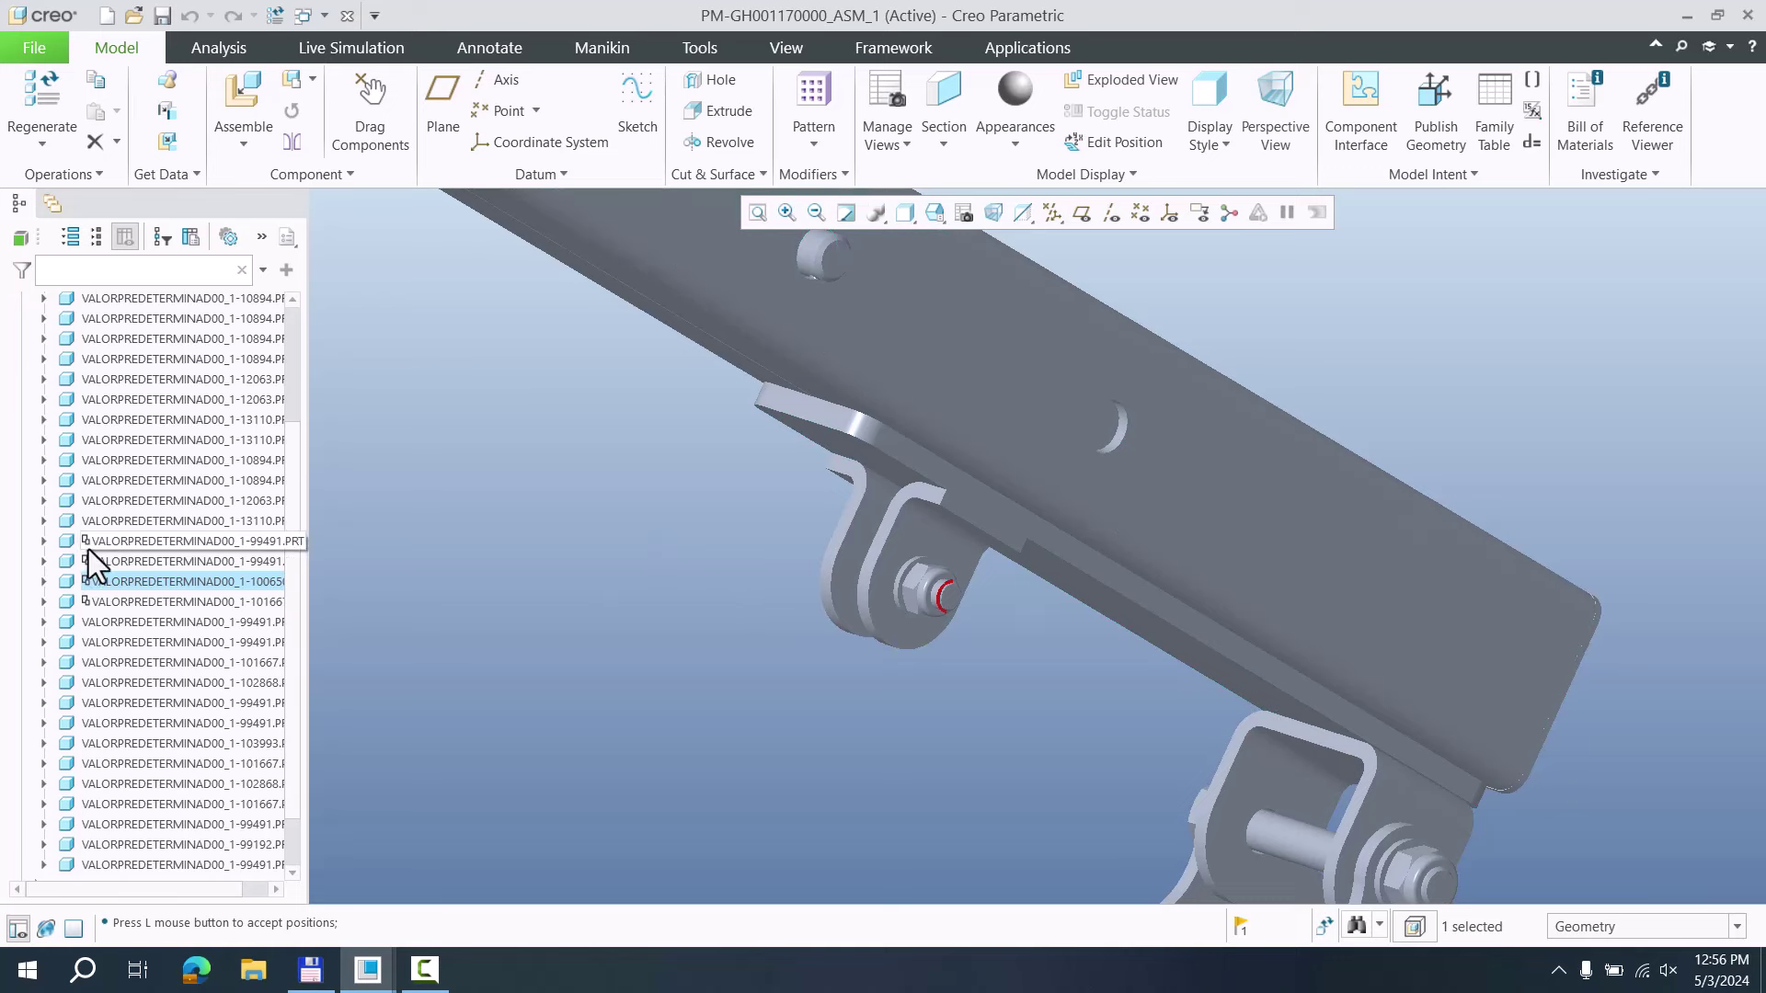
click(505, 618)
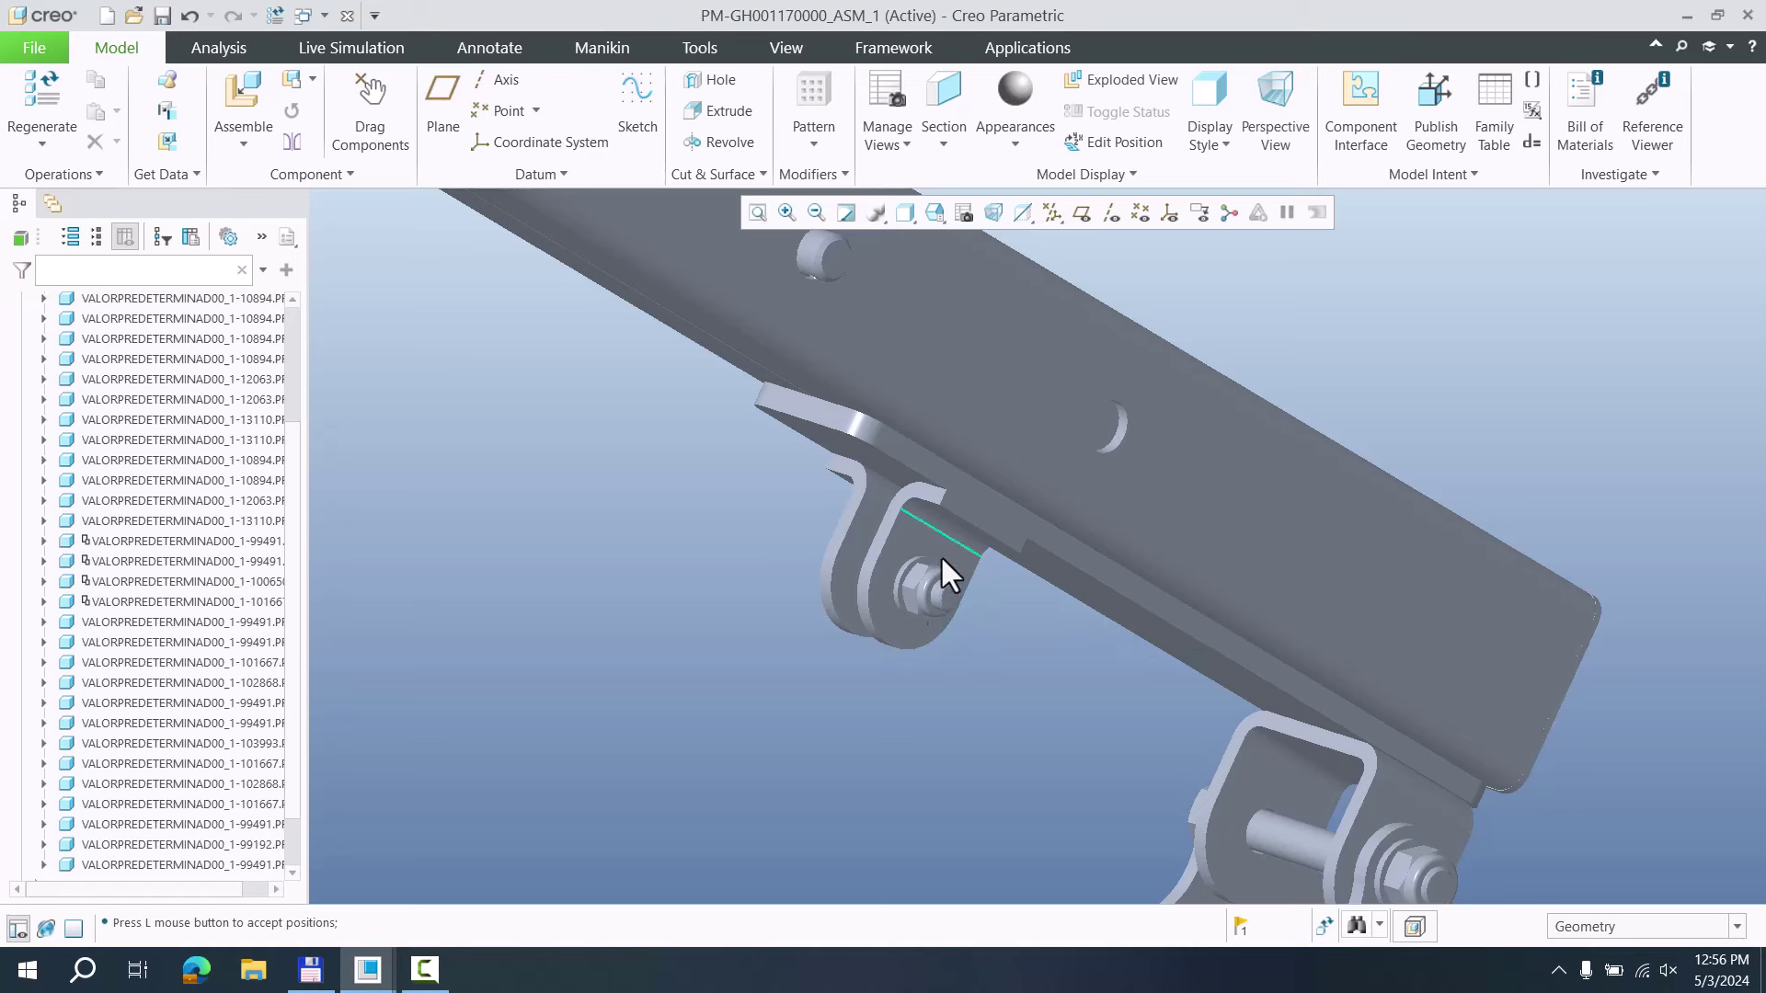
scroll(1122, 587, up, 5)
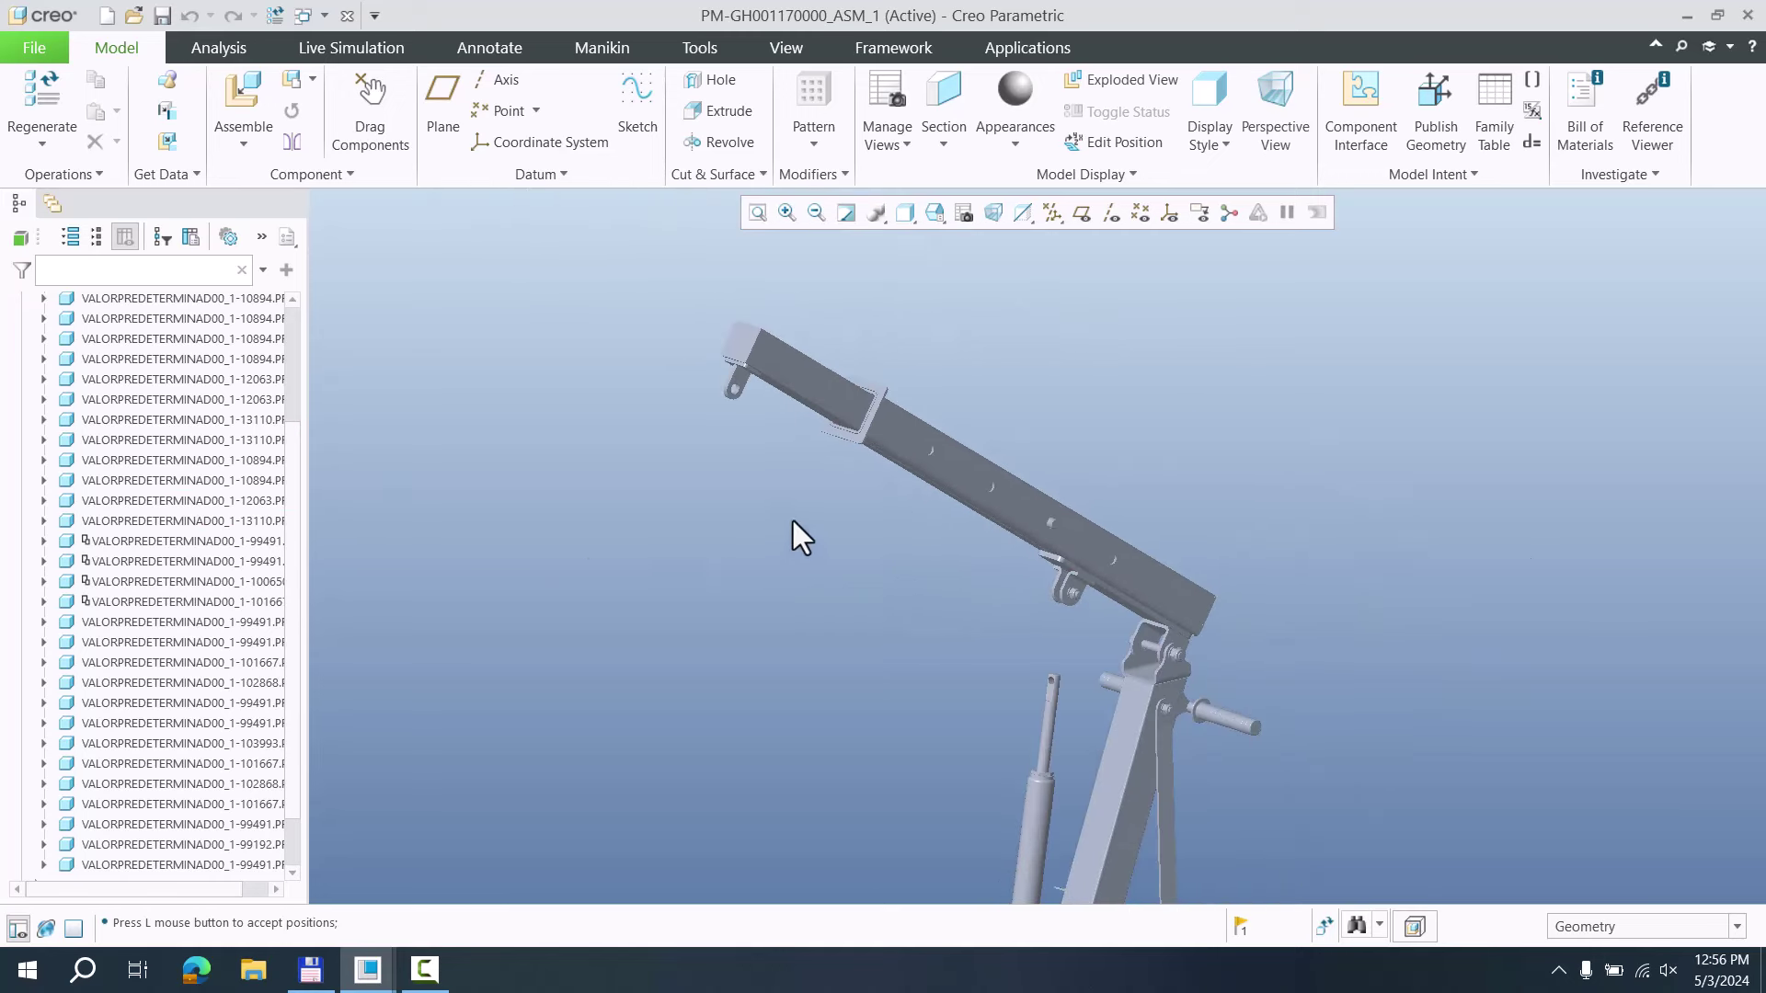
scroll(804, 654, up, 4)
scroll(833, 637, down, 3)
click(862, 468)
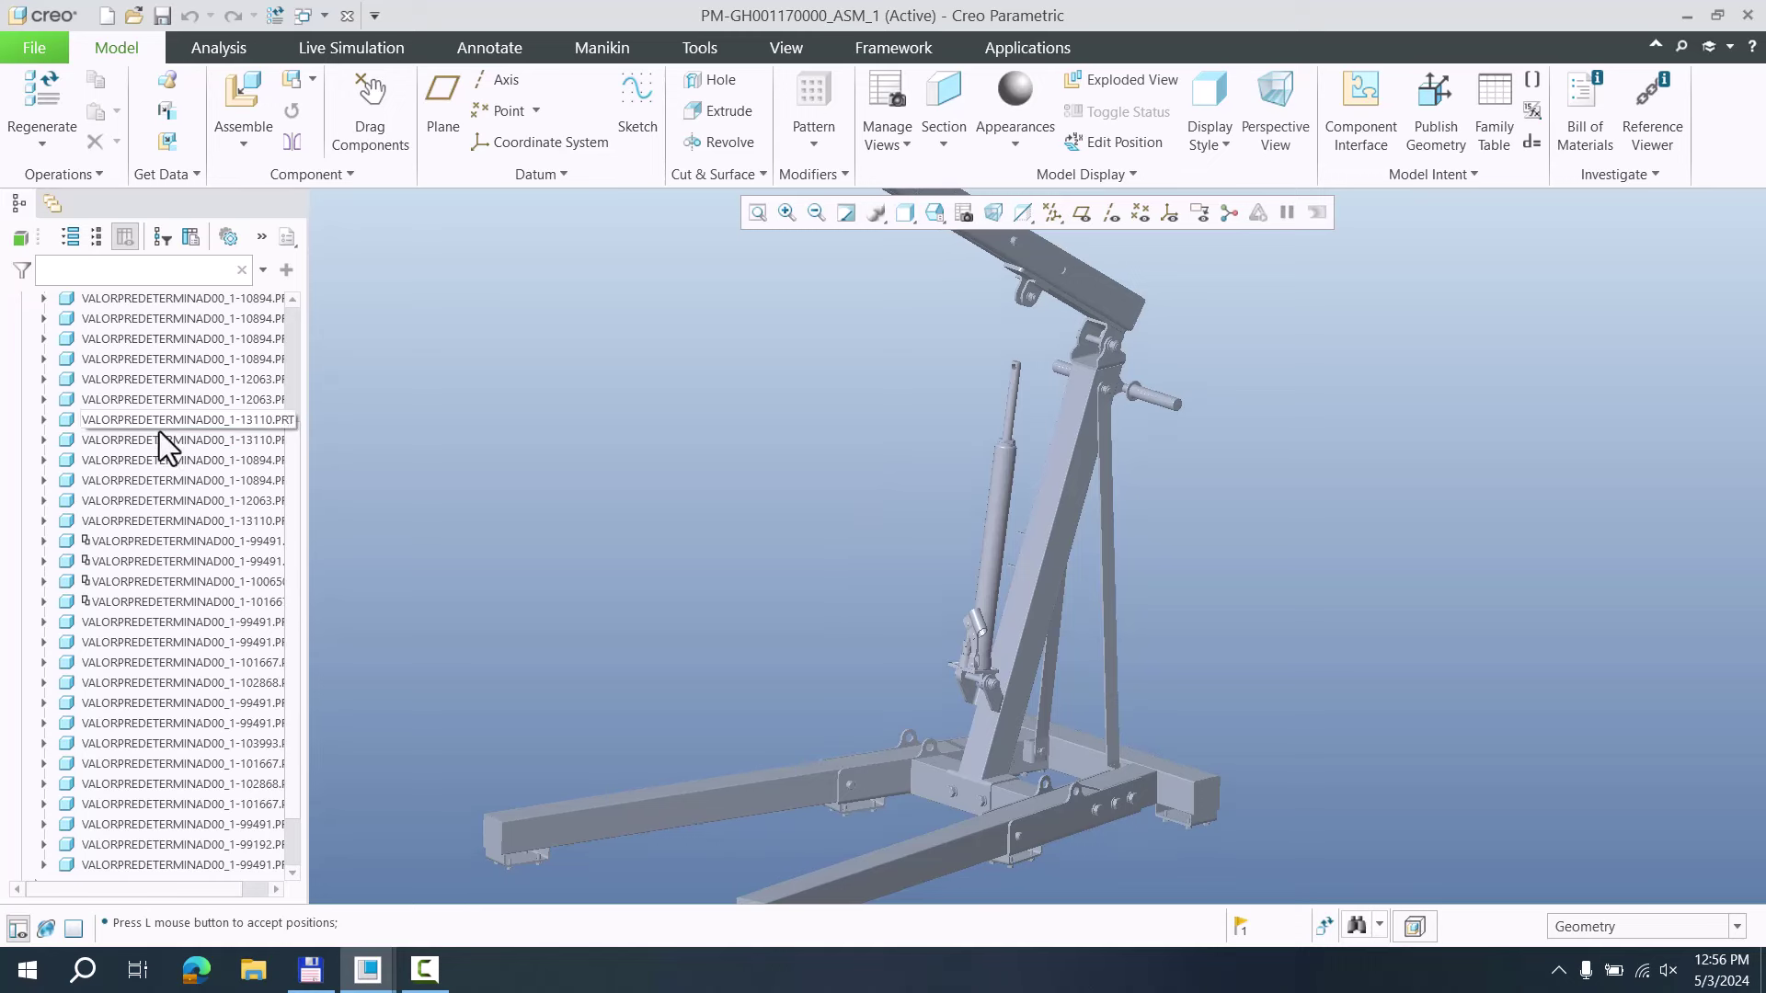
Inspect the placement definition of the piston rod subassembly inside VALORPREDETERMINAD00_ASM_-23568.ASM and close it without changes
scroll(296, 750, down, 2)
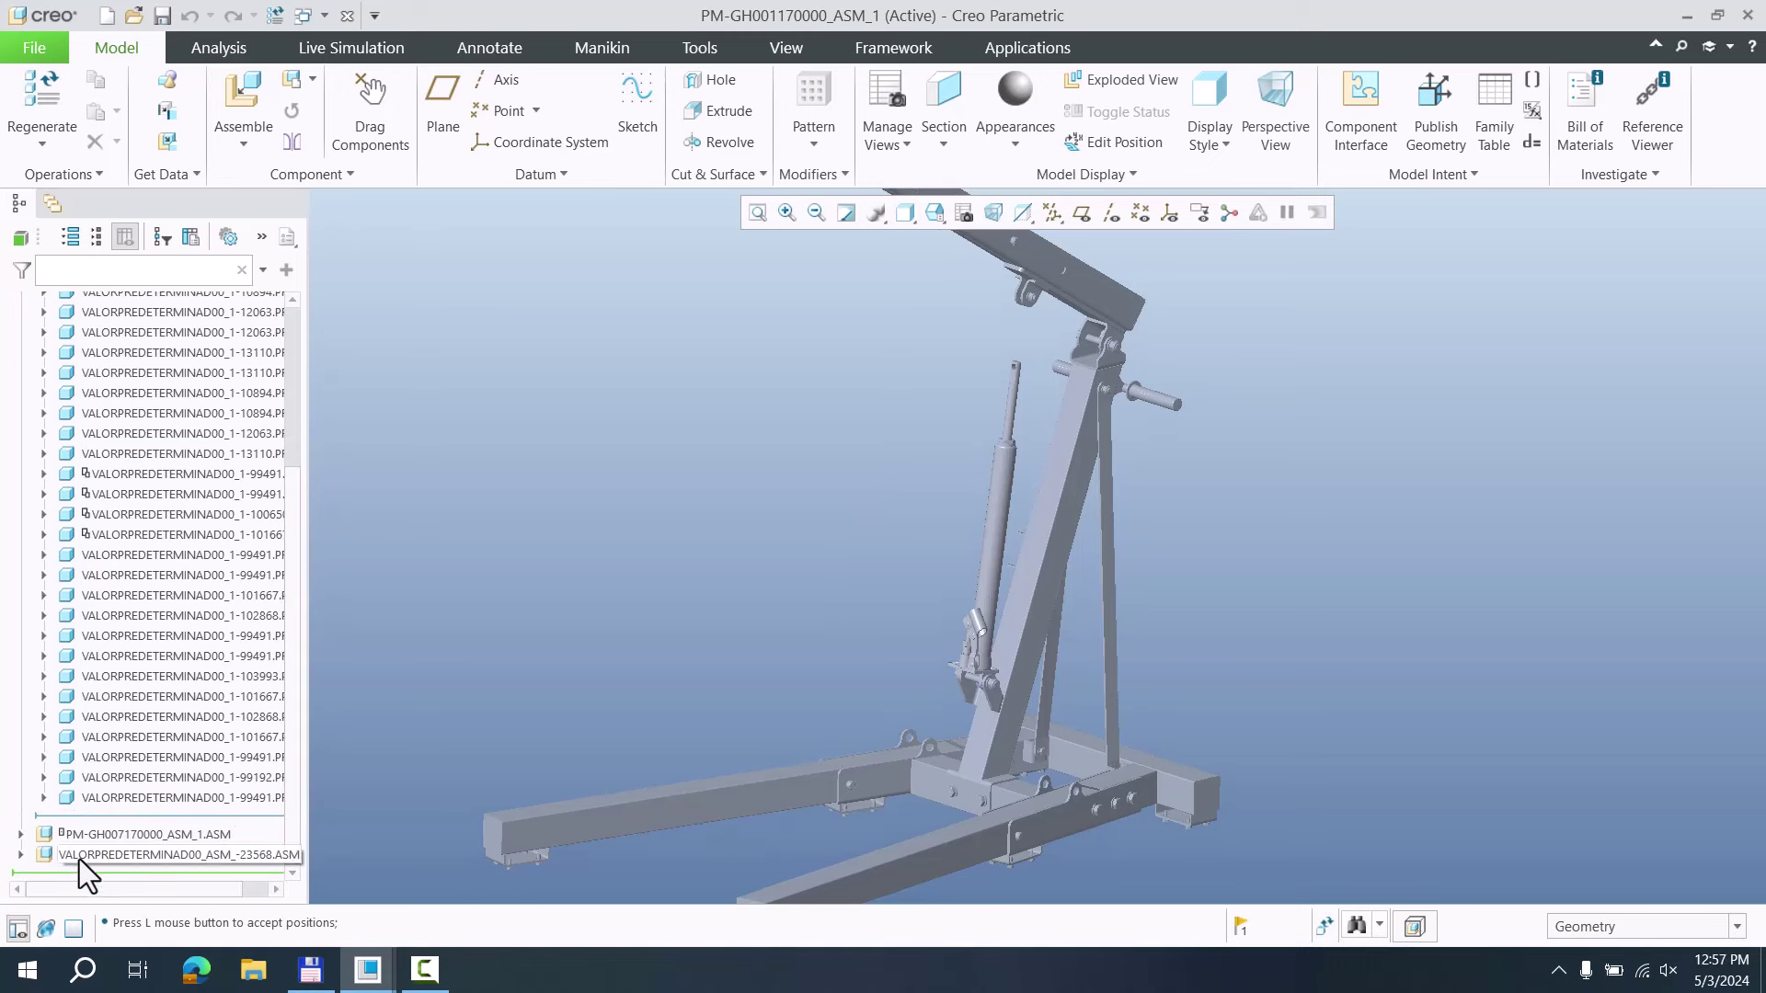
click(80, 855)
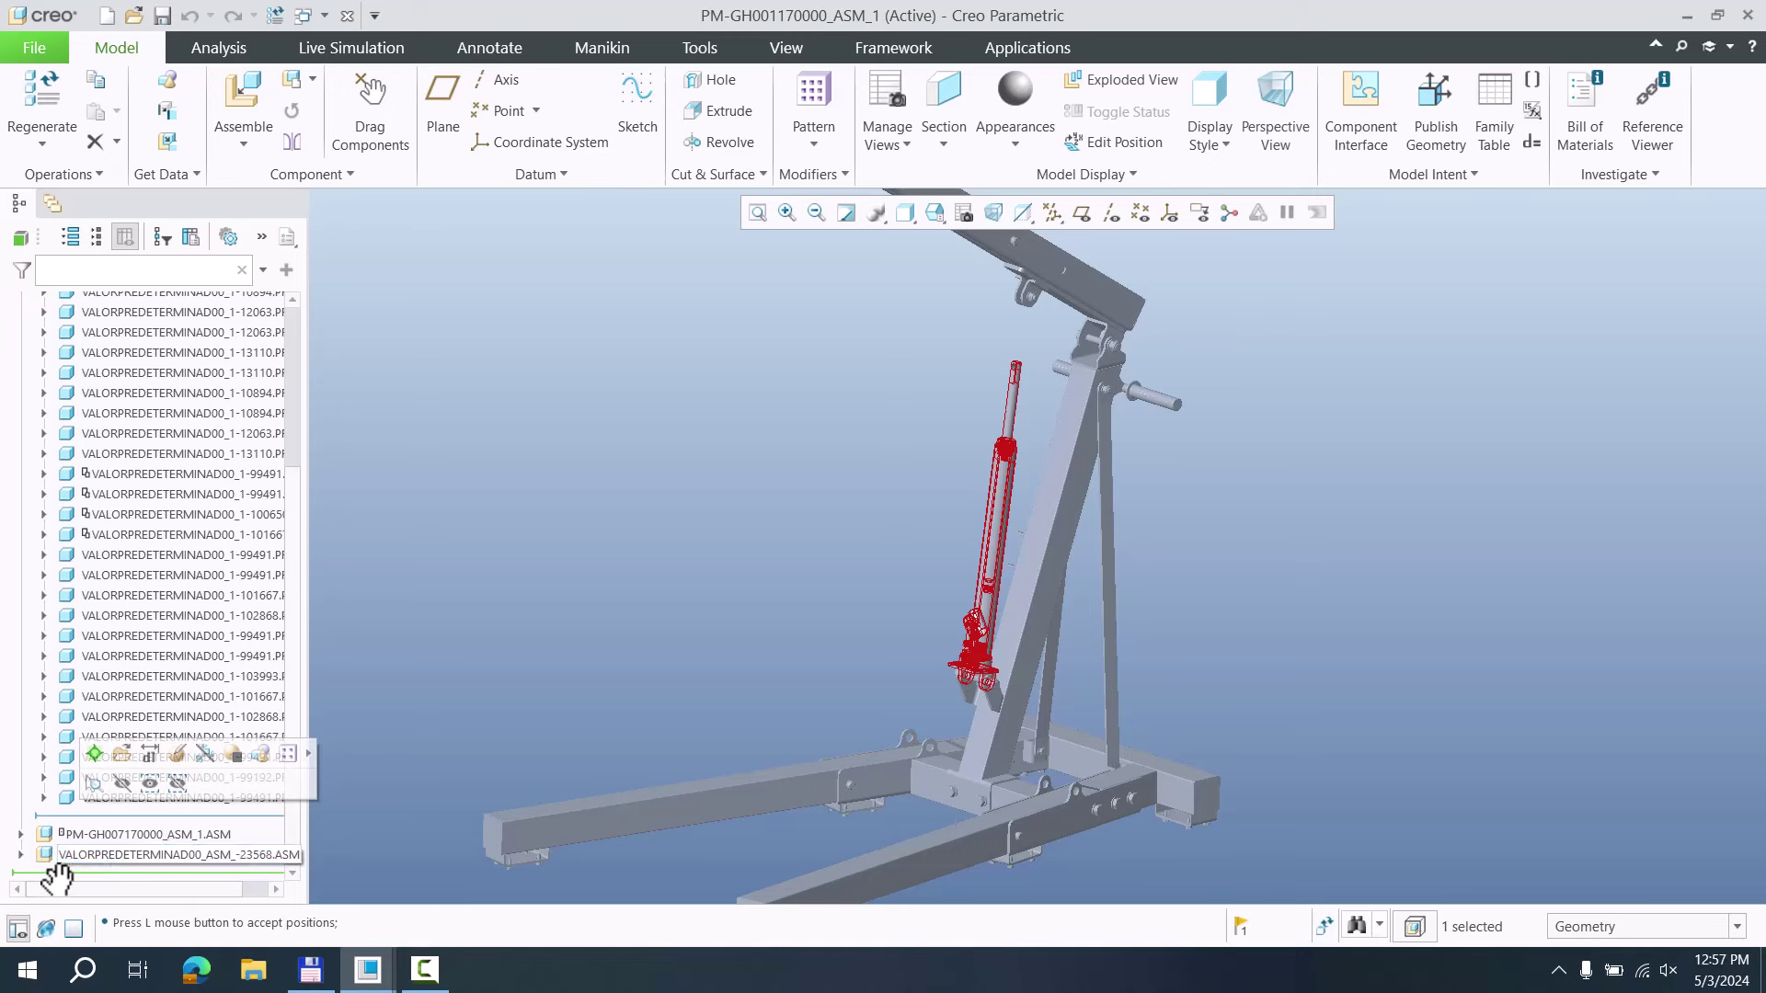
click(19, 855)
scroll(182, 666, down, 1)
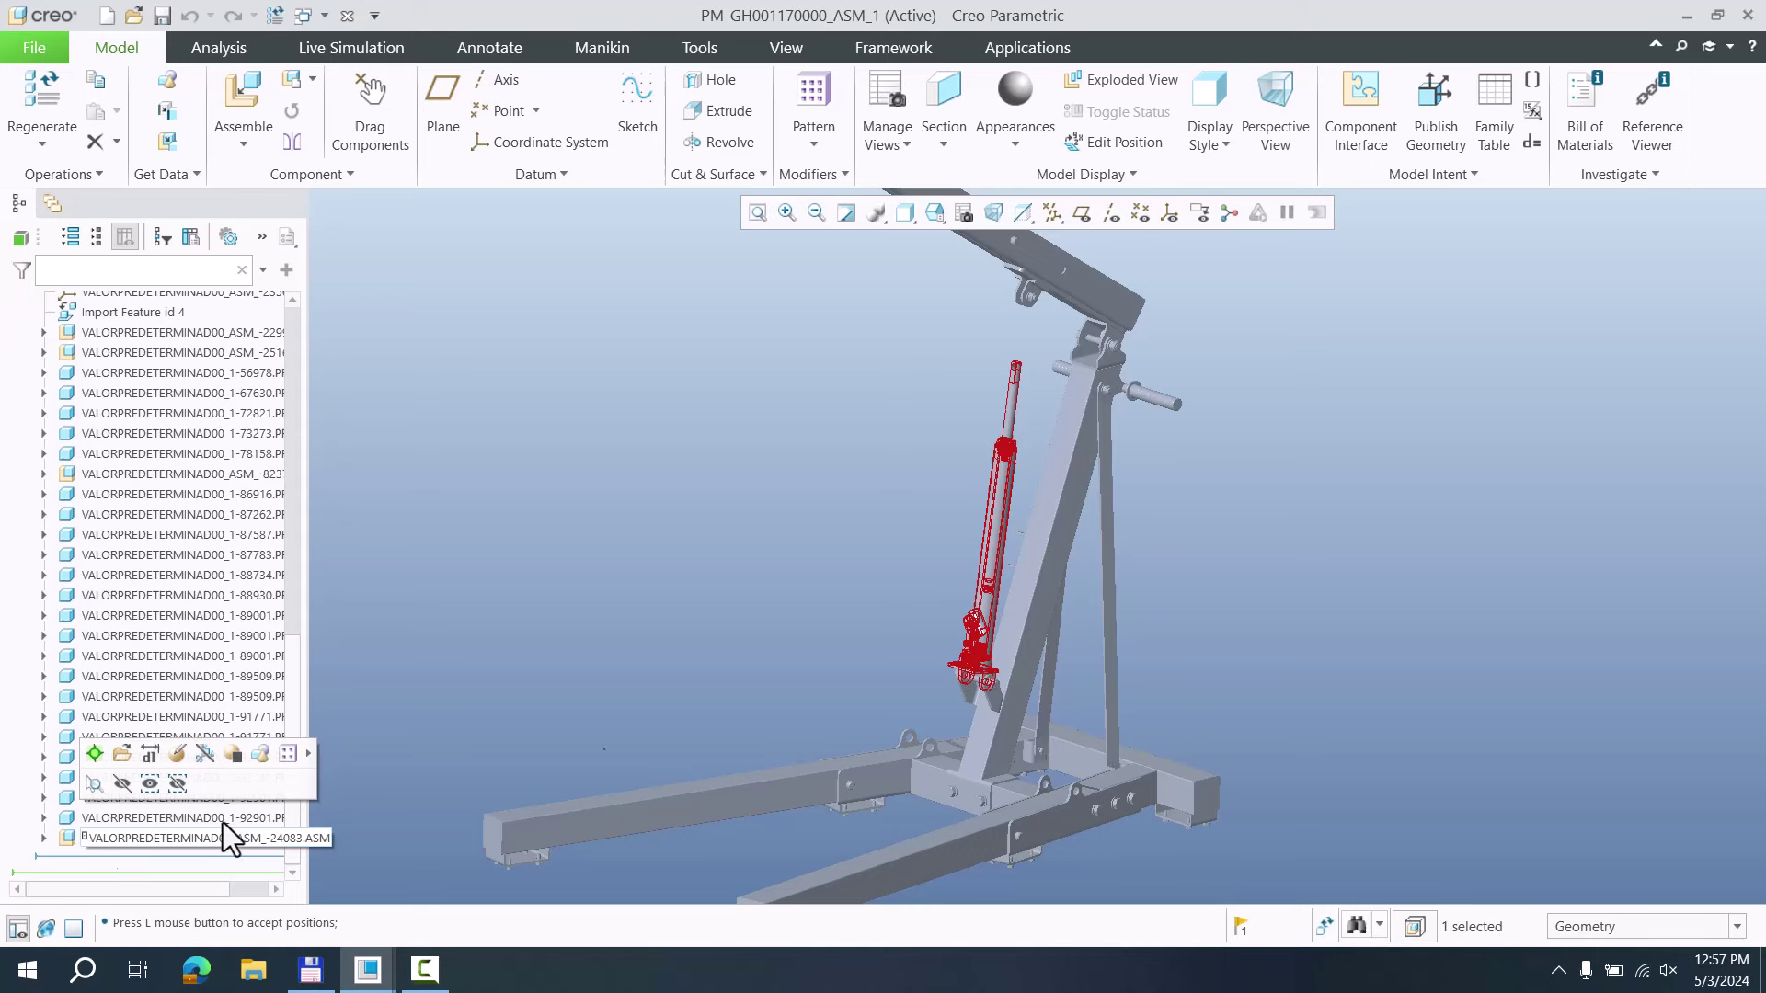
click(618, 664)
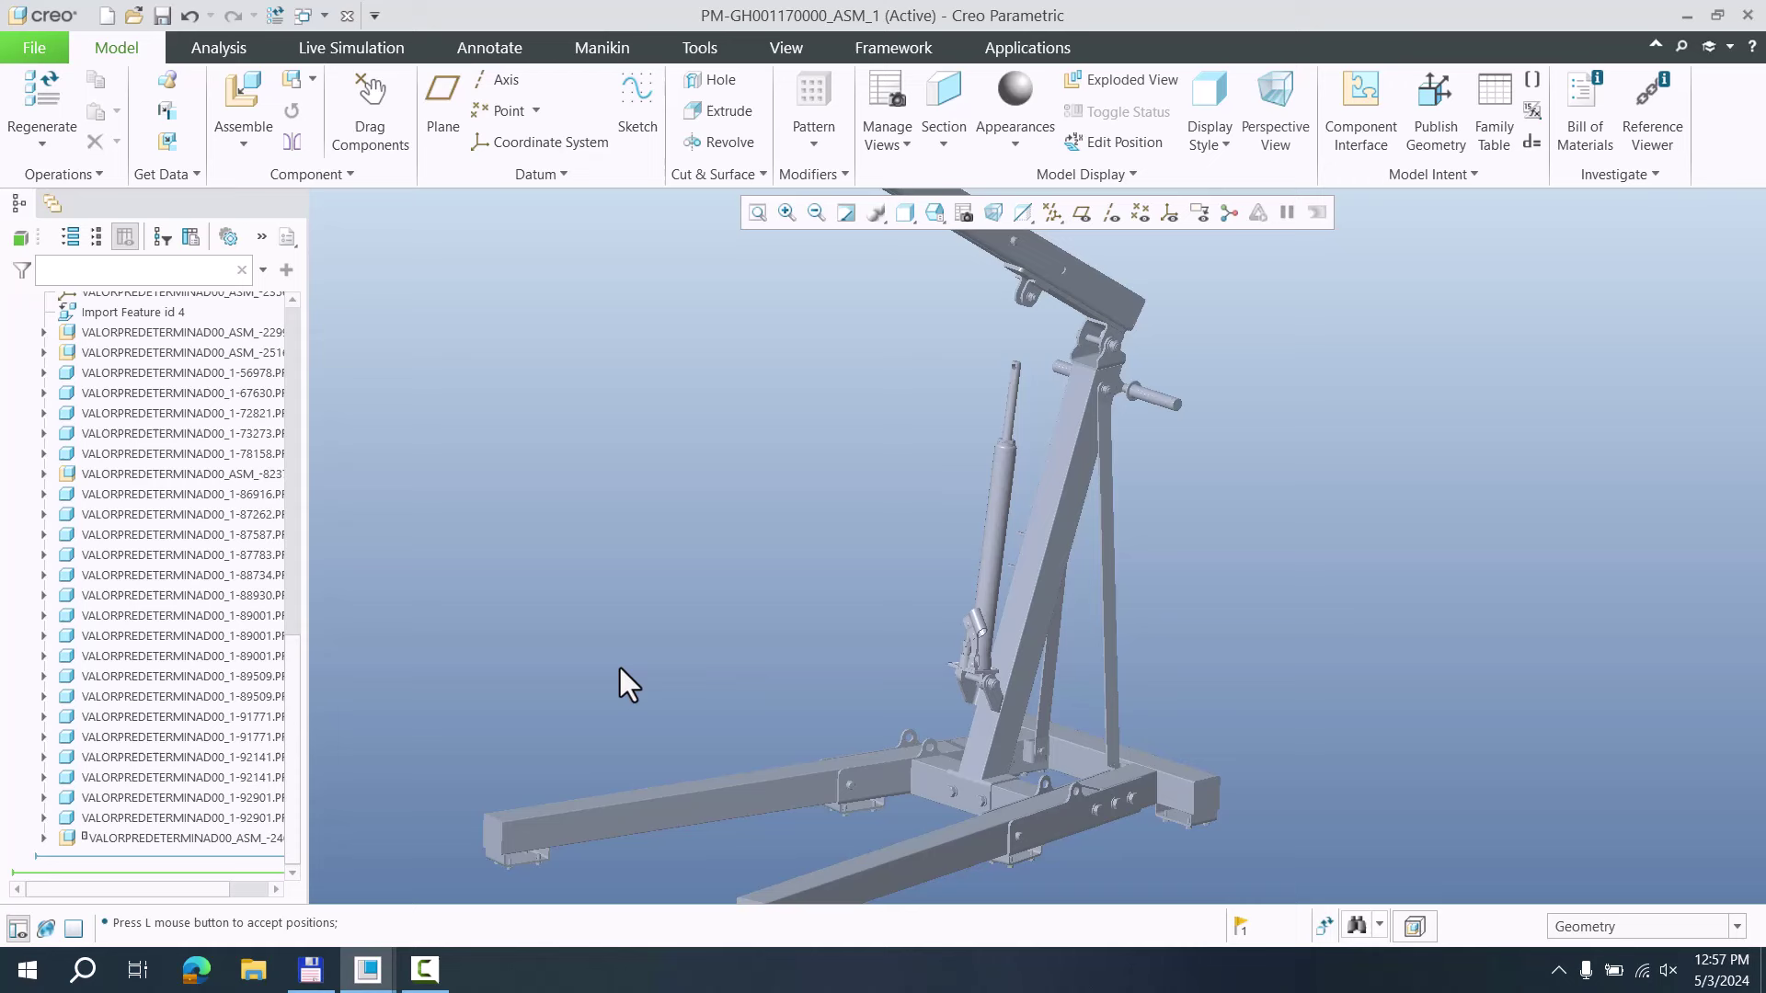
click(162, 839)
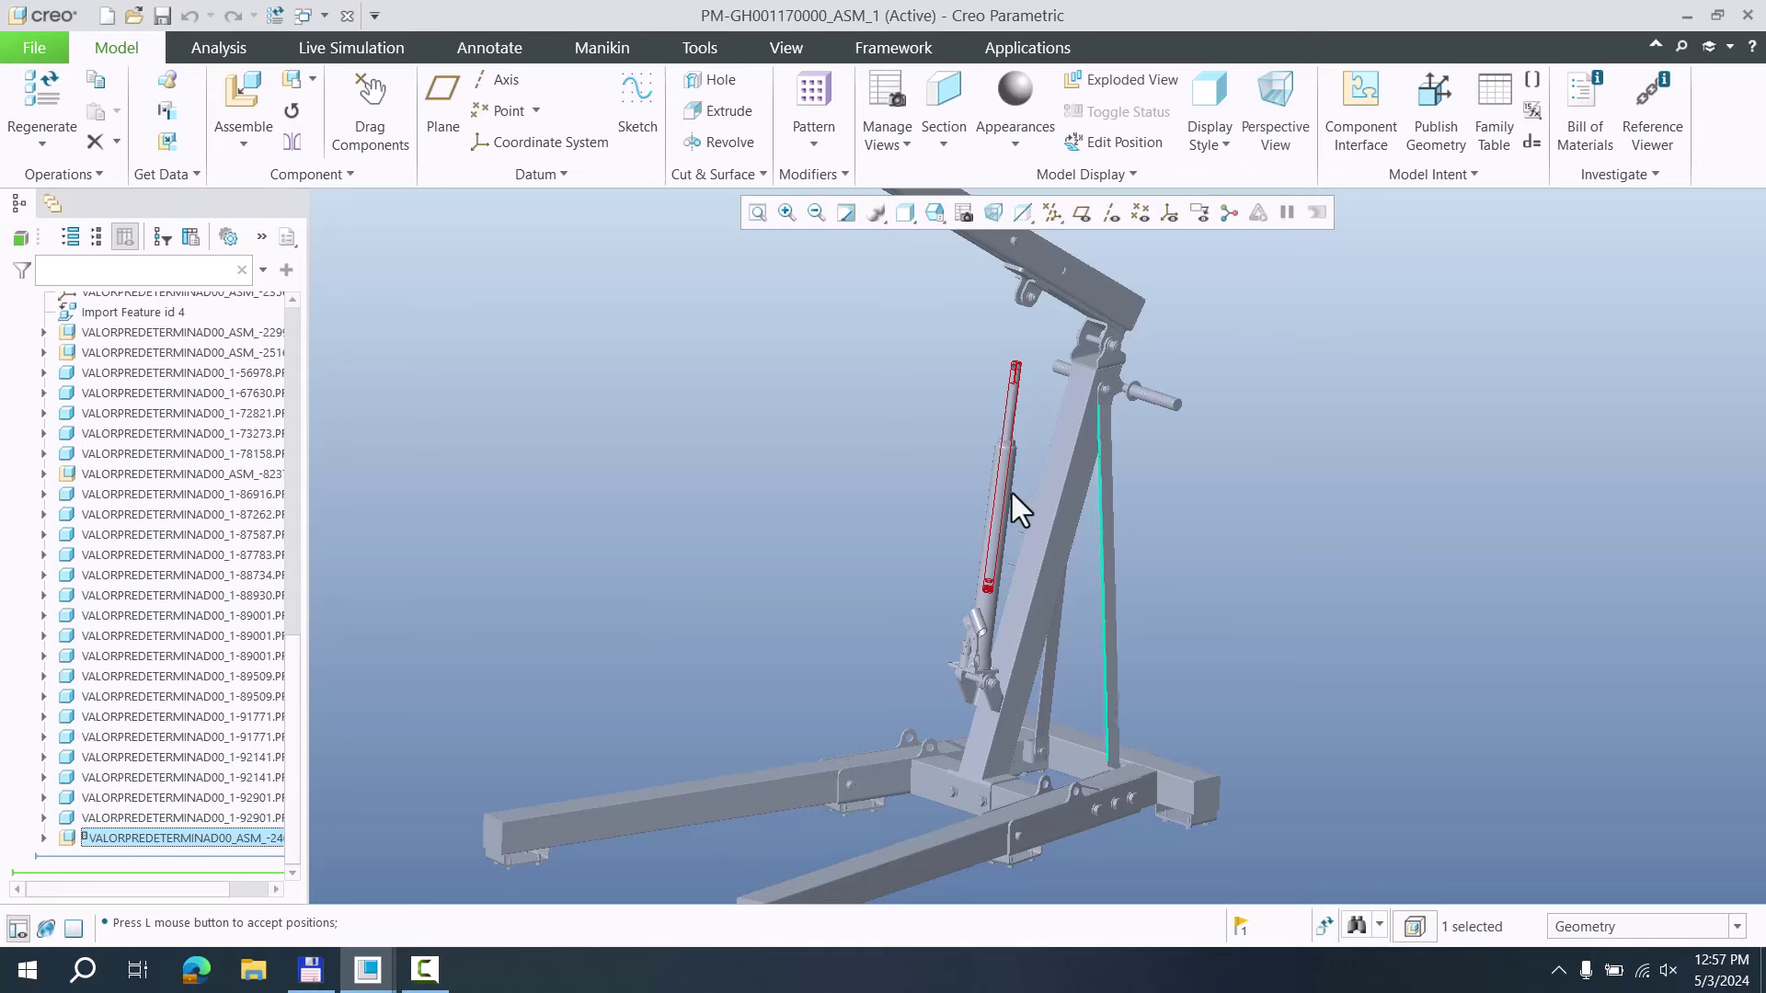
right_click(206, 837)
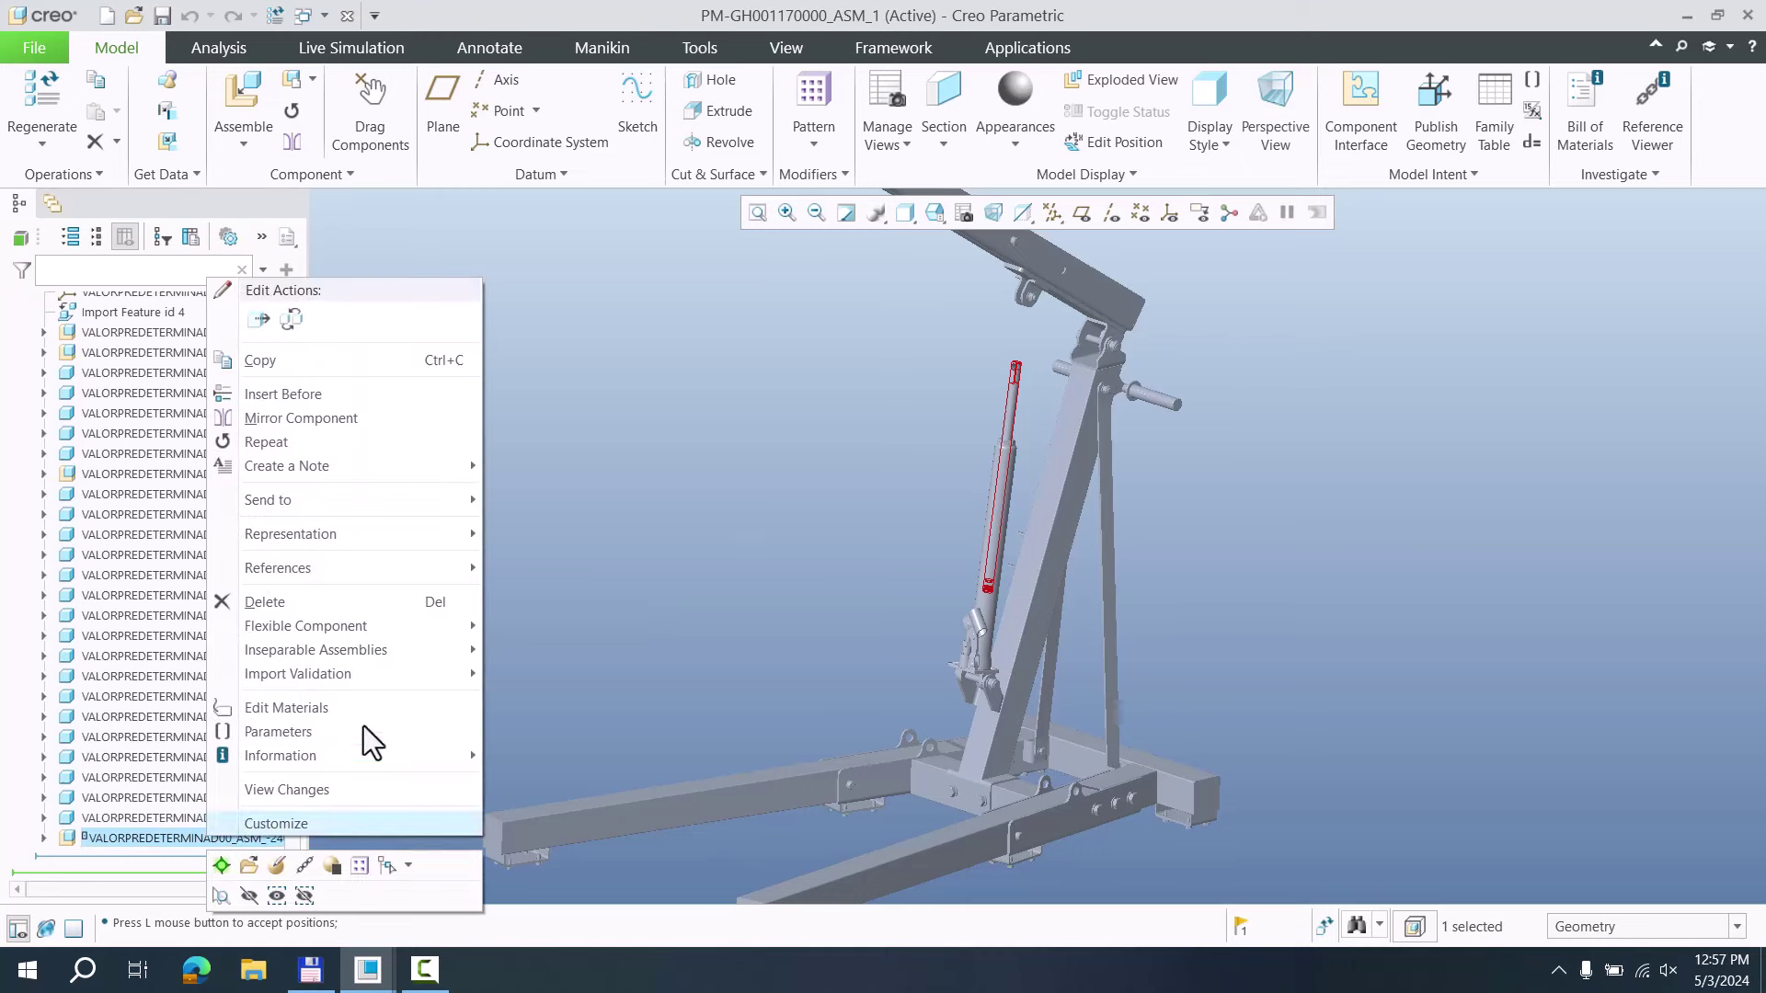
click(276, 865)
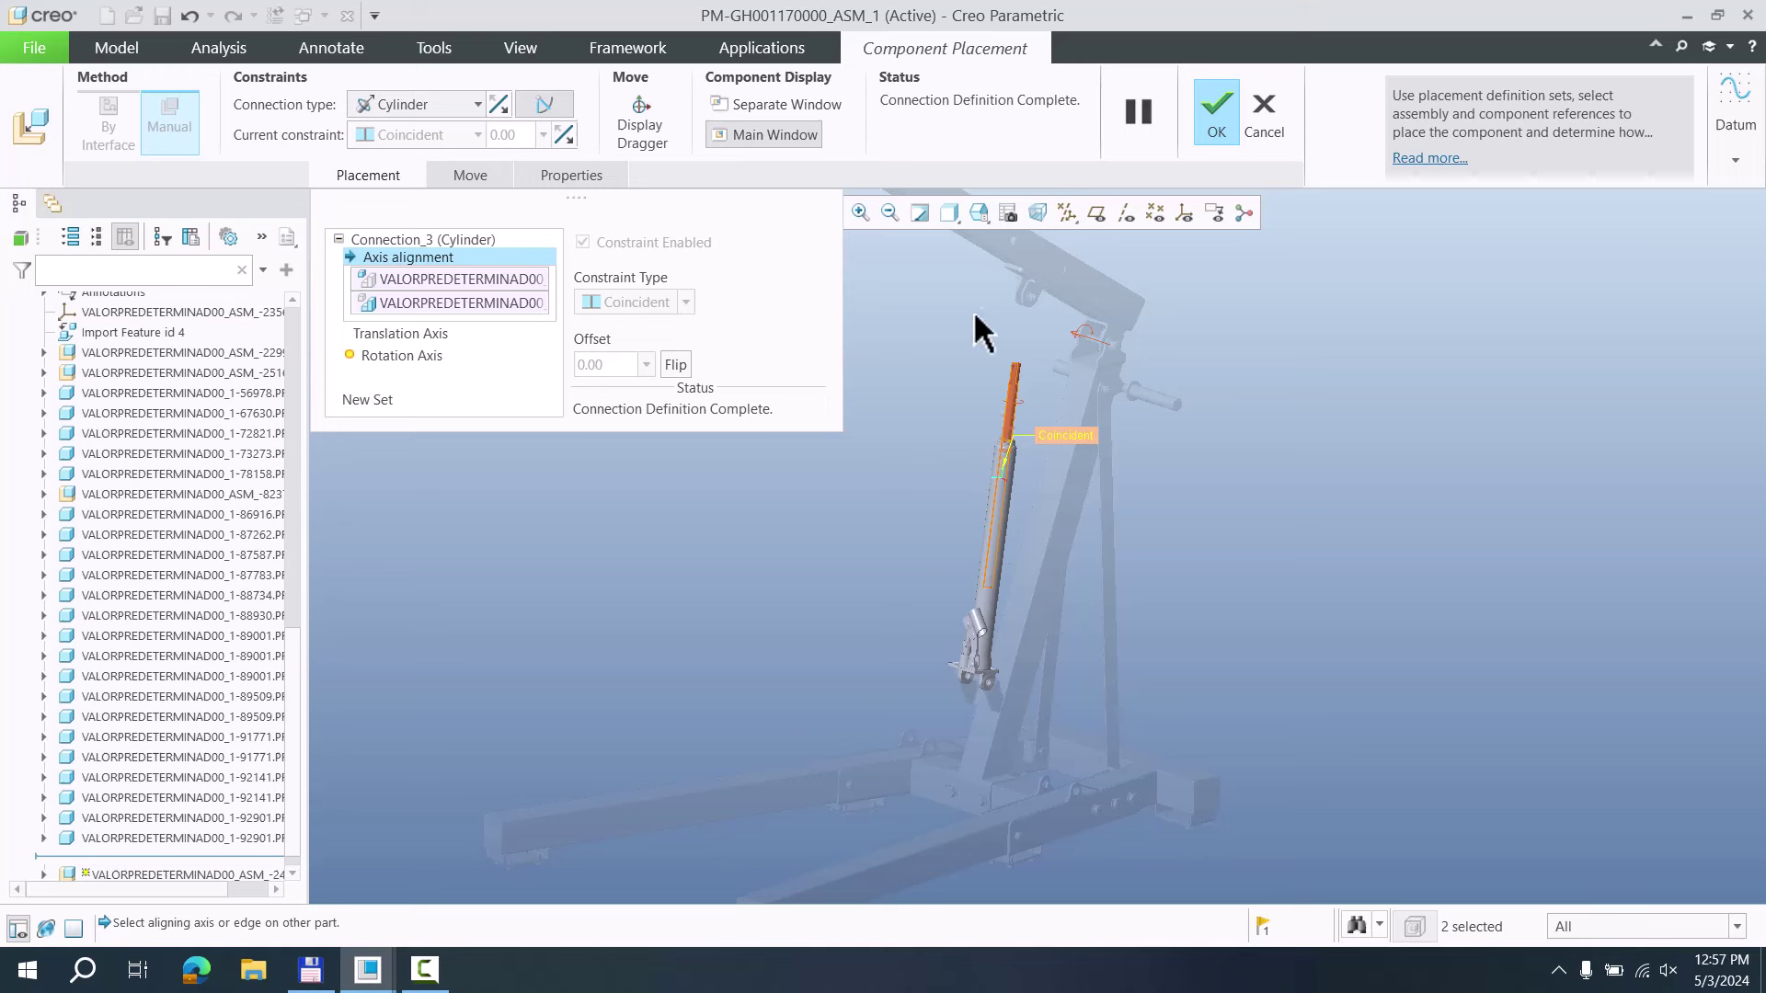
click(1264, 115)
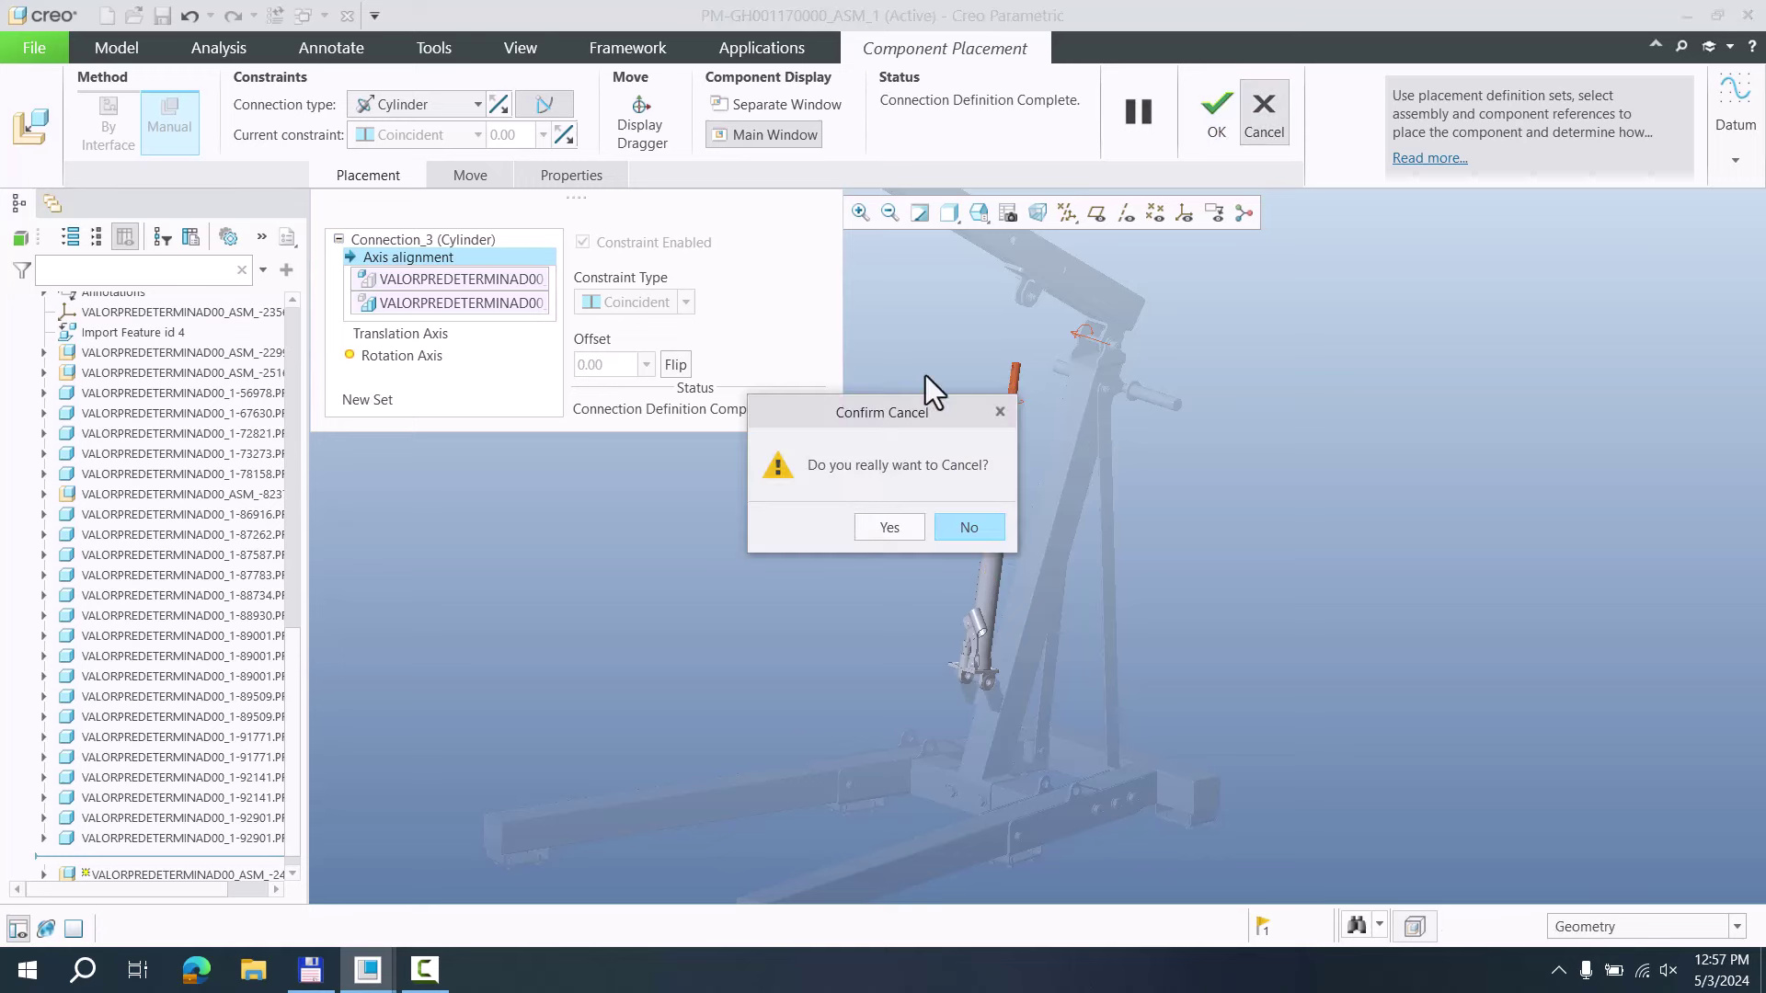
click(881, 528)
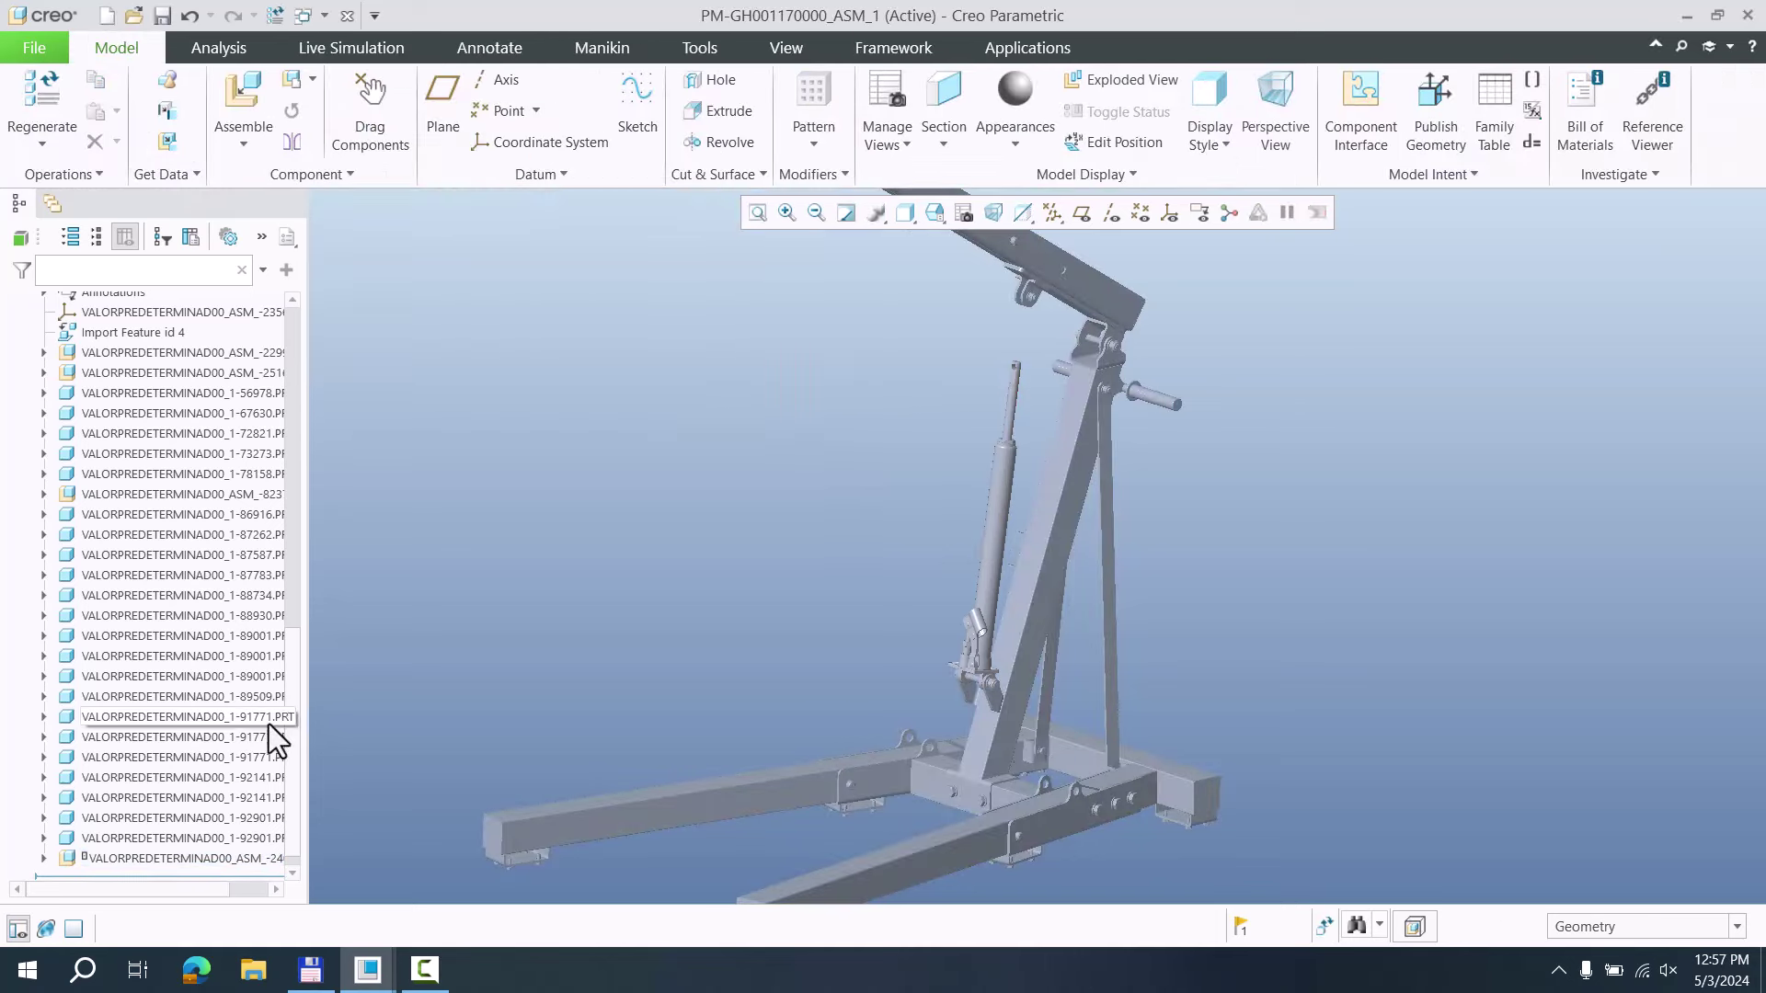
Collapse PM-234.ASM and VALORPREDETERMINAD00_ASM_-23568.ASM in the model tree so only the top-level subassemblies are listed
drag(298, 677, 301, 372)
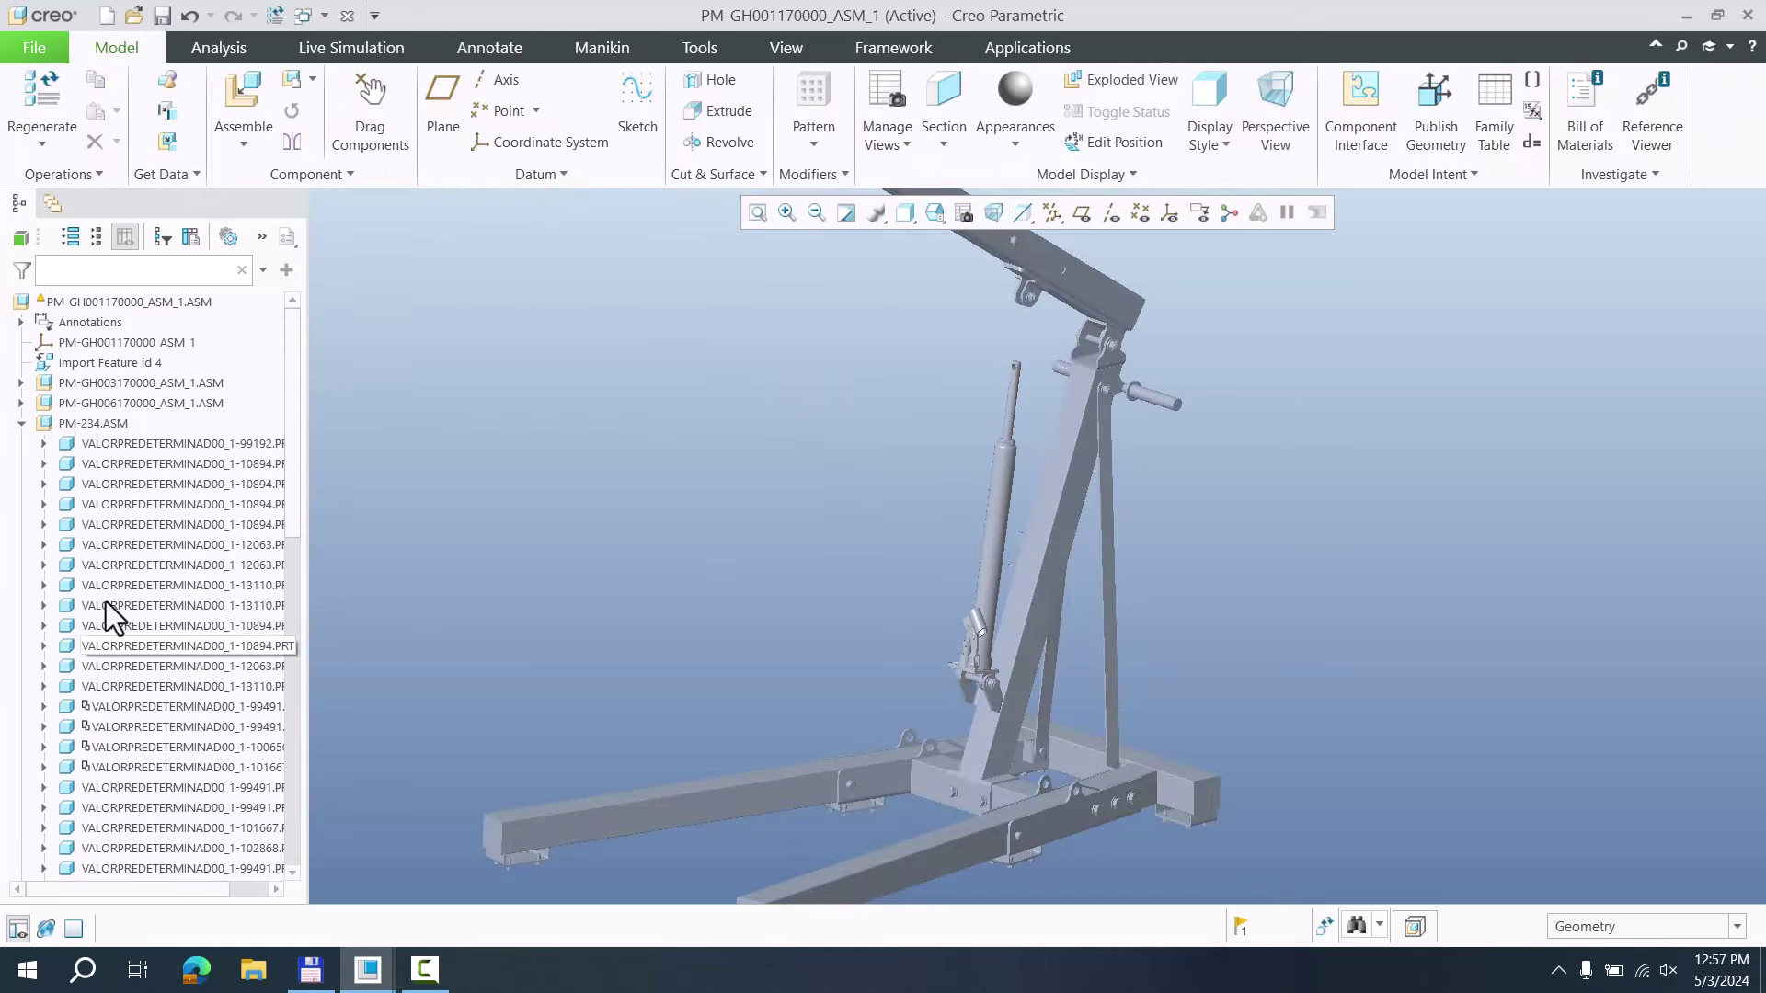
click(20, 428)
click(21, 465)
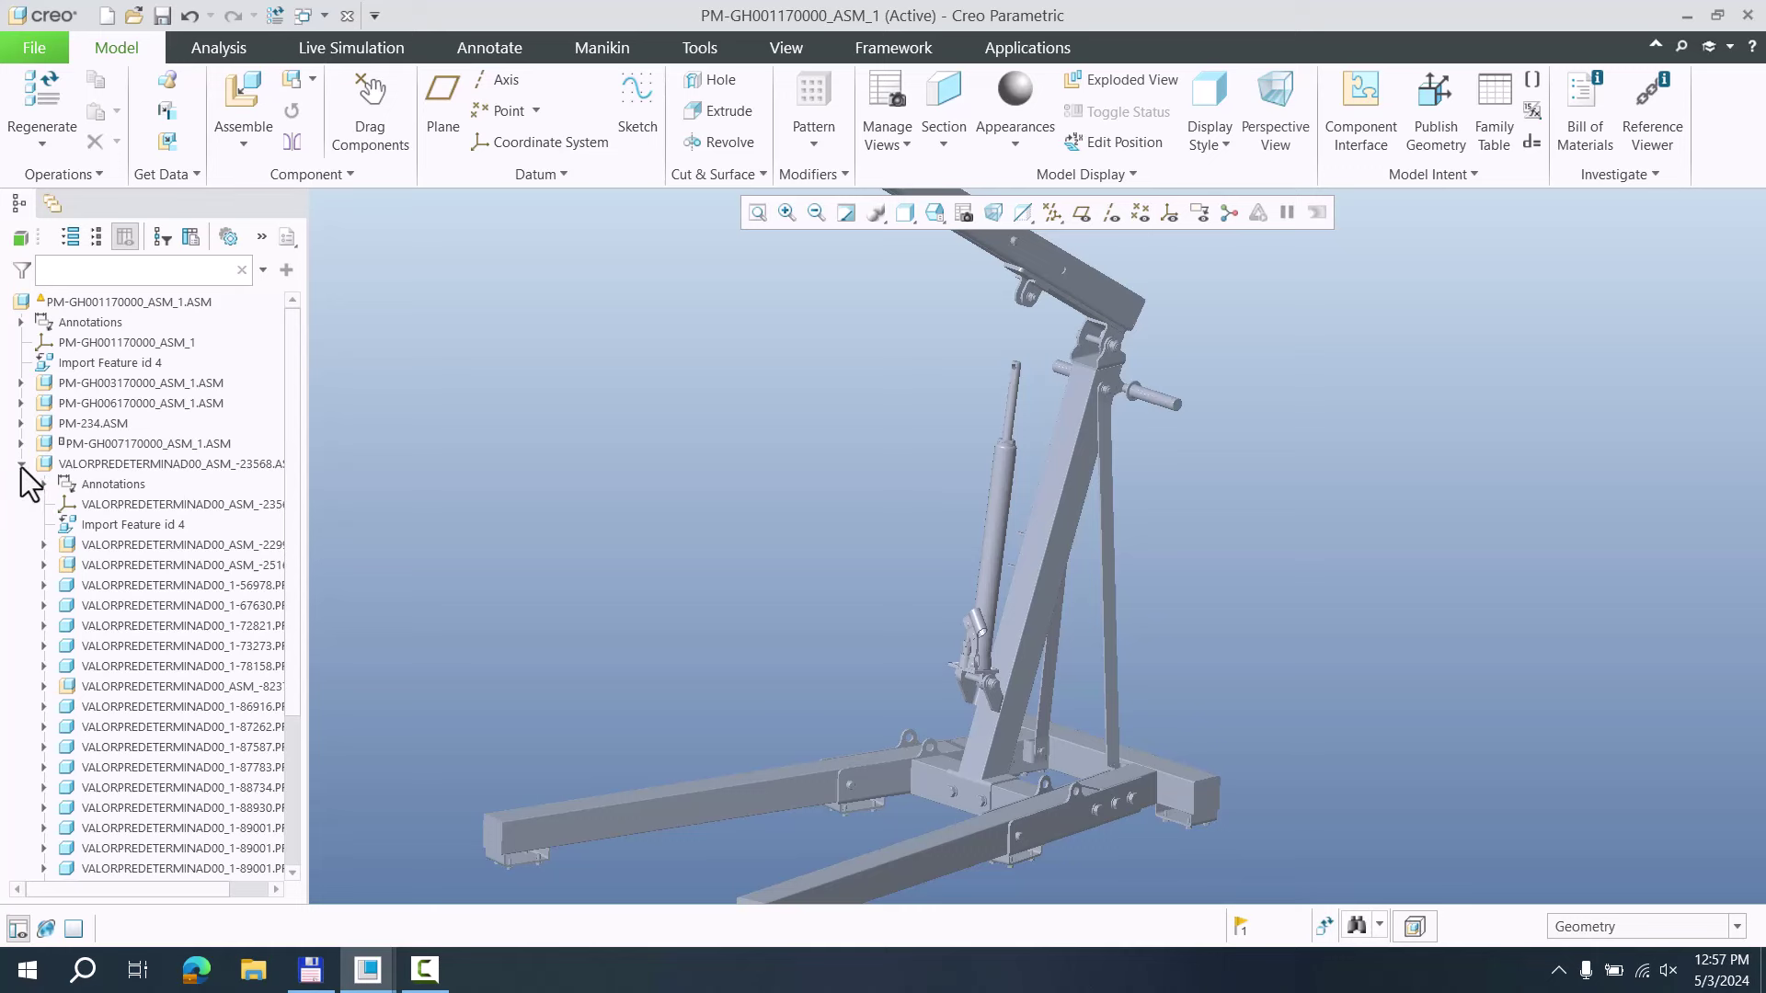
click(20, 465)
Redefine the hydraulic cylinder subassembly VALORPREDETERMINAD00_ASM_-23568.ASM by deleting its Fix constraint, and move it clear of the mast bracket
click(119, 464)
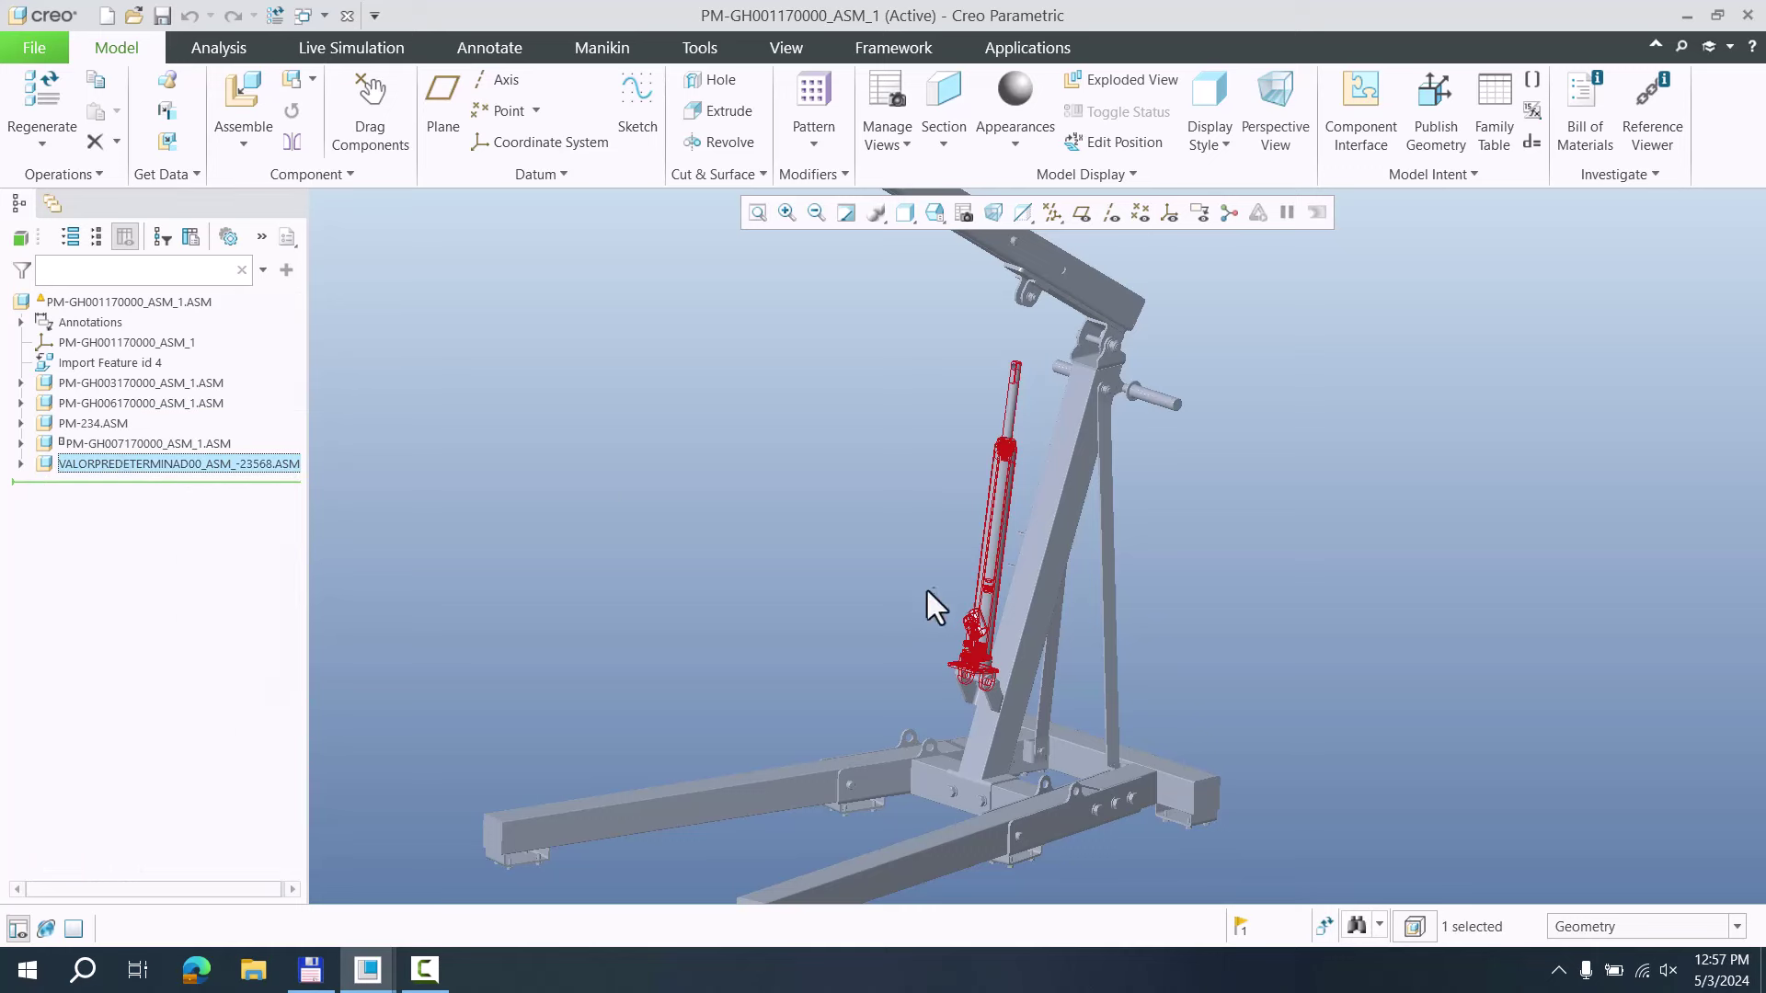
right_click(87, 467)
click(175, 599)
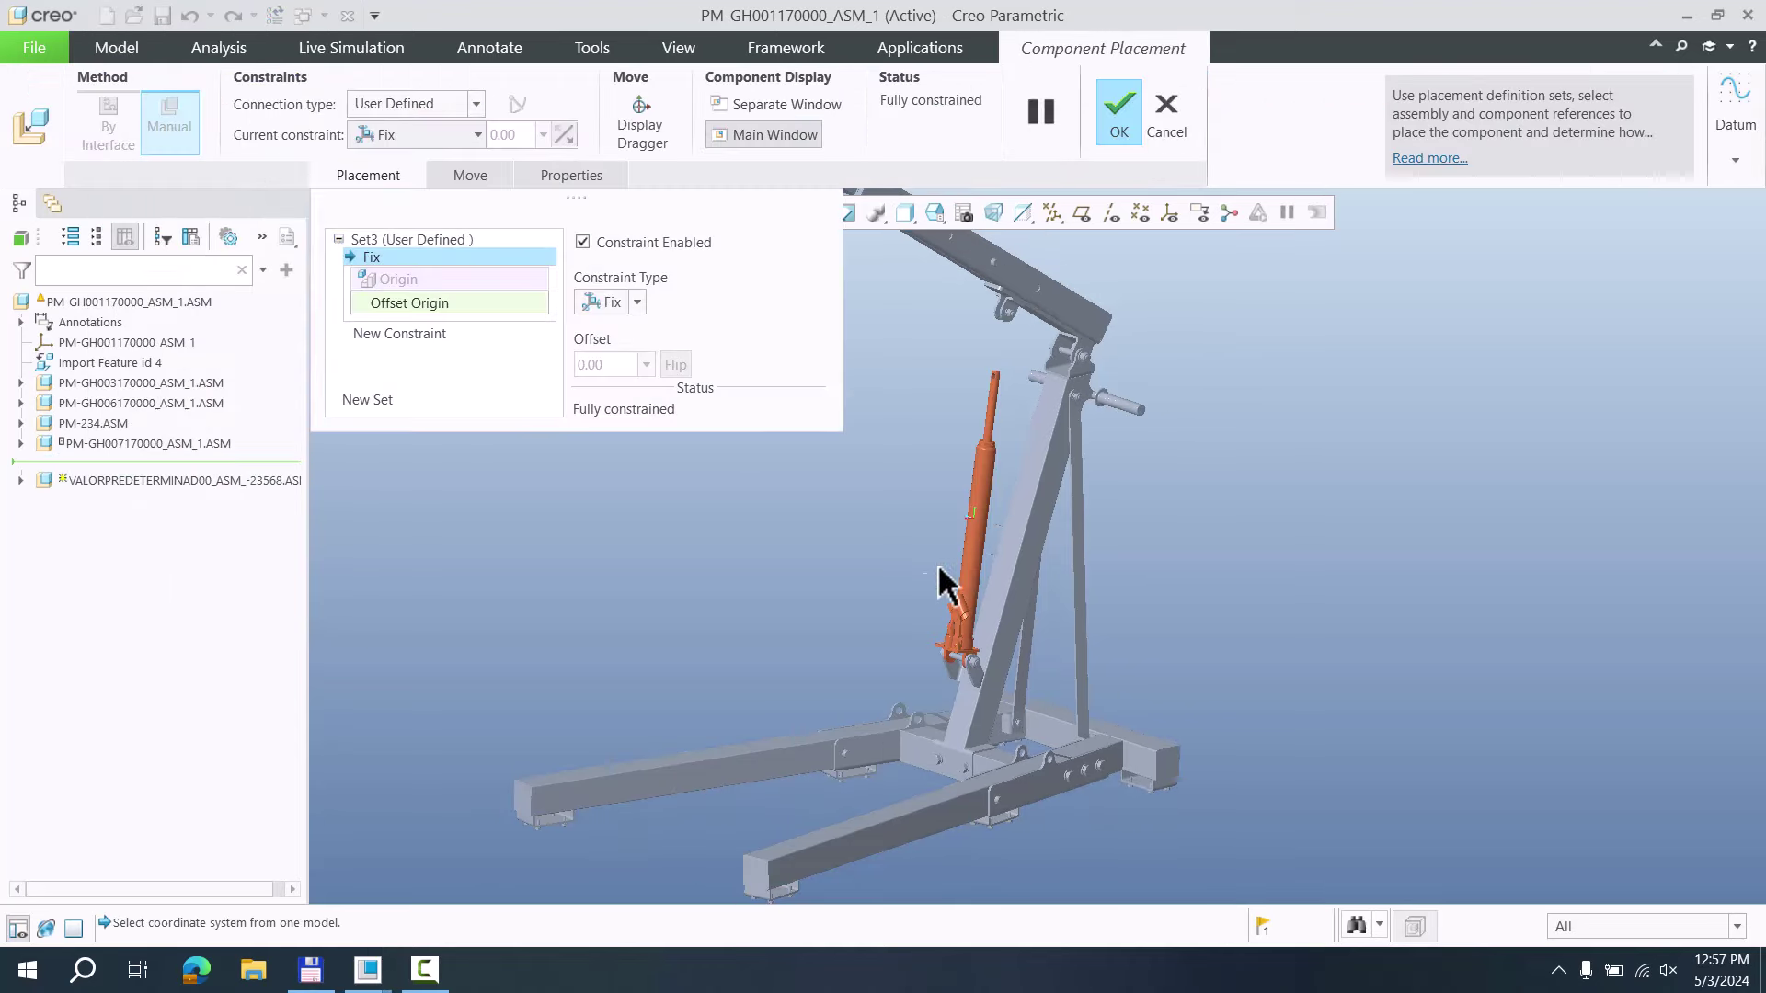
click(419, 241)
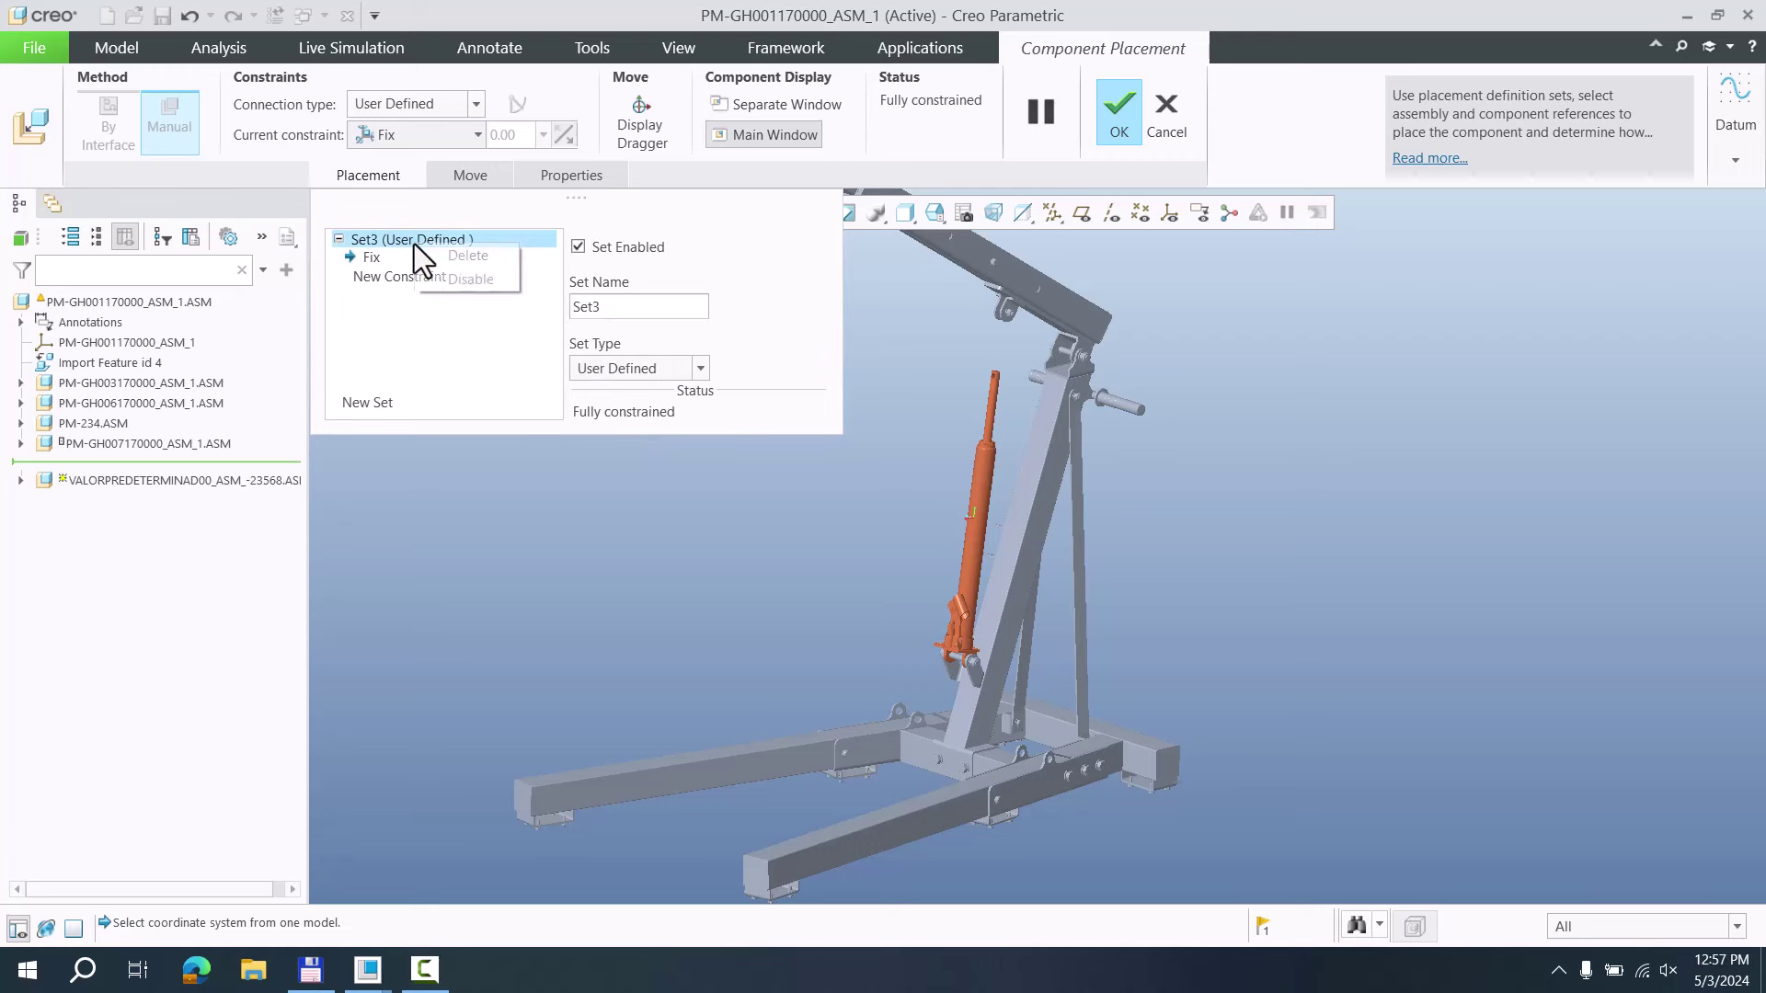
click(458, 258)
key(Delete)
ctrl+alt+right_drag(727, 603, 871, 579)
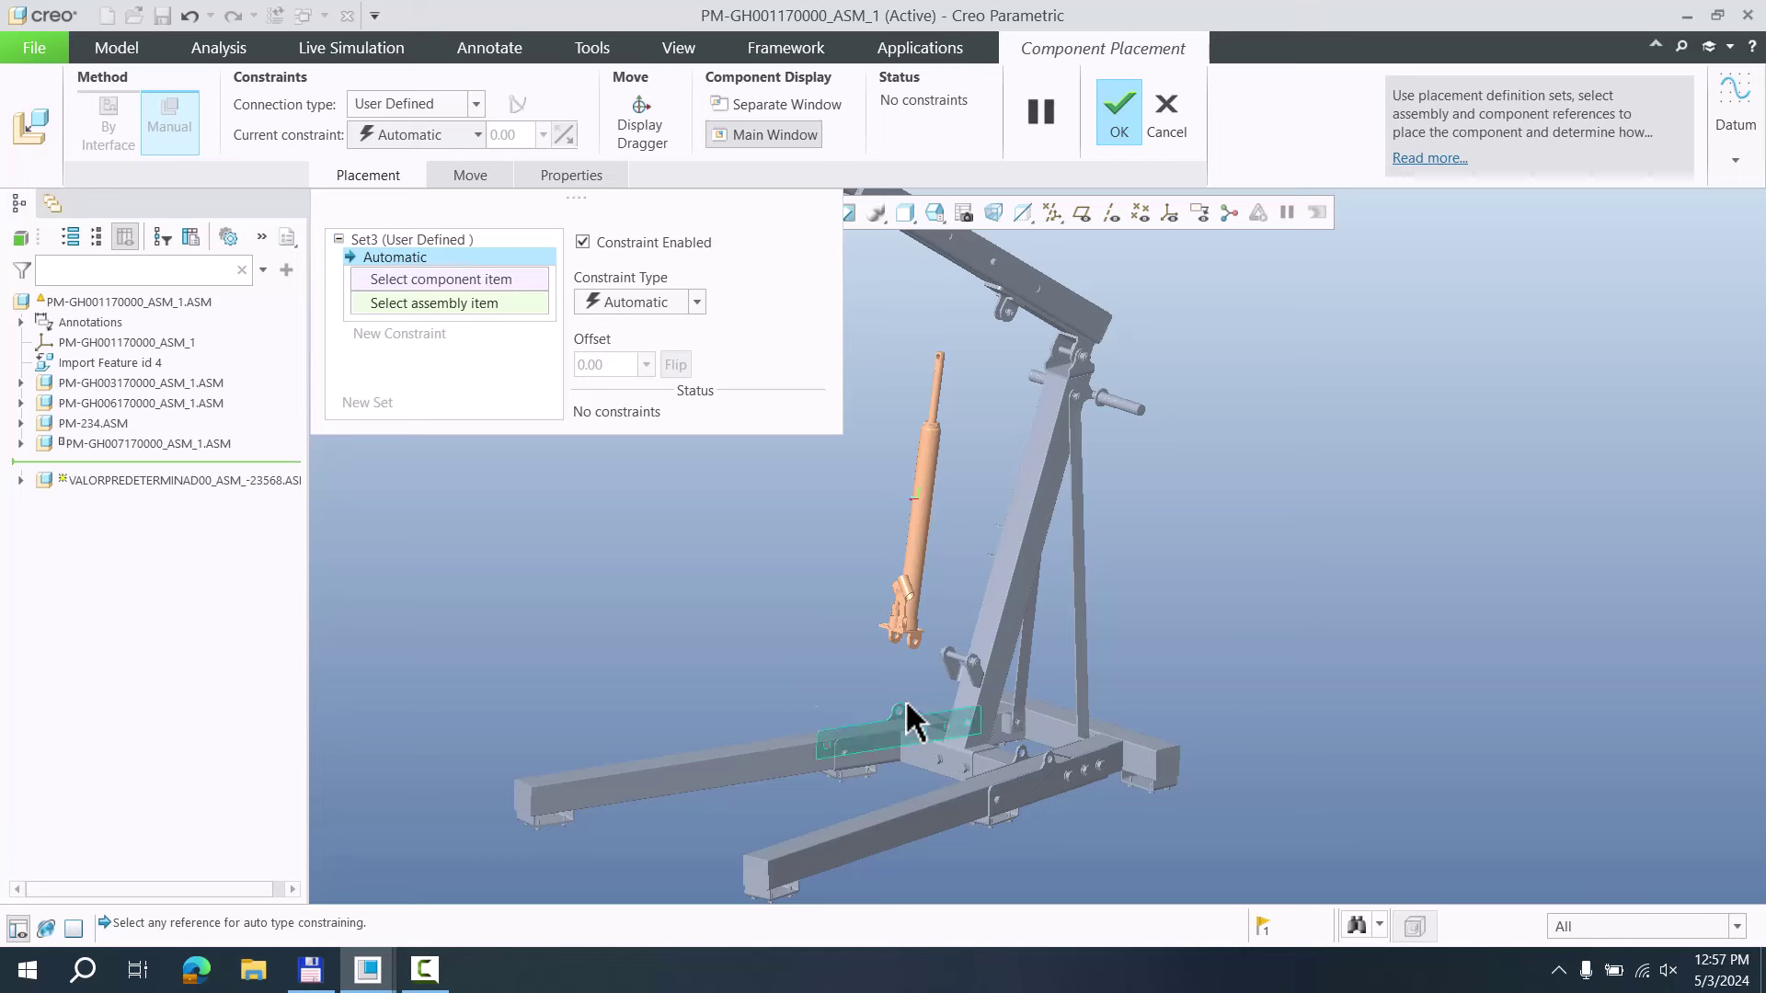
Give the hydraulic cylinder a Pin connection and align its base lug hole with the bolt in the mast's lower bracket
scroll(919, 670, down, 5)
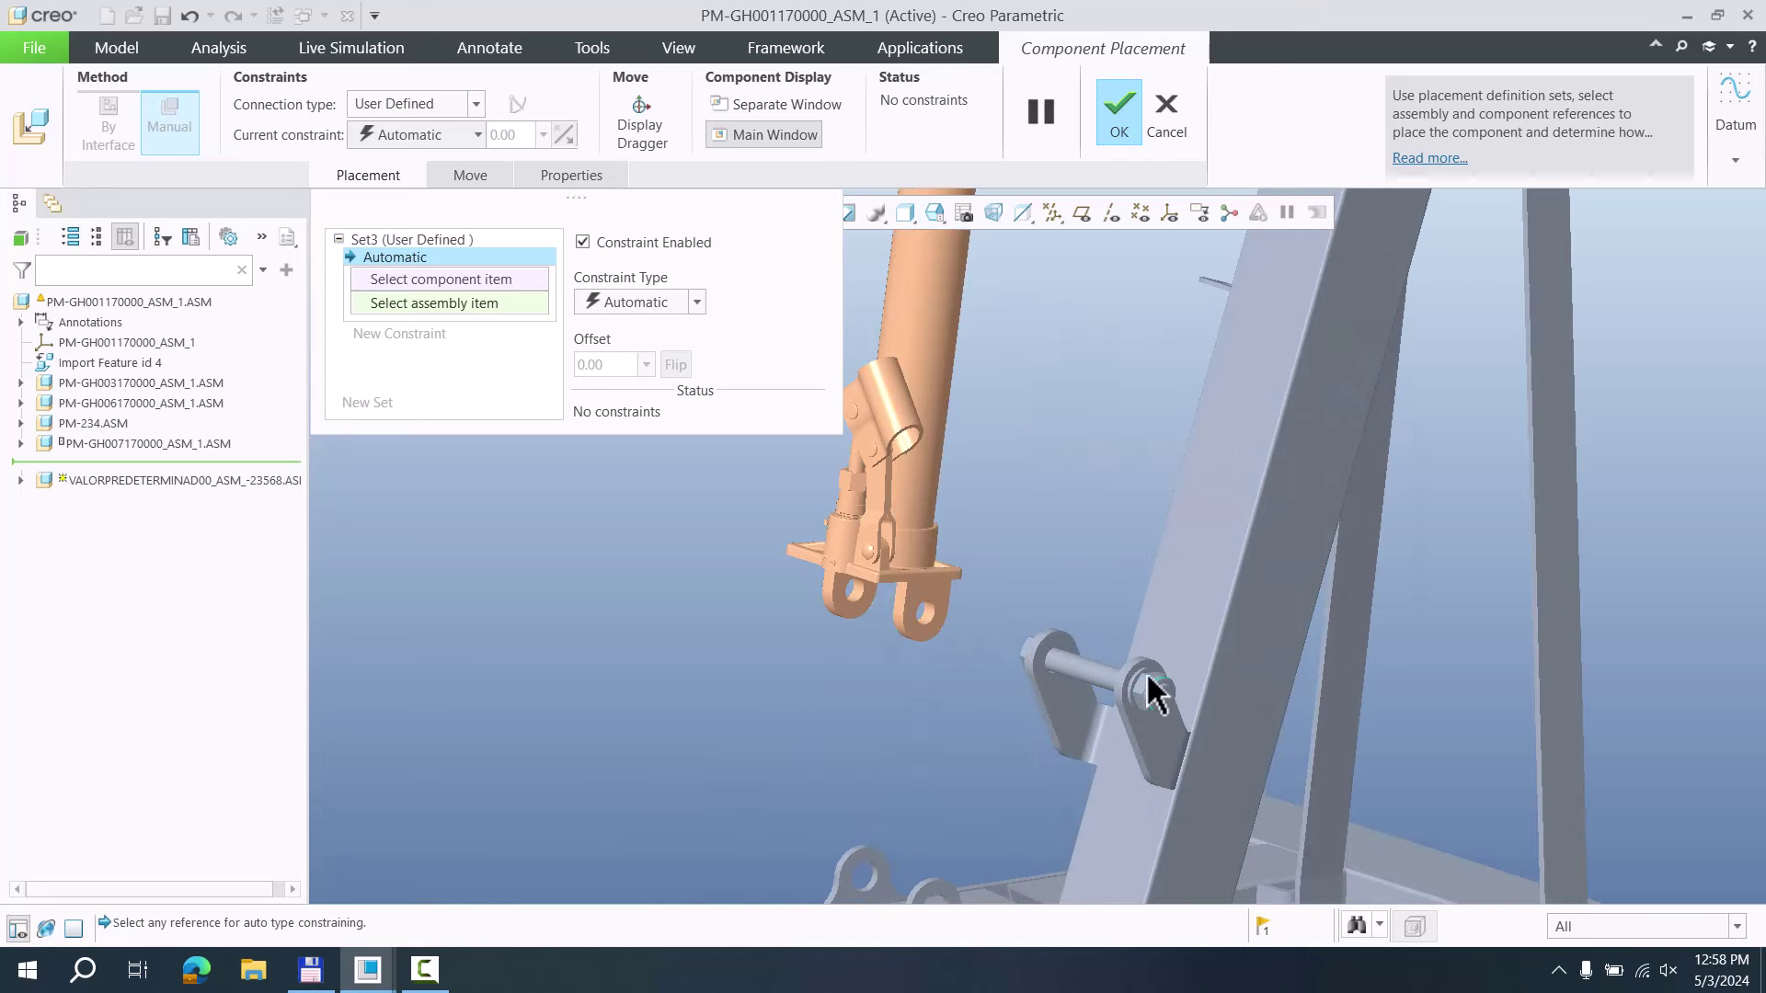
click(394, 103)
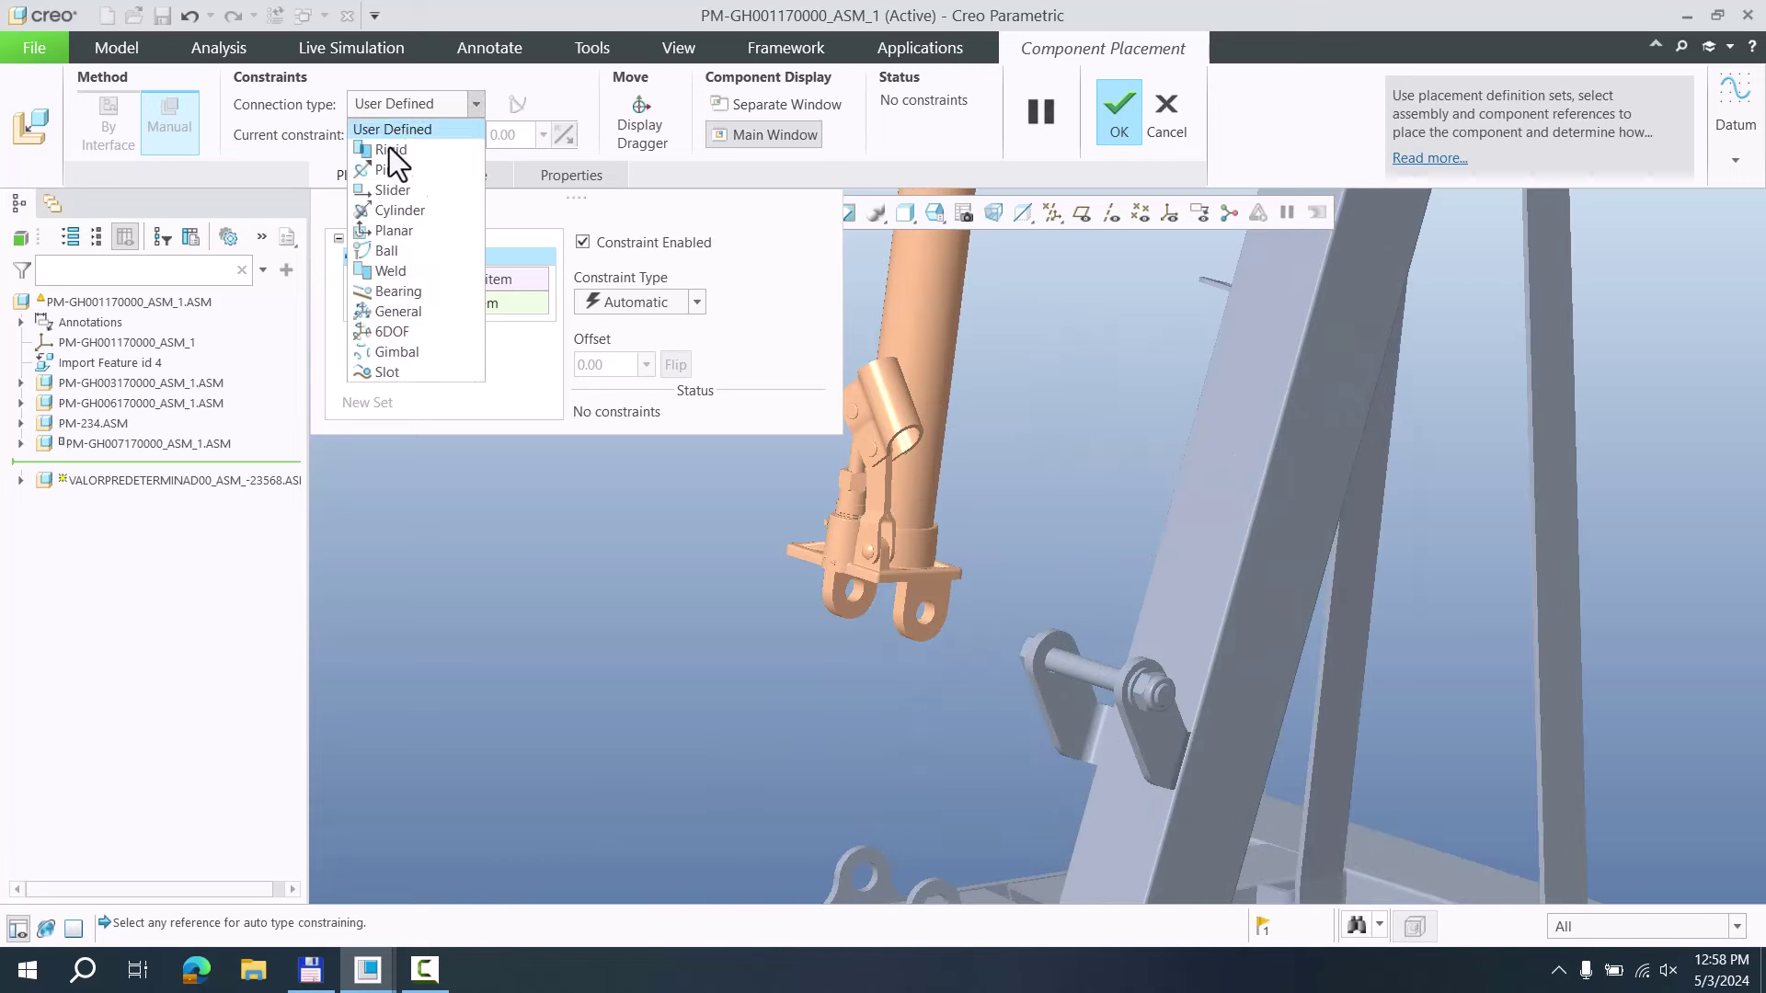
click(388, 163)
scroll(899, 628, down, 1)
scroll(897, 622, down, 5)
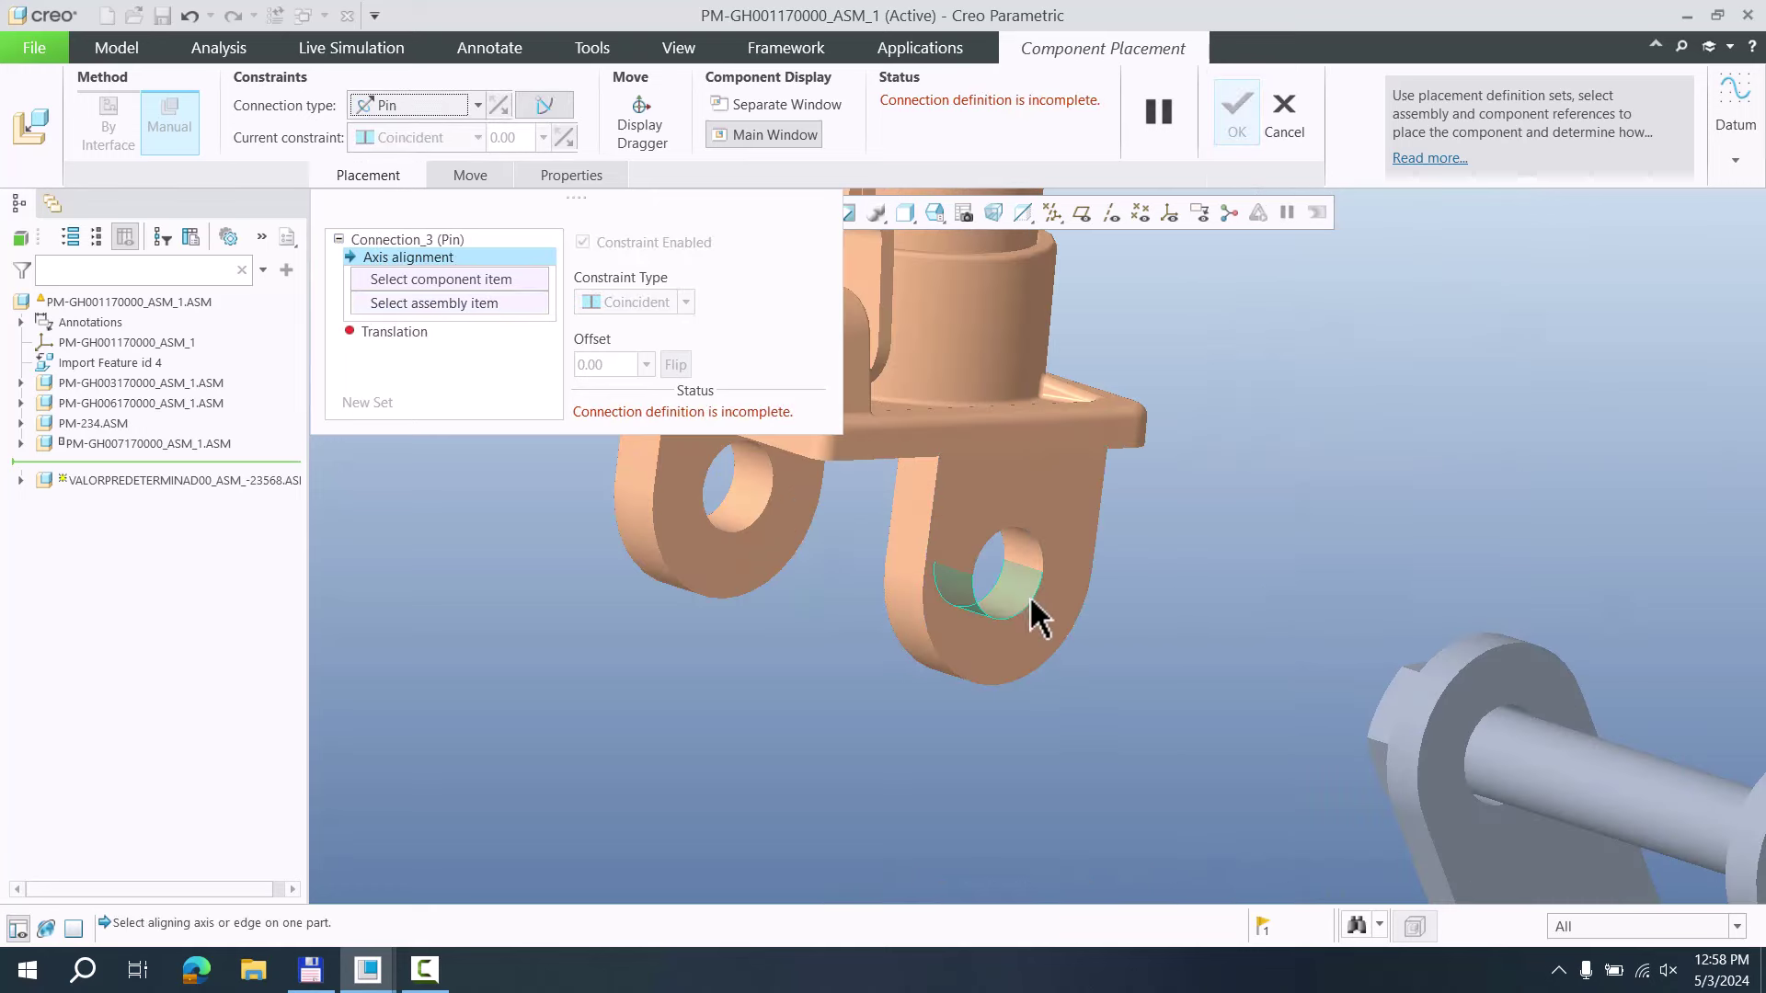
click(1028, 596)
click(1568, 782)
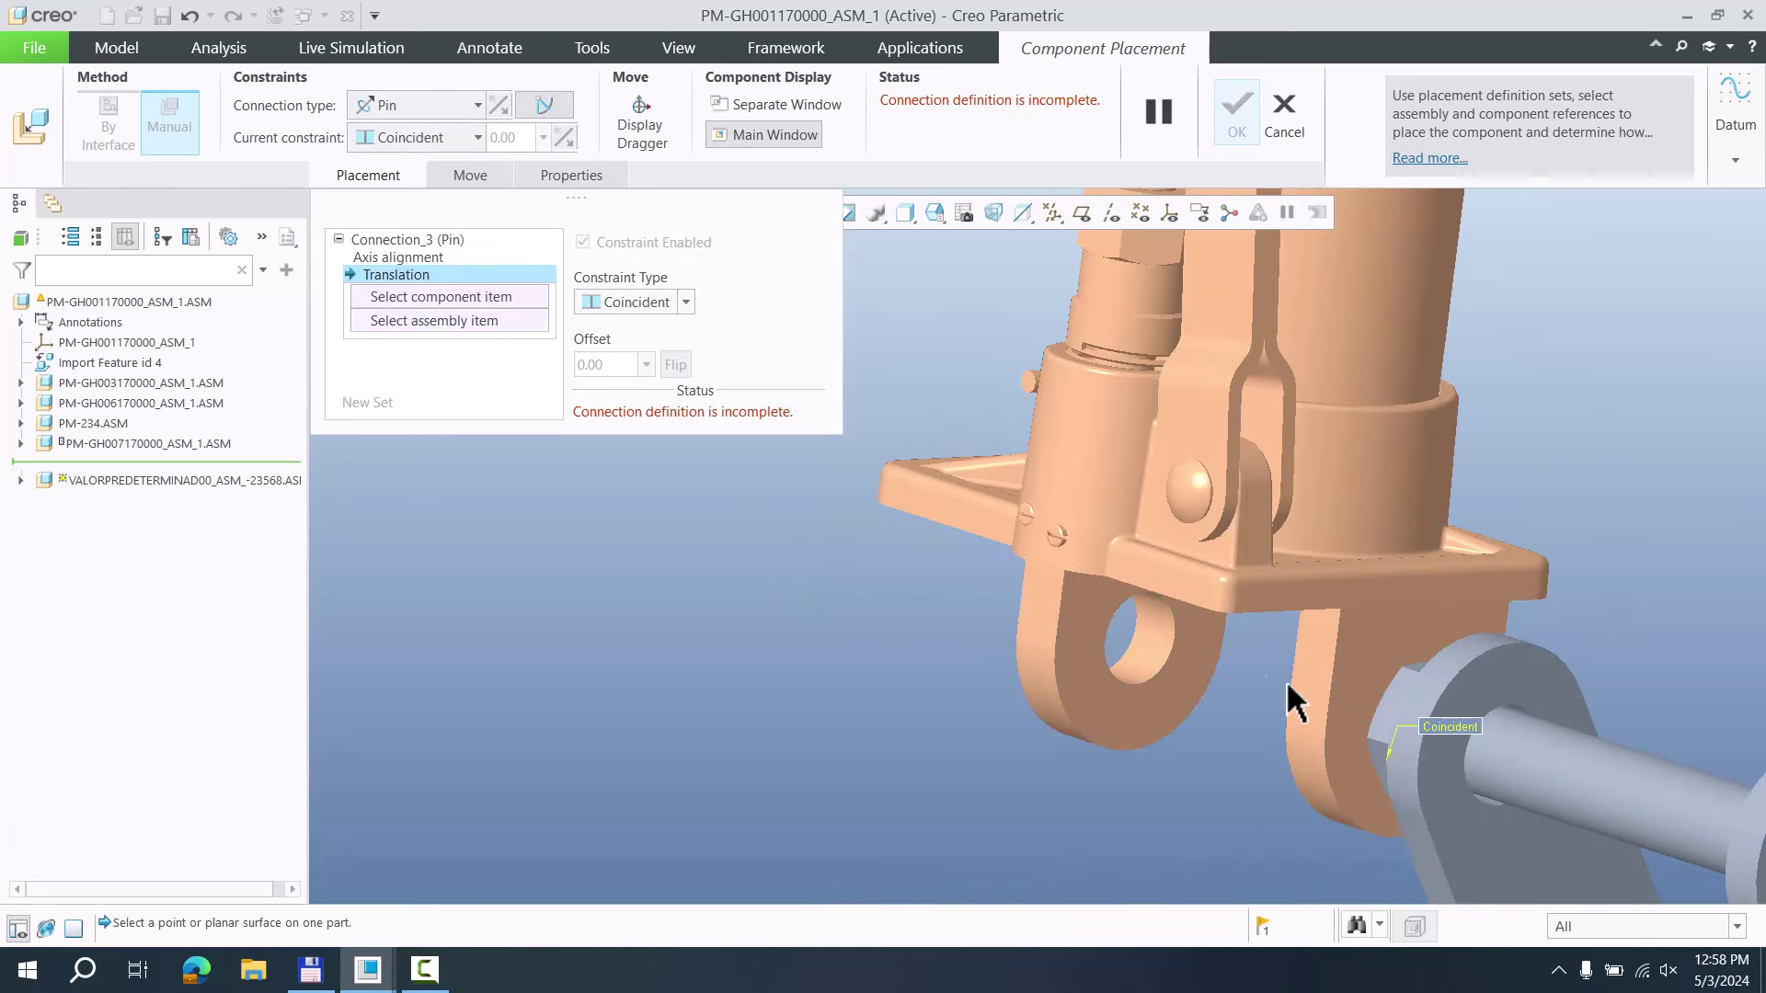
Define the pin's translation by making the outer face of the cylinder's base lug coincident with the bracket plate's outer face
click(1379, 662)
scroll(914, 571, up, 3)
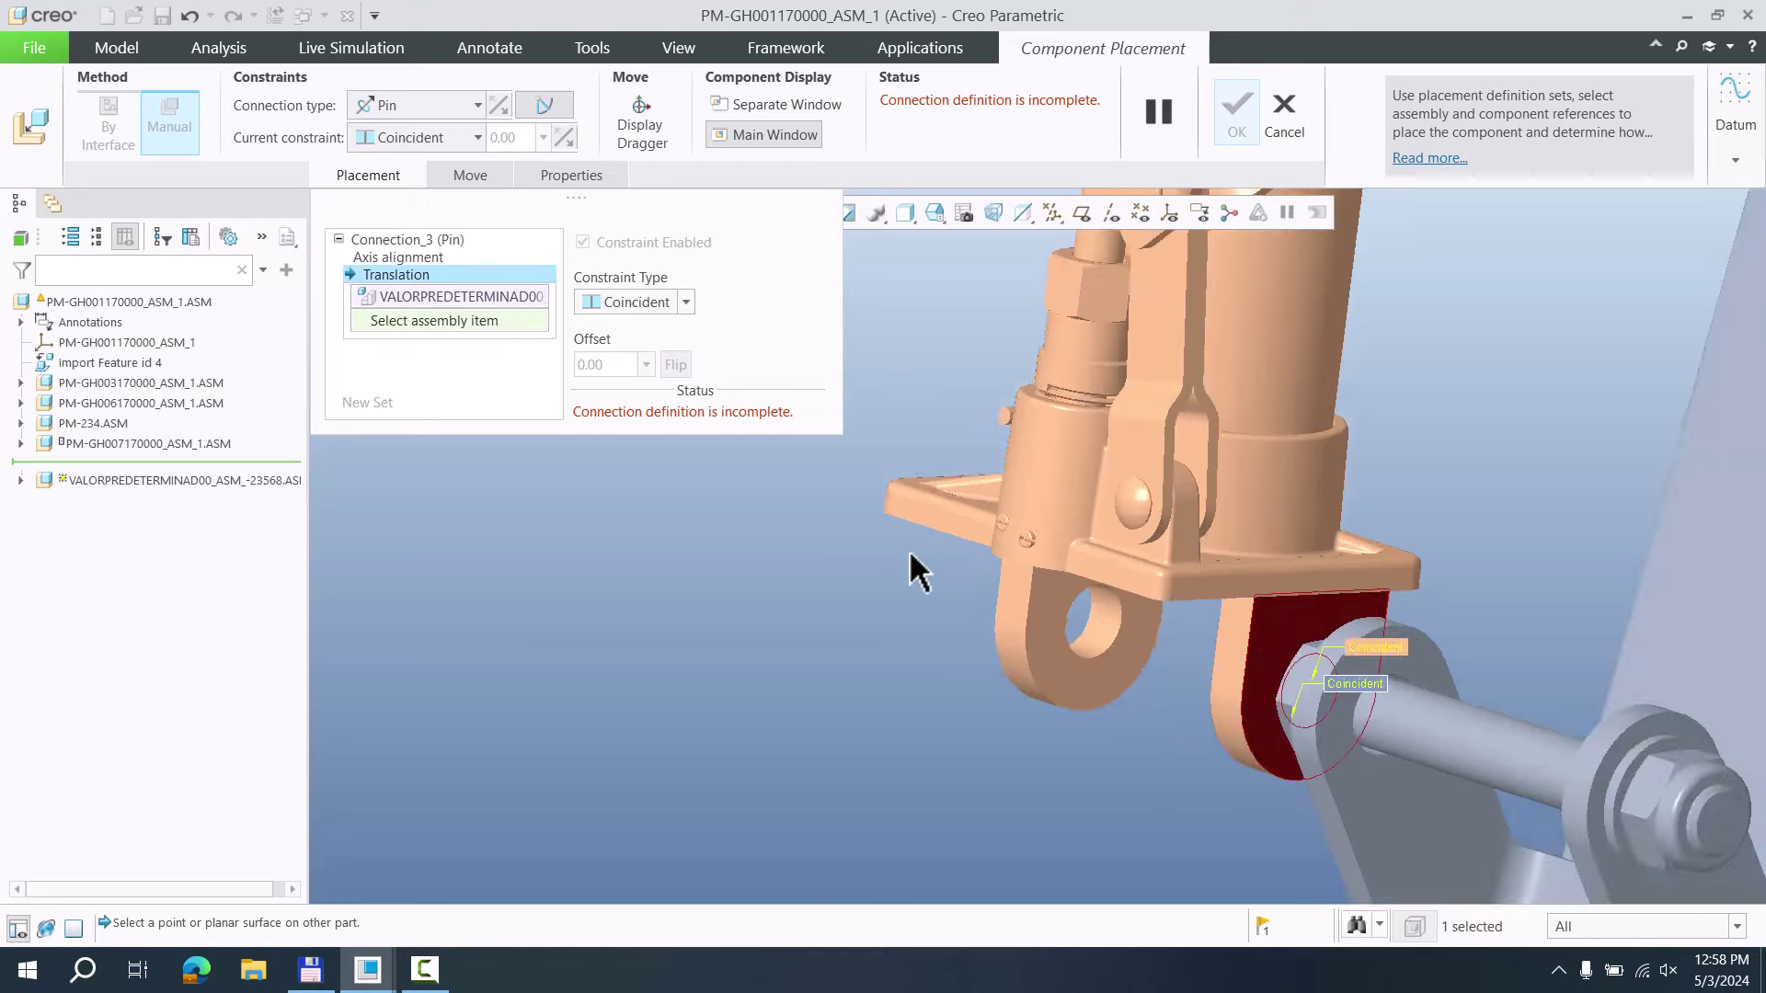
middle_drag(914, 572, 1032, 678)
scroll(1237, 717, down, 4)
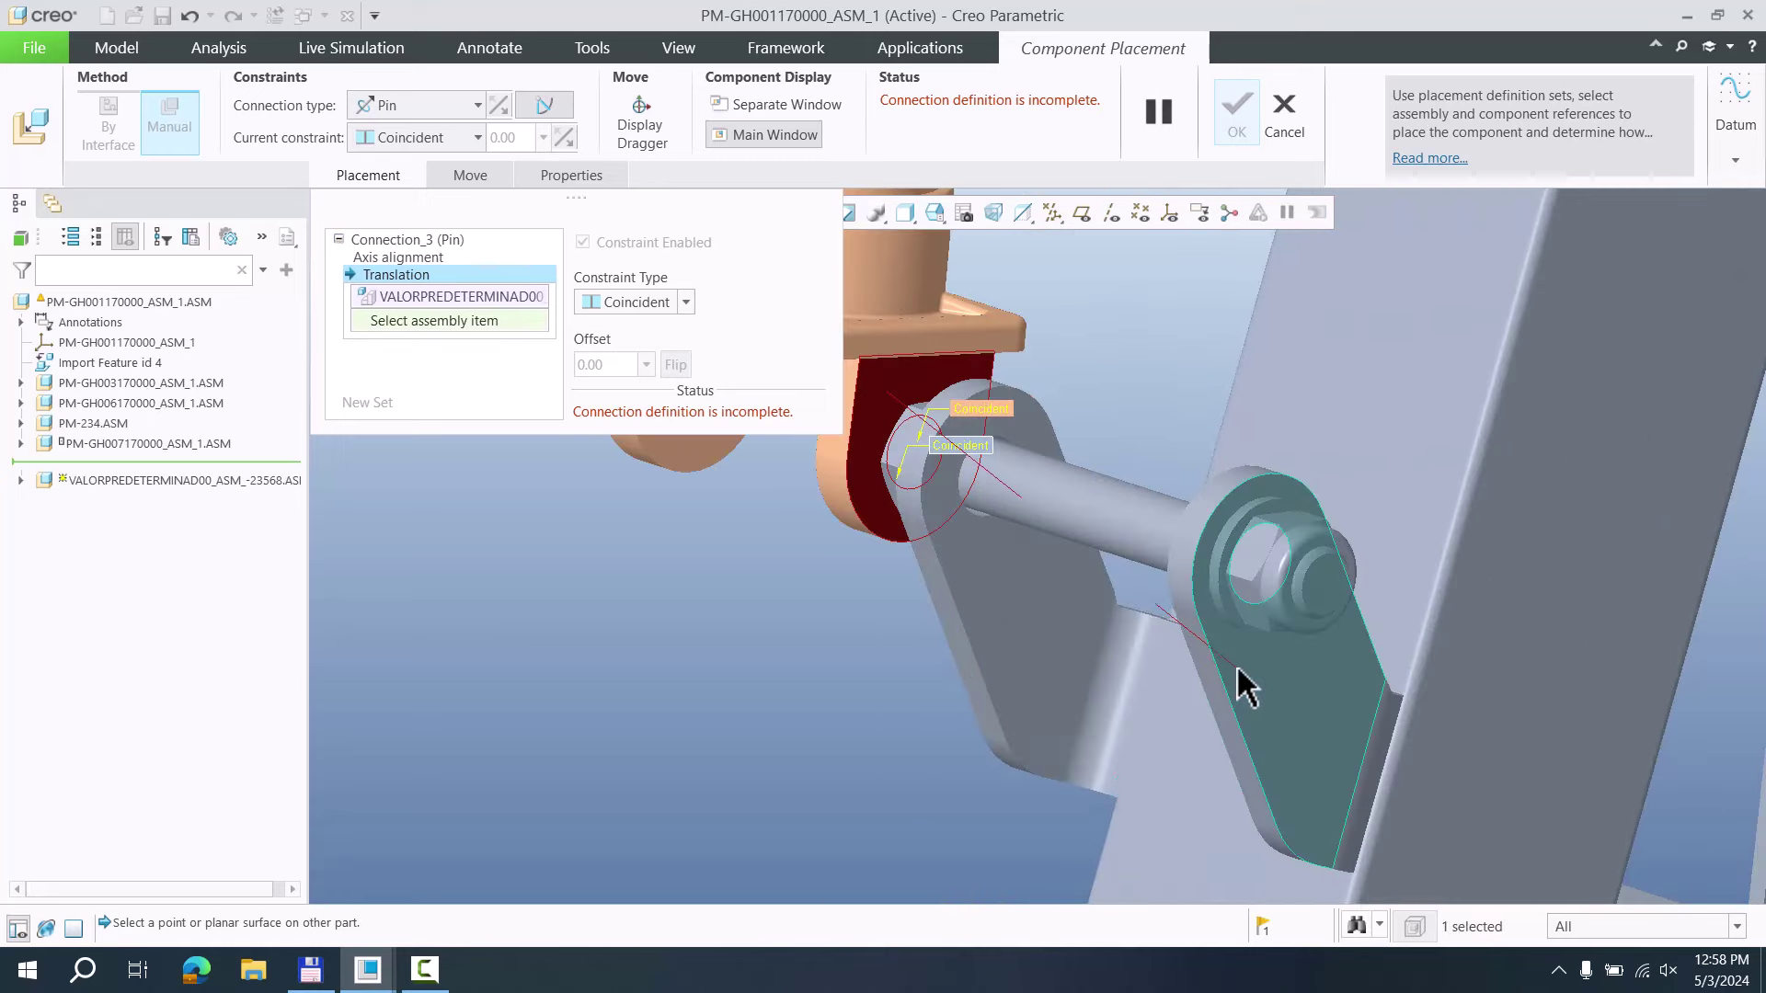
click(1236, 671)
scroll(1195, 658, up, 2)
scroll(1161, 637, up, 5)
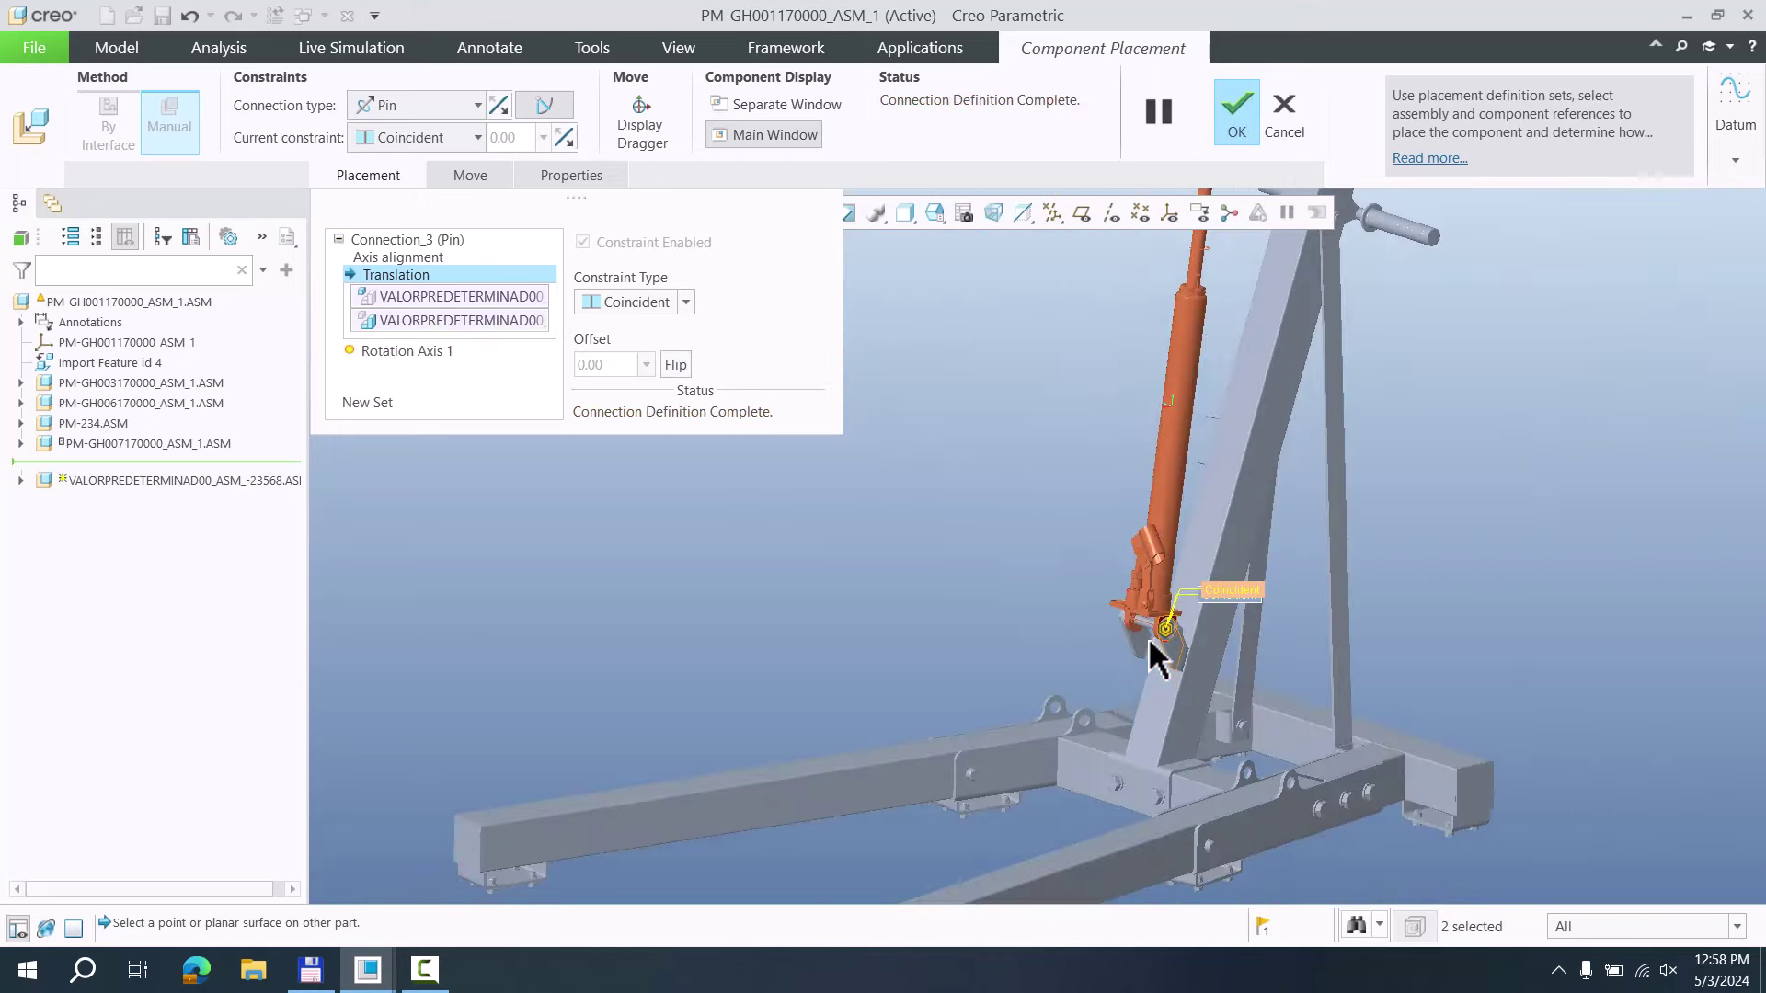
Add a second connection set to the hydraulic cylinder's placement and set its type to Cylinder
ctrl+alt+drag(1163, 423, 1179, 270)
scroll(1179, 271, down, 3)
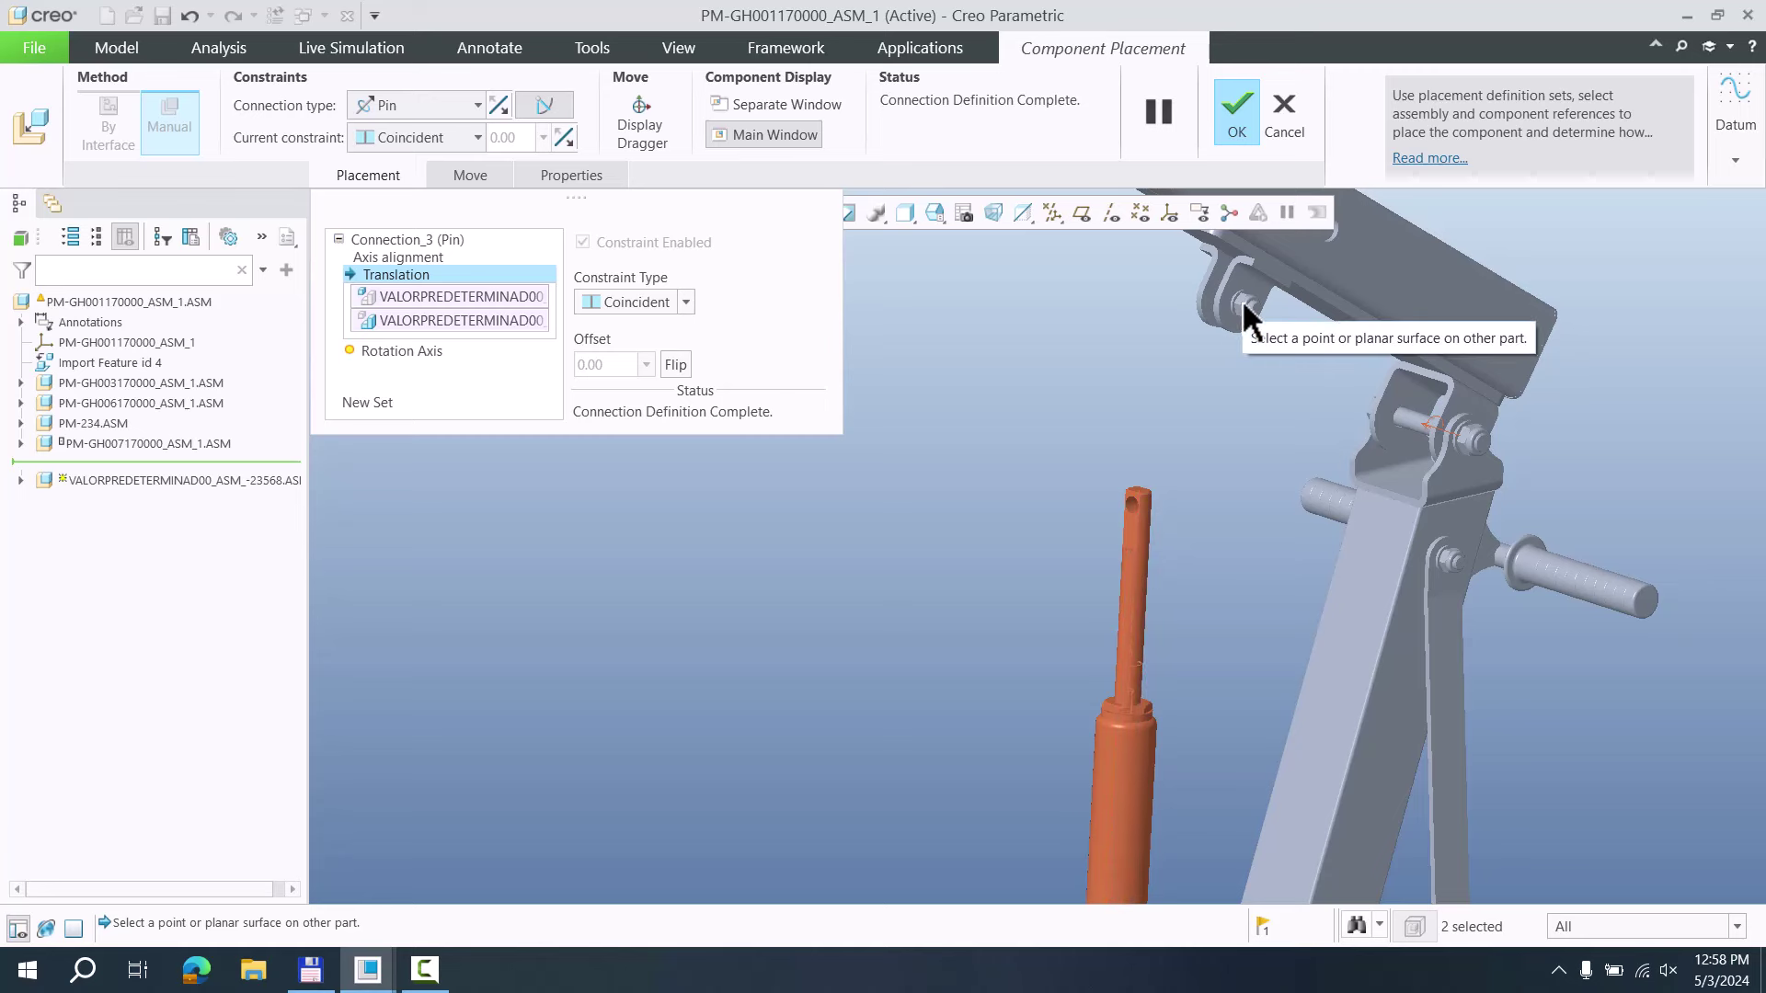
scroll(1131, 529, up, 3)
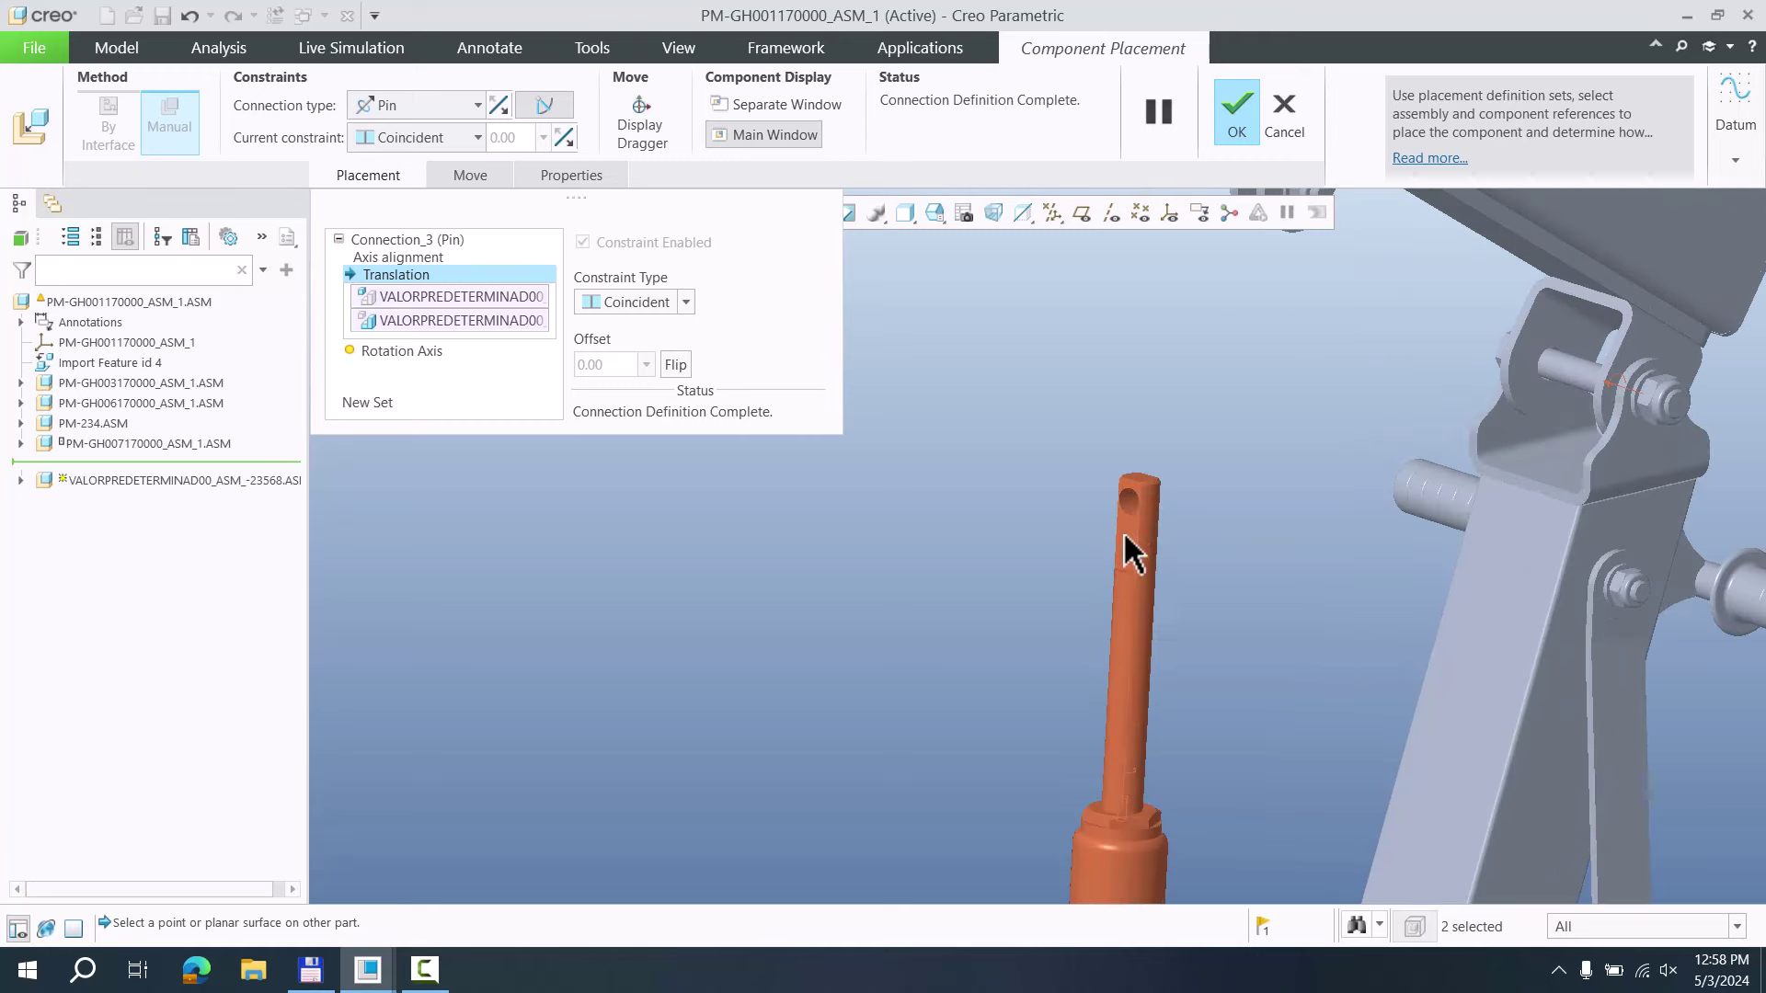
scroll(1134, 533, down, 1)
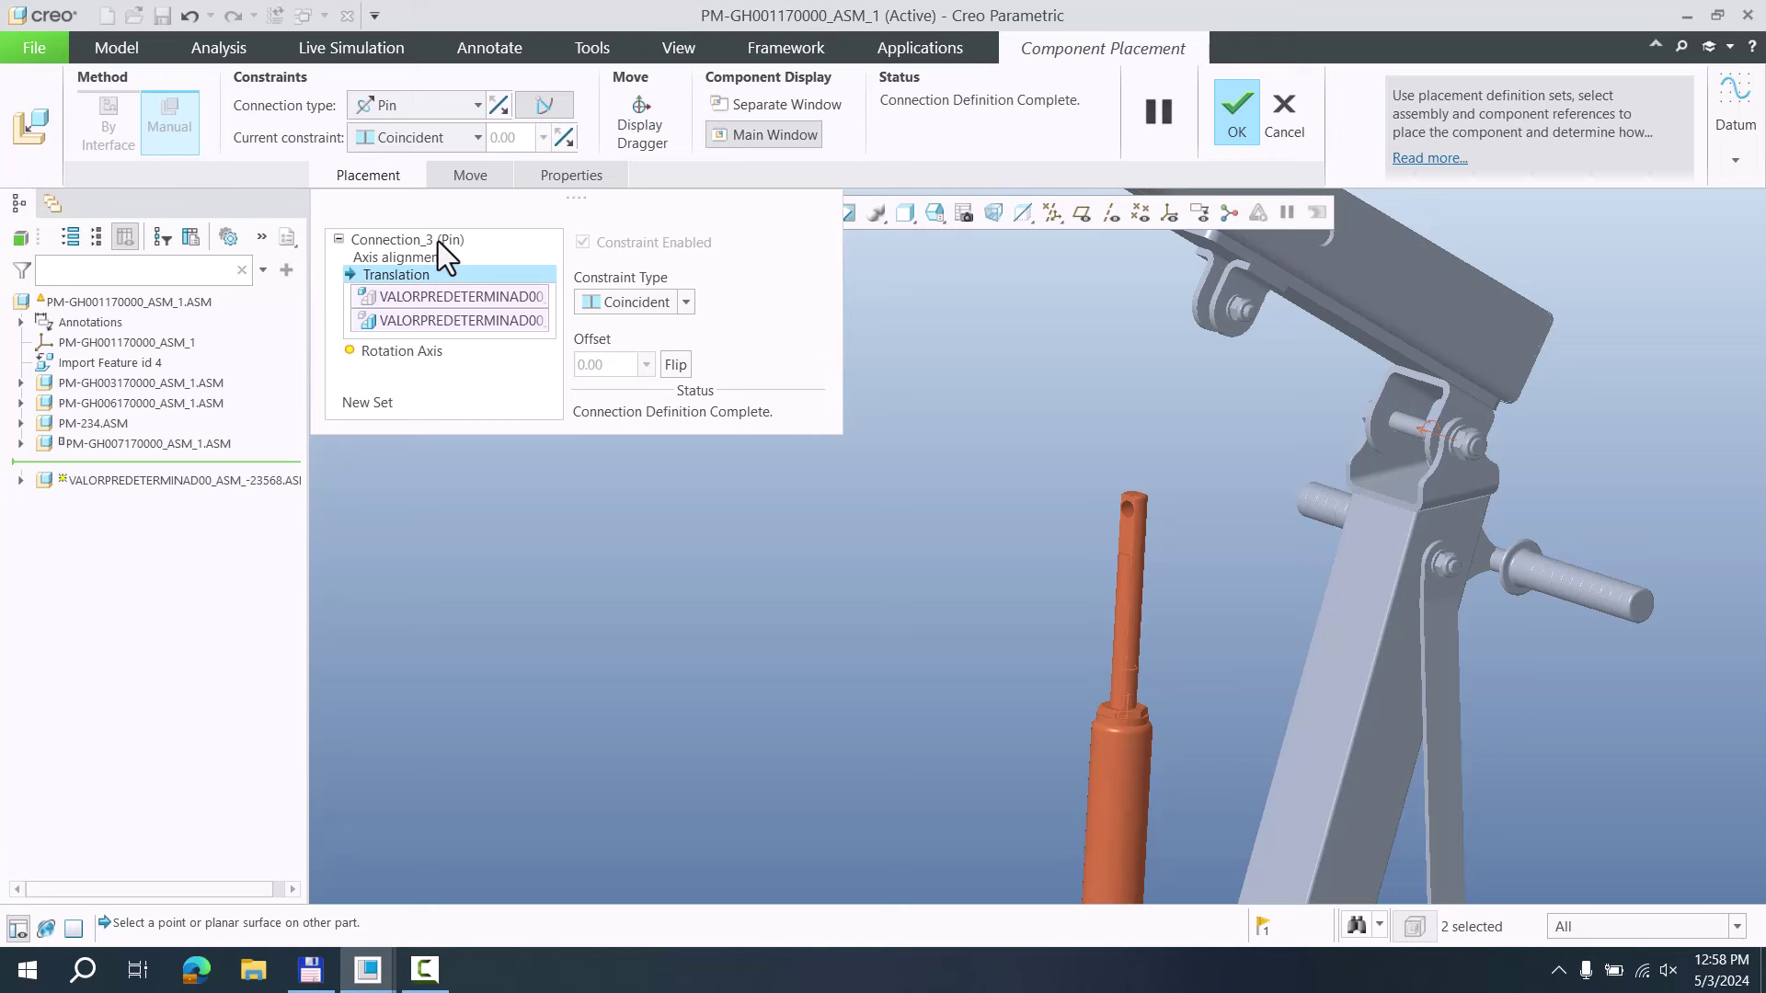
middle_drag(1012, 505, 1032, 671)
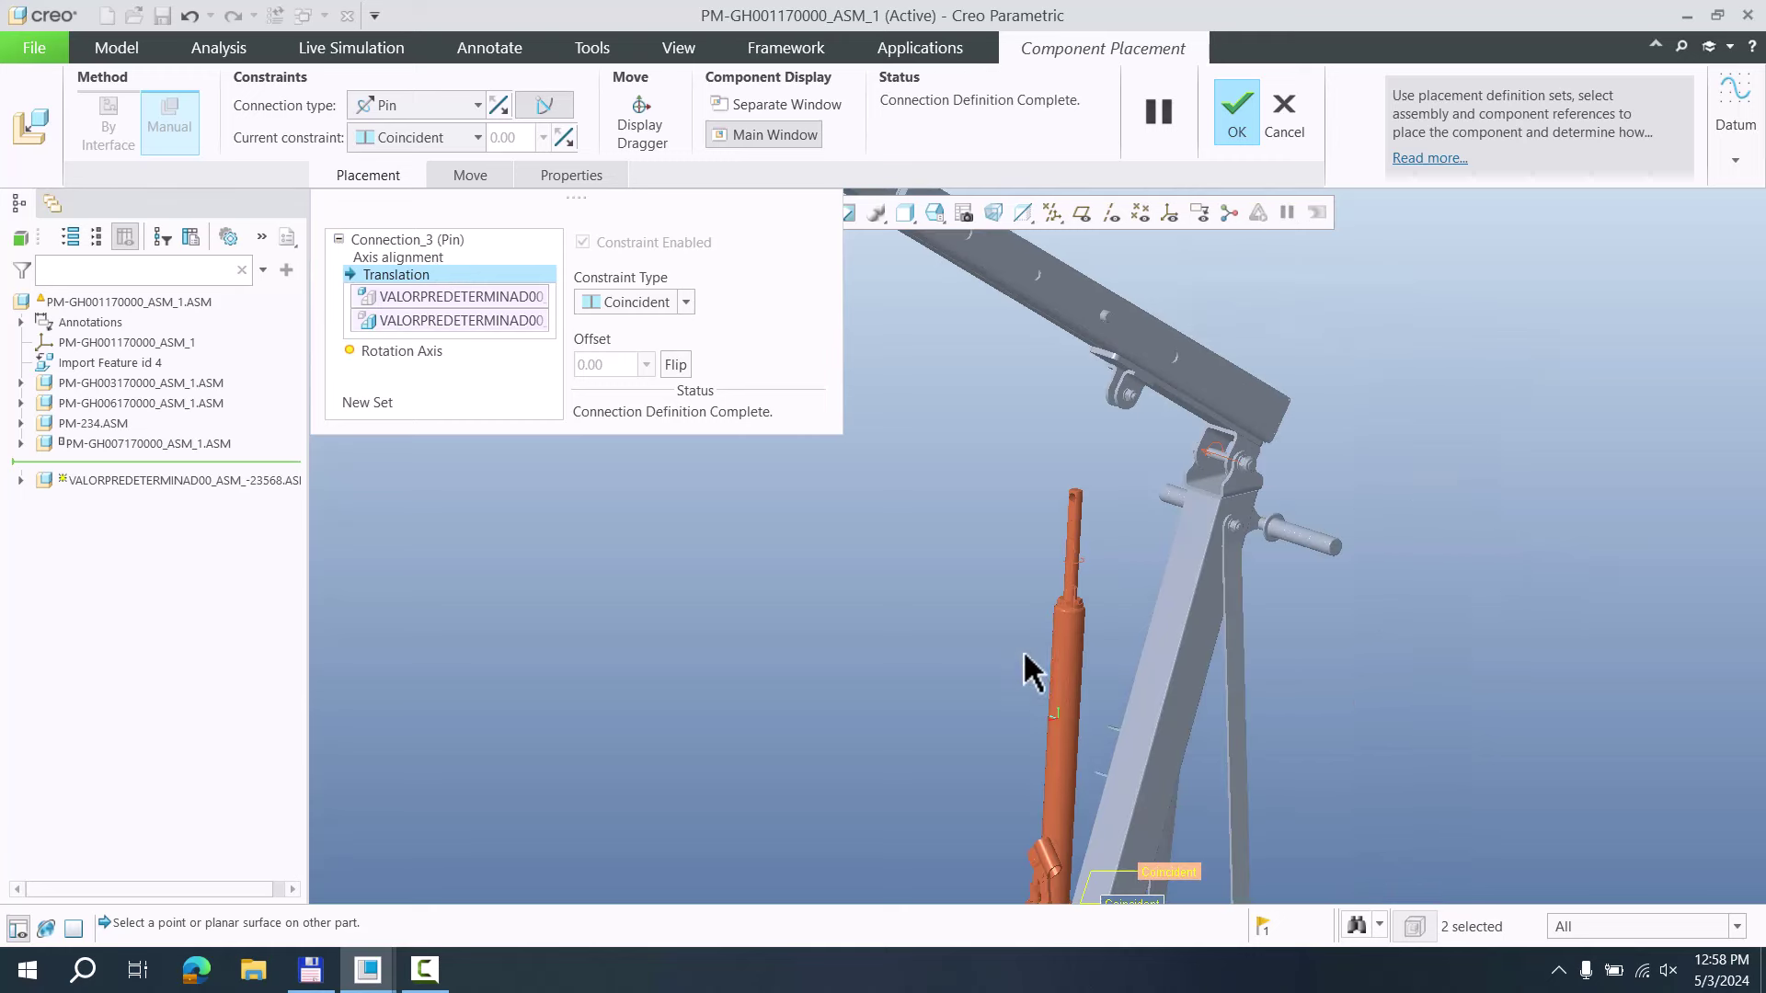
click(368, 403)
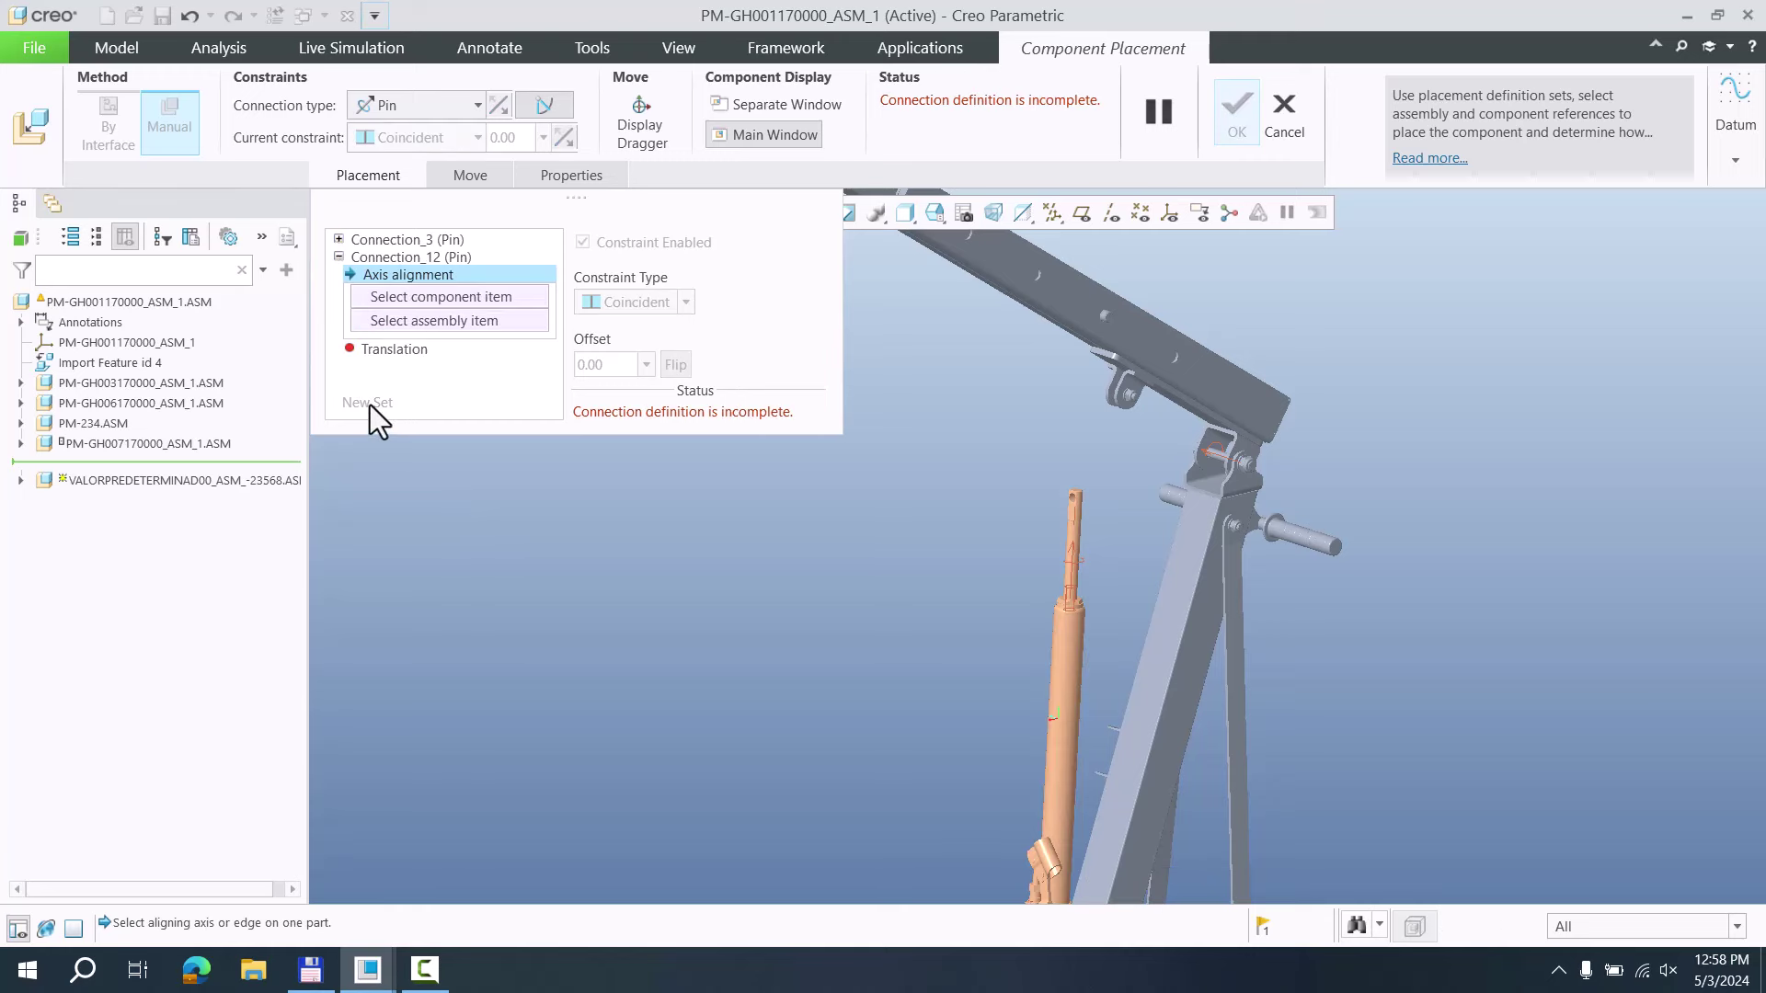
click(406, 259)
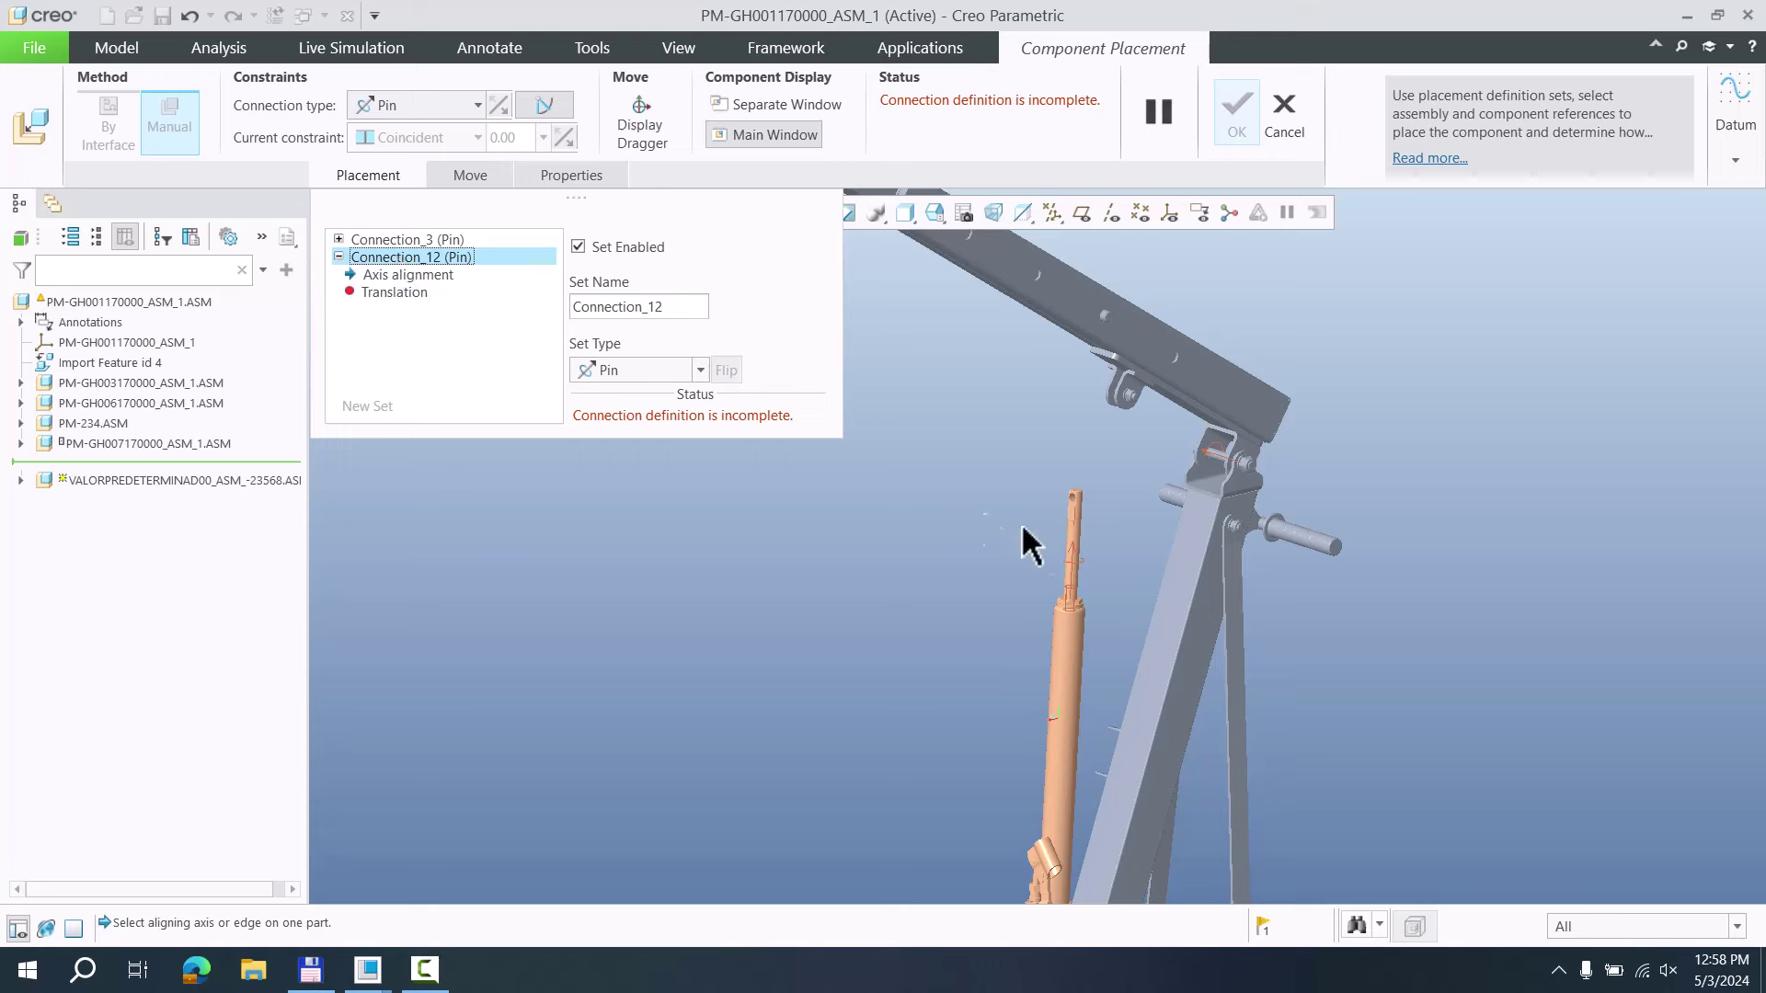
scroll(1066, 496, down, 3)
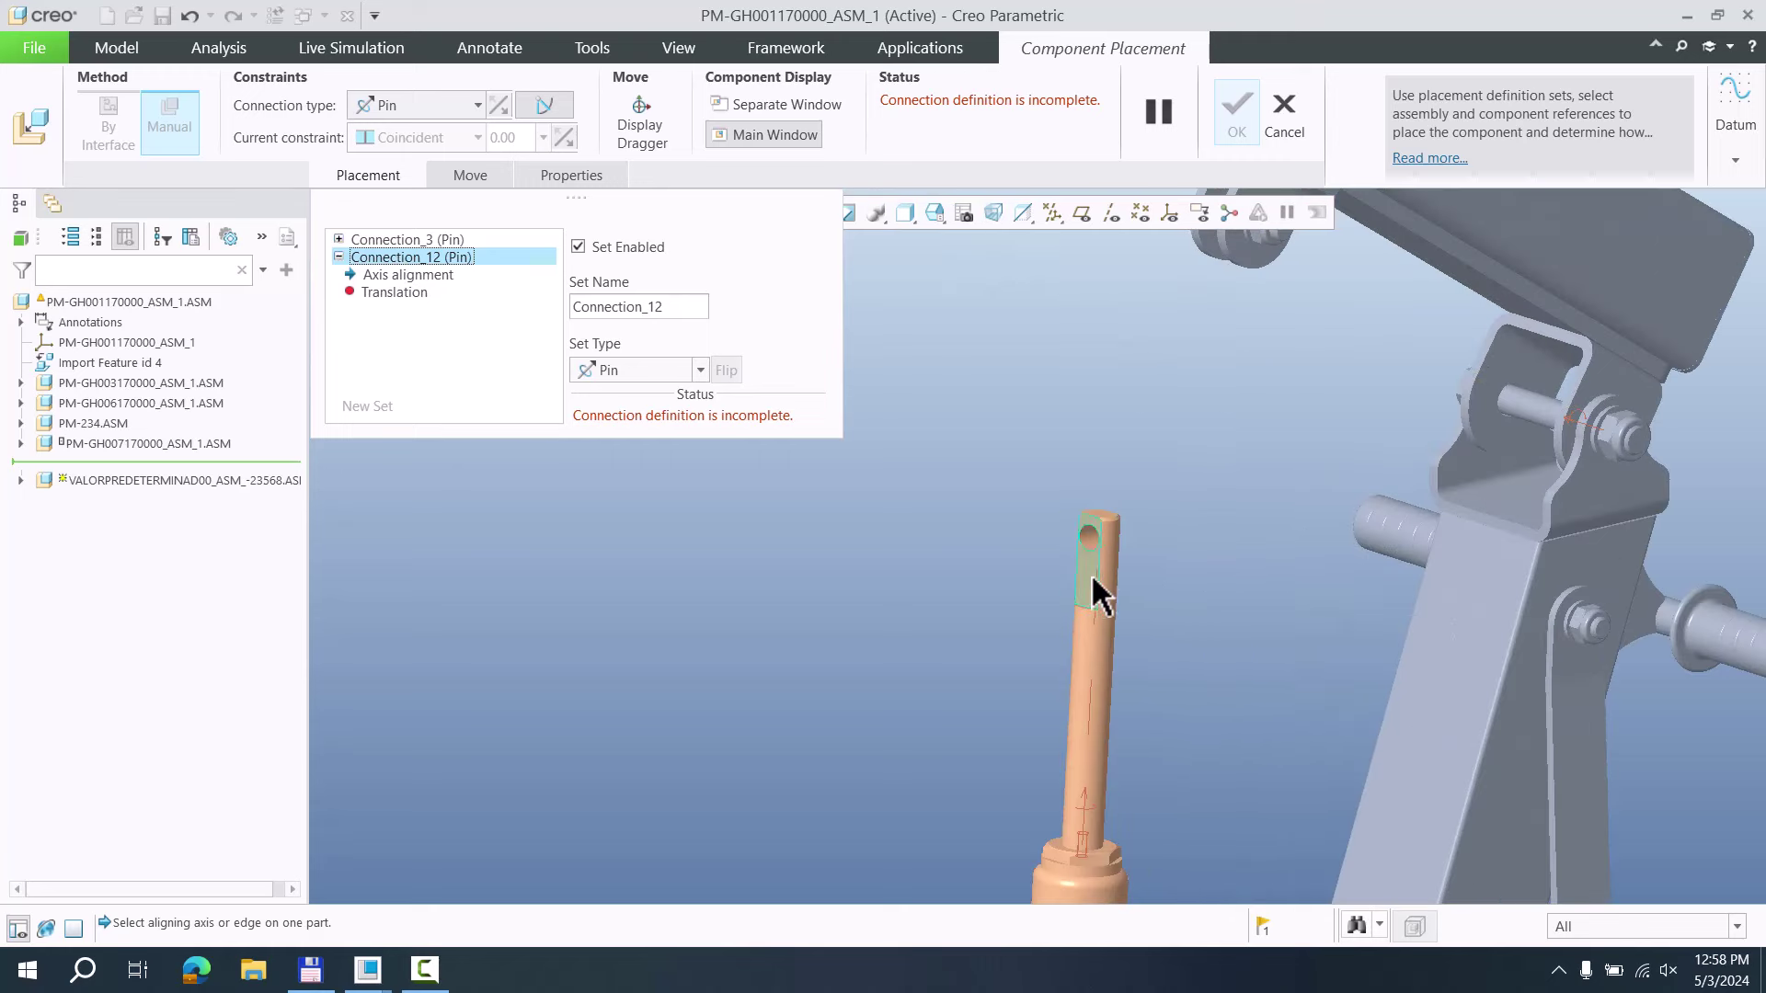
scroll(1110, 550, up, 2)
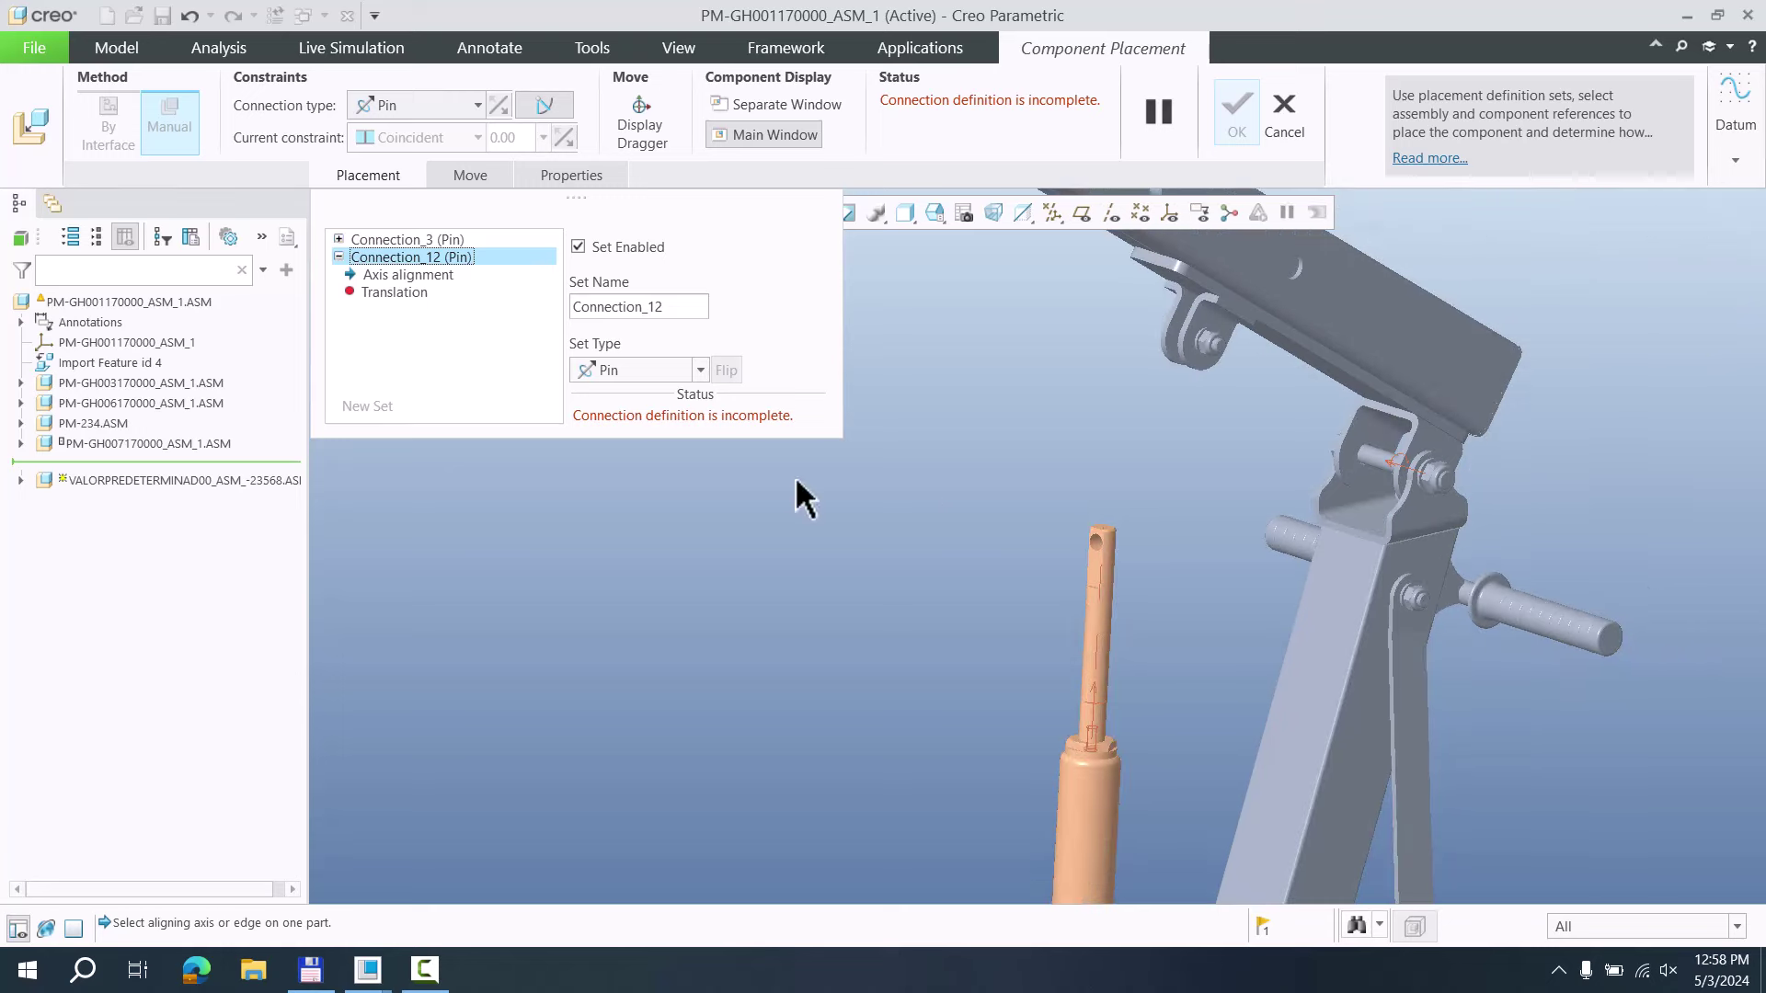
click(660, 372)
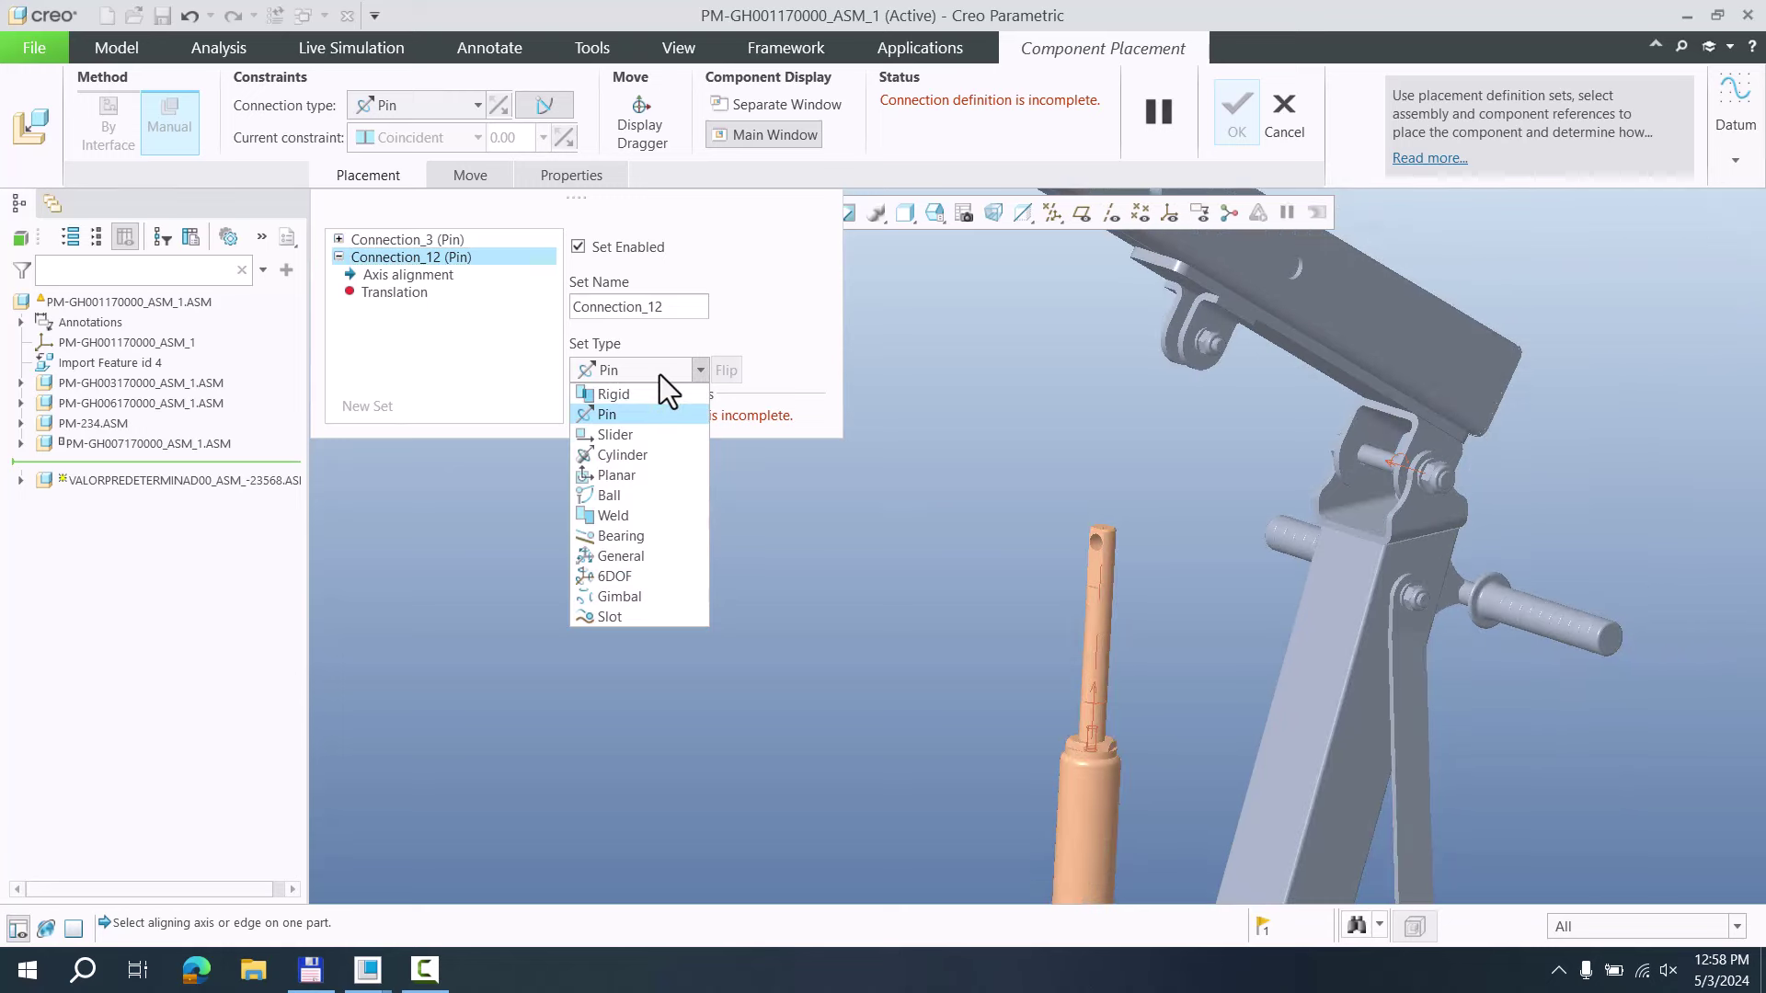
click(609, 456)
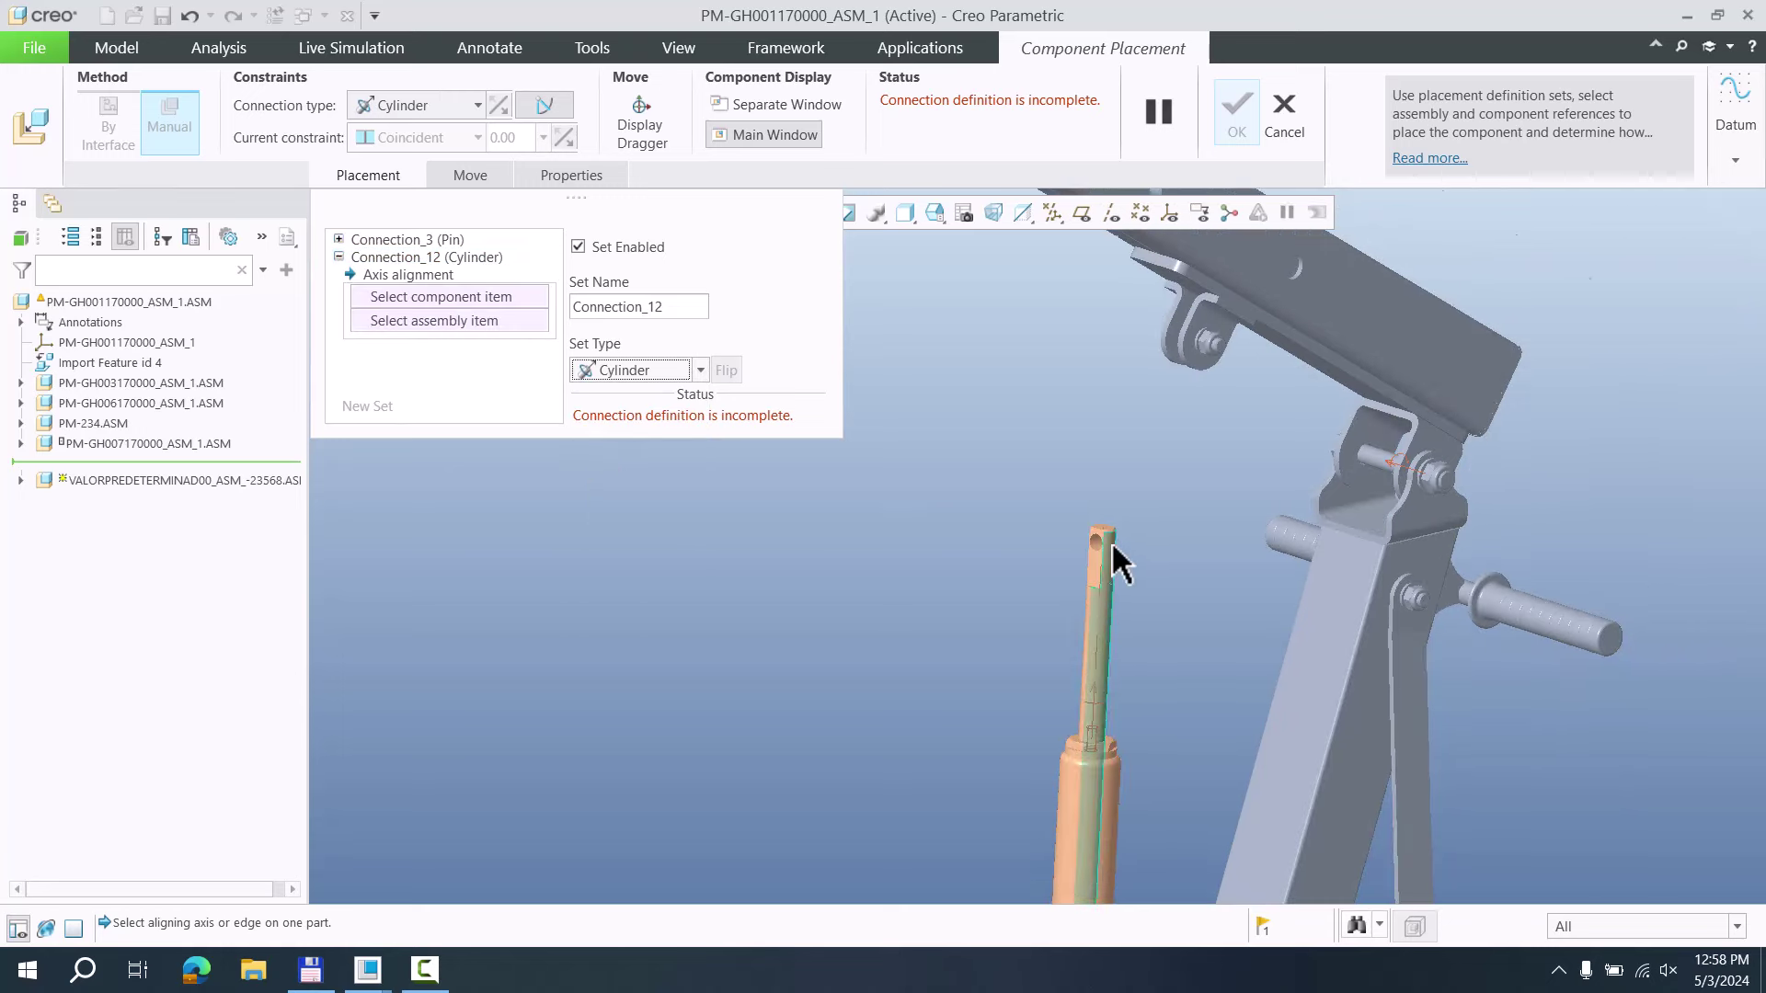
Align the hole at the piston rod's upper end with the axis of the bolt in the boom bracket
scroll(1111, 540, down, 3)
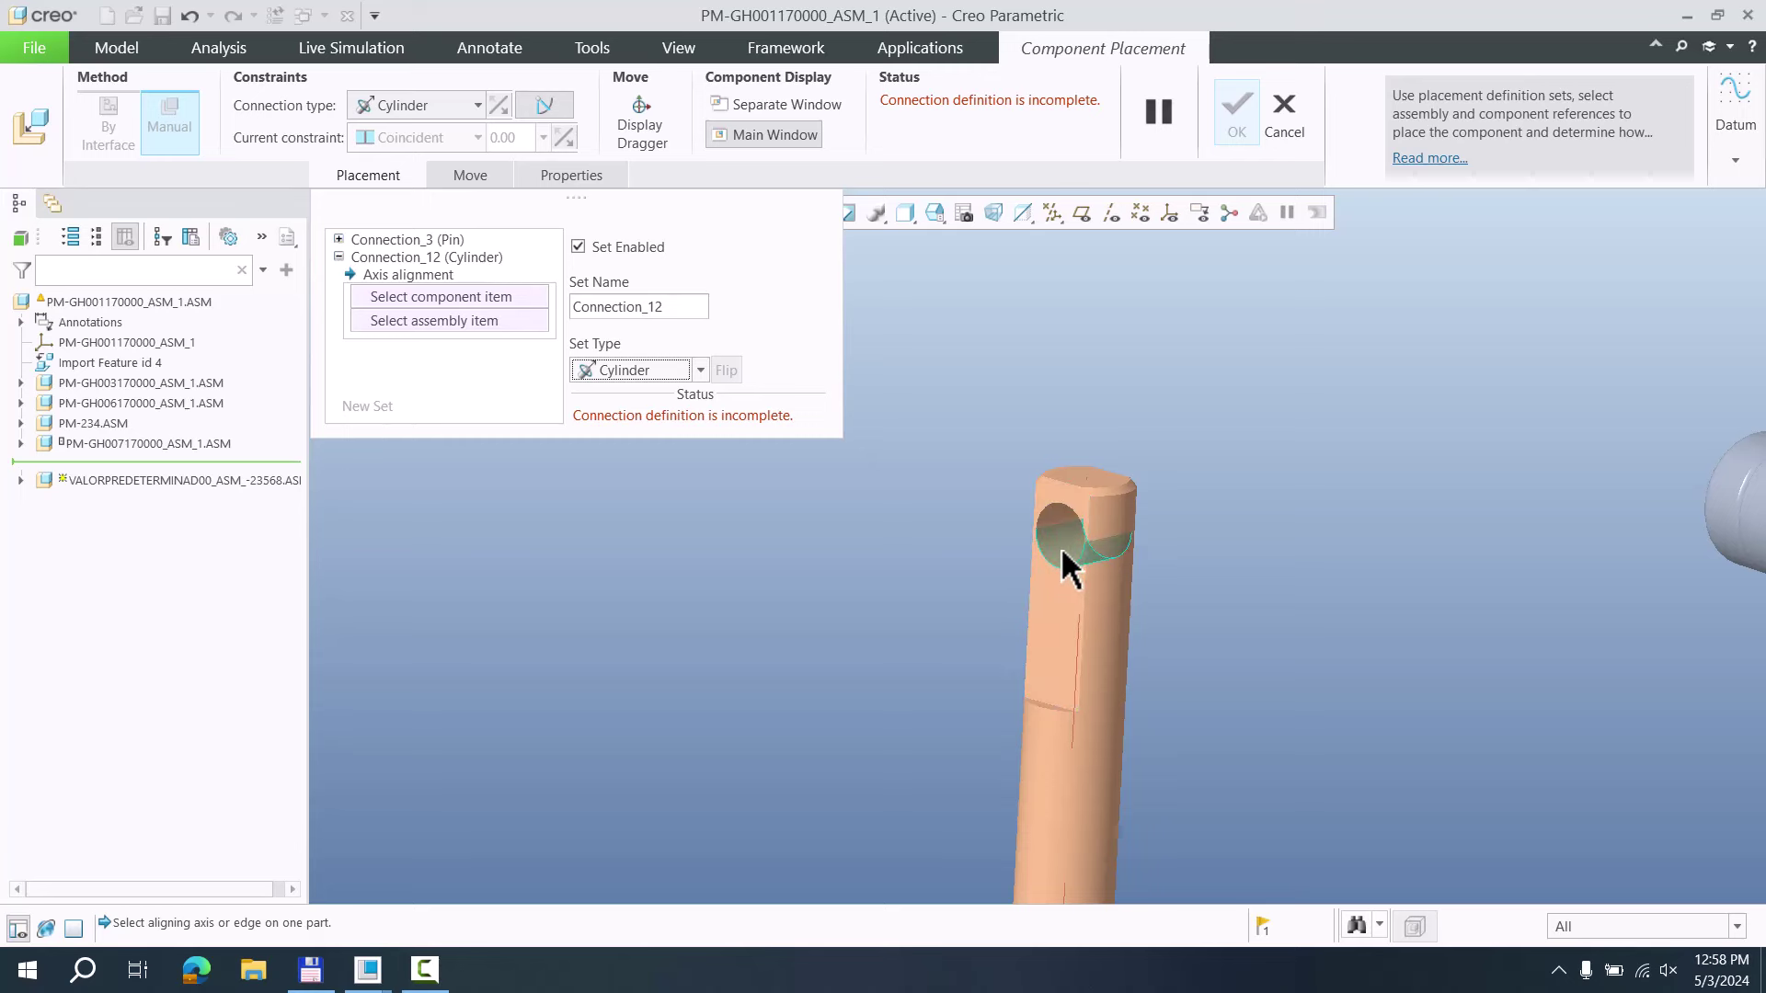
click(1064, 565)
scroll(1079, 615, up, 3)
scroll(1108, 473, down, 4)
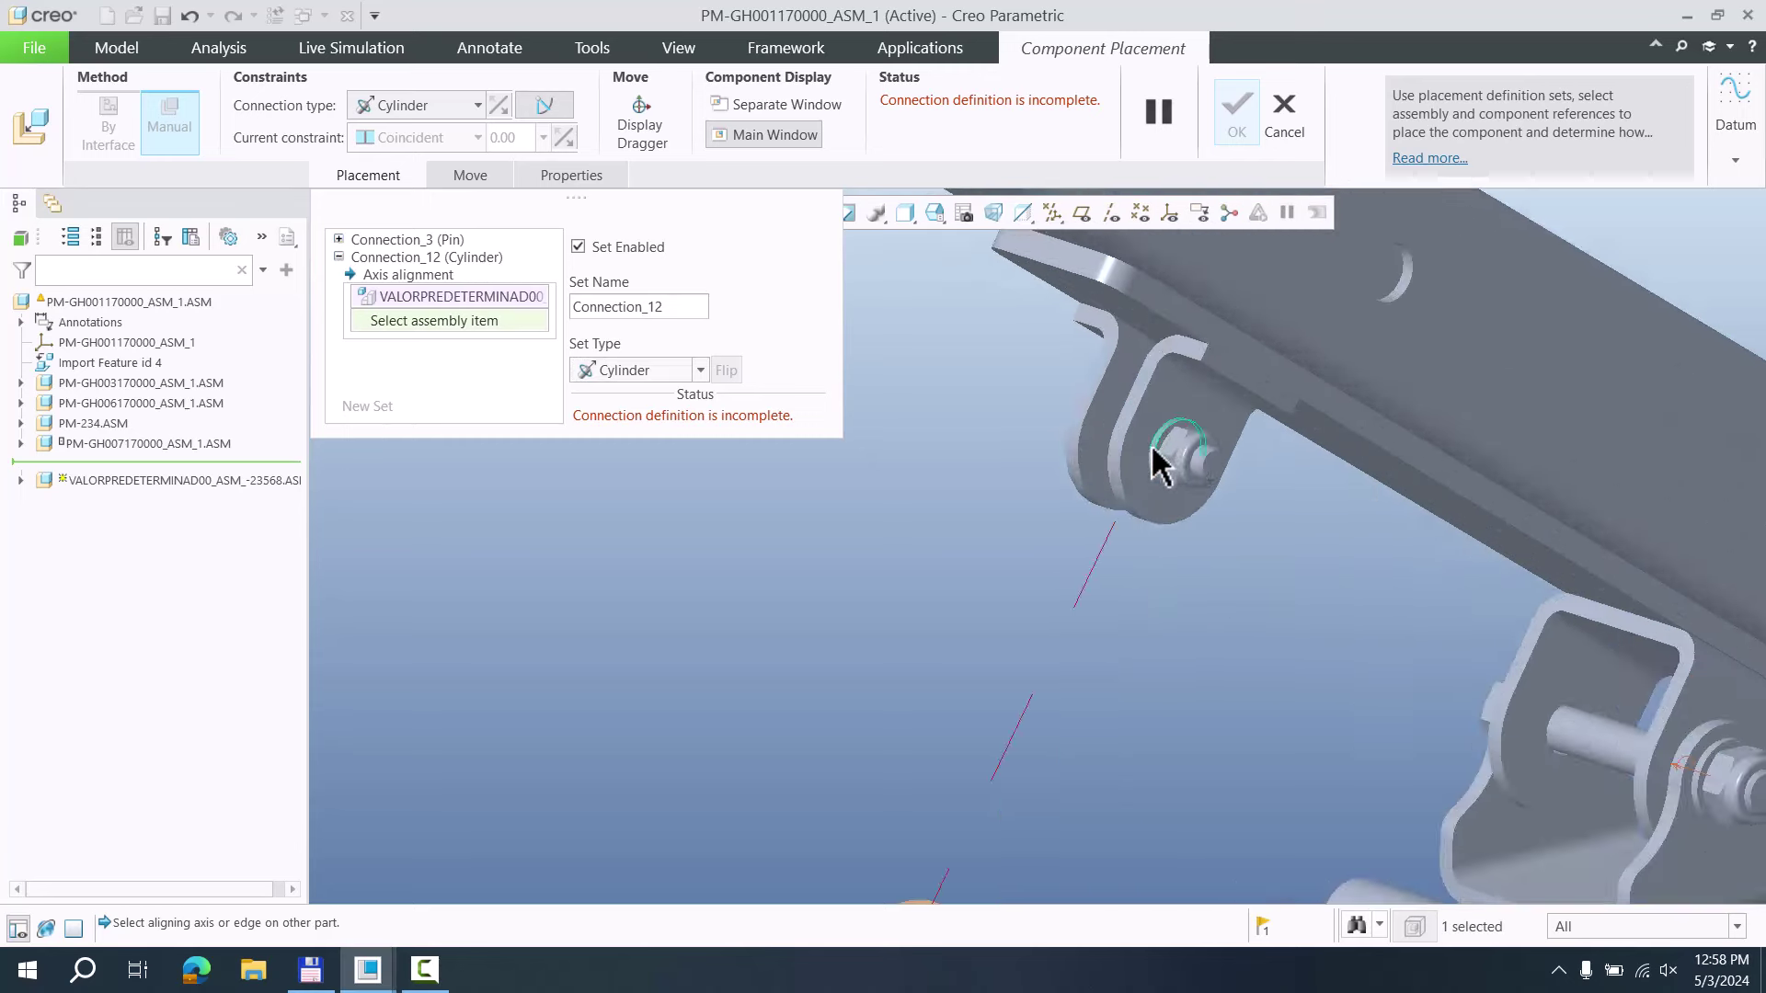
scroll(1161, 465, up, 3)
click(1115, 457)
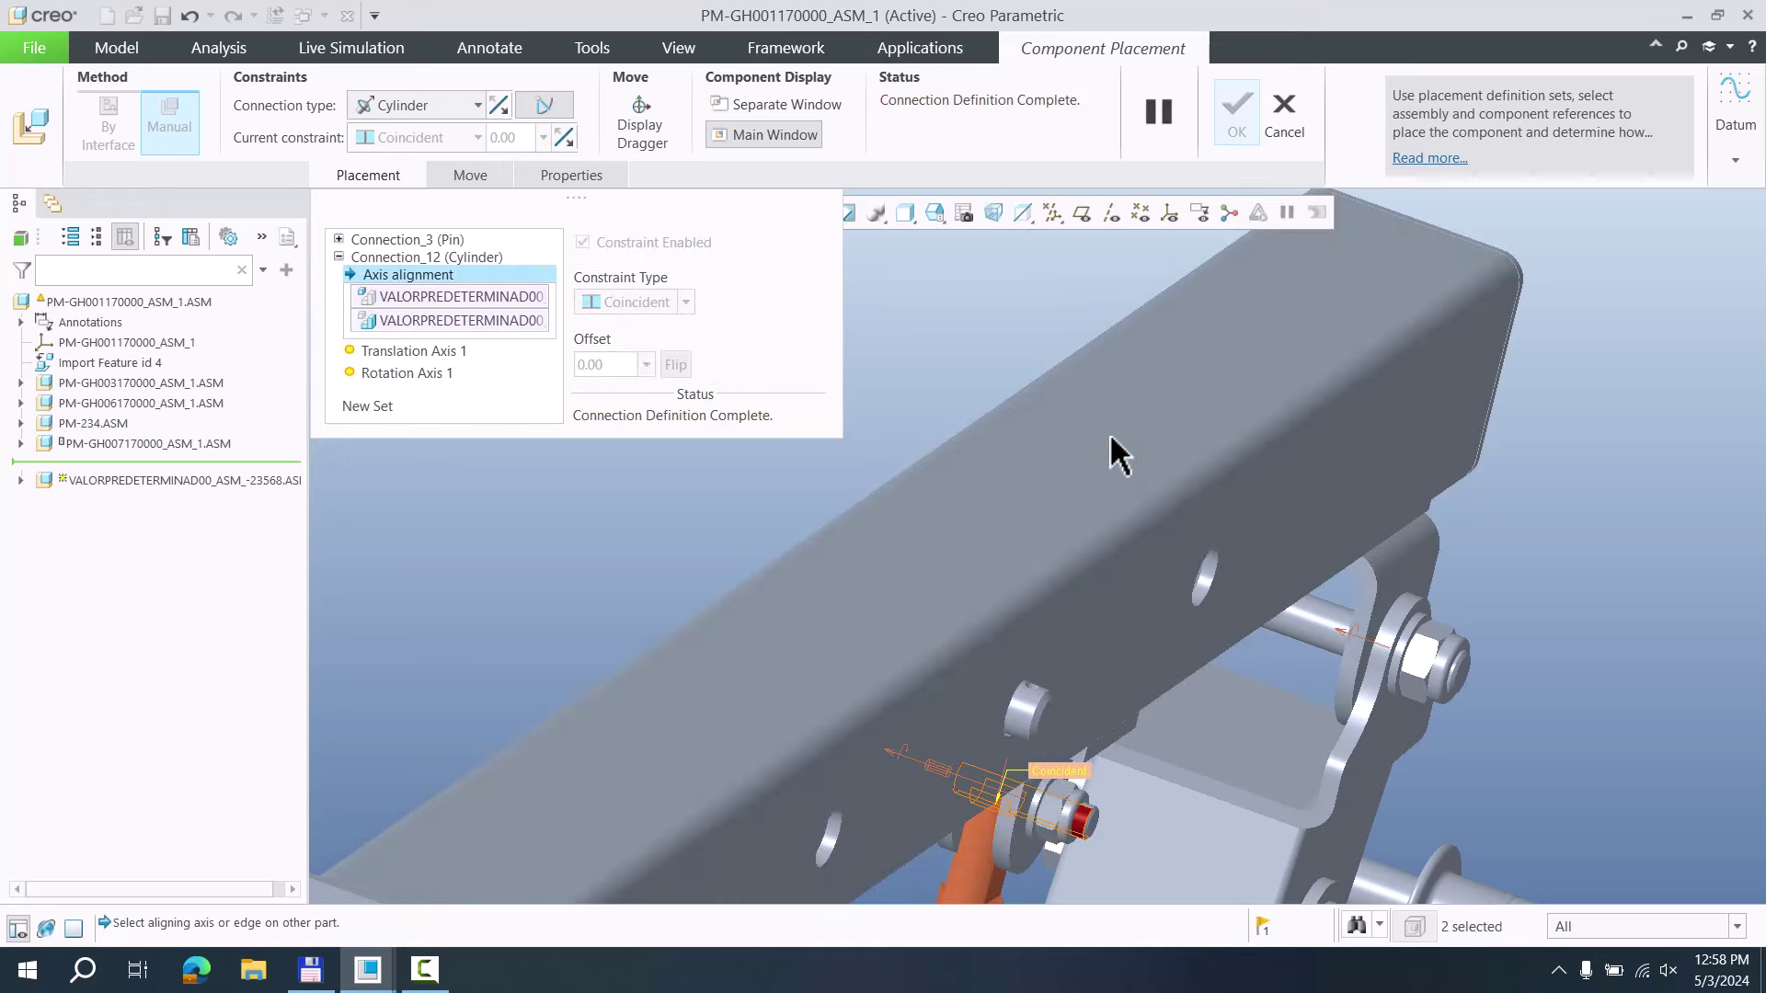
Review the hydraulic cylinder's Cylinder and Pin connection sets at the boom and mast brackets, and accept the redefined placement
scroll(1116, 455, up, 5)
middle_drag(1115, 454, 978, 477)
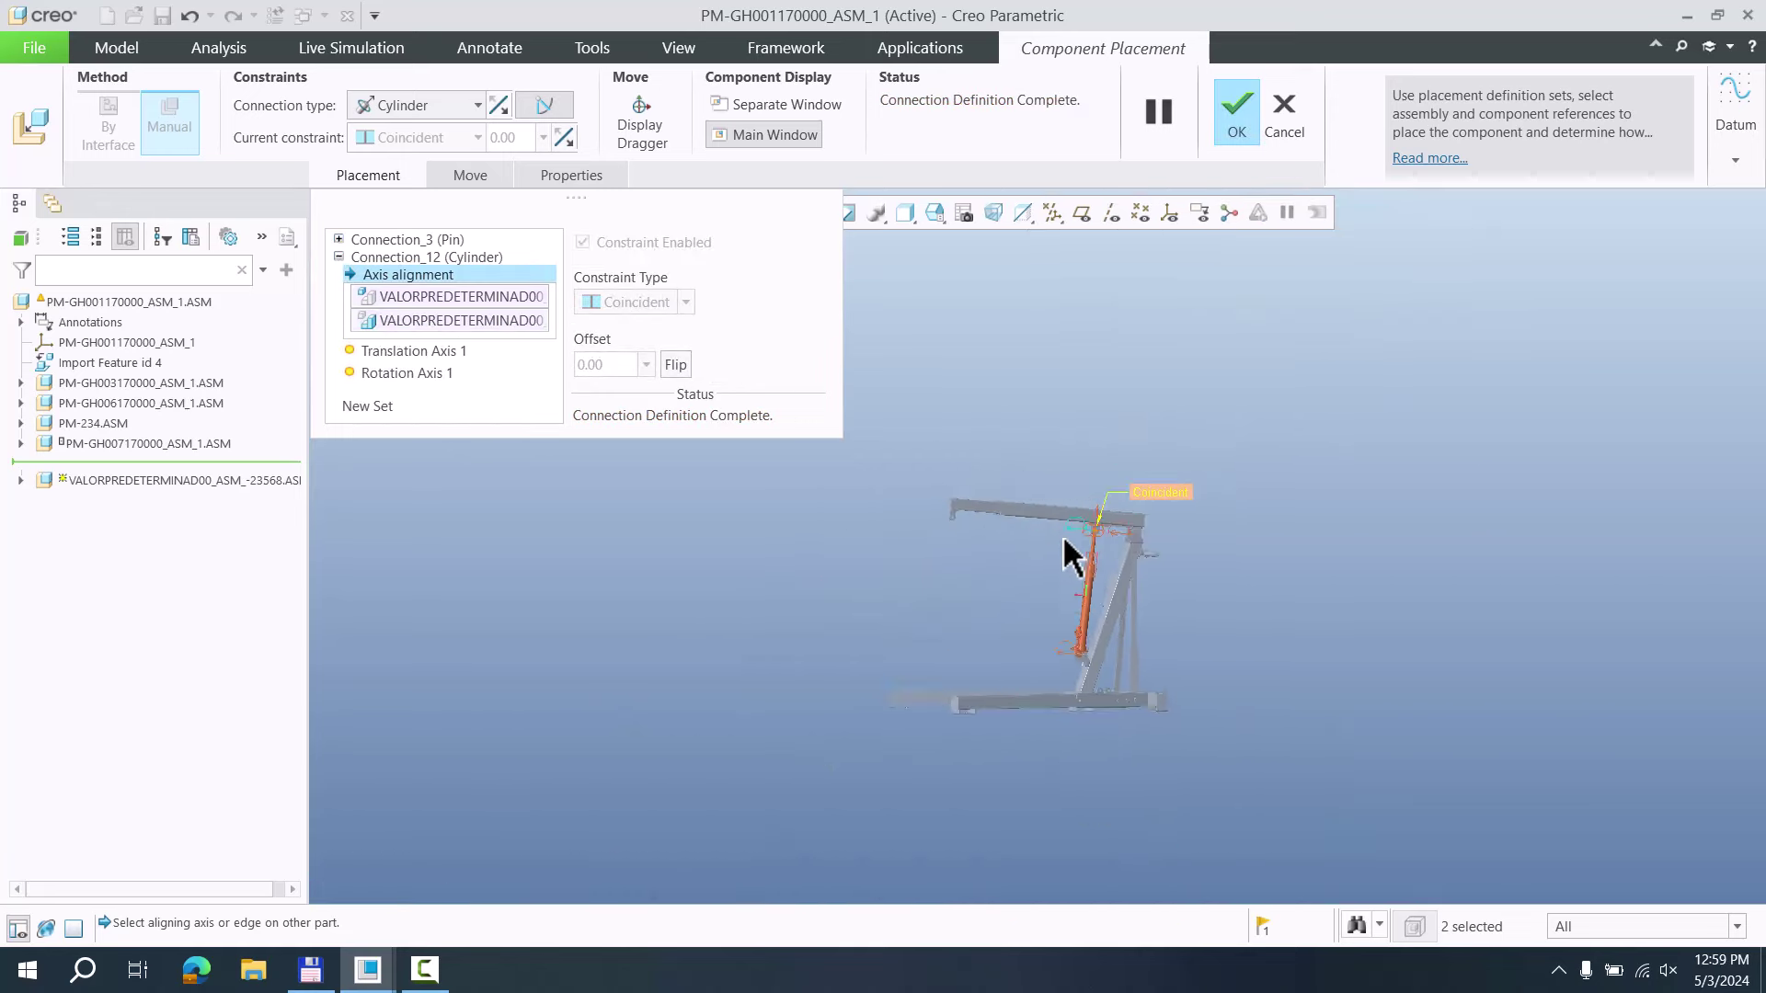
scroll(1057, 607, down, 3)
middle_drag(1057, 622, 1226, 631)
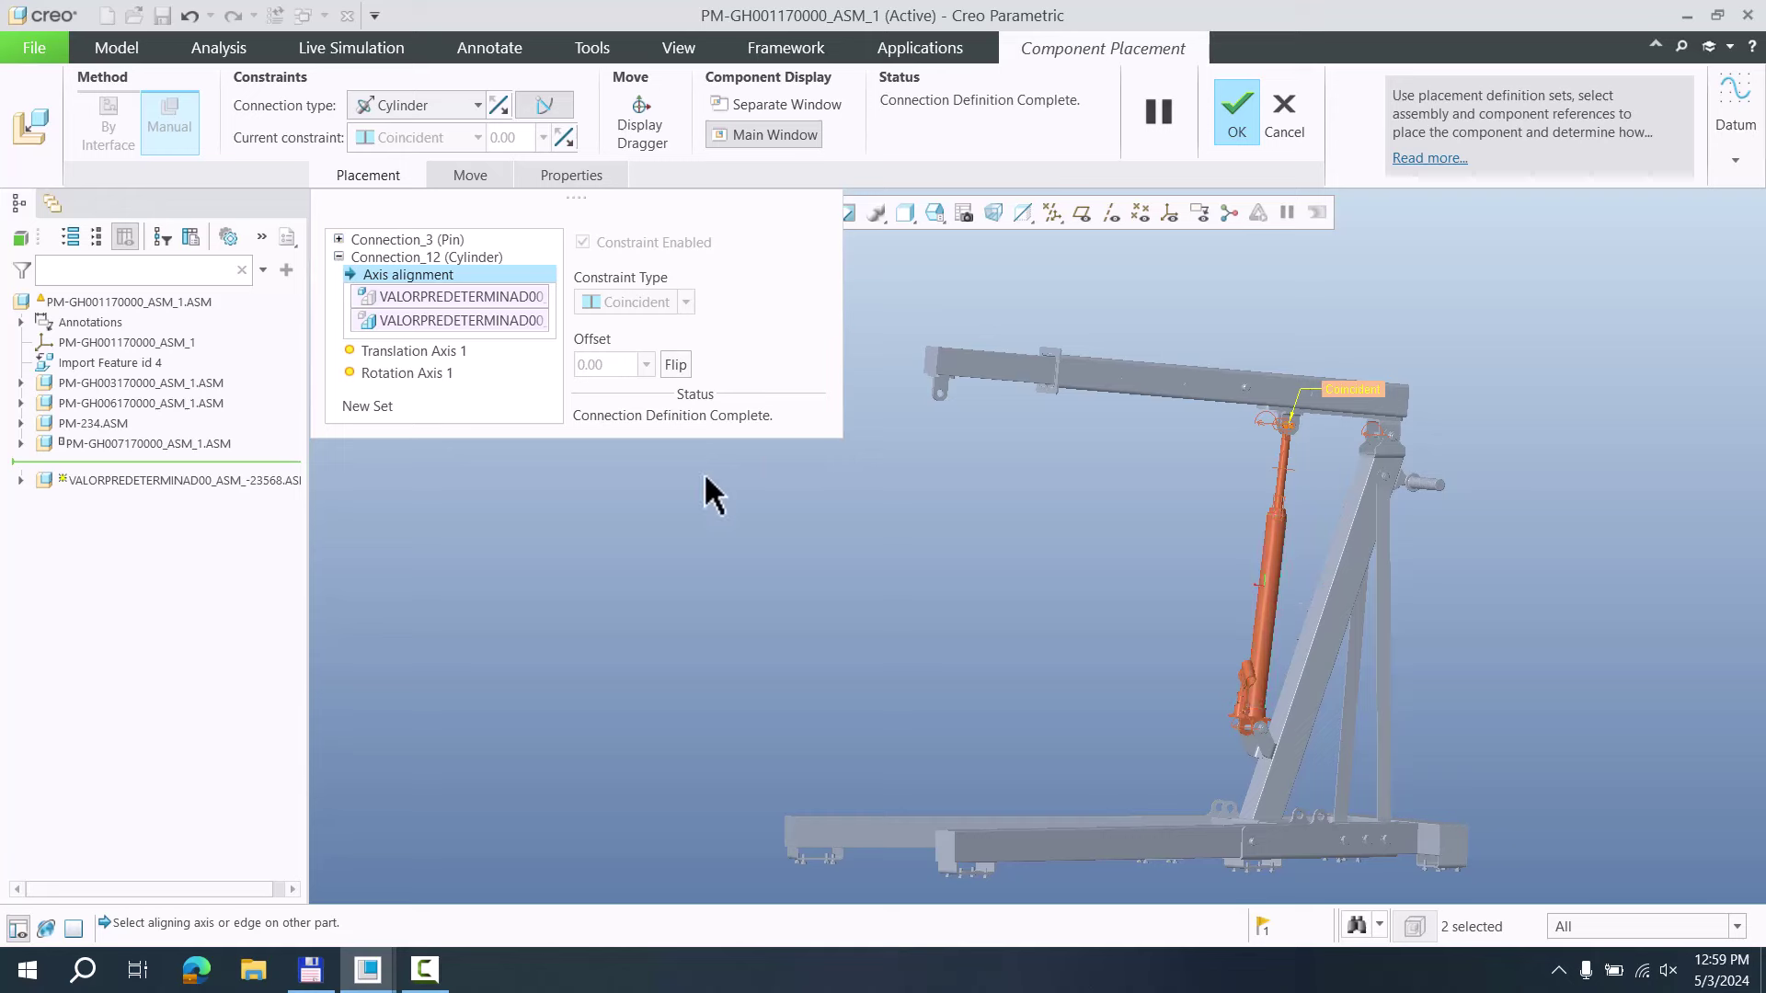
click(350, 257)
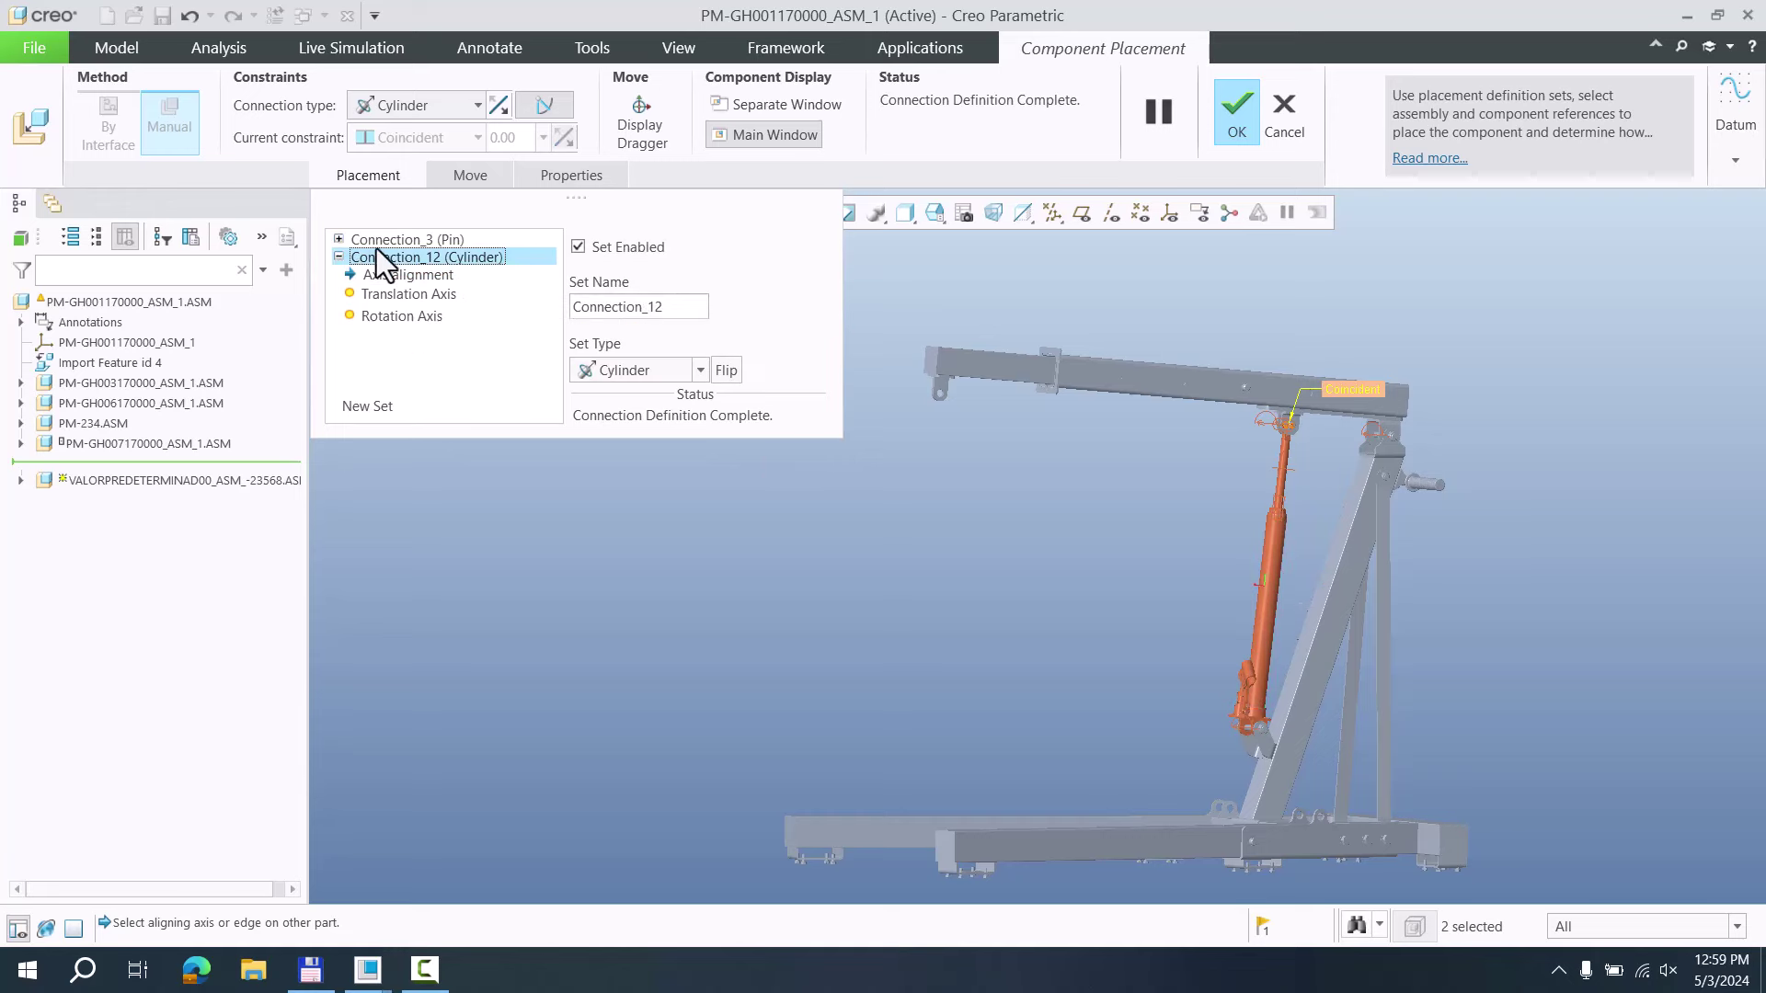
click(388, 240)
scroll(1246, 791, up, 8)
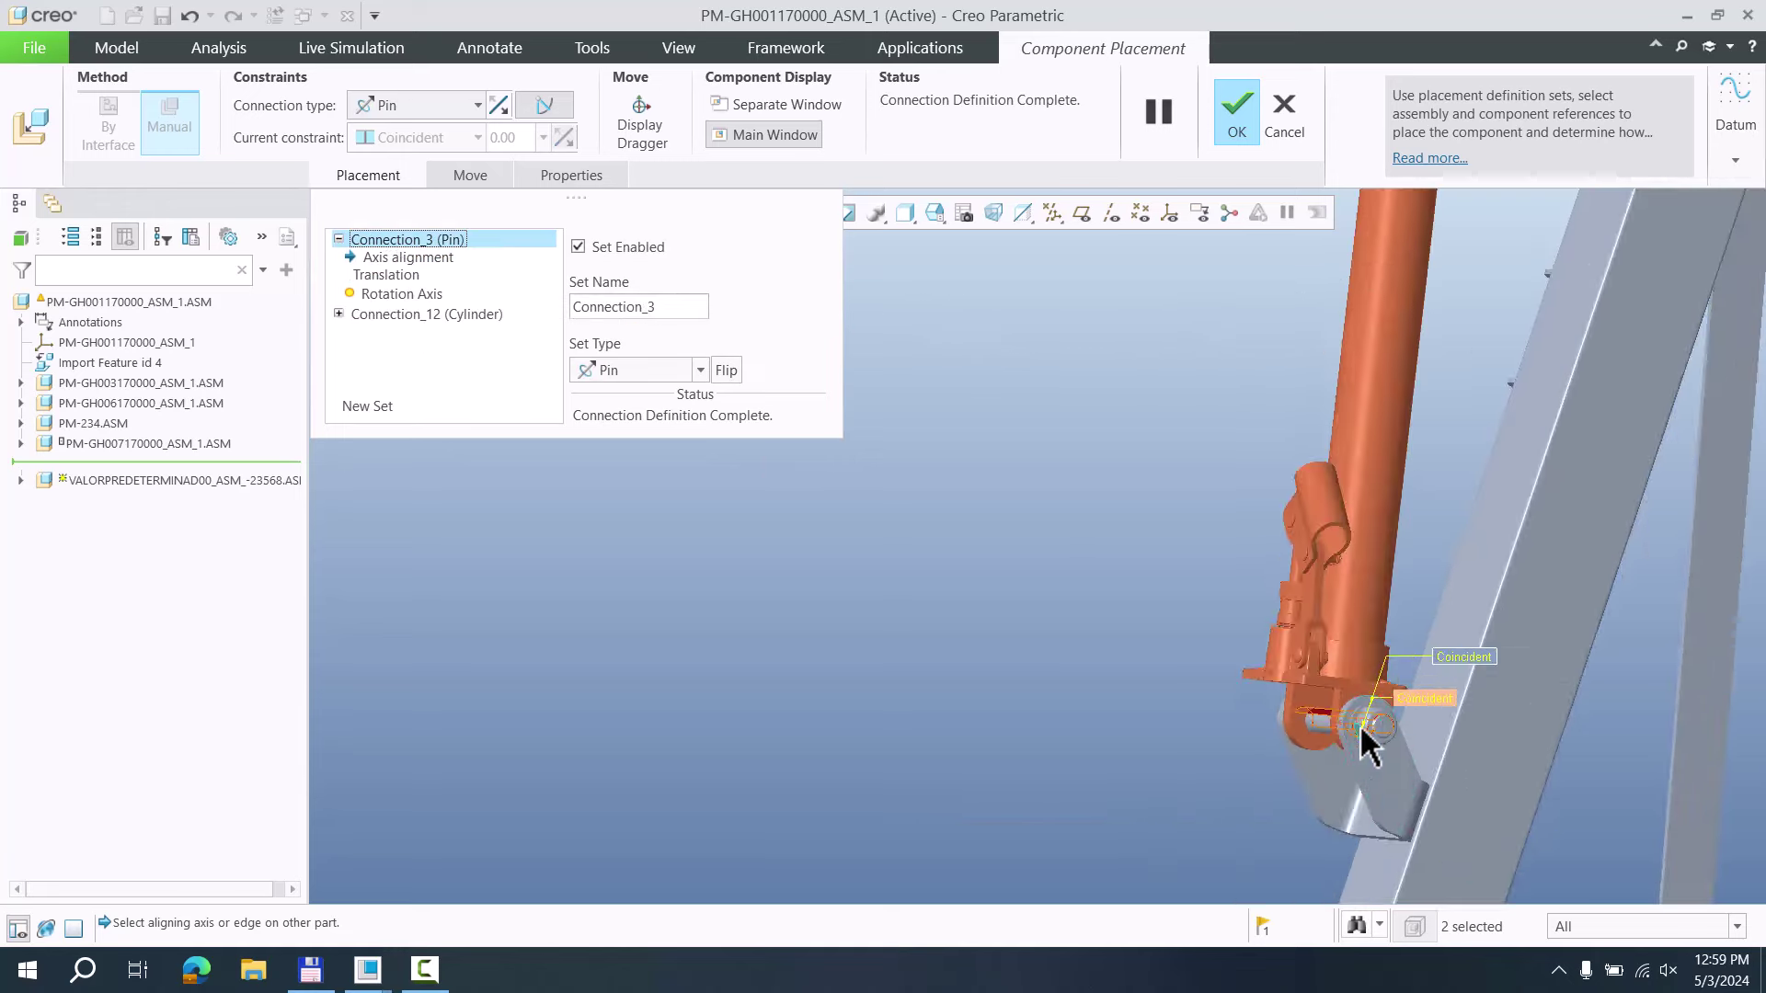
scroll(1265, 749, down, 6)
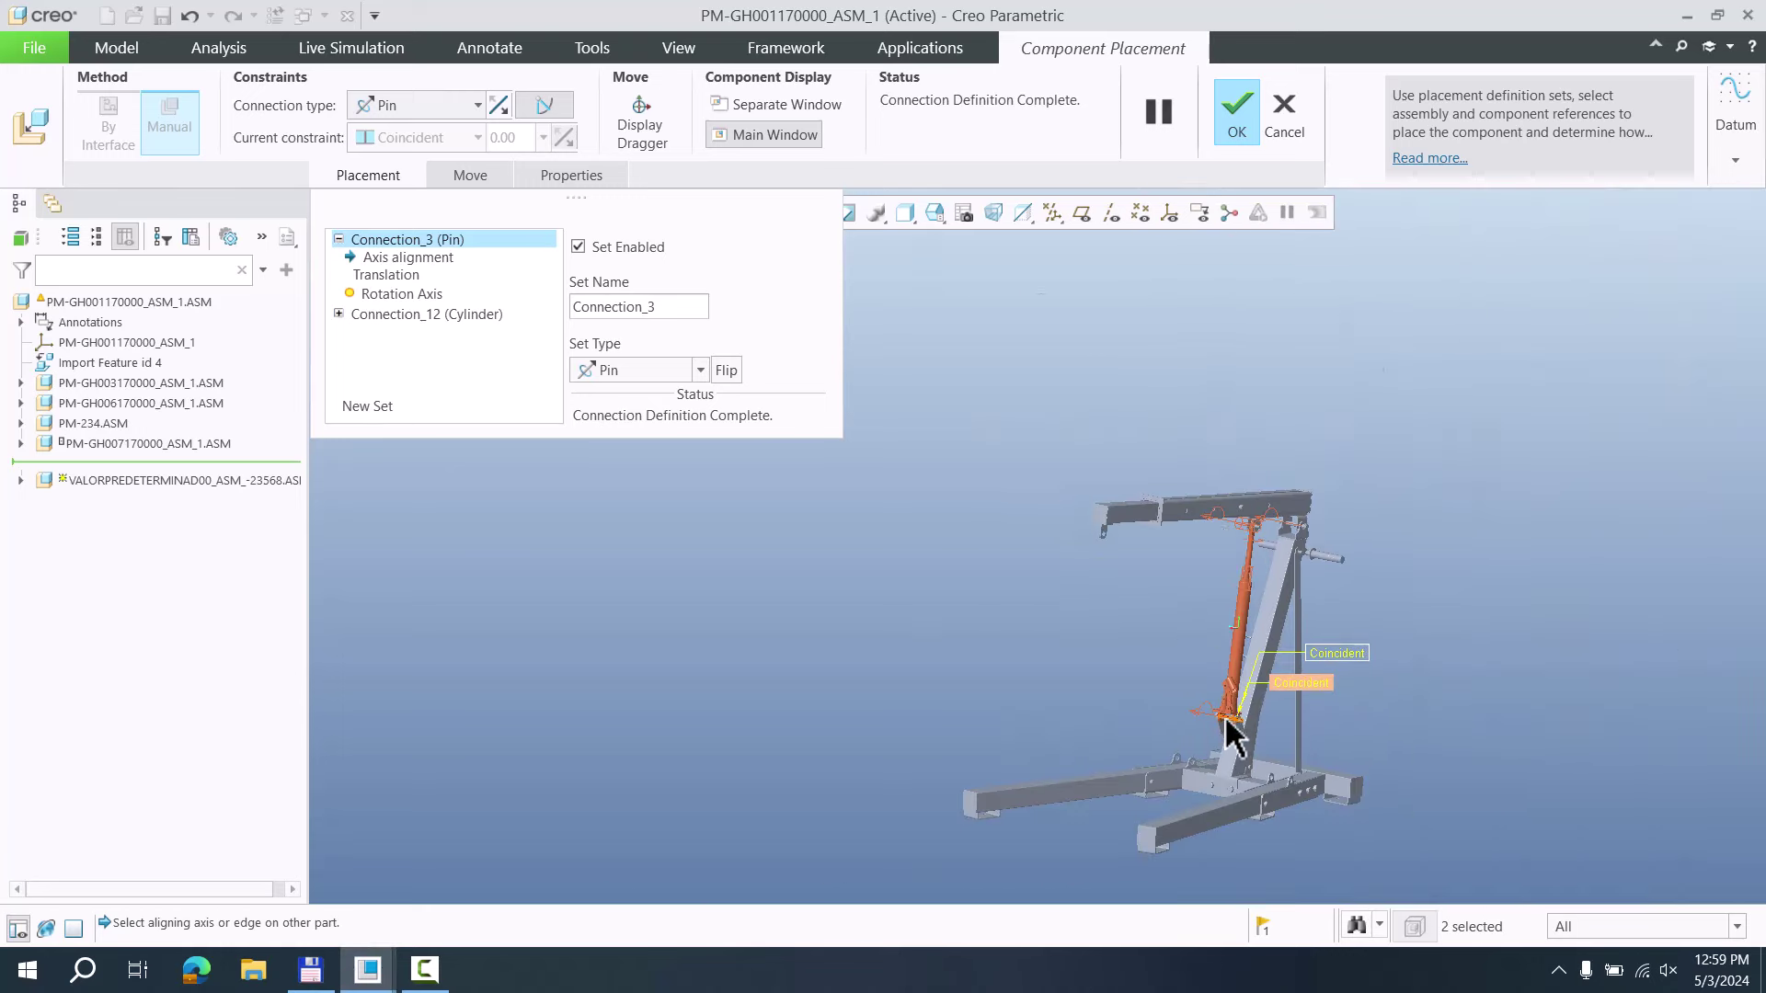
scroll(1315, 446, up, 8)
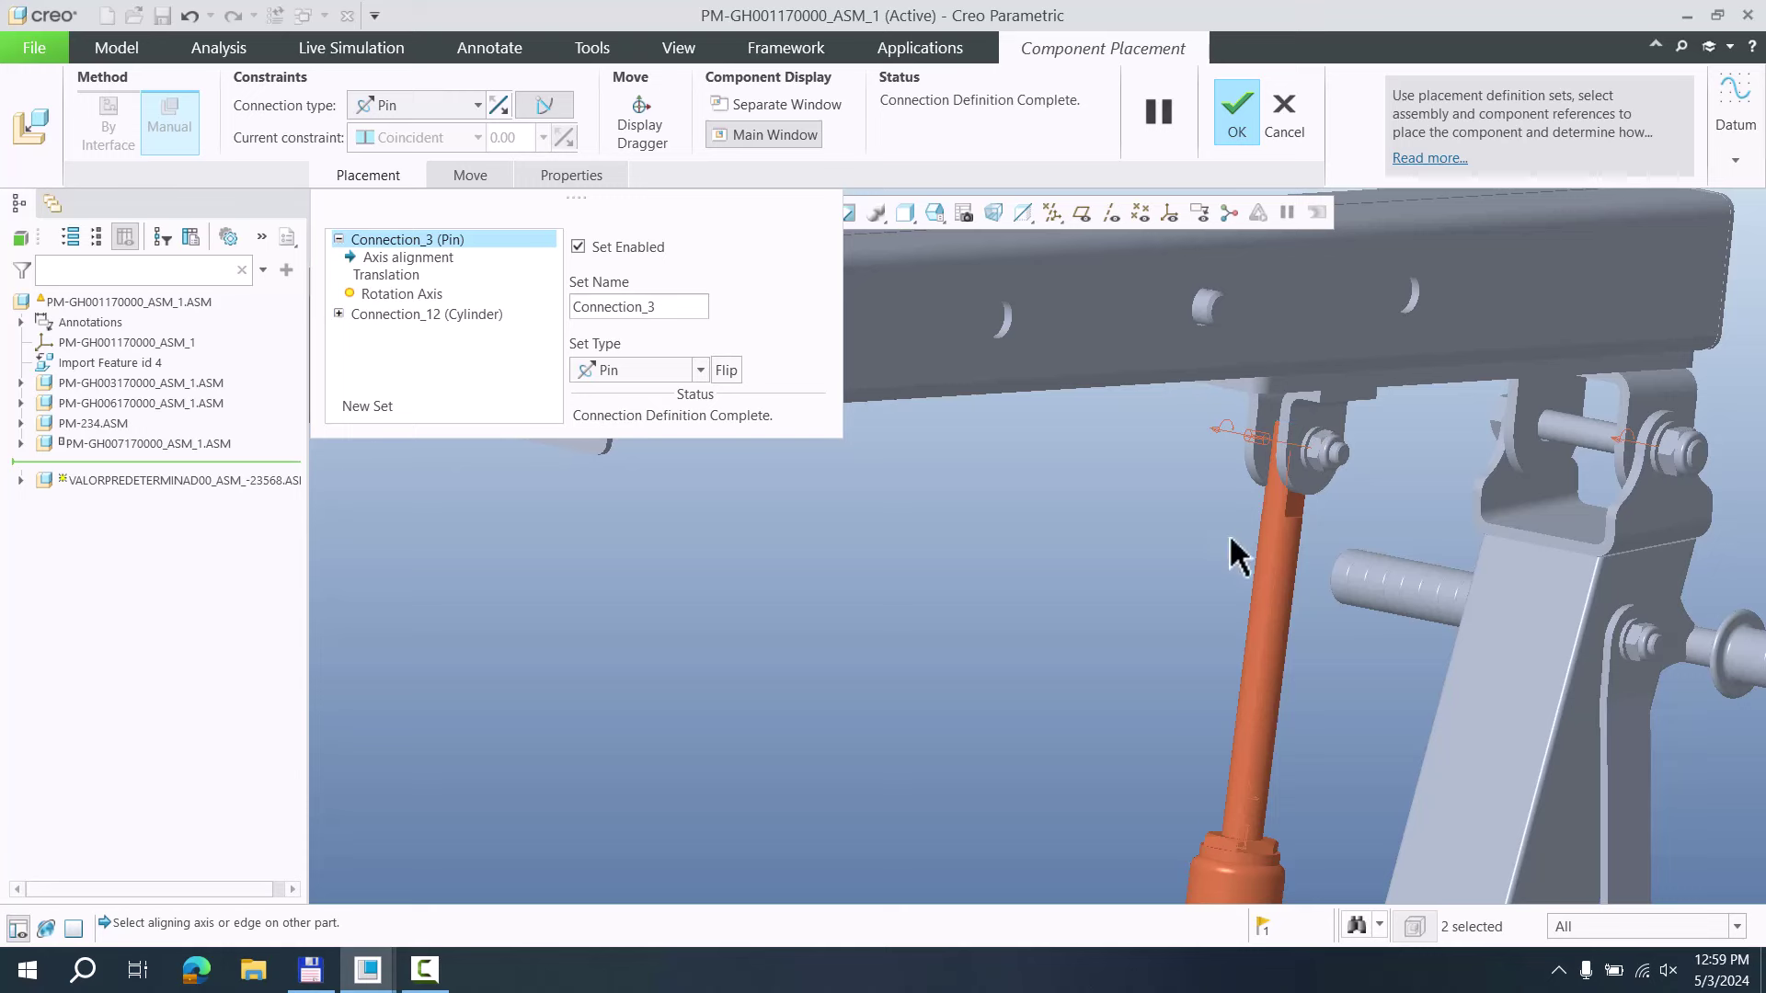
scroll(1287, 478, up, 3)
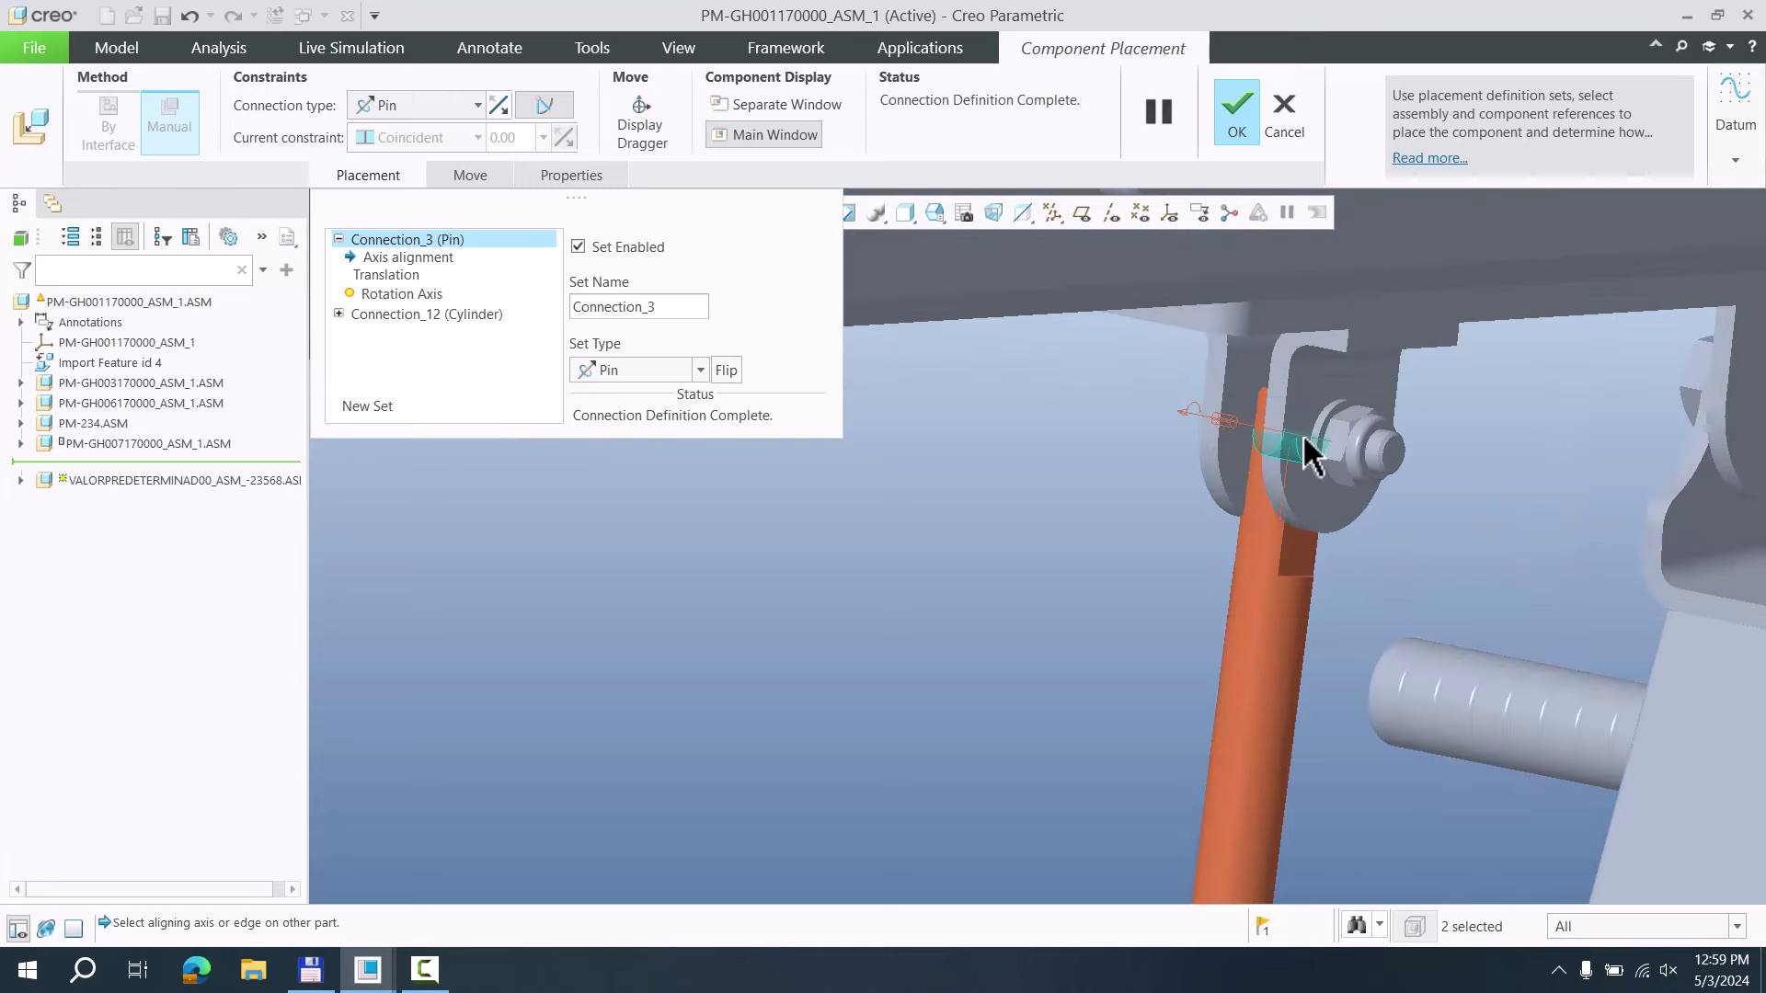
click(1261, 131)
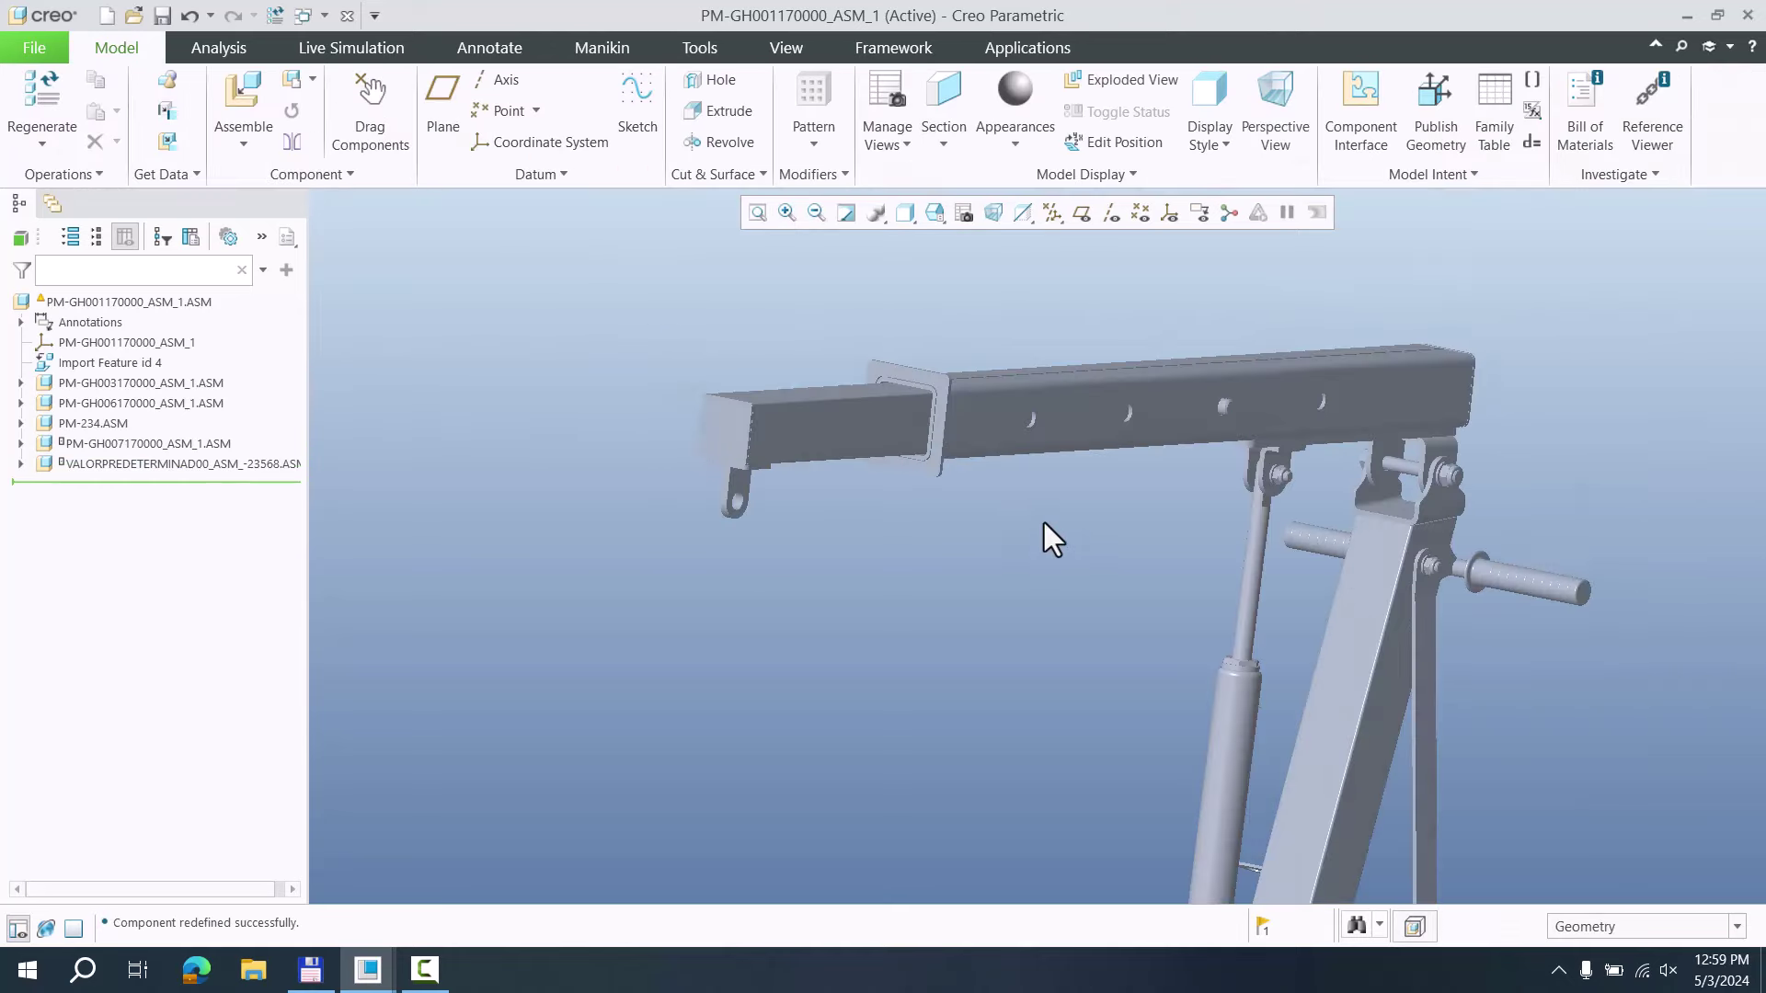
Swing the boom up and down about its mast pivot with Drag Components to test the linked motion of the cylinder and rod
scroll(1049, 512, down, 2)
scroll(1013, 485, up, 3)
scroll(951, 572, down, 4)
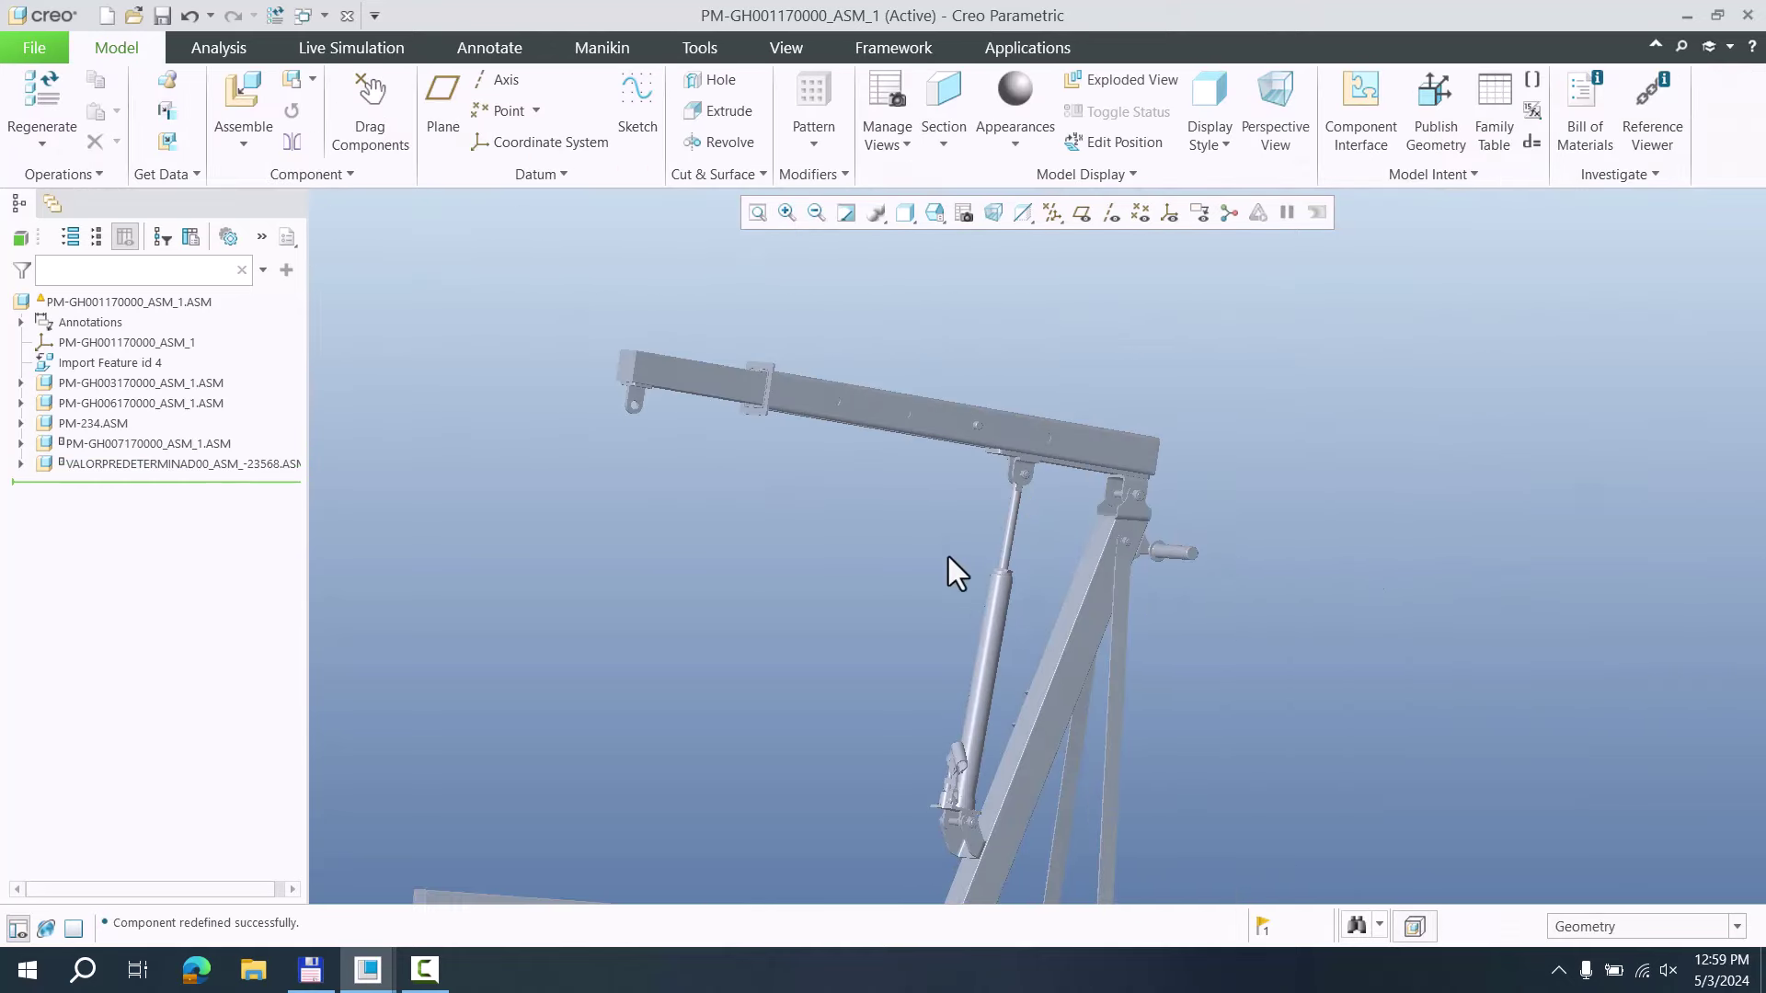
scroll(947, 555, up, 3)
middle_drag(948, 556, 940, 564)
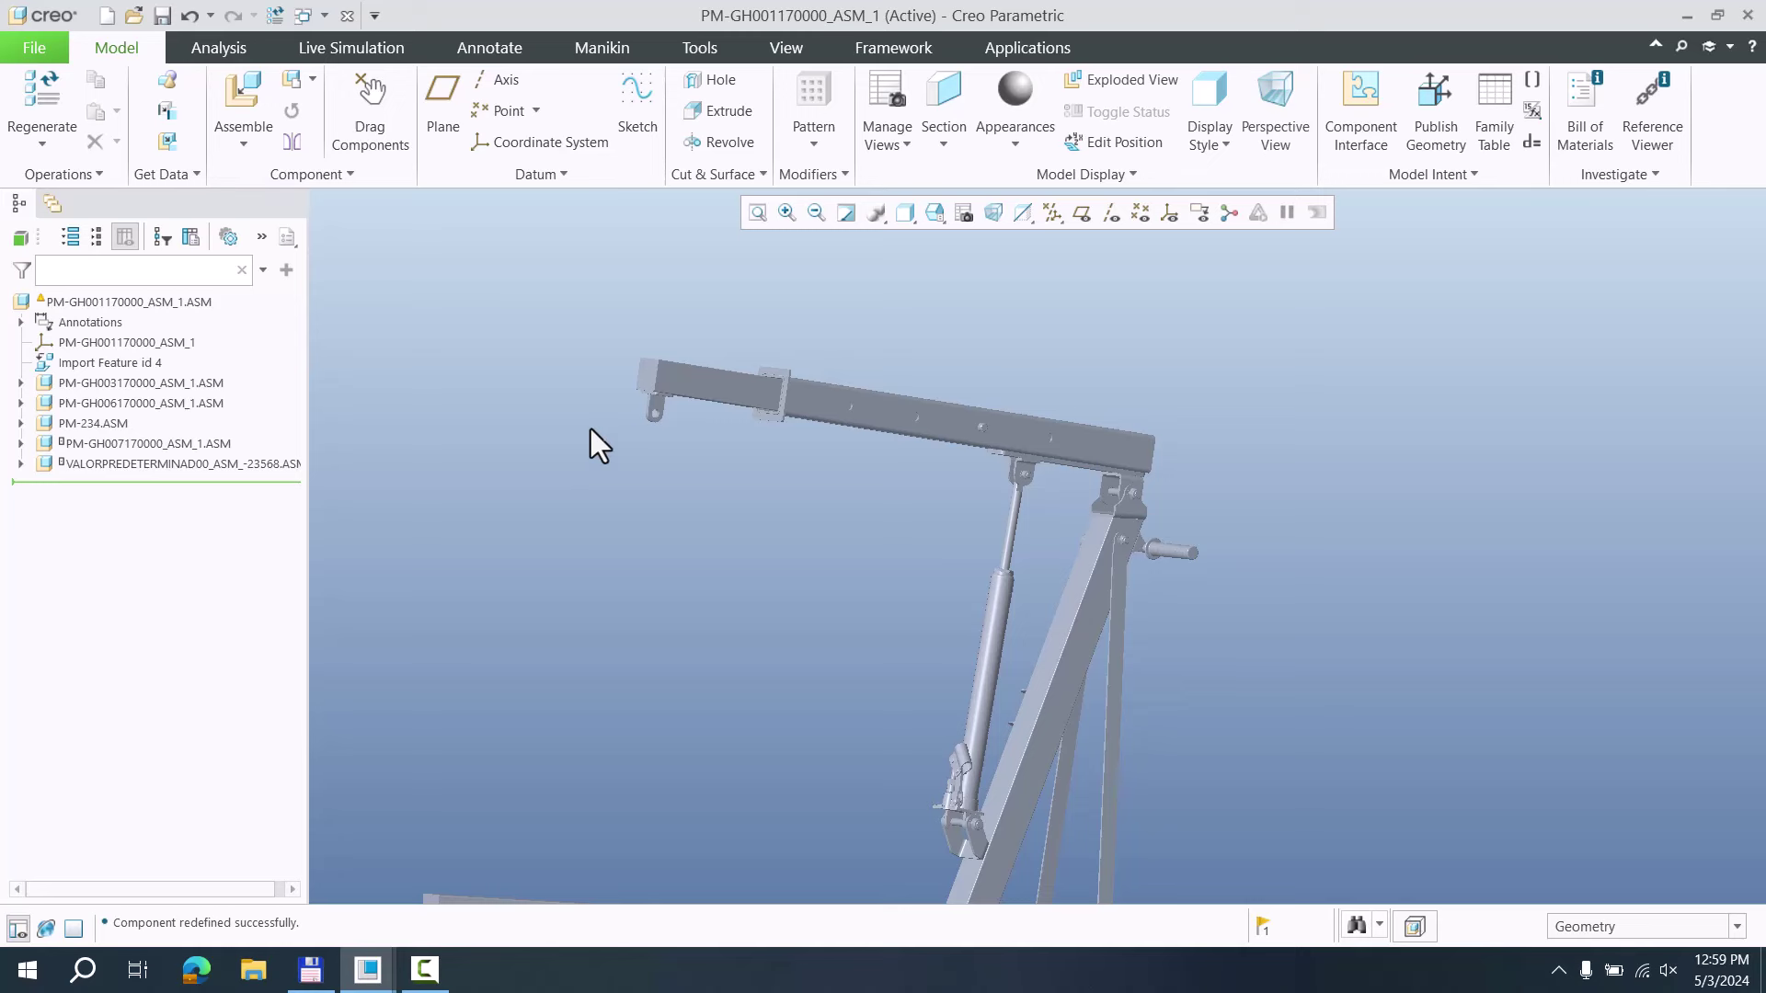
click(373, 125)
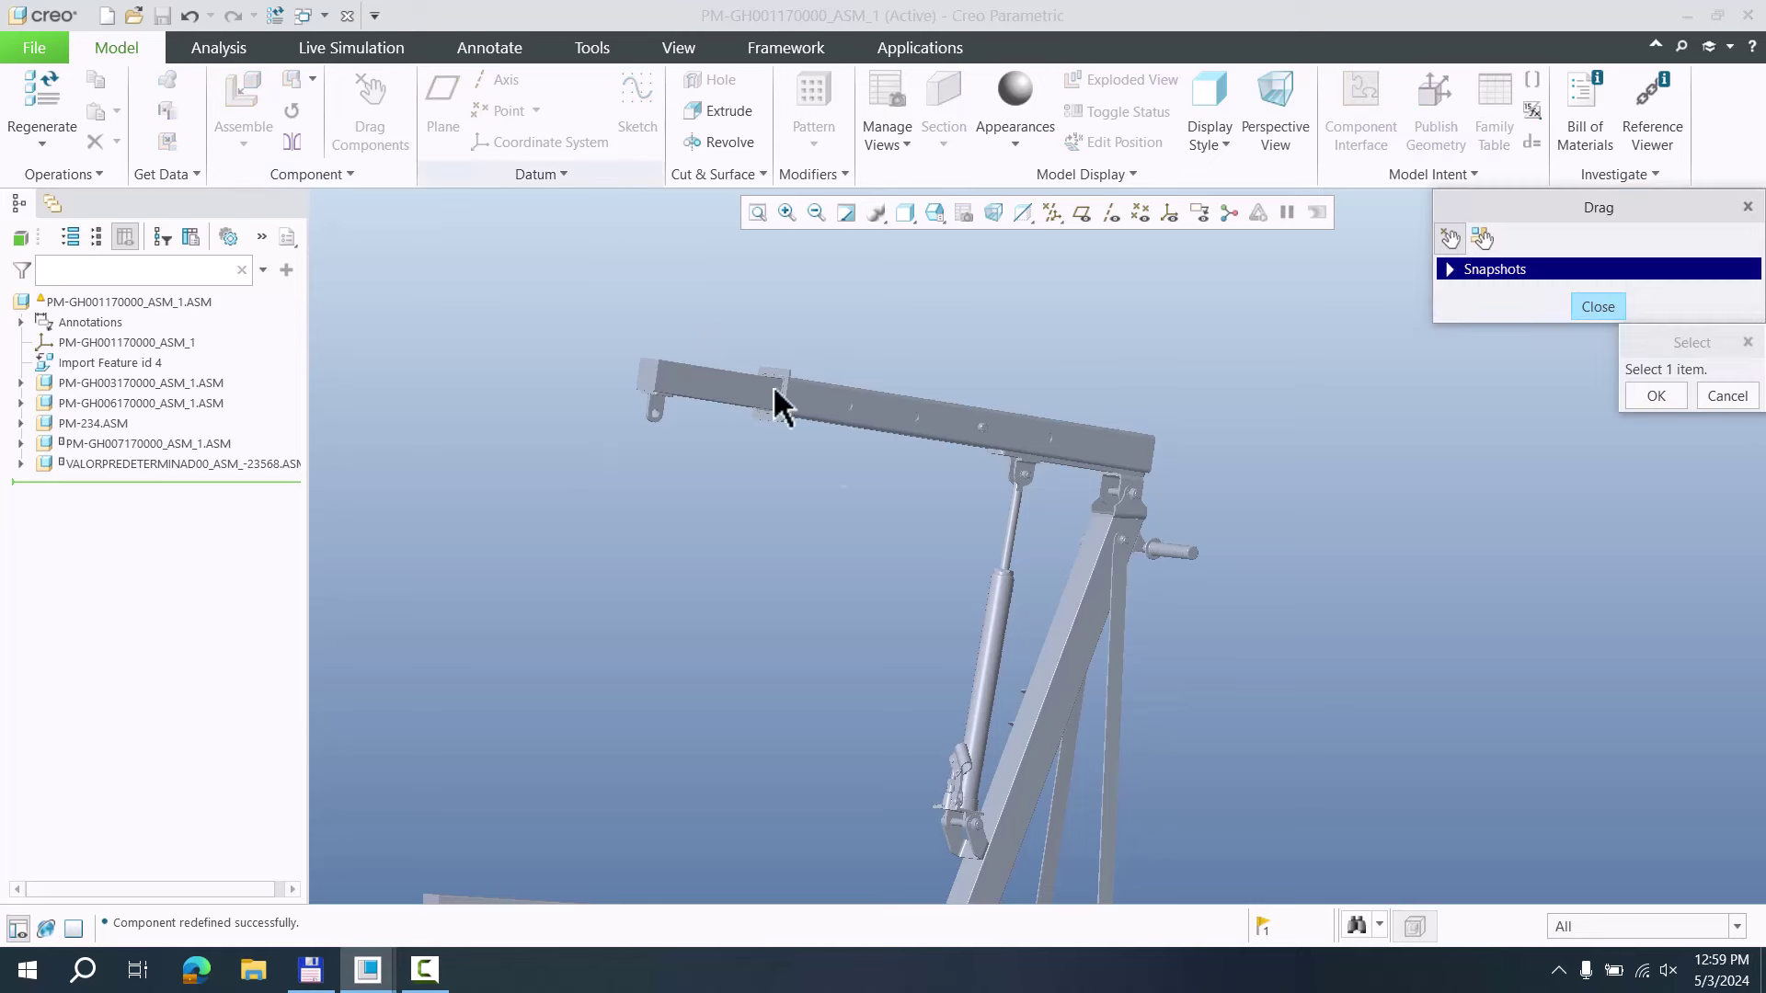
click(970, 443)
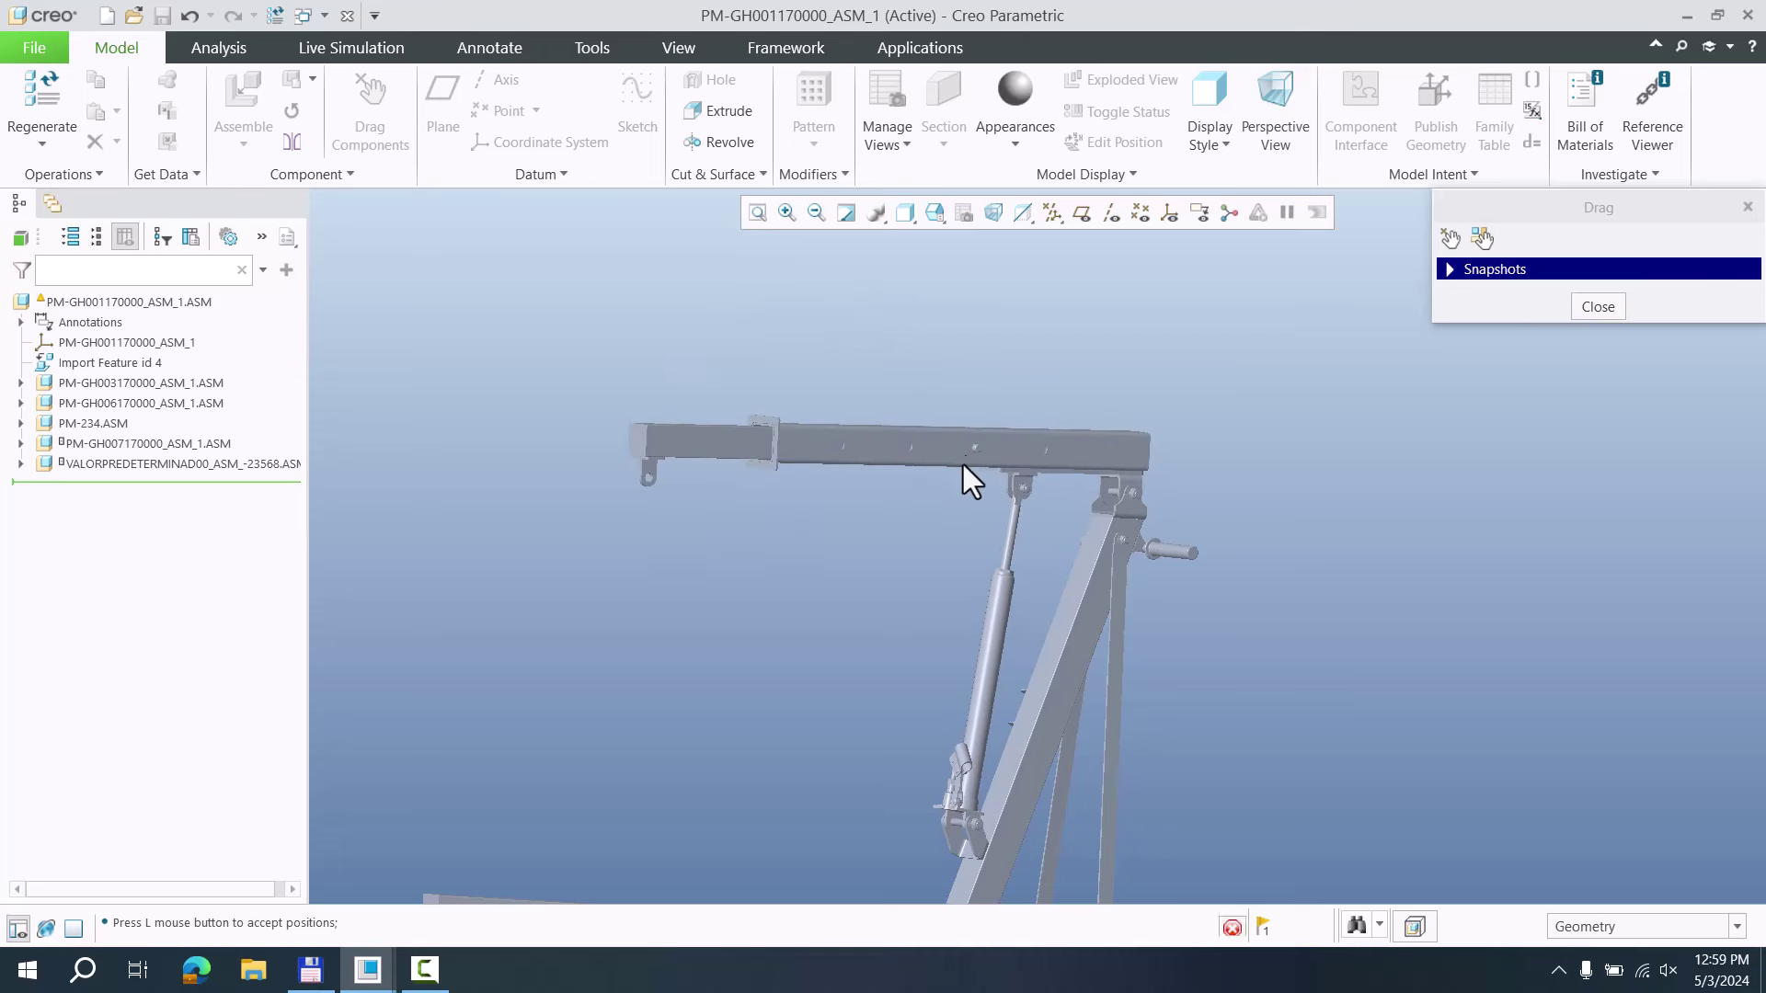
click(963, 465)
middle_drag(956, 478, 896, 551)
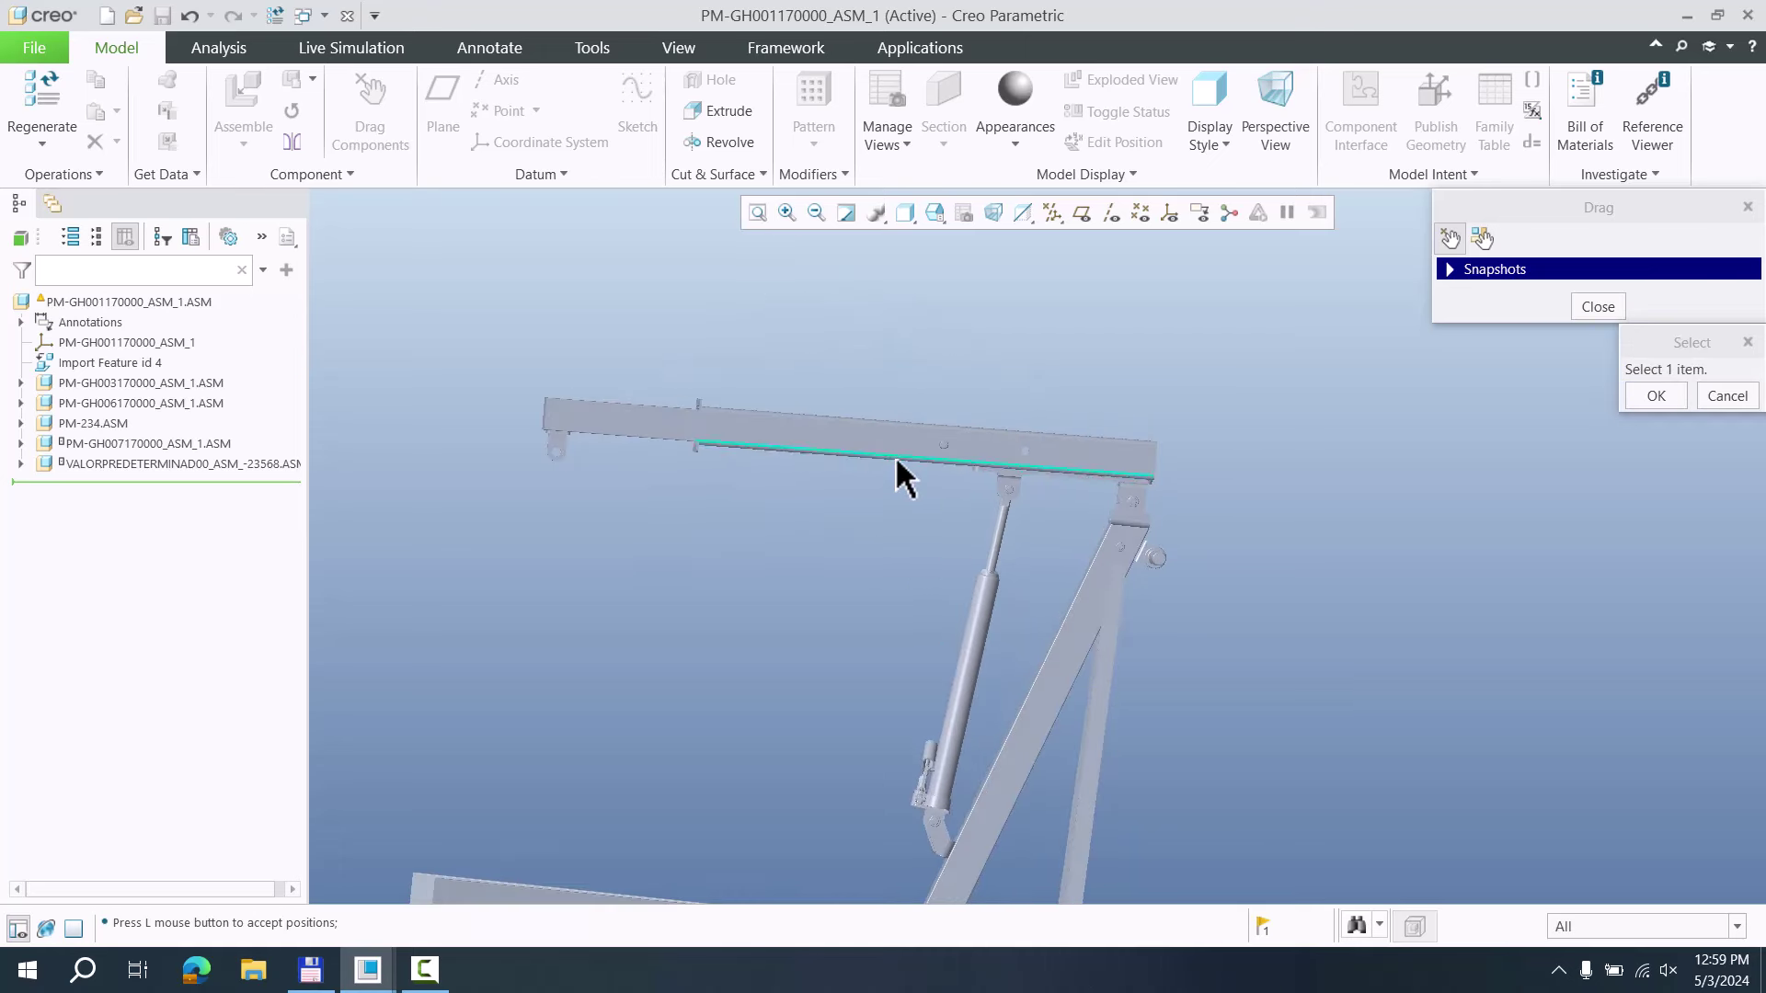
click(896, 455)
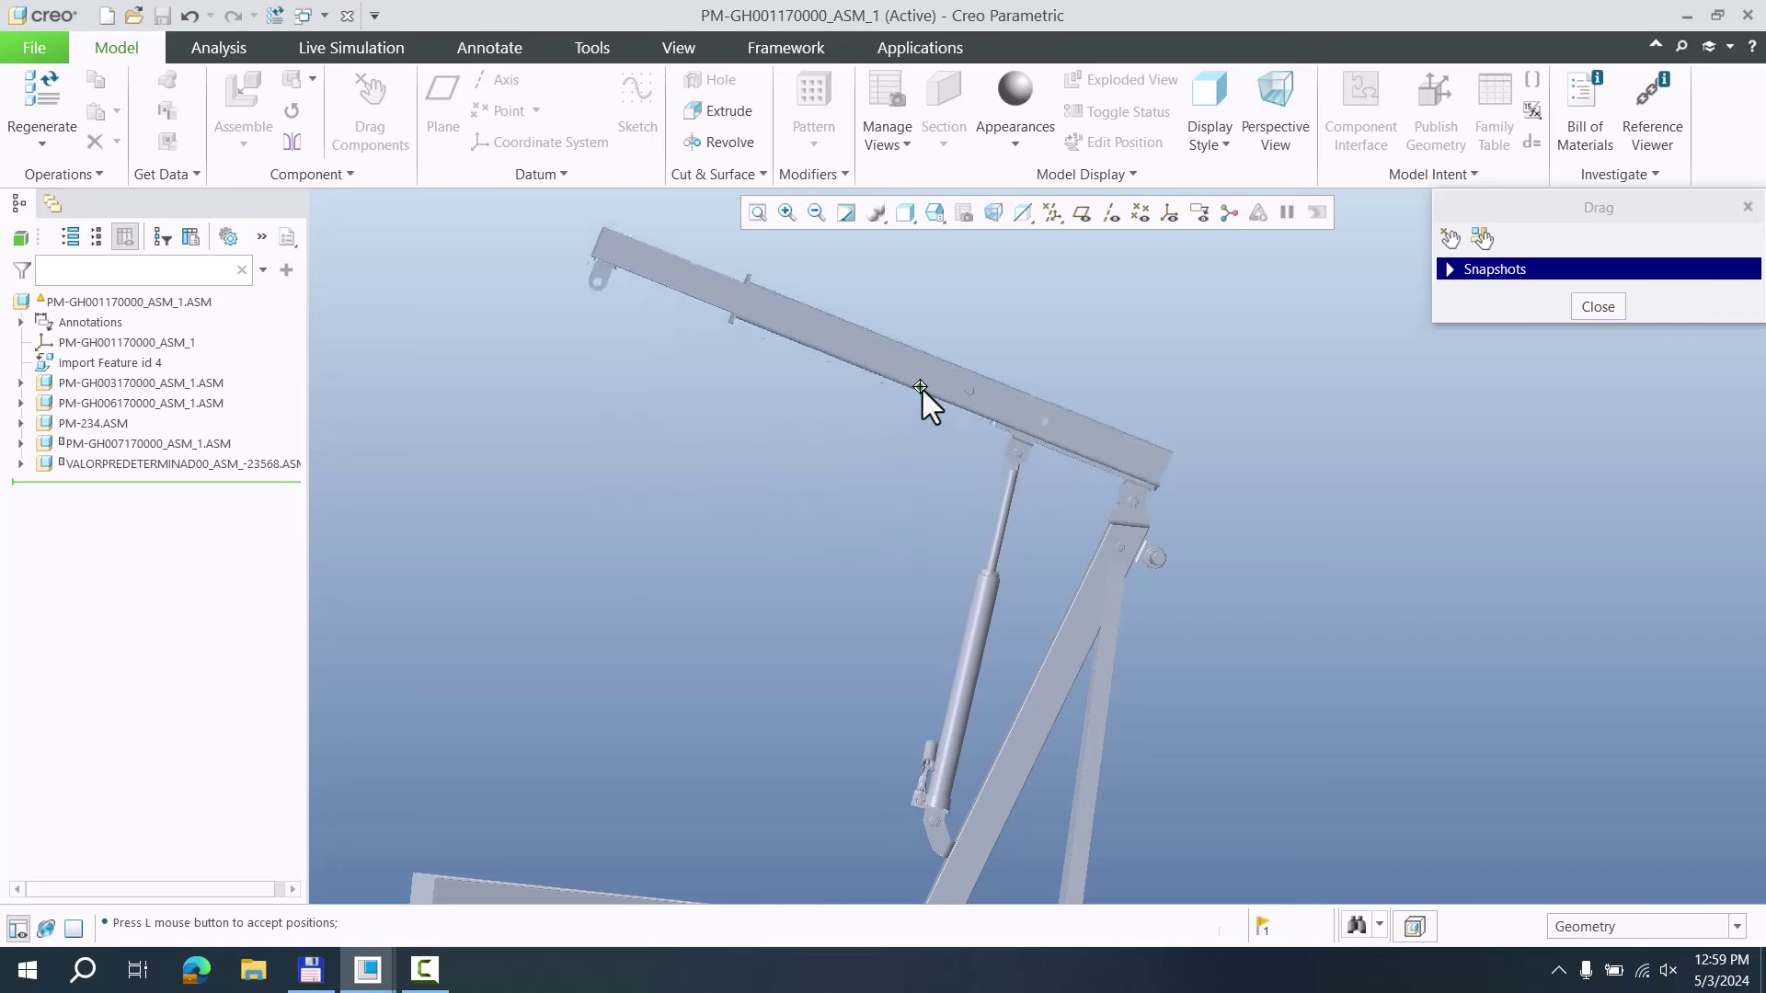
click(901, 430)
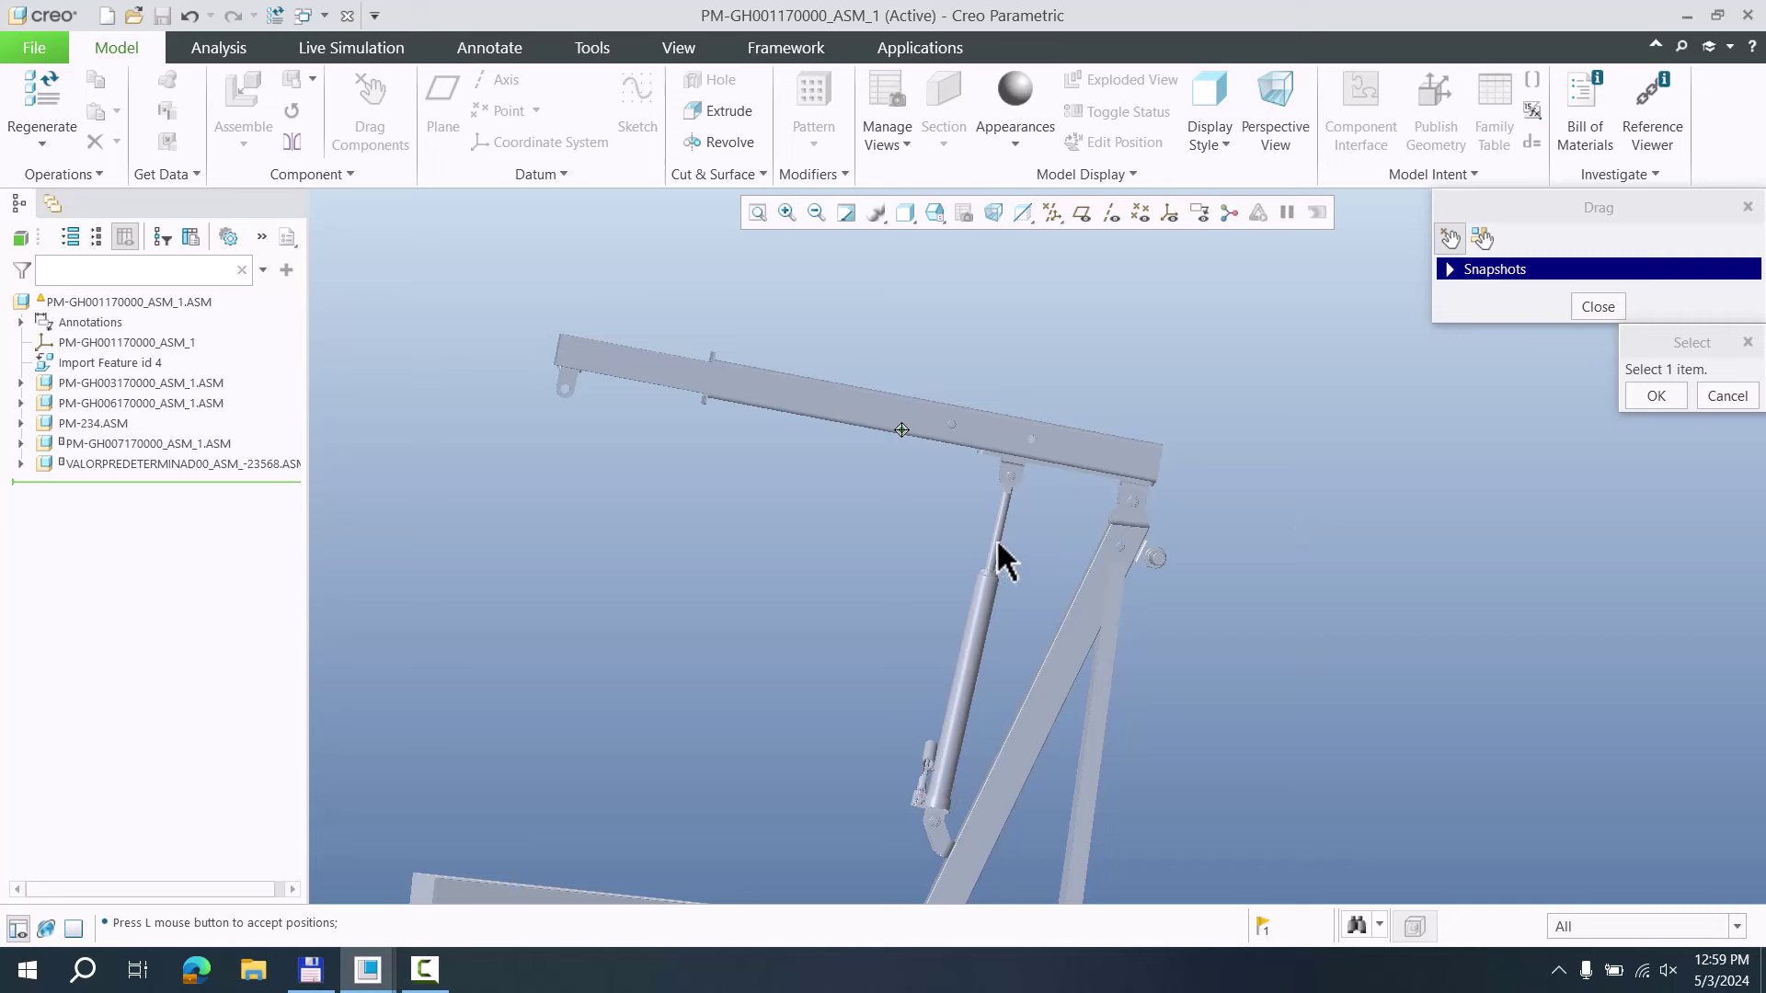
click(1591, 309)
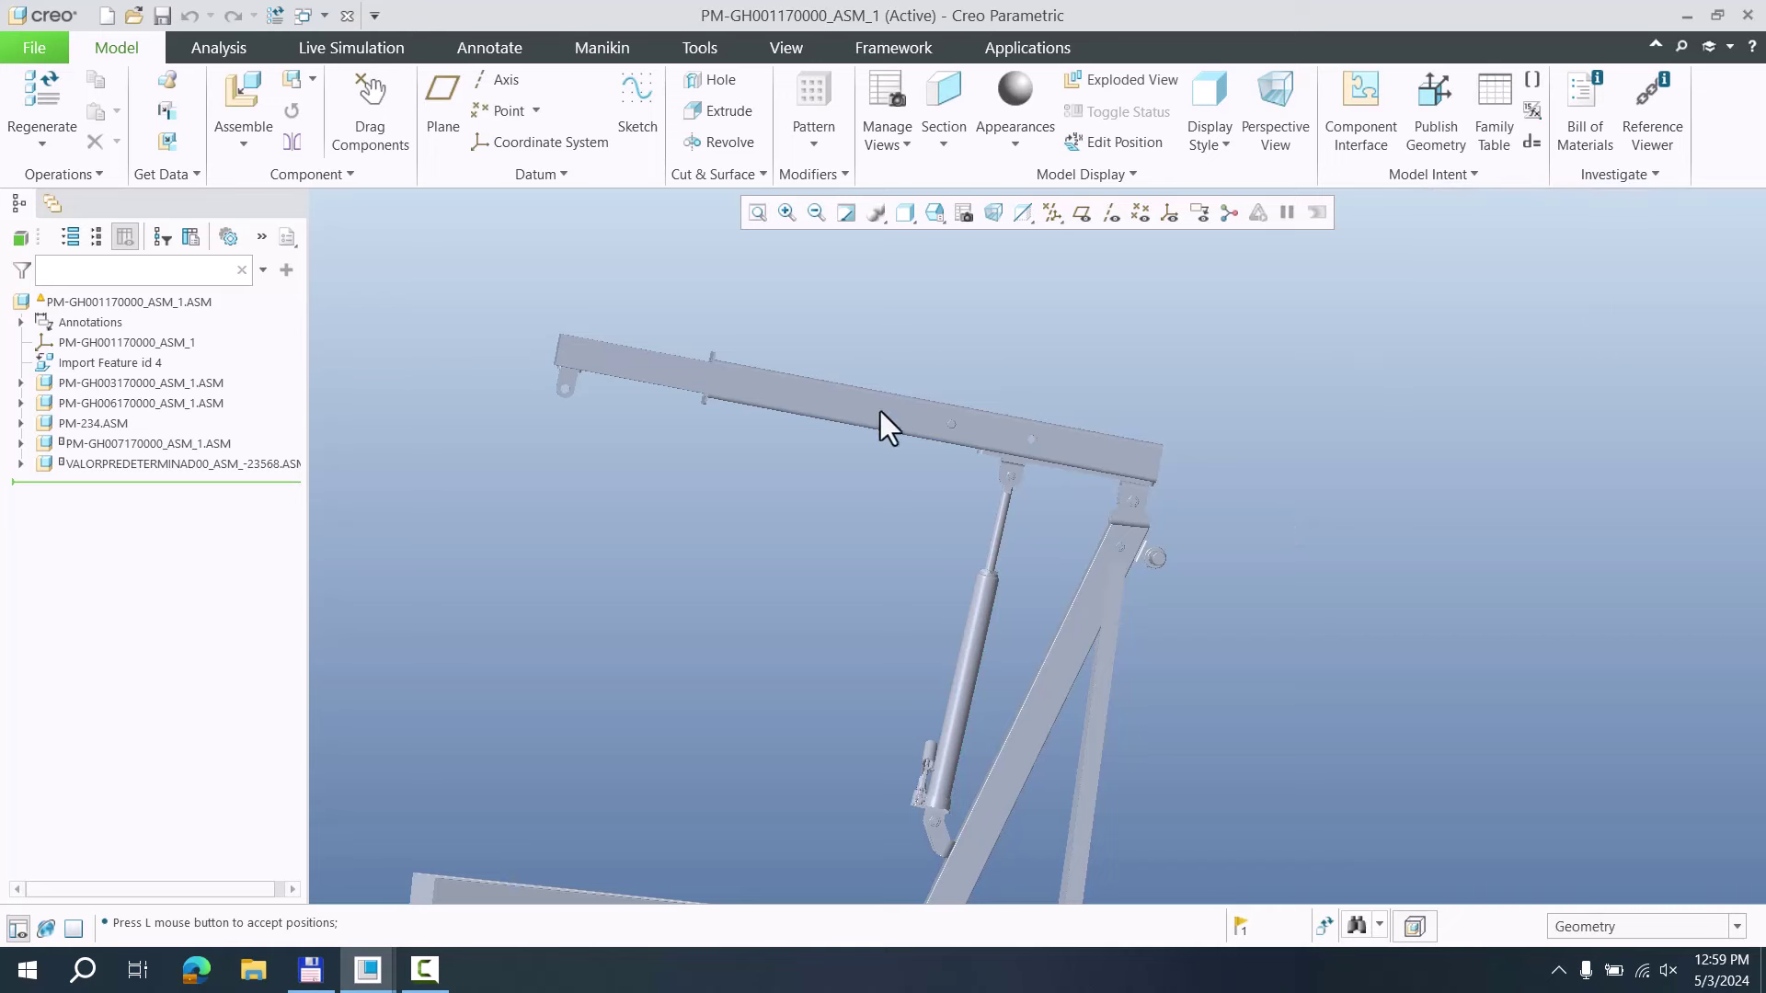
Examine the translation axis and limit settings of the piston rod's Cylinder connection, and leave its placement without changes
click(995, 542)
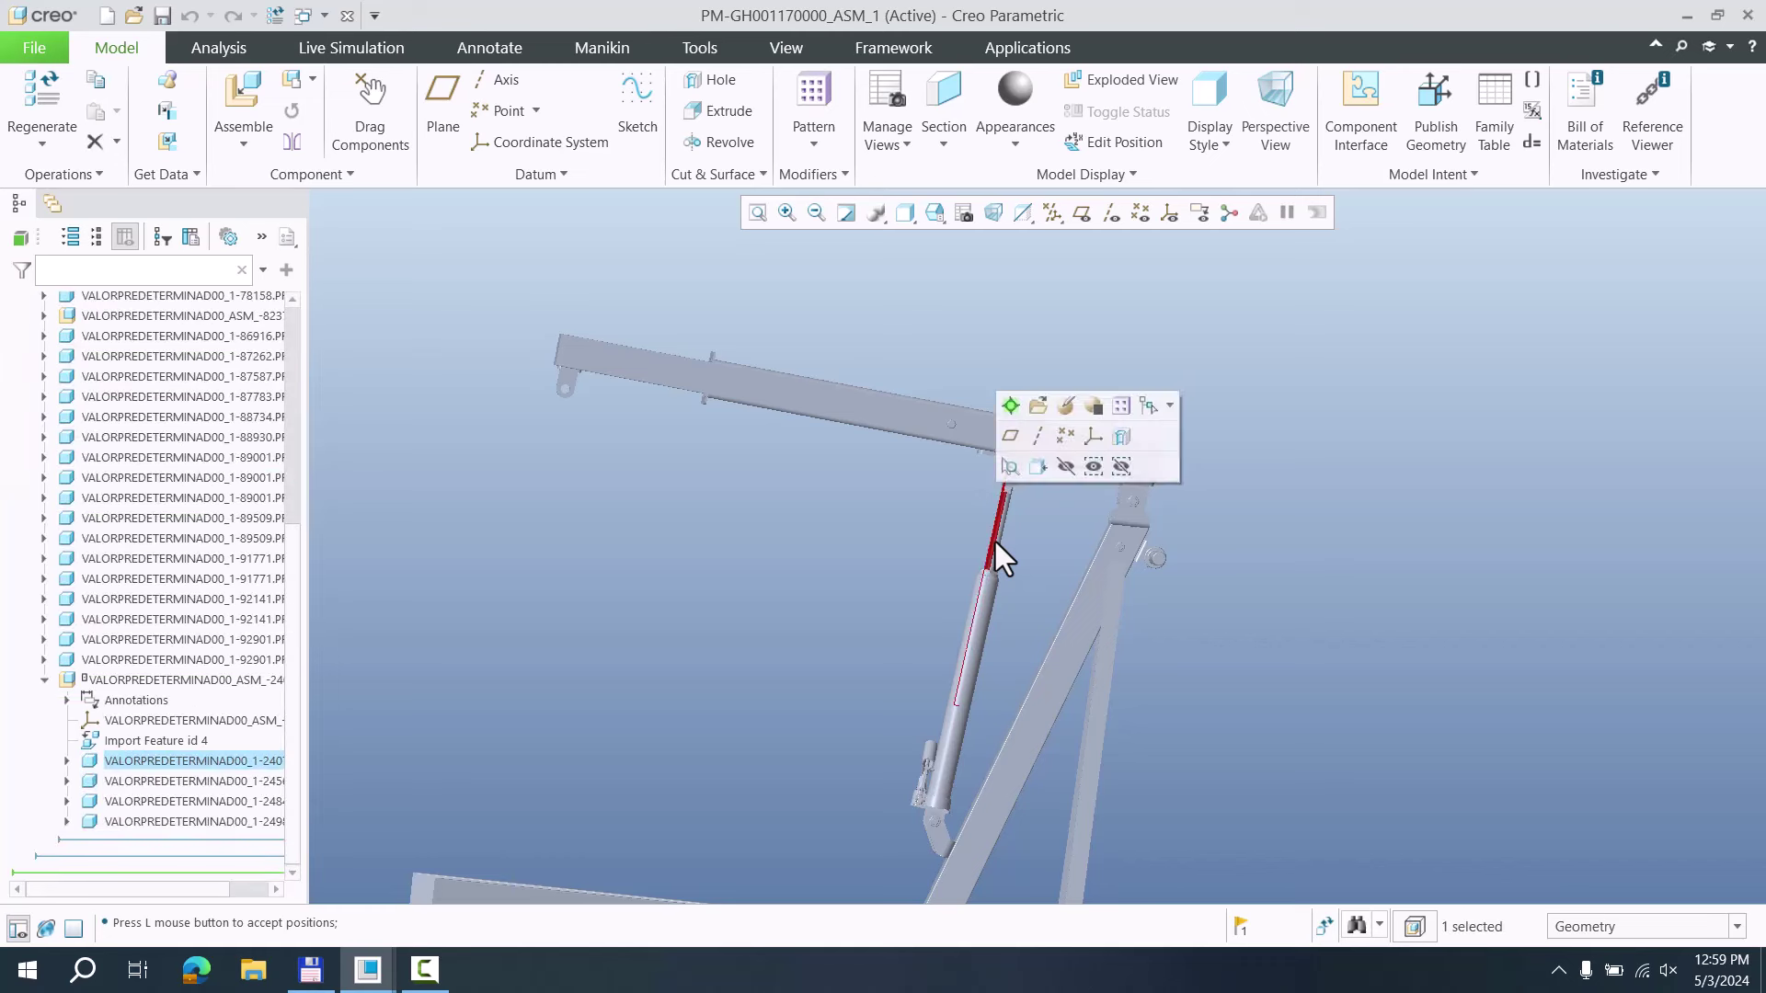
click(152, 681)
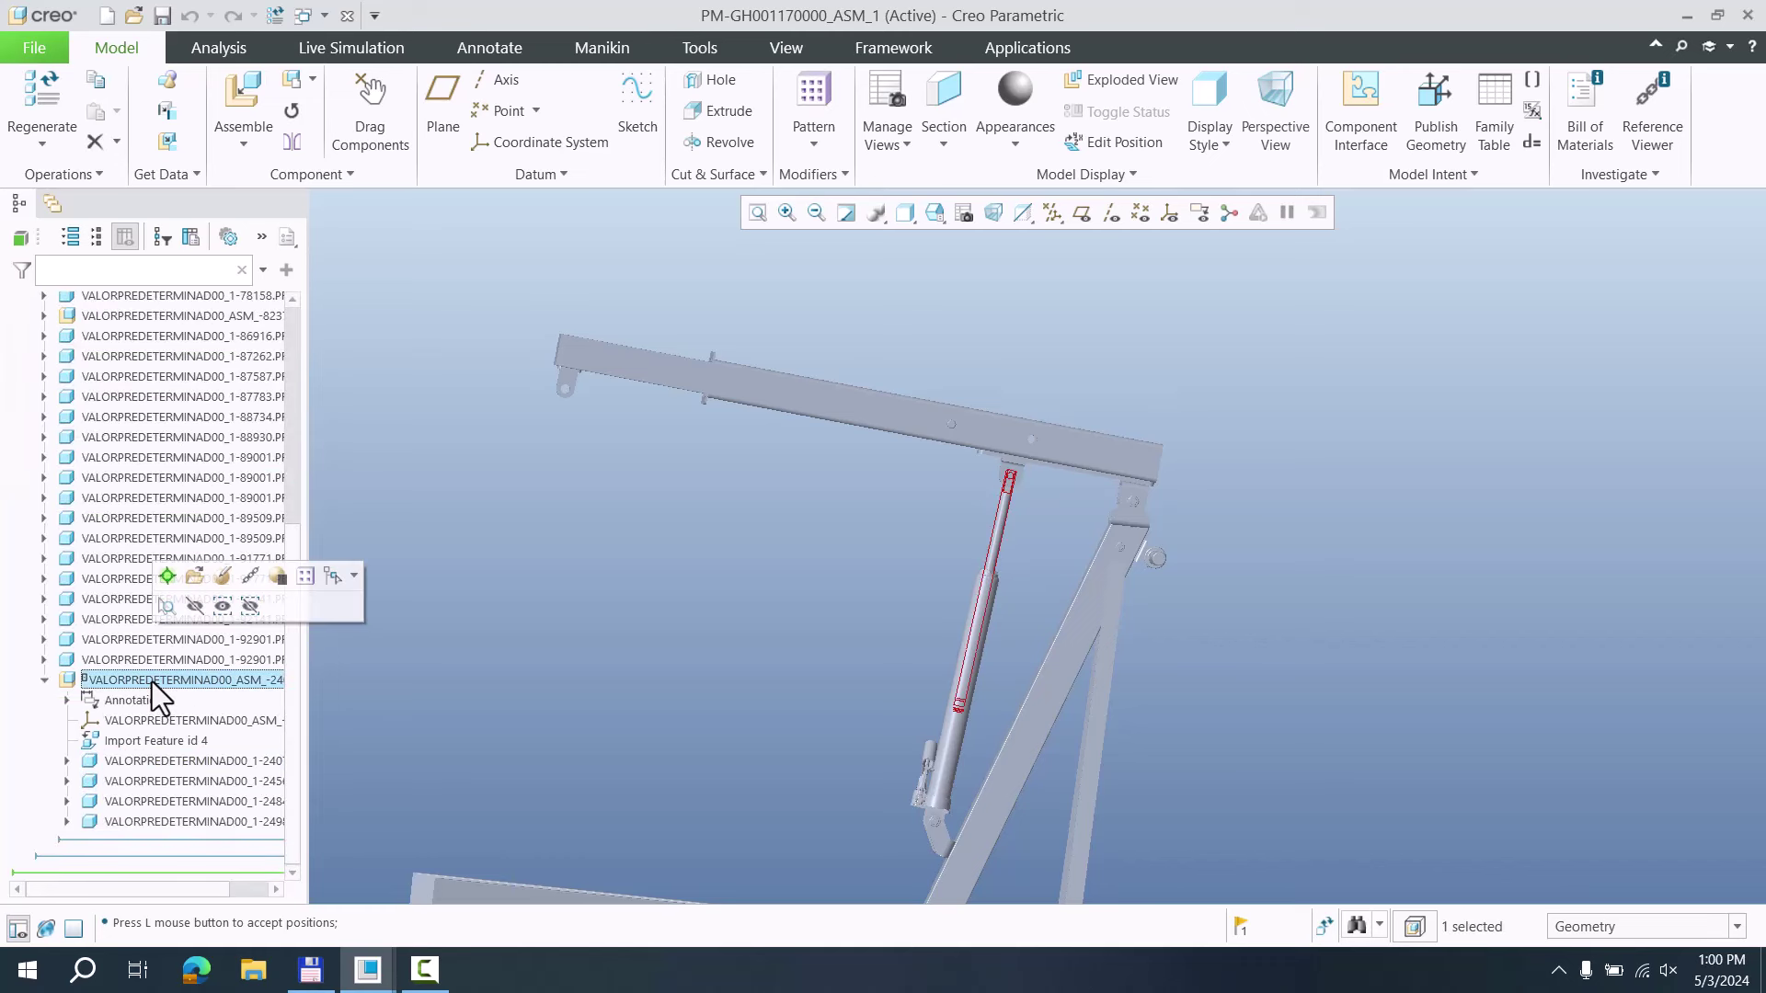
click(225, 581)
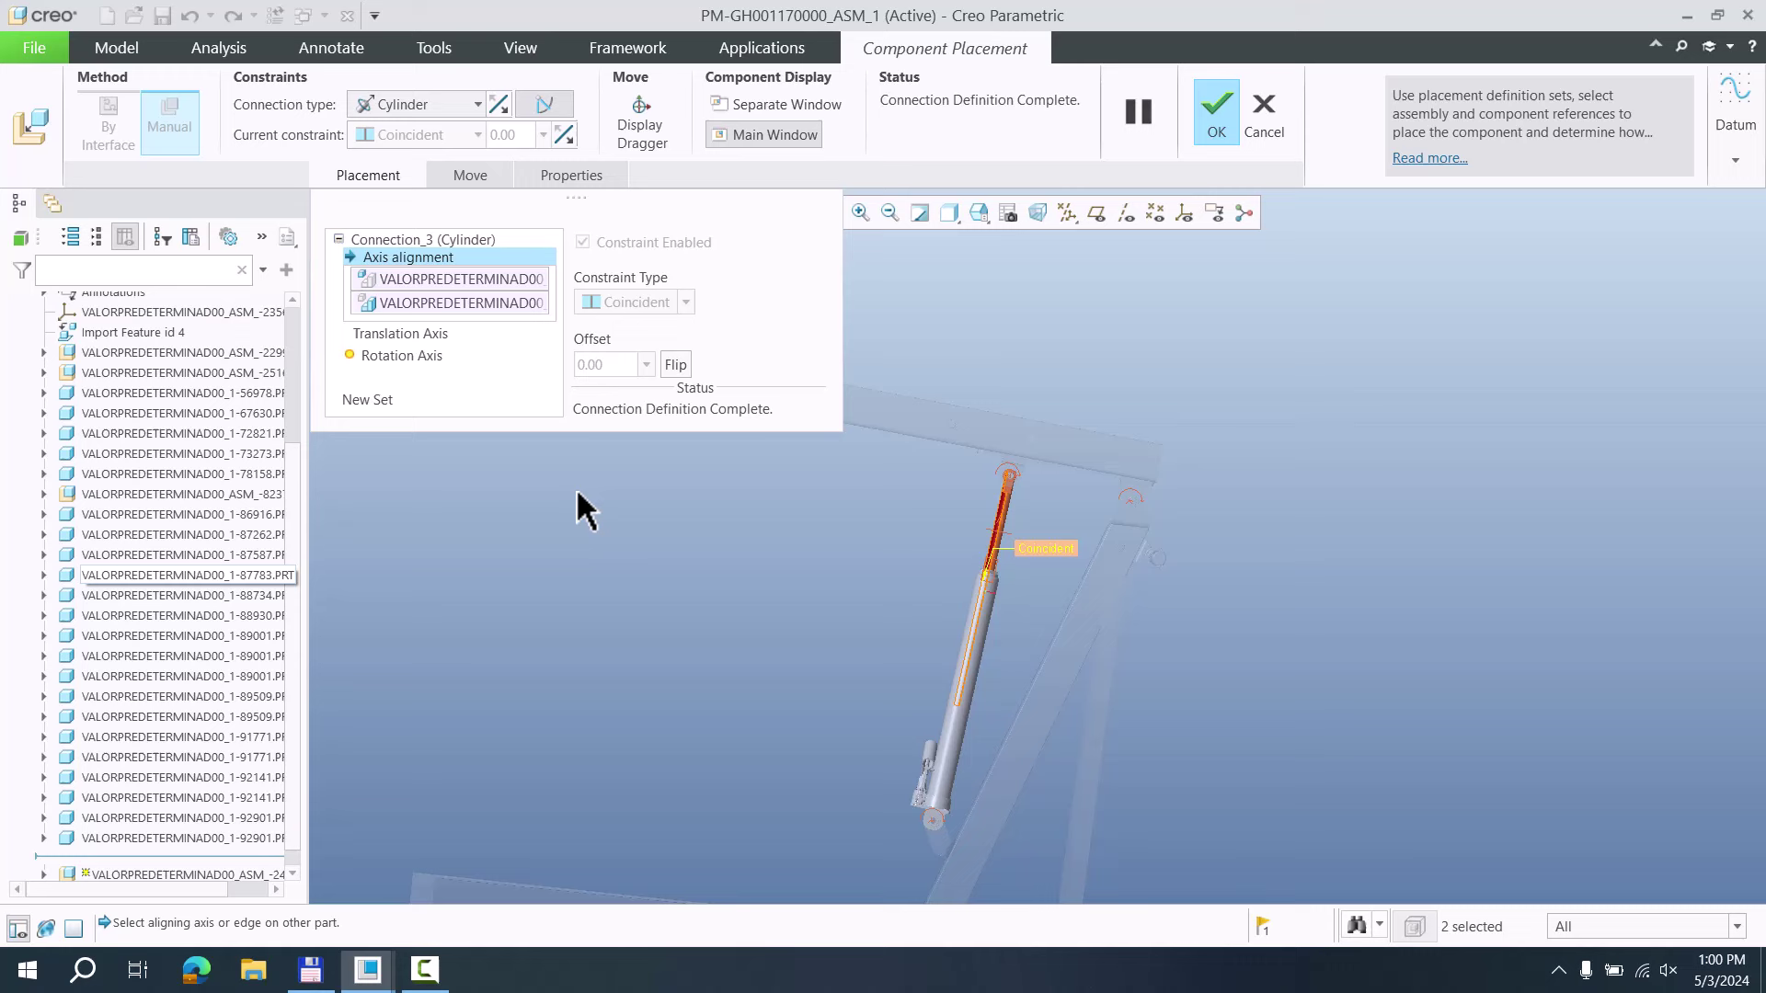
click(395, 337)
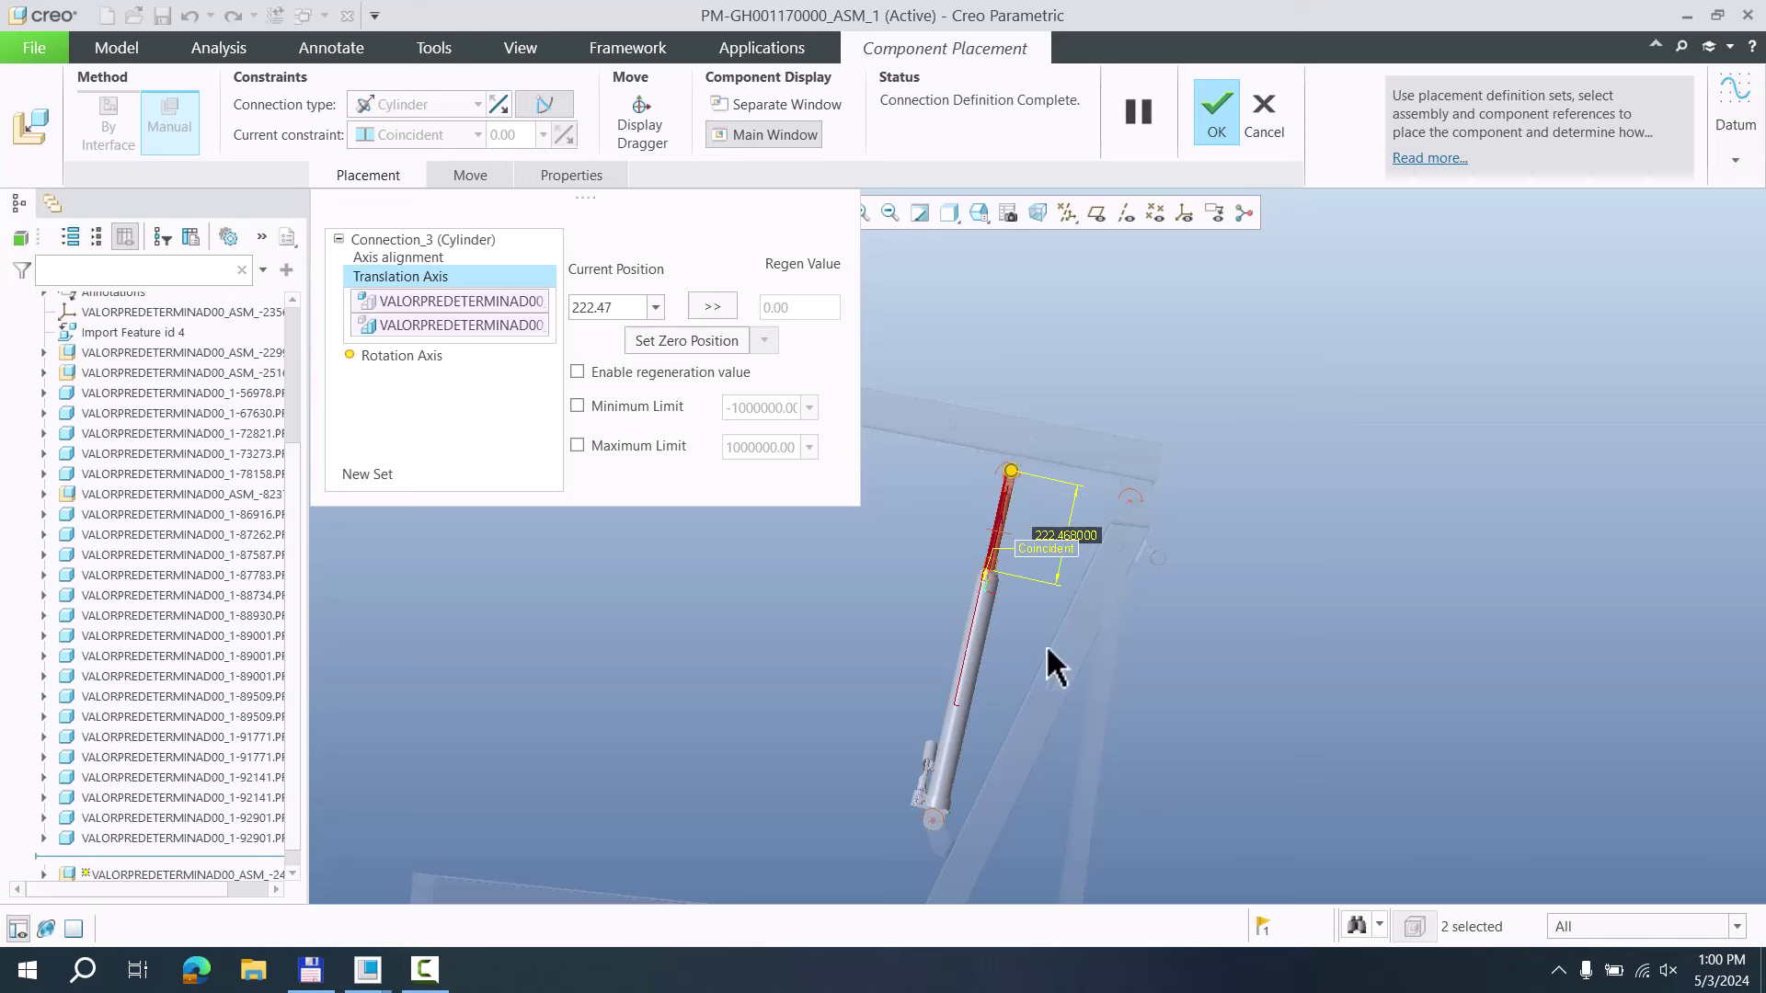
shift+middle_drag(1131, 500, 1026, 420)
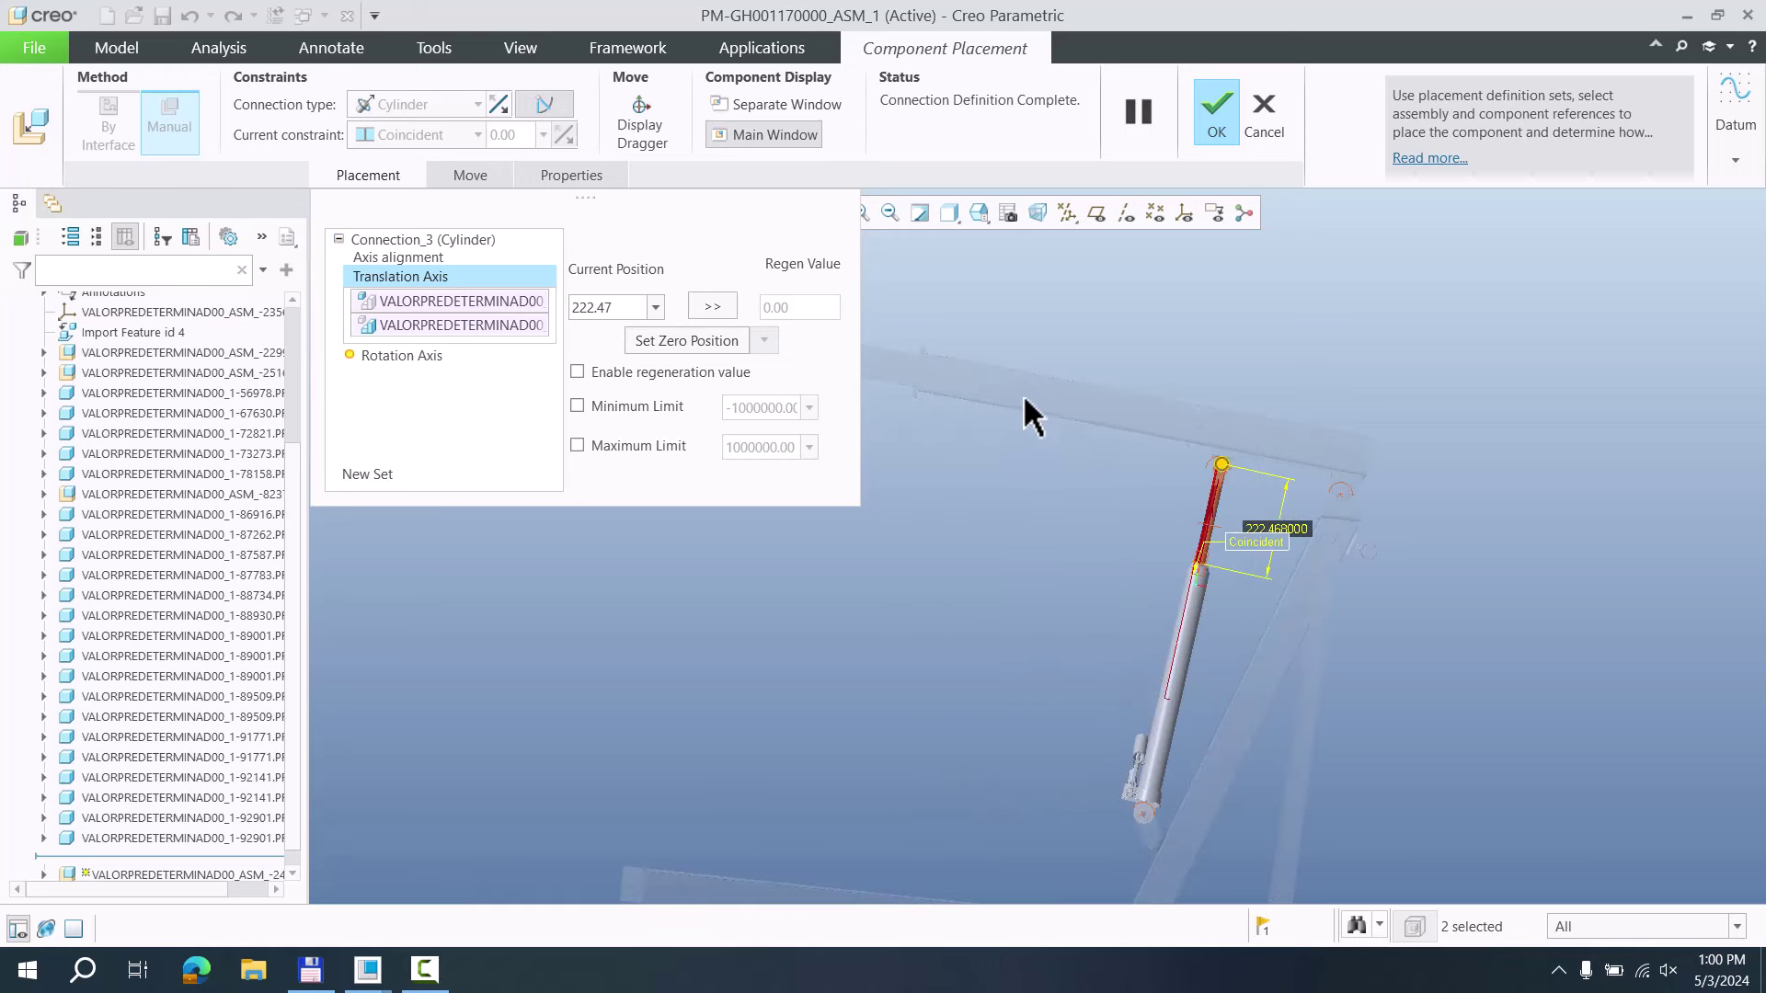
scroll(1221, 458, down, 3)
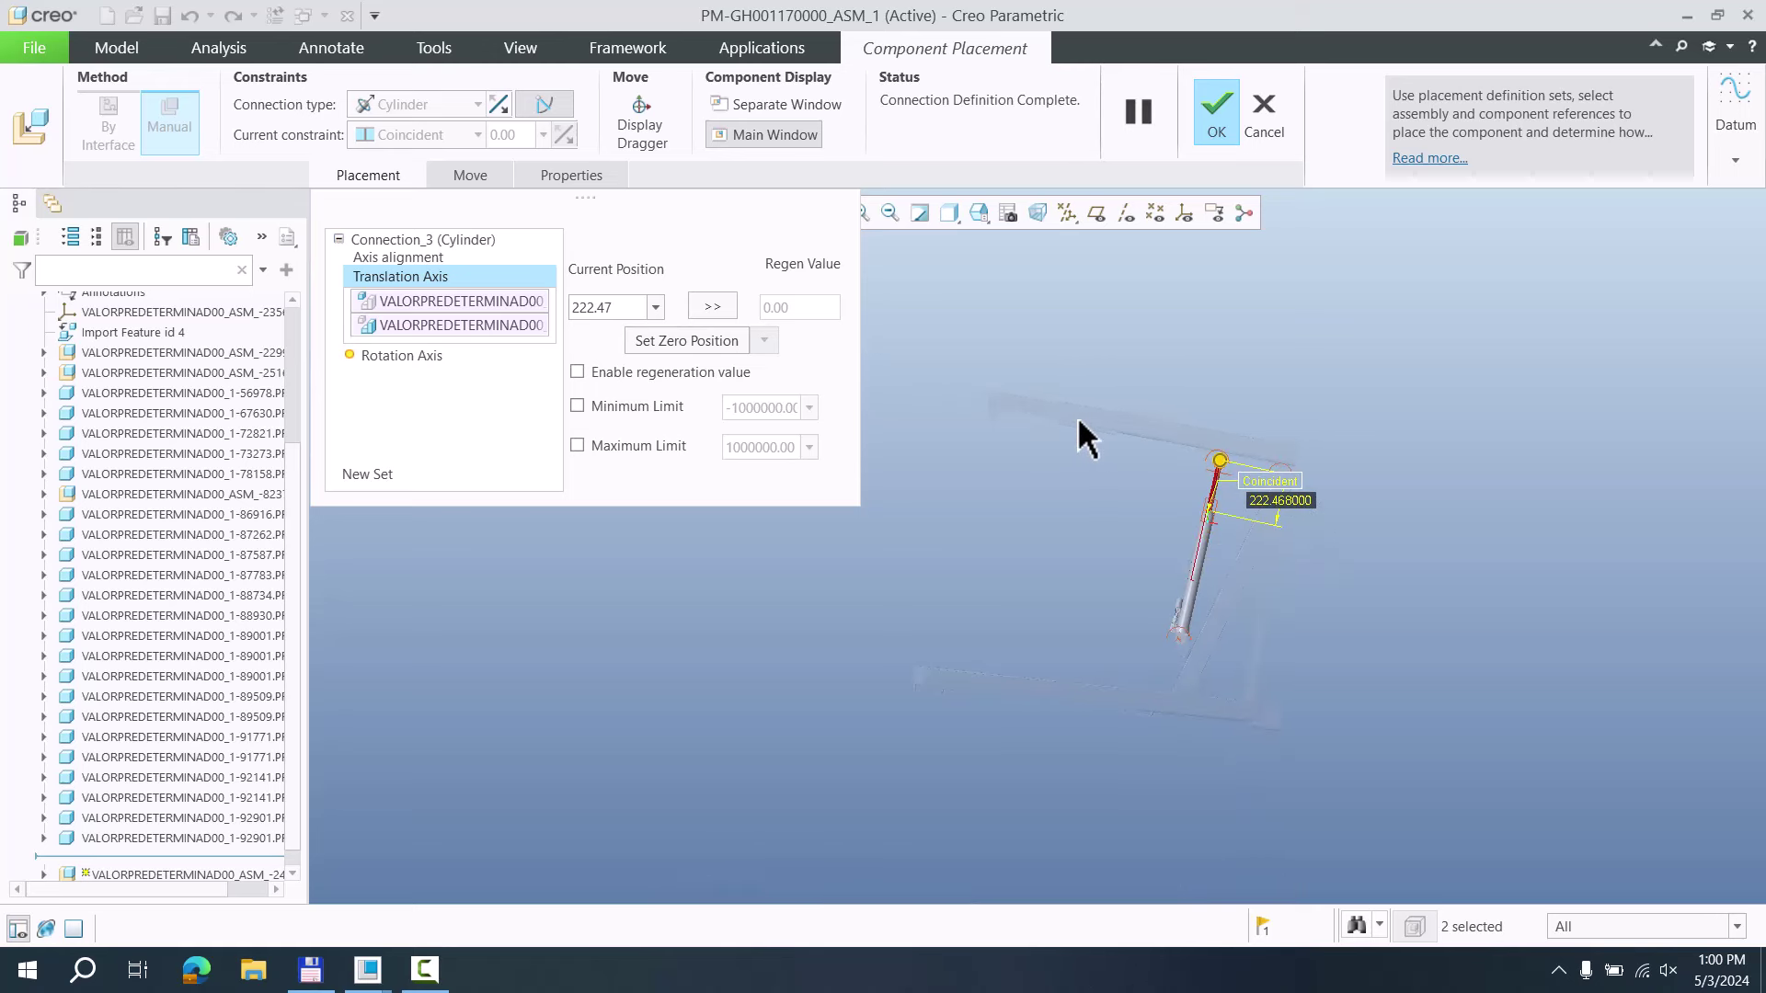
scroll(1077, 421, up, 2)
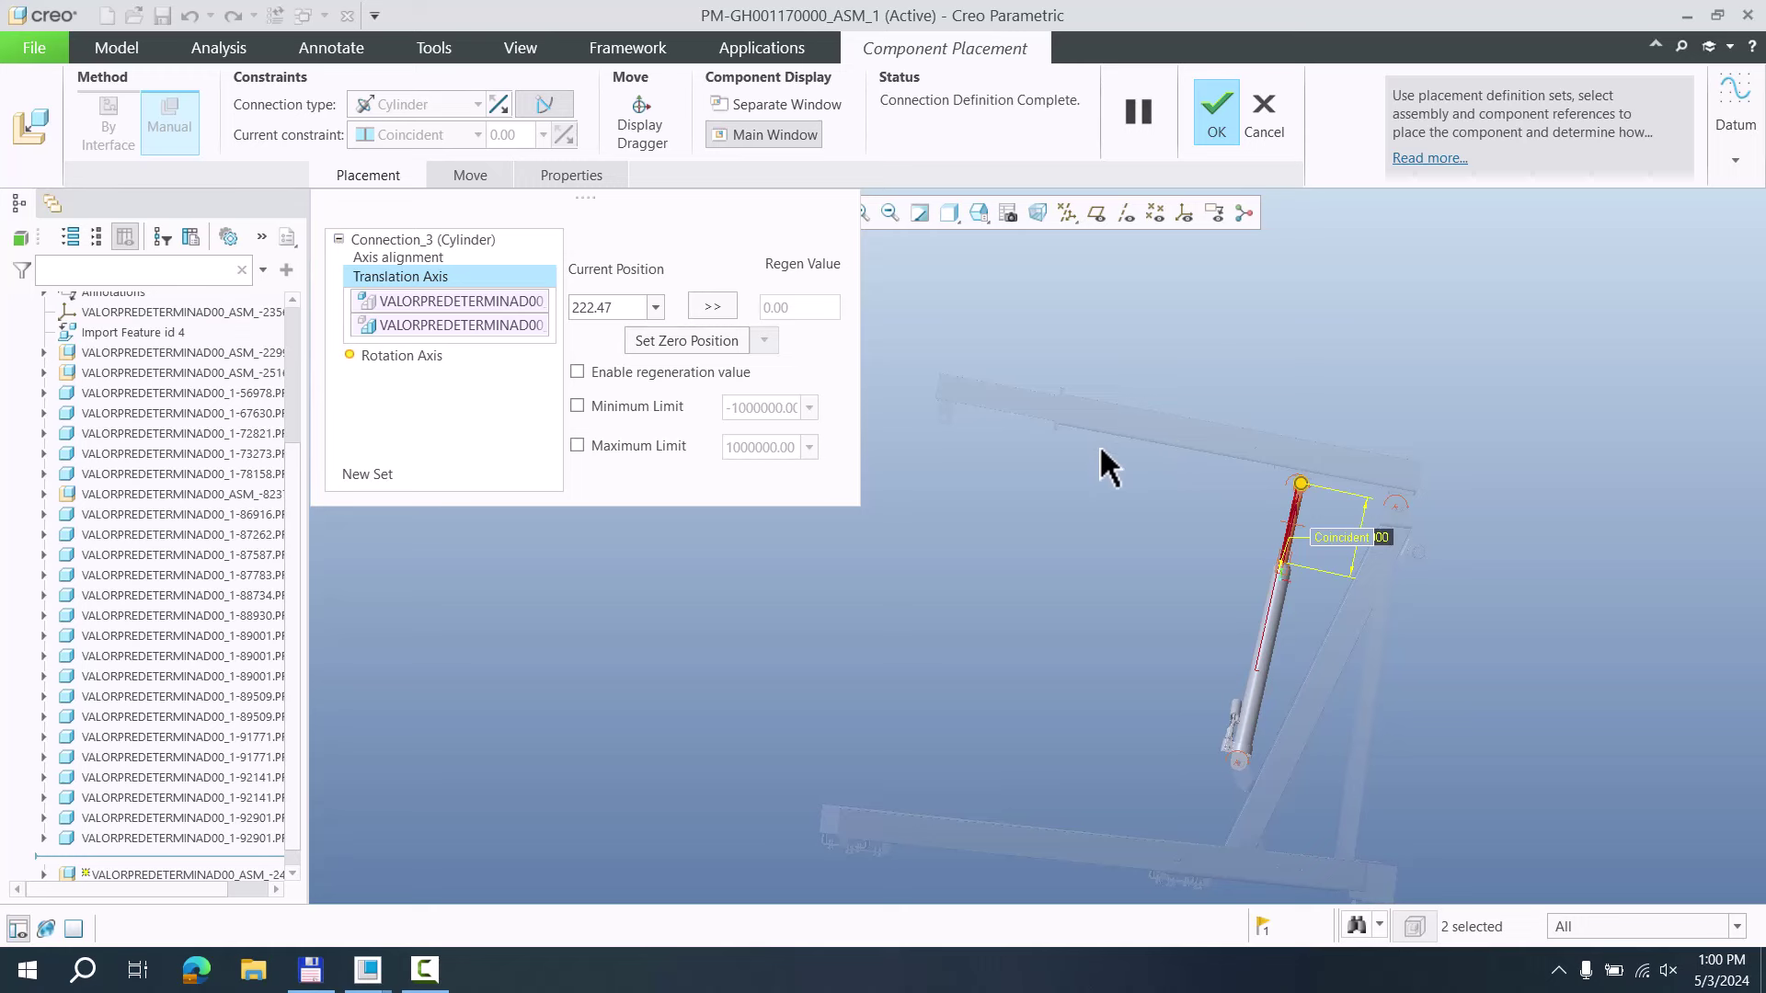
click(1258, 129)
click(896, 532)
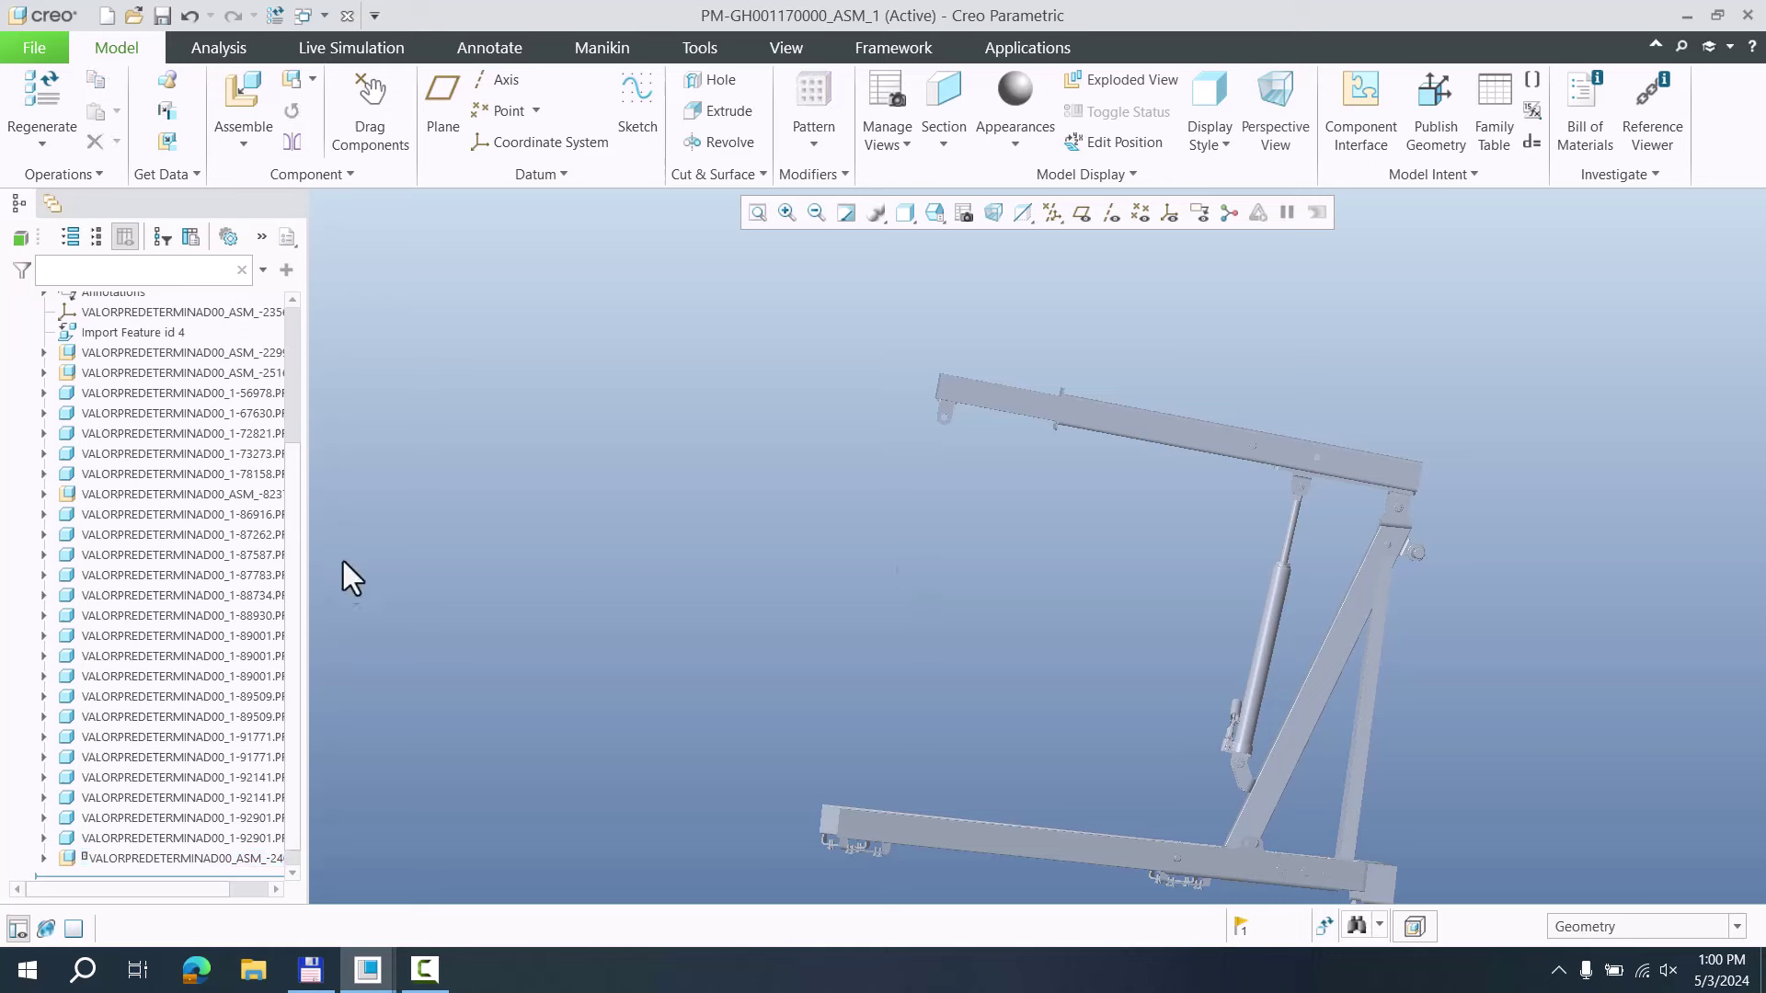
Redefine the boom's placement and assign its underside and the mast's front face as zero references for the Pin's rotation axis
drag(290, 517, 312, 353)
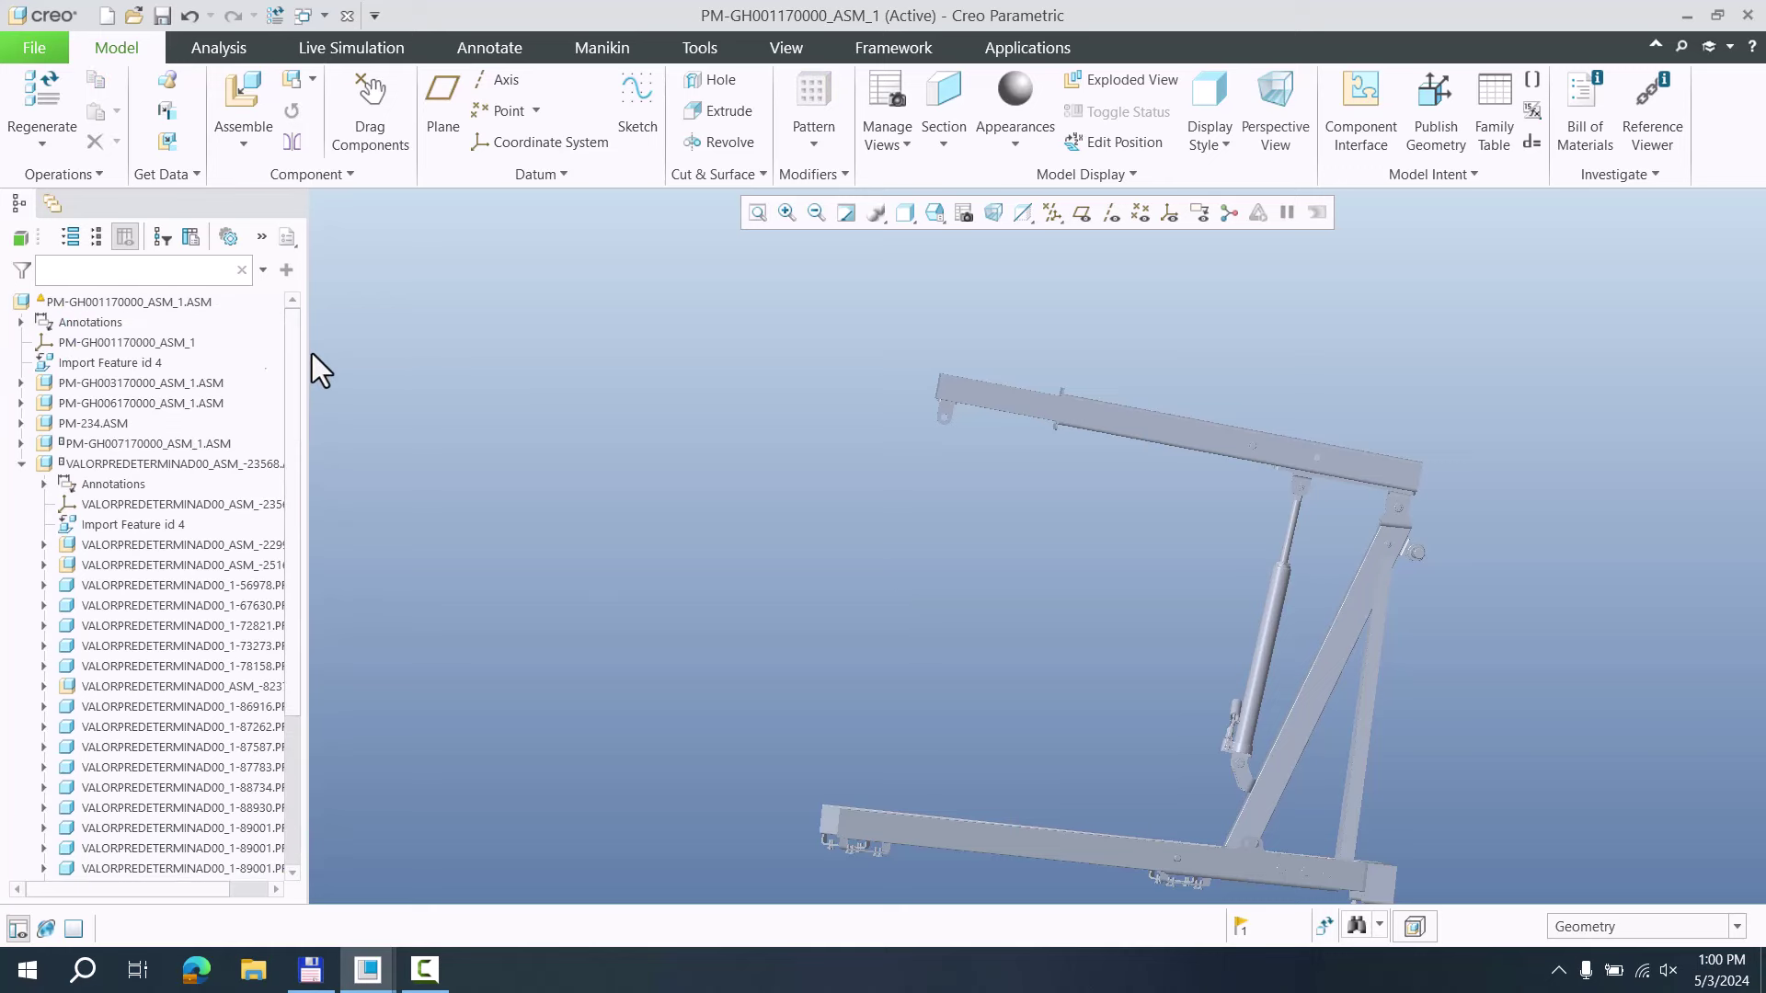
click(1104, 425)
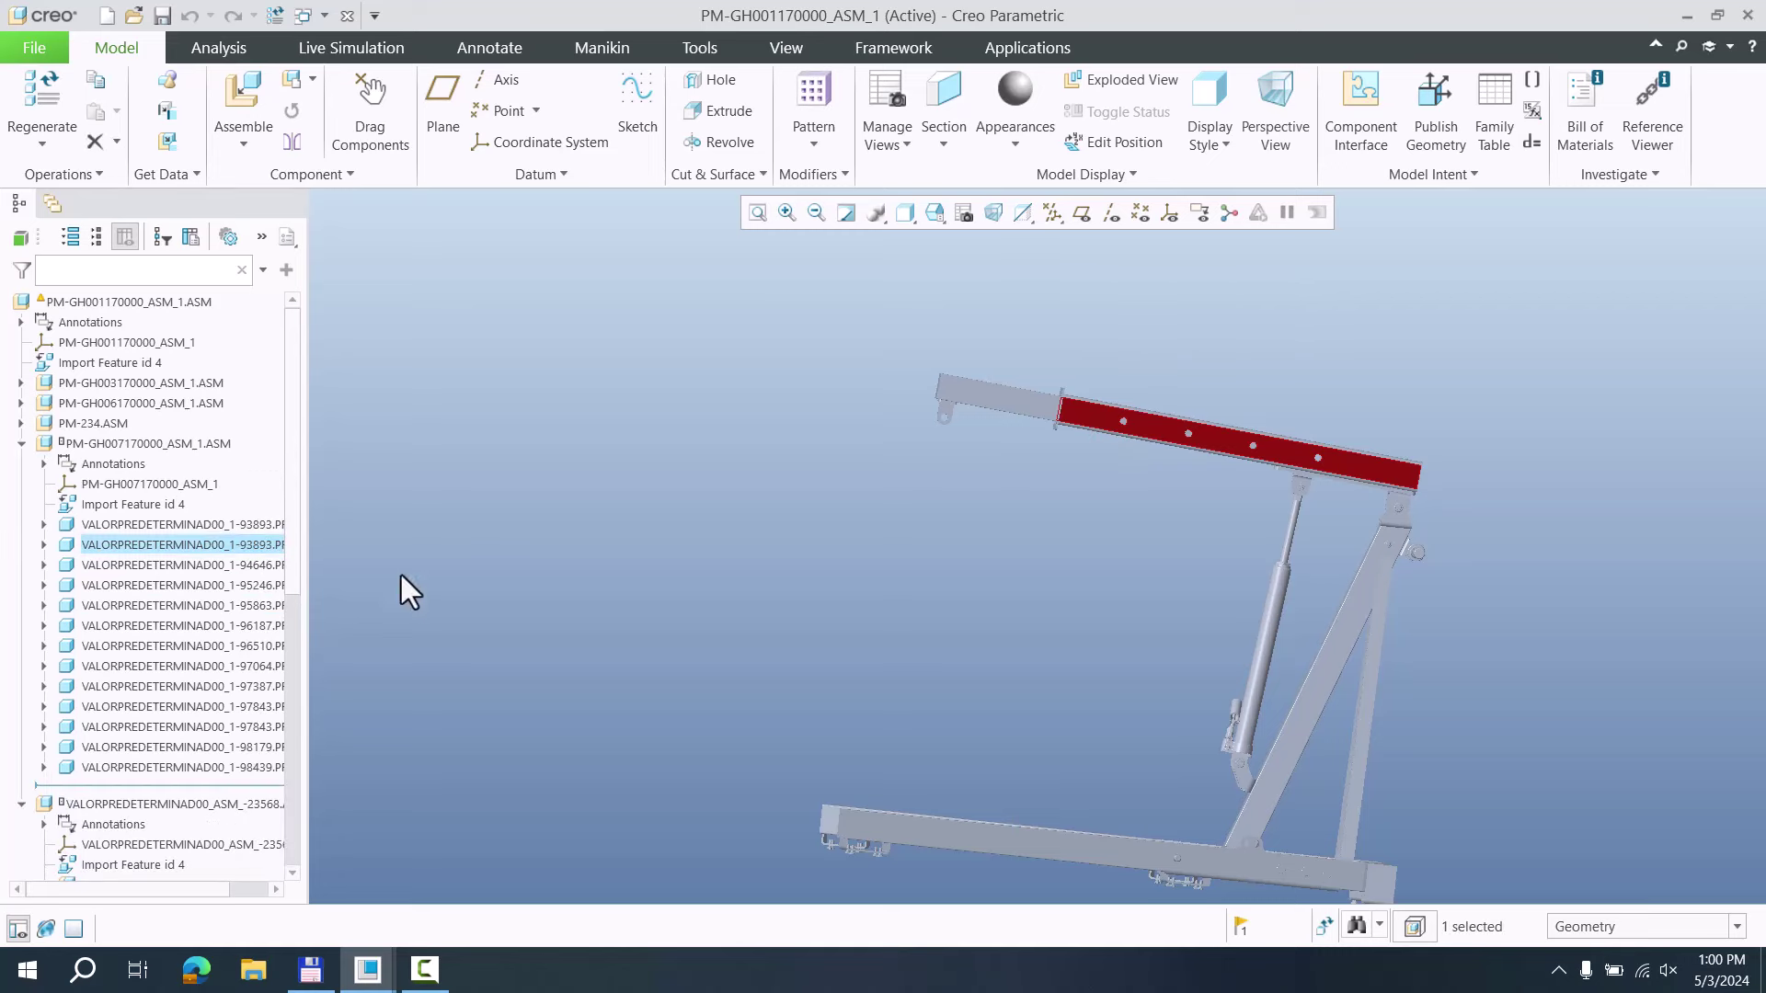
click(103, 445)
click(197, 368)
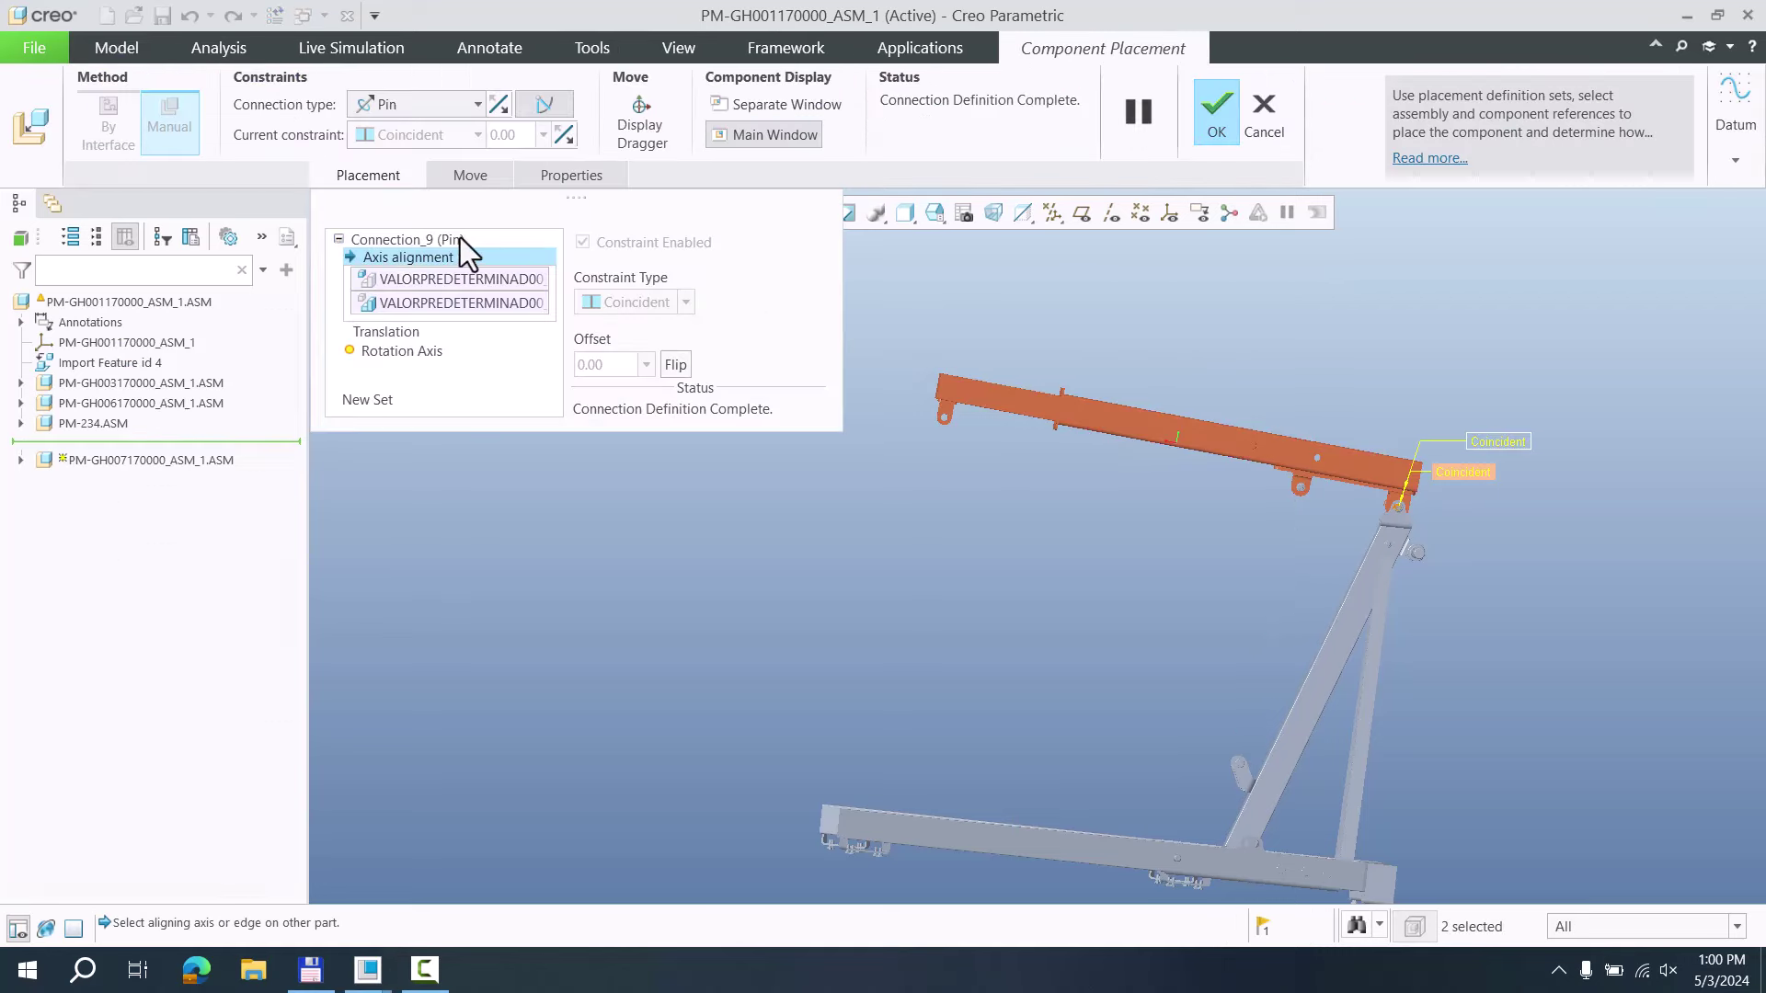
click(394, 357)
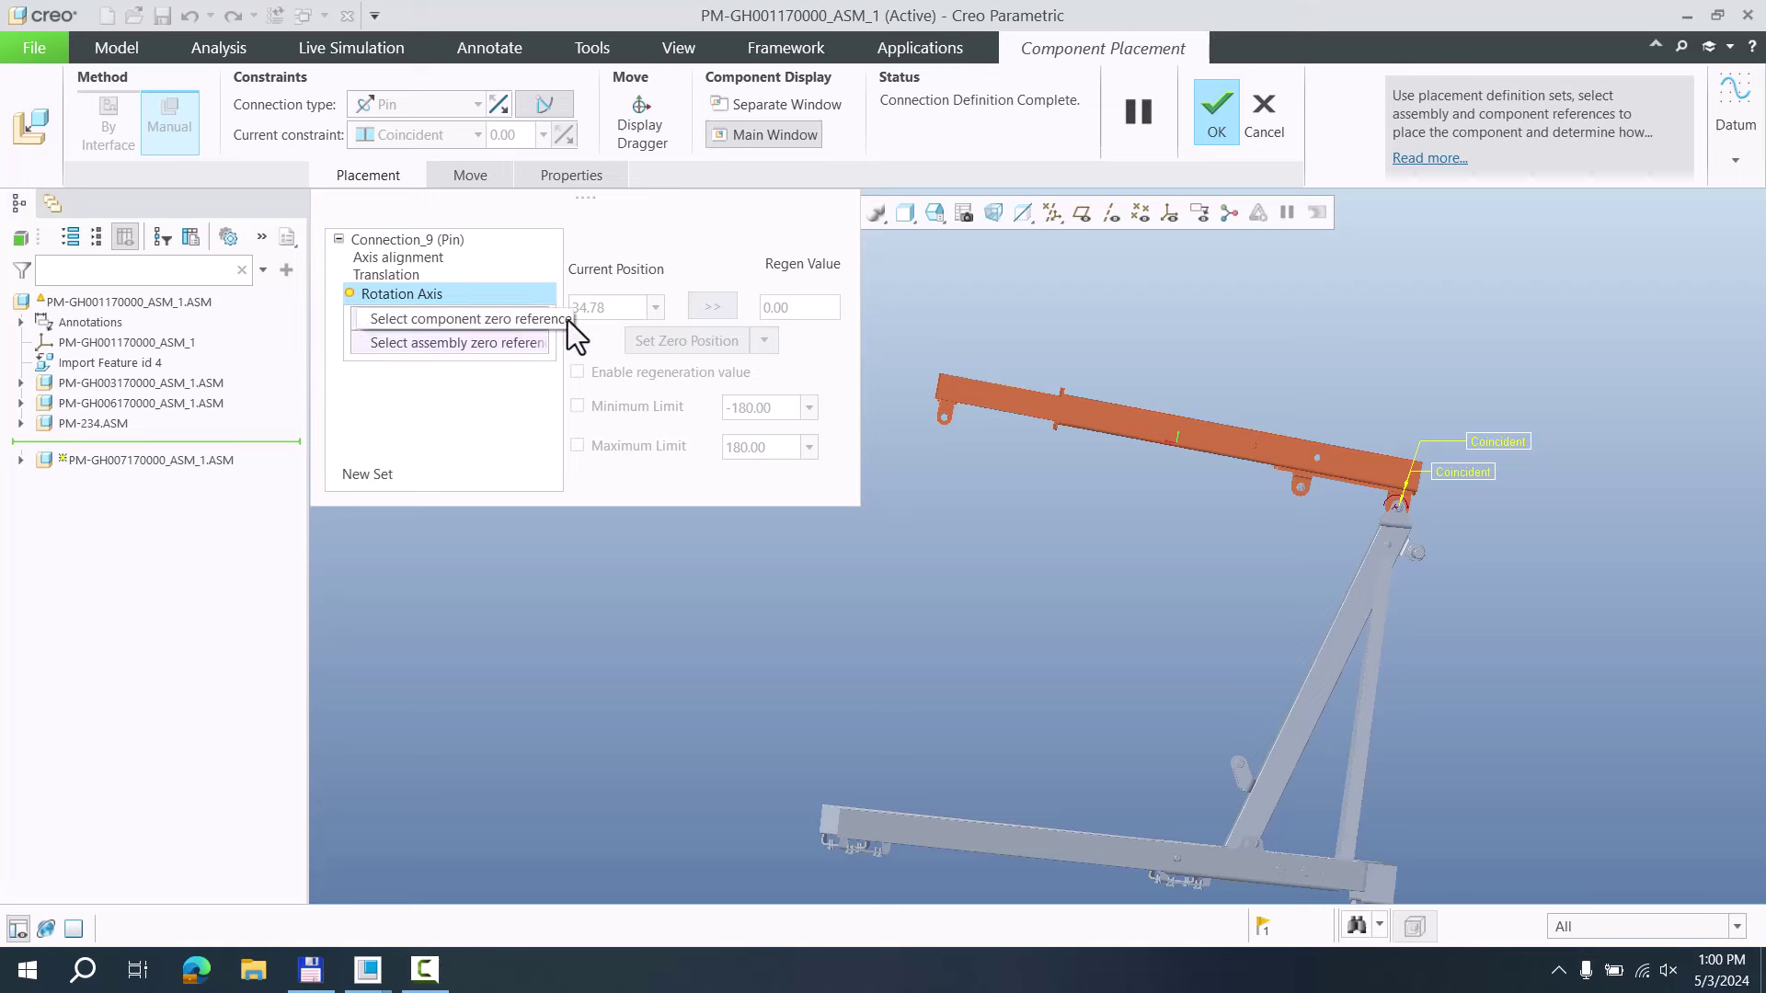
middle_drag(1205, 471, 1321, 544)
scroll(1320, 544, down, 4)
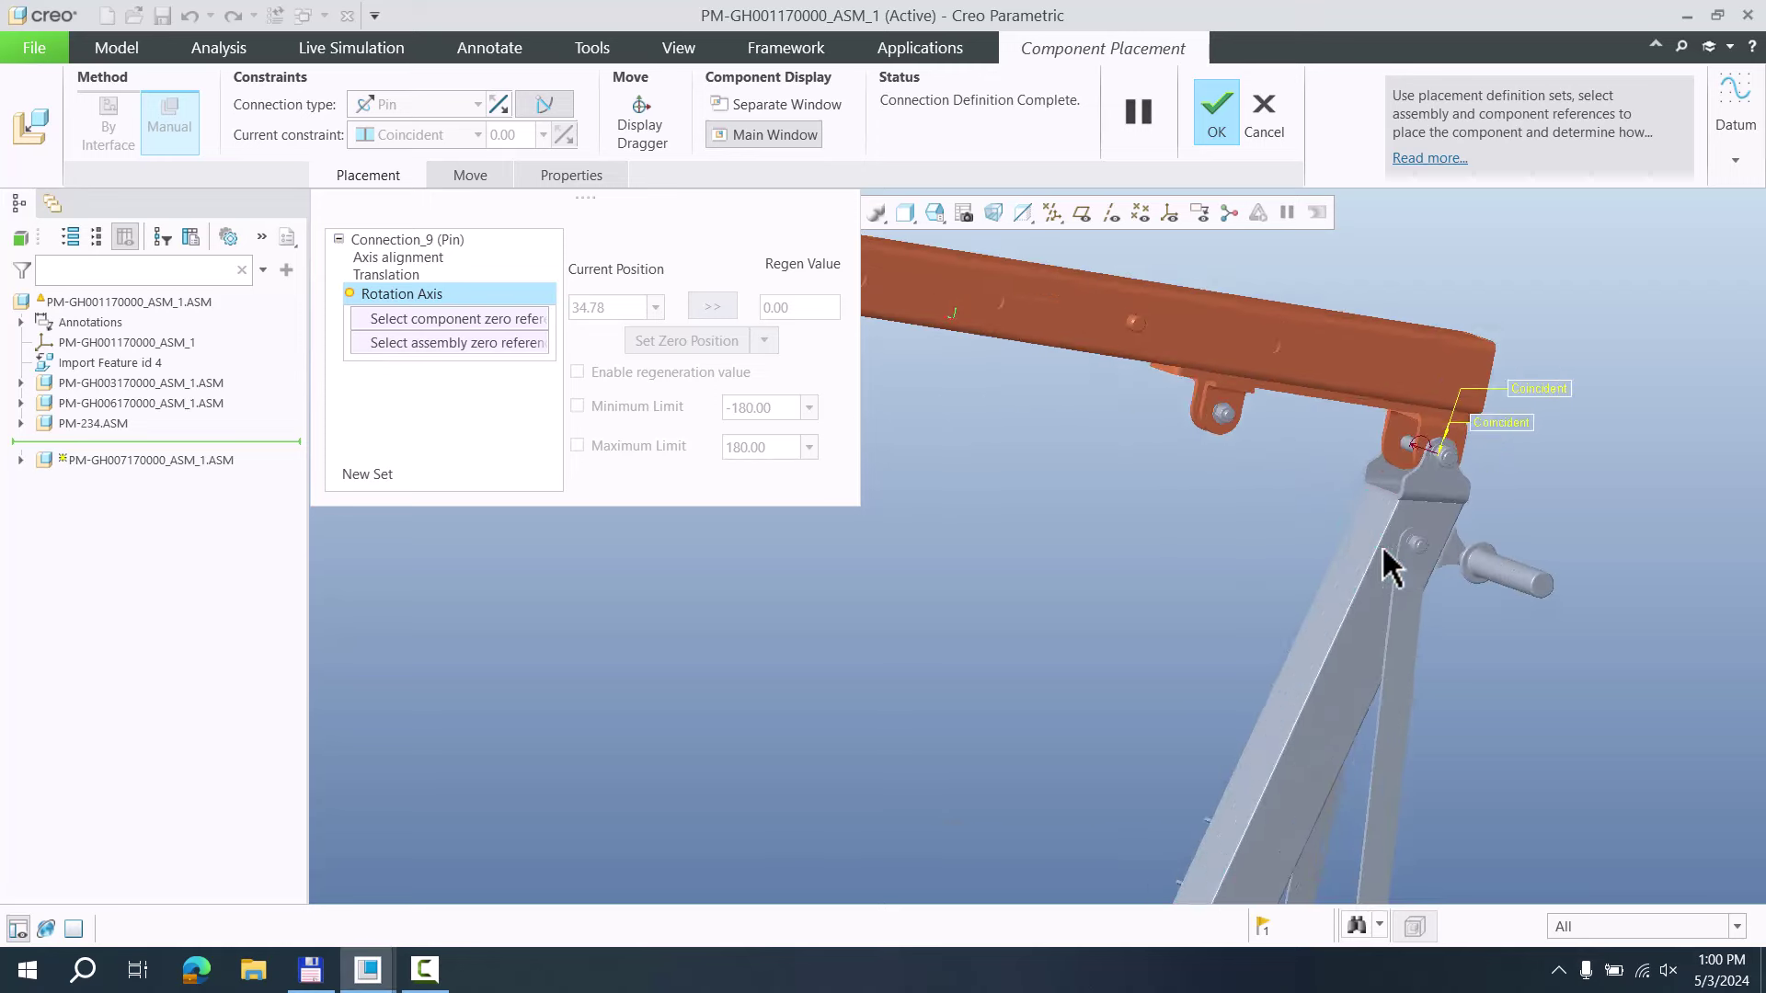
click(1324, 552)
click(1315, 359)
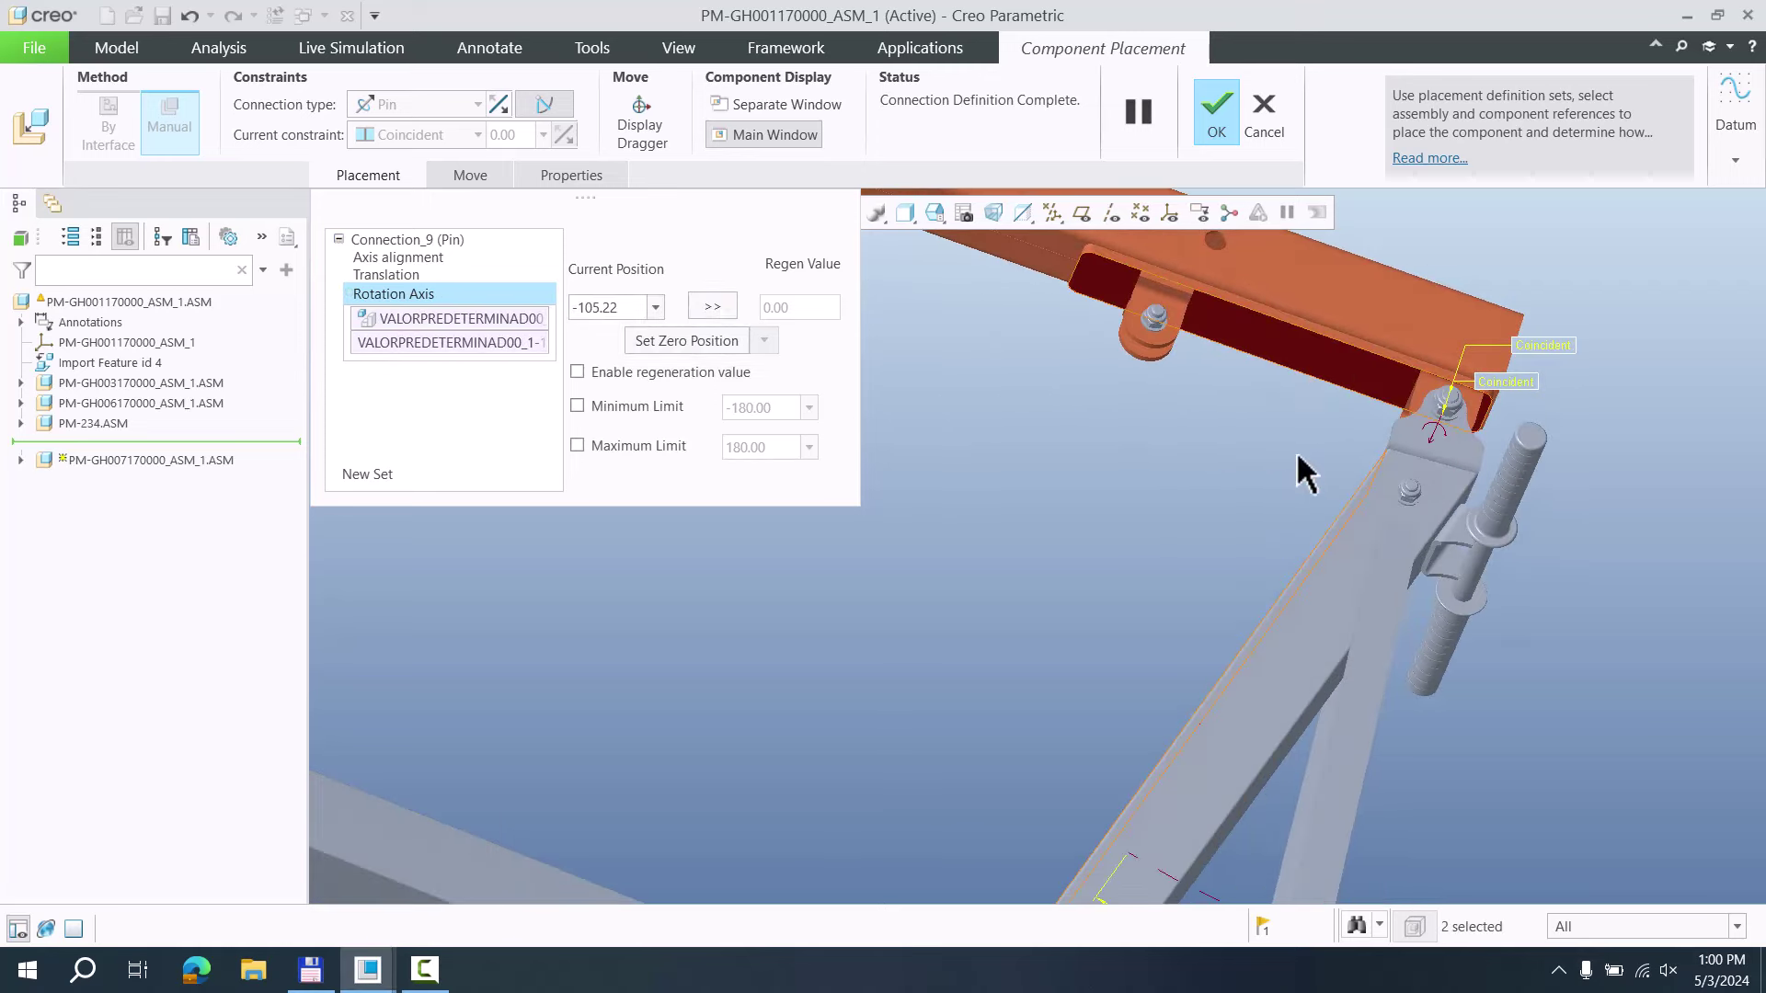
Rotate the boom to -102 degrees about its pin and set that angle as the rotation axis's zero position
scroll(1287, 538, up, 6)
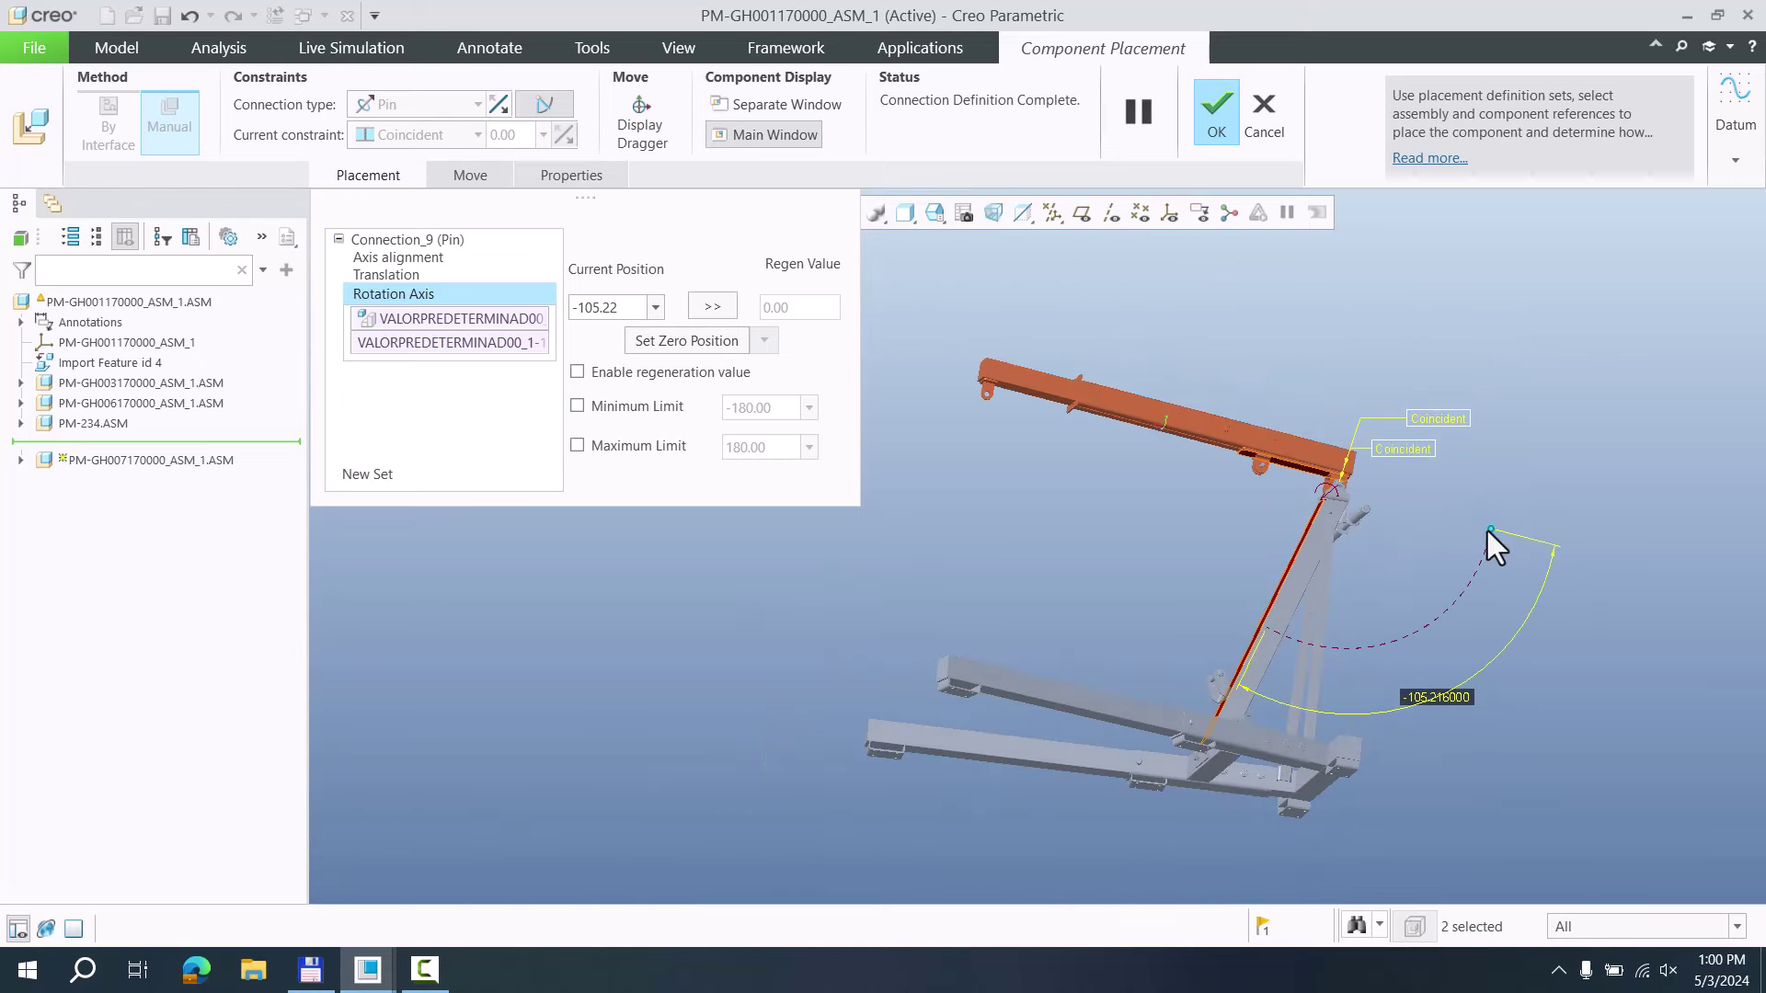
mouse_move(1485, 539)
mouse_down()
mouse_move(1388, 567)
mouse_move(1509, 543)
mouse_move(1497, 552)
mouse_up()
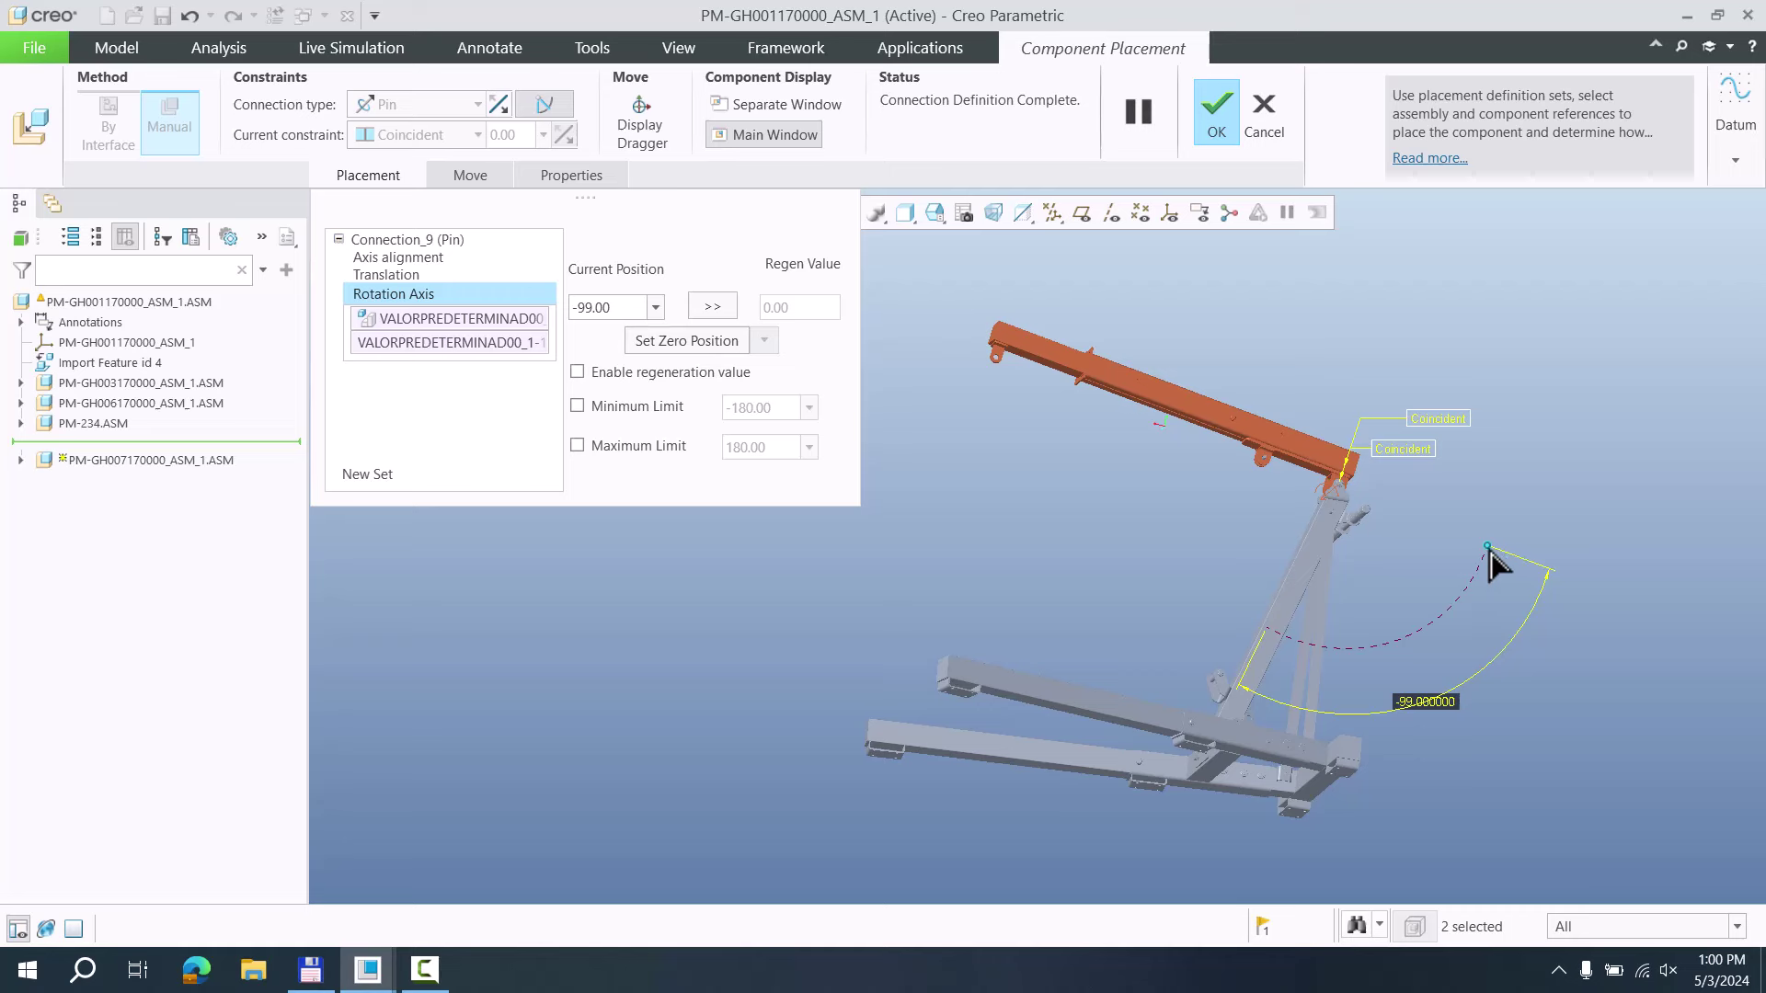
drag(1490, 552, 1472, 583)
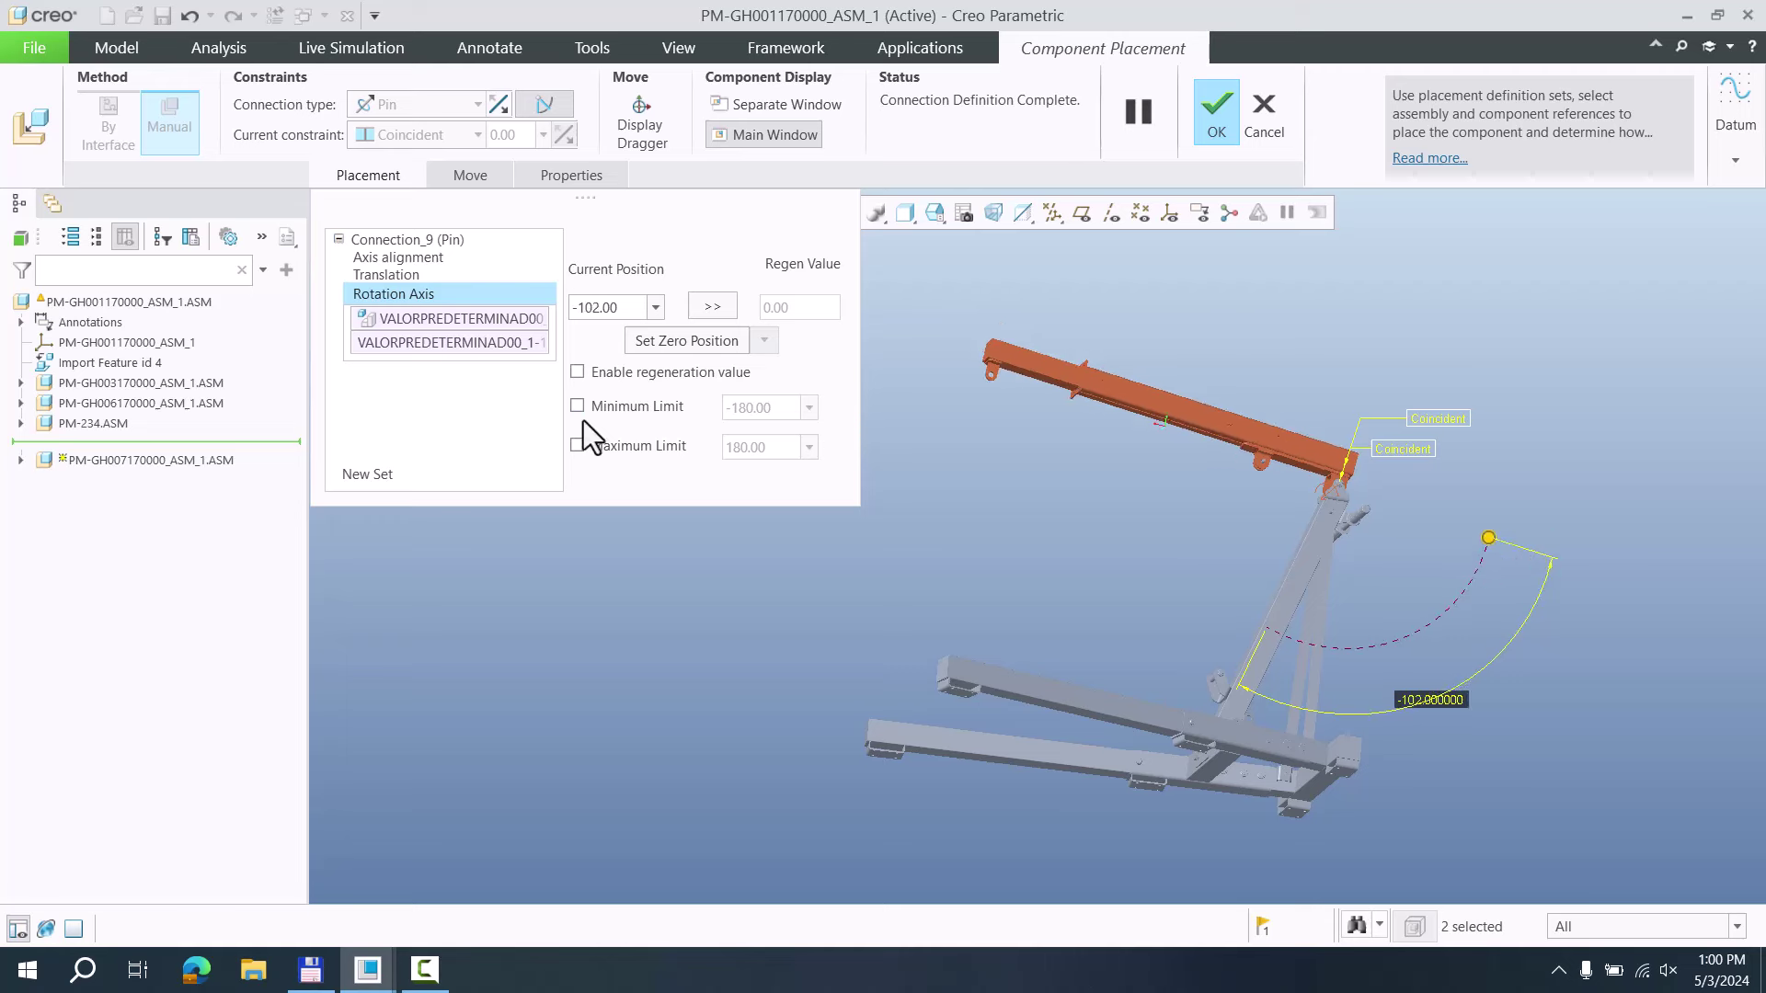
click(687, 342)
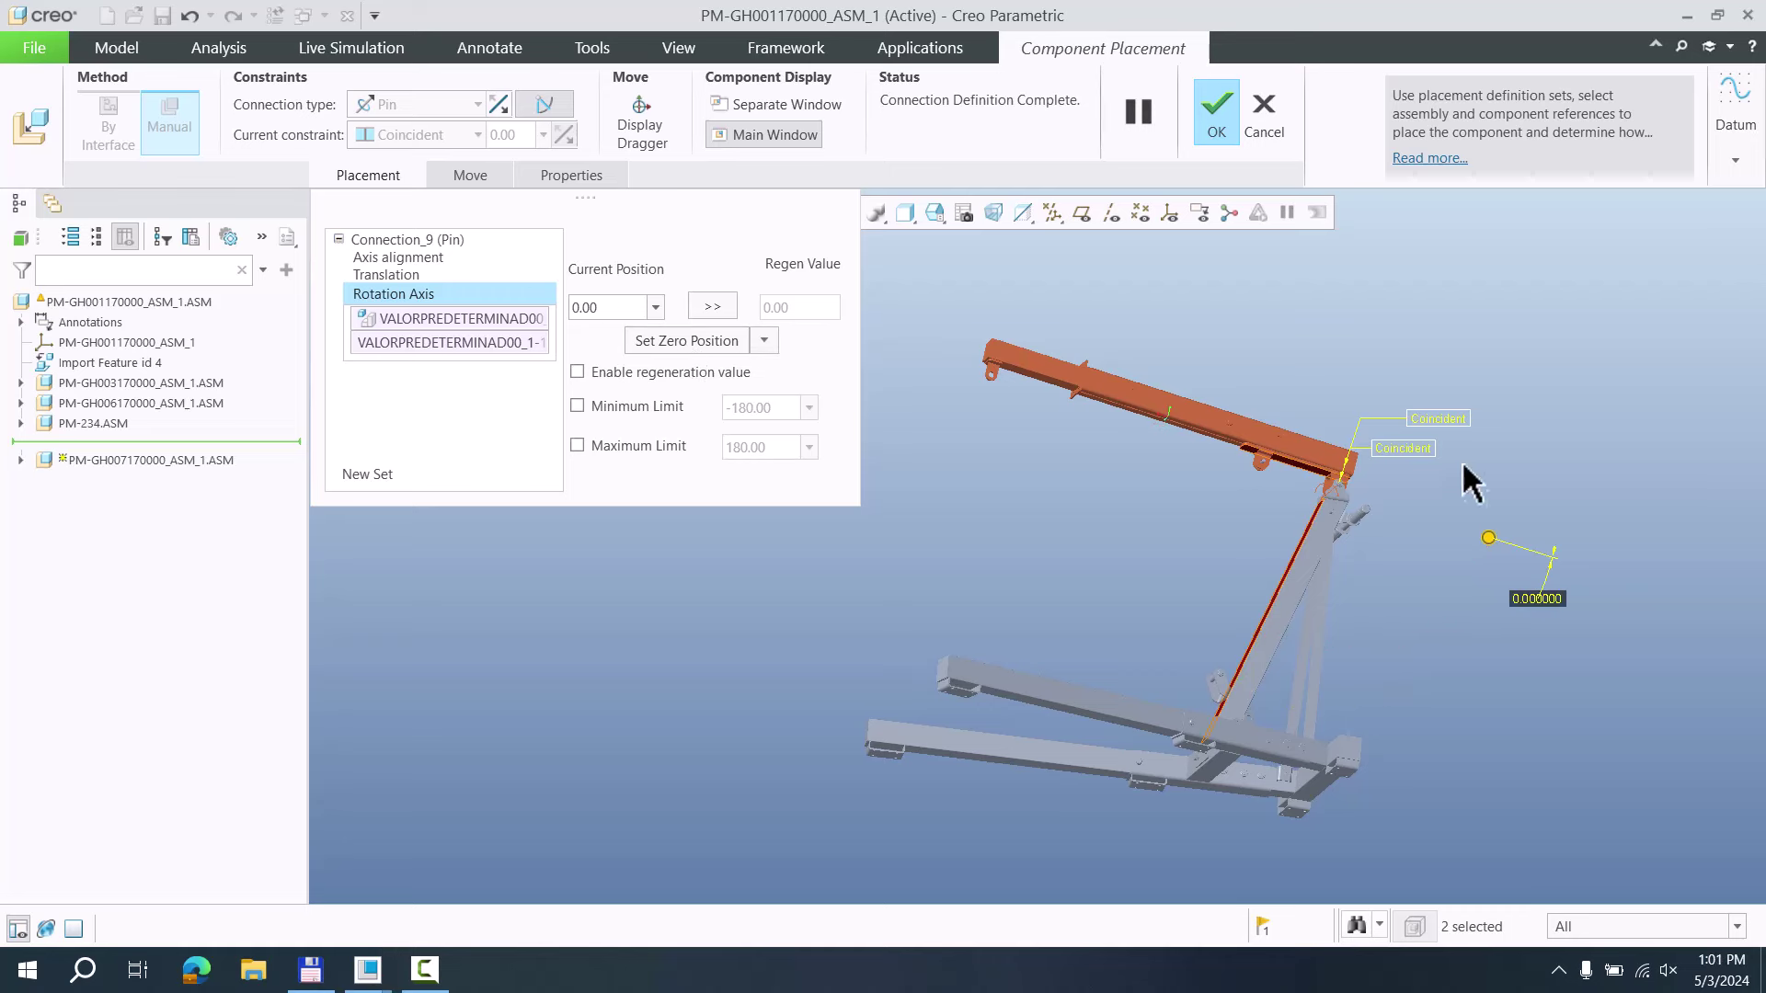
Rotate the boom to 11 degrees from the zero position, accept its placement and inspect the complete crane
drag(1488, 540, 1498, 598)
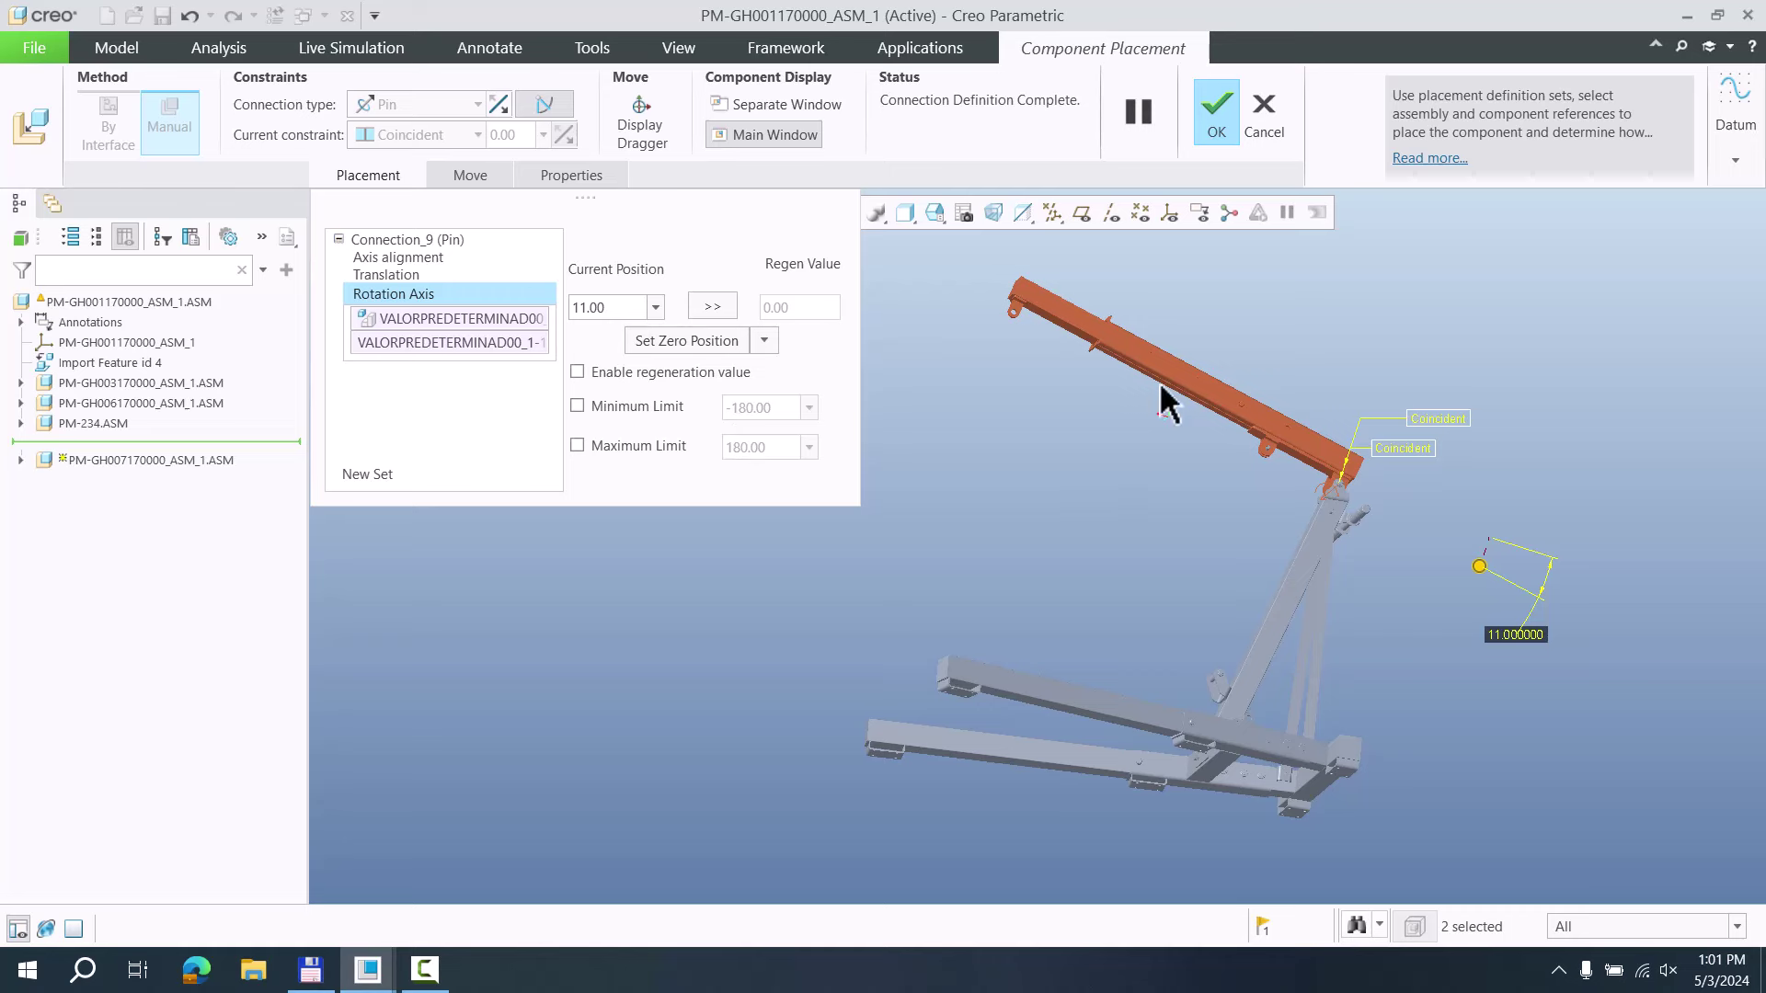
click(1214, 115)
middle_drag(1052, 573, 1293, 599)
scroll(1087, 583, up, 5)
scroll(973, 536, down, 5)
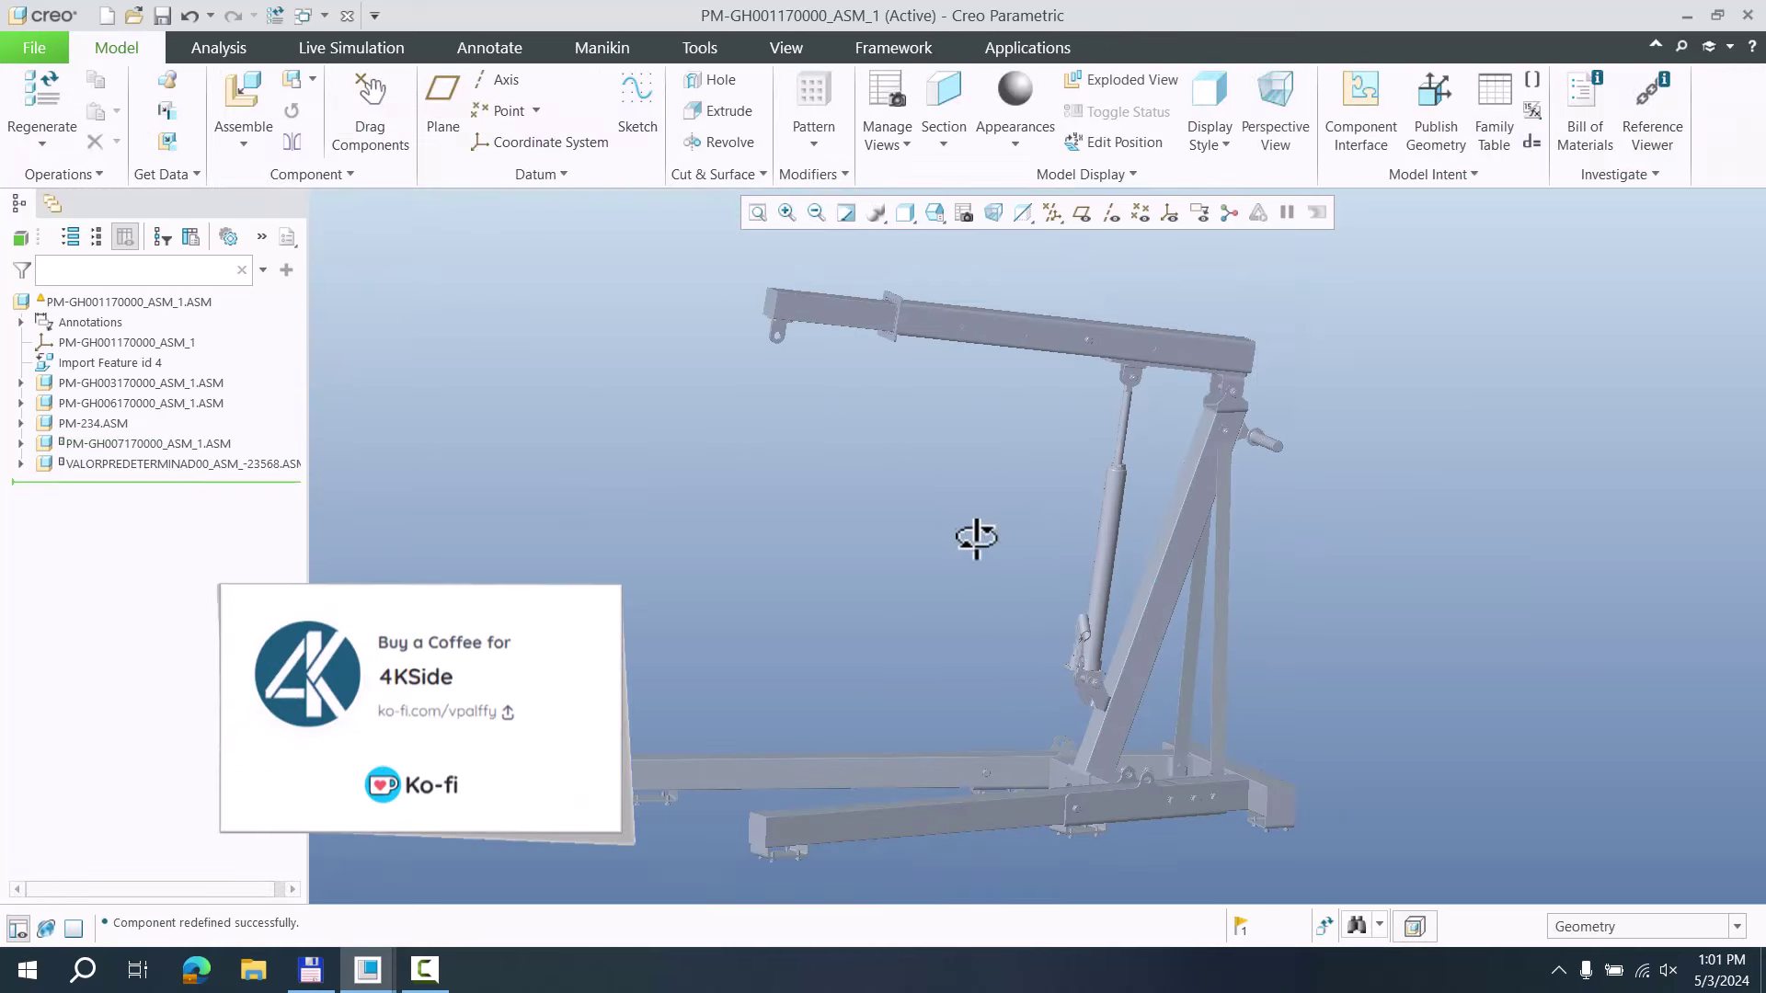
scroll(972, 537, up, 2)
middle_drag(972, 536, 974, 535)
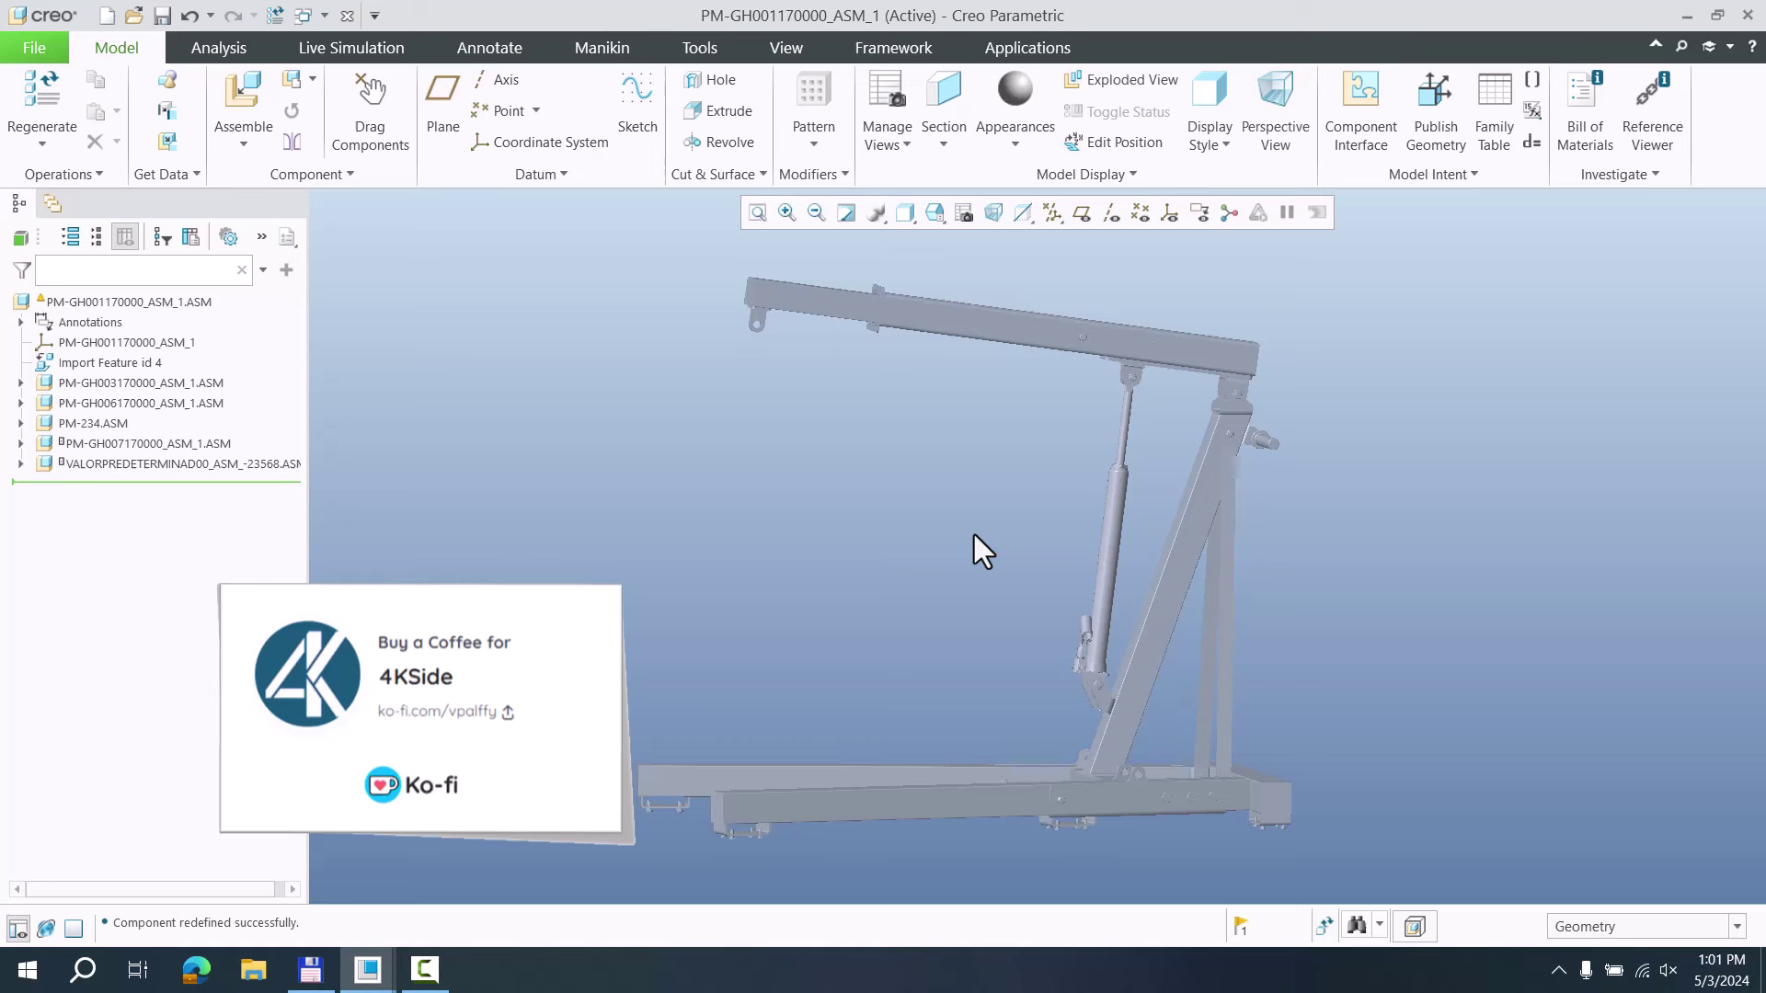